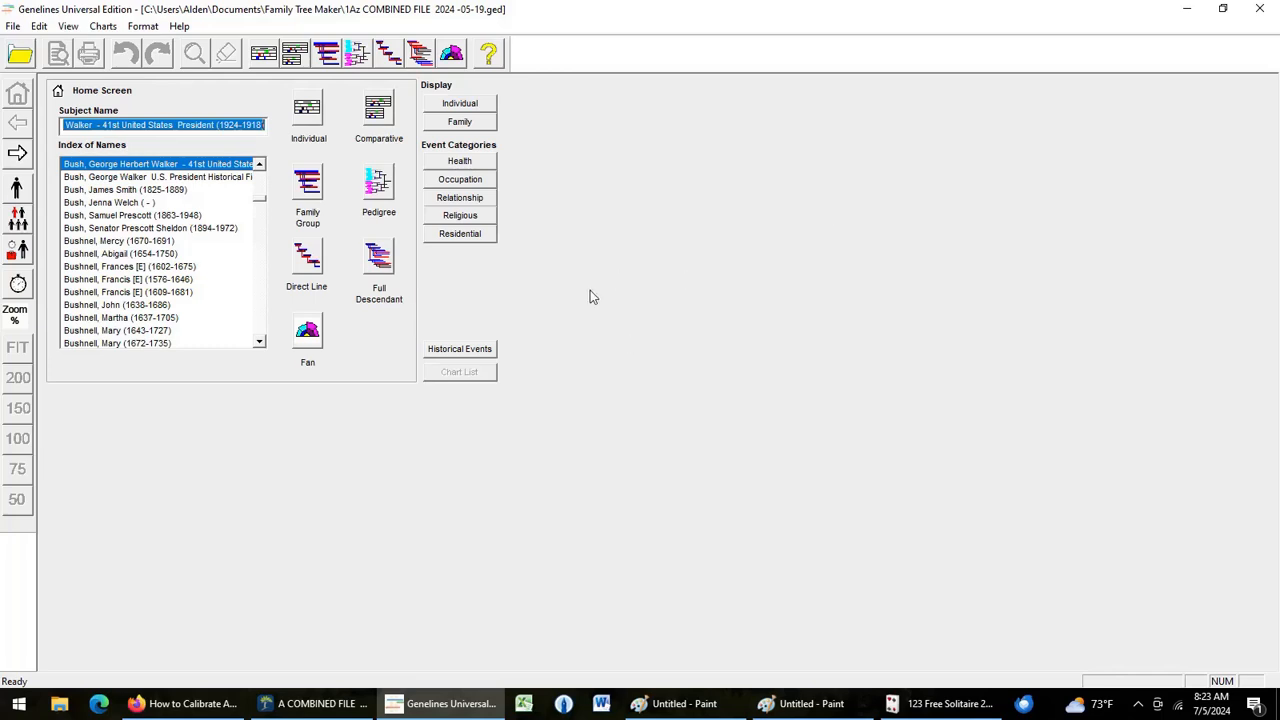
Select the Alden ancestor dated 1727-1809 as the chart subject in the index of names
click(264, 206)
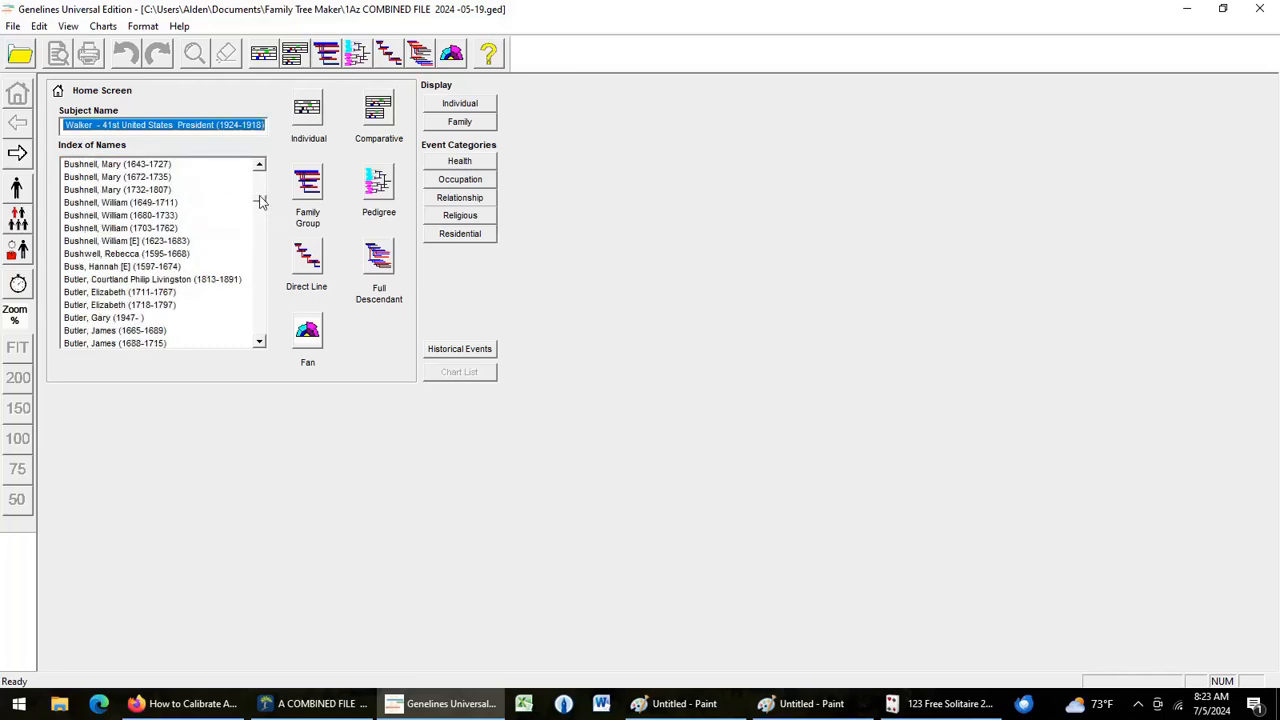
scroll(260, 201, up, 2)
scroll(260, 190, up, 20)
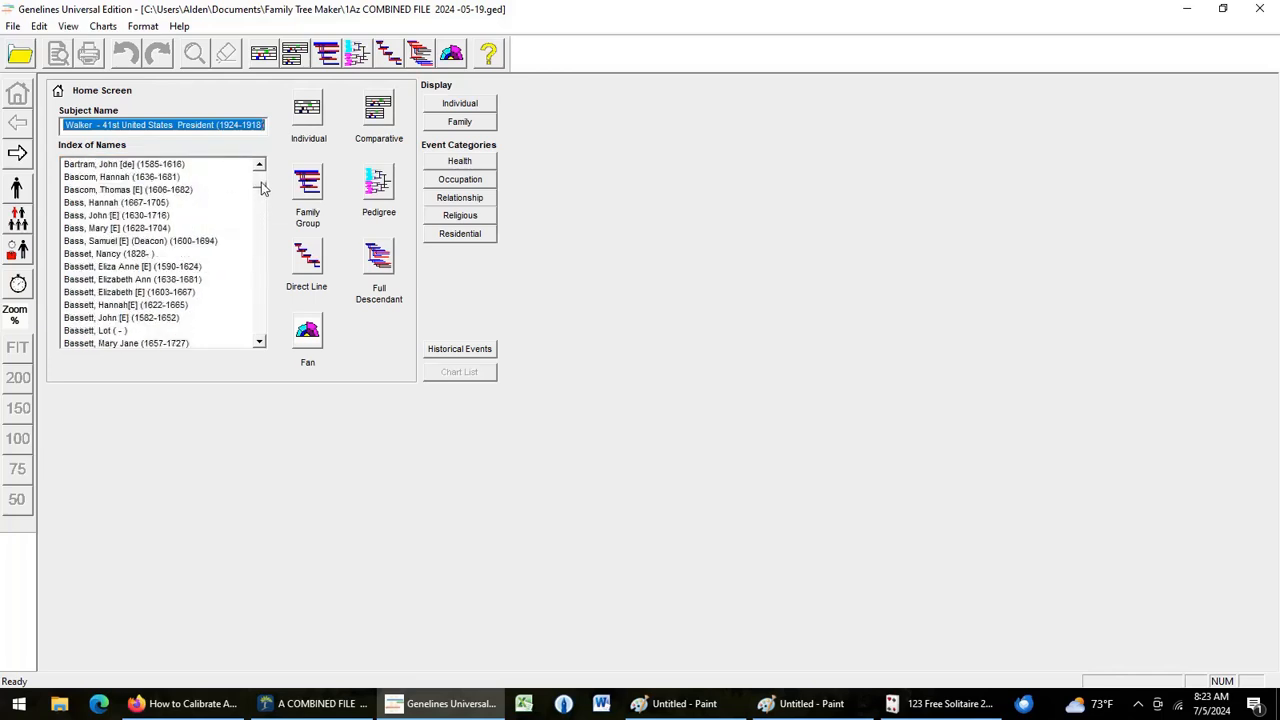
scroll(262, 182, up, 15)
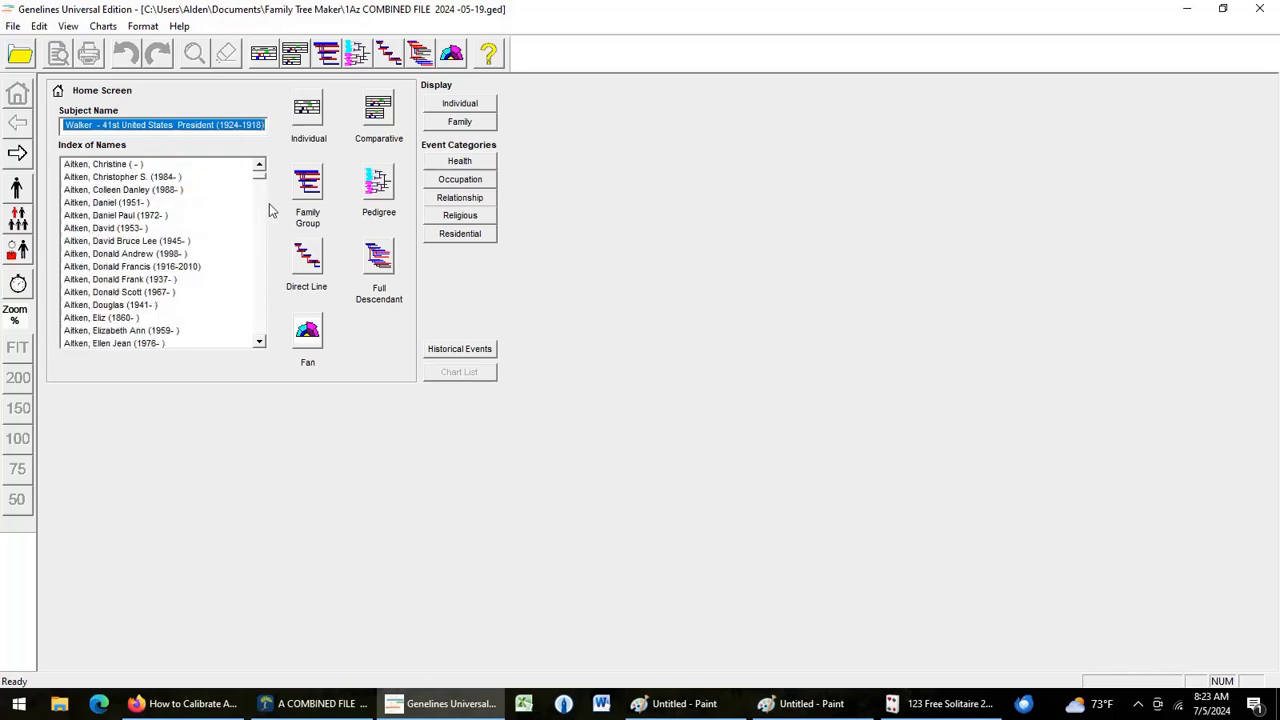
click(258, 210)
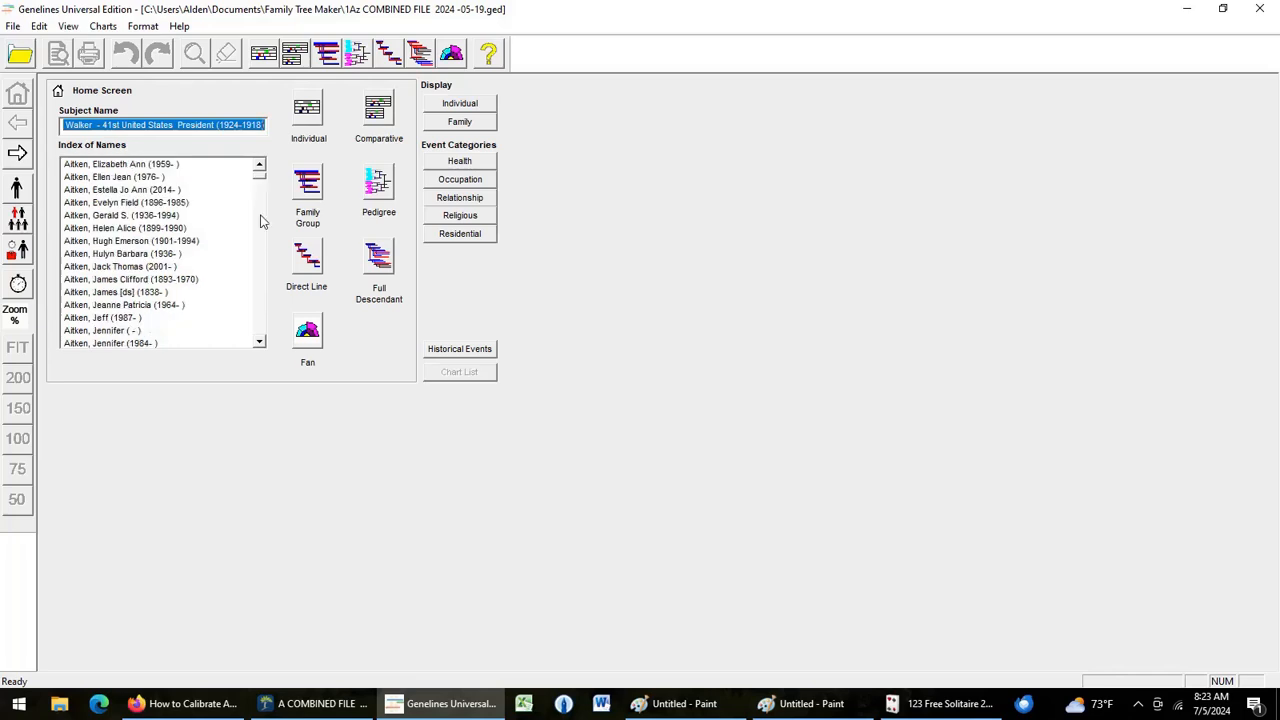
click(260, 221)
click(263, 221)
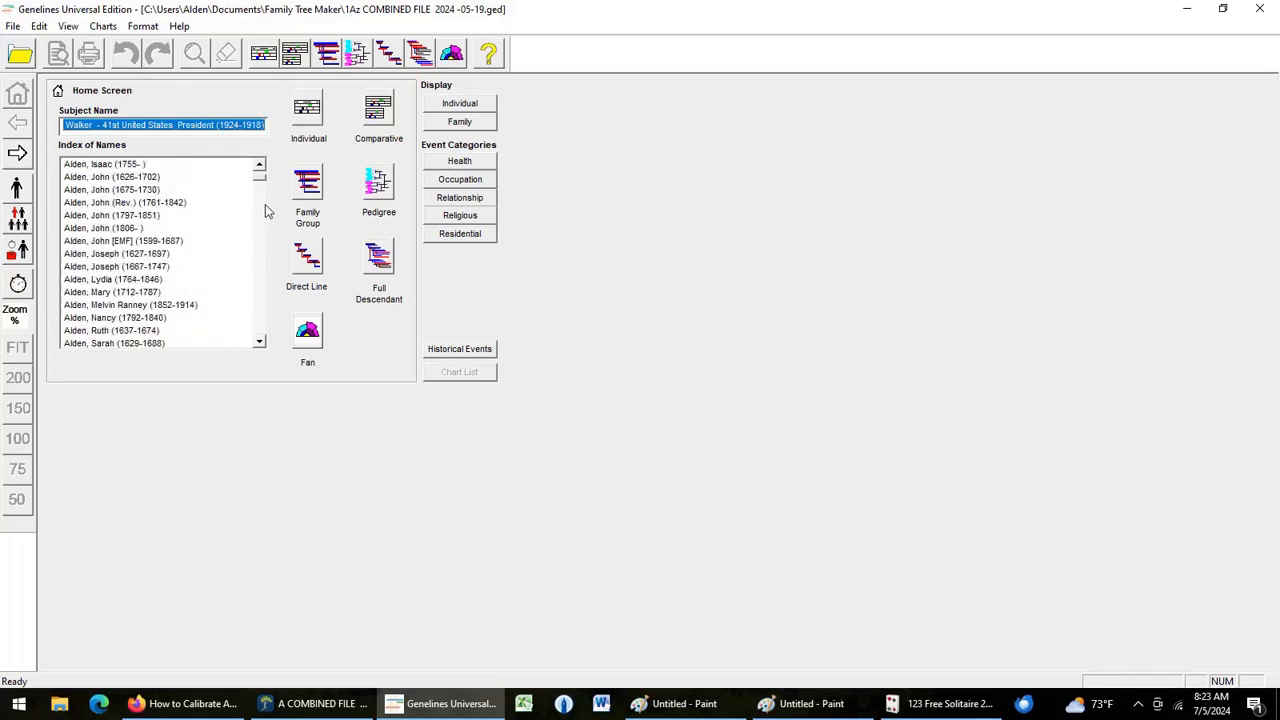
click(259, 167)
click(259, 167)
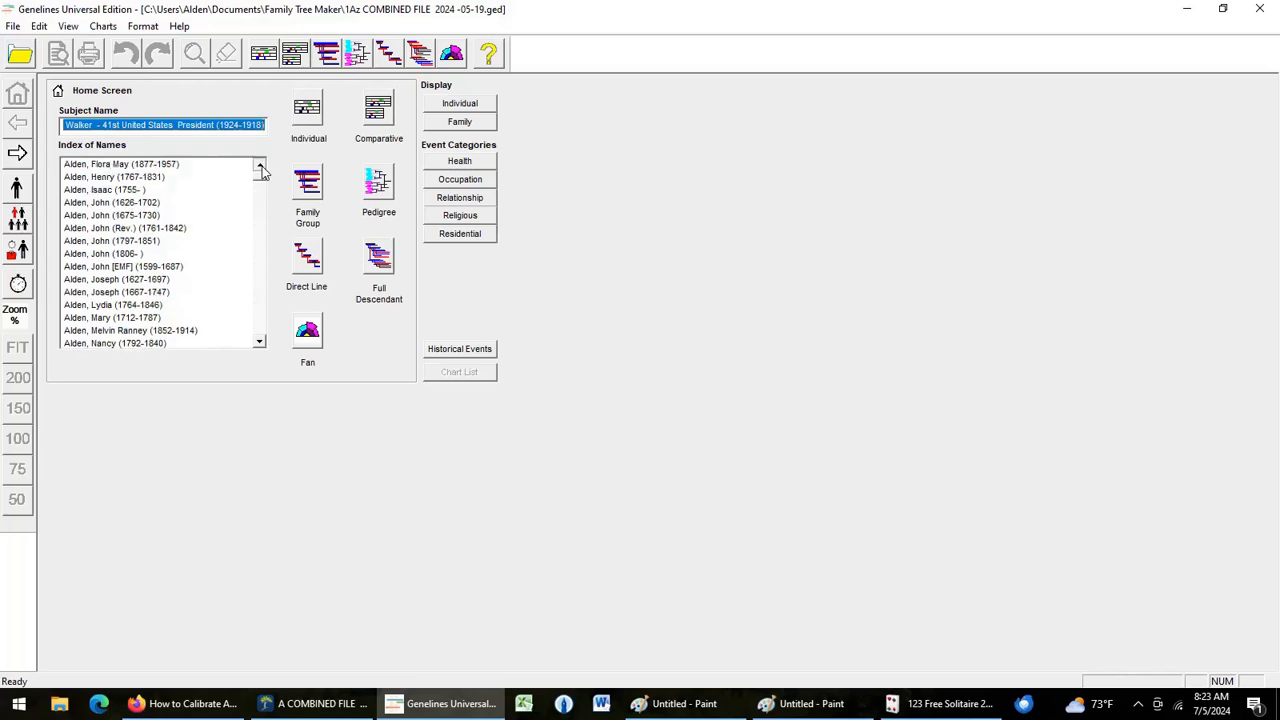
click(259, 167)
click(260, 167)
click(260, 167)
click(260, 167)
click(260, 167)
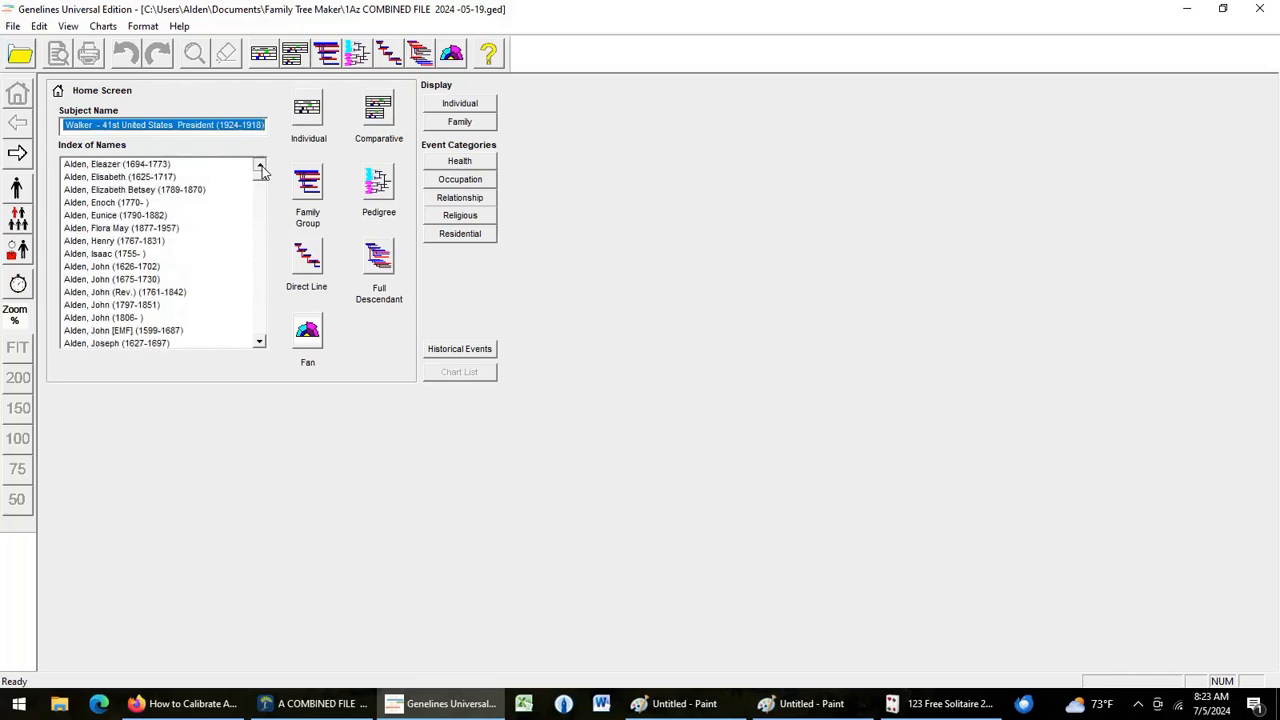
click(261, 167)
click(261, 167)
click(261, 167)
click(261, 167)
click(261, 167)
click(261, 167)
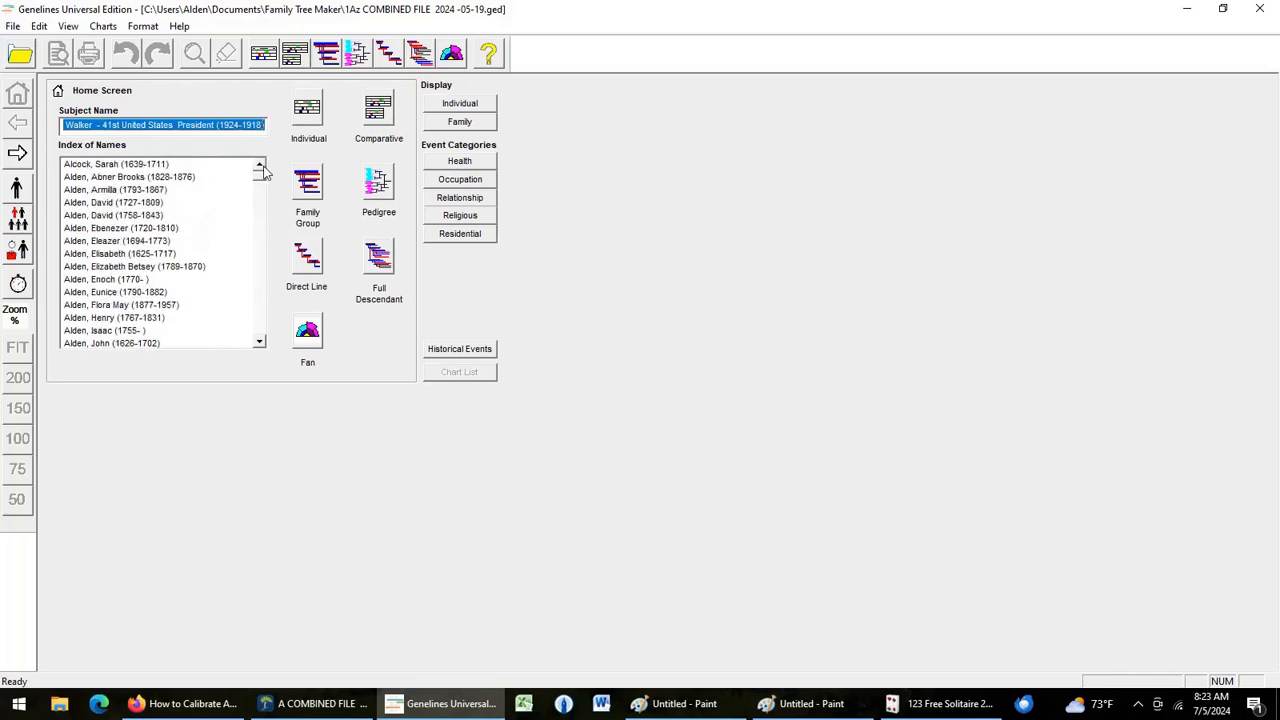
click(143, 203)
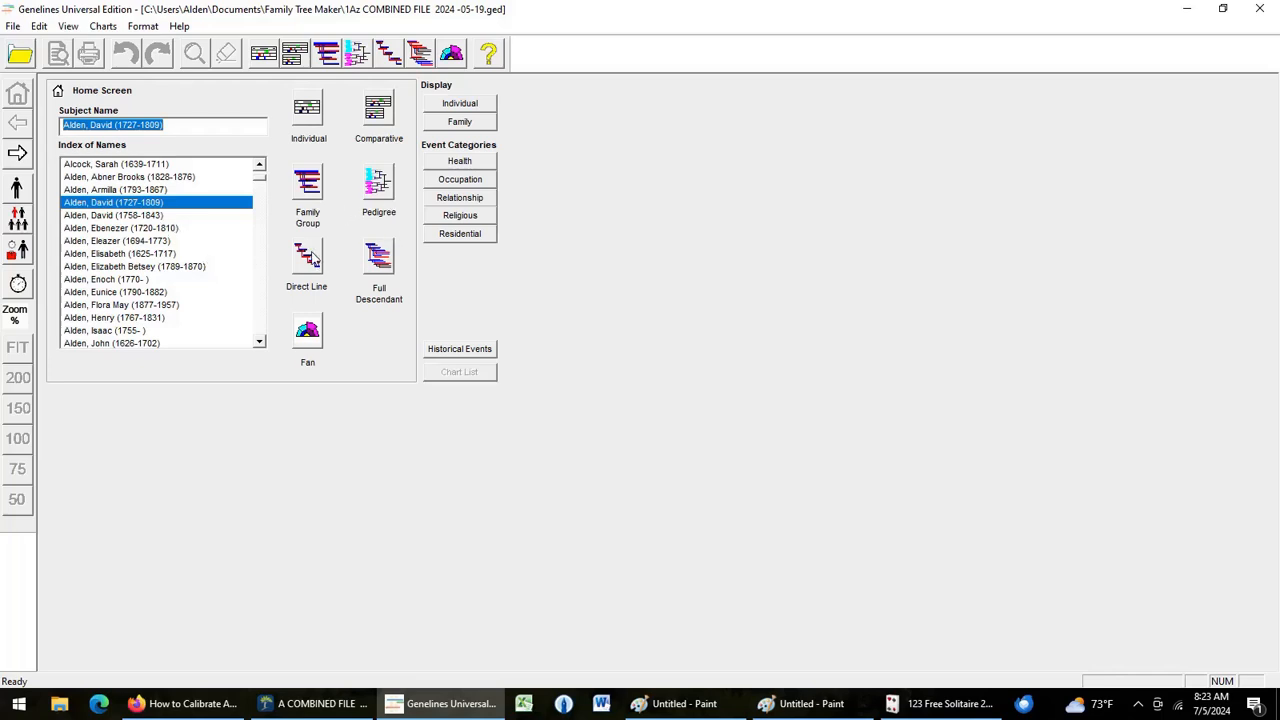
Create a Direct Line chart between the selected Alden subject and the Alden ancestor dated 1627-1697
click(311, 259)
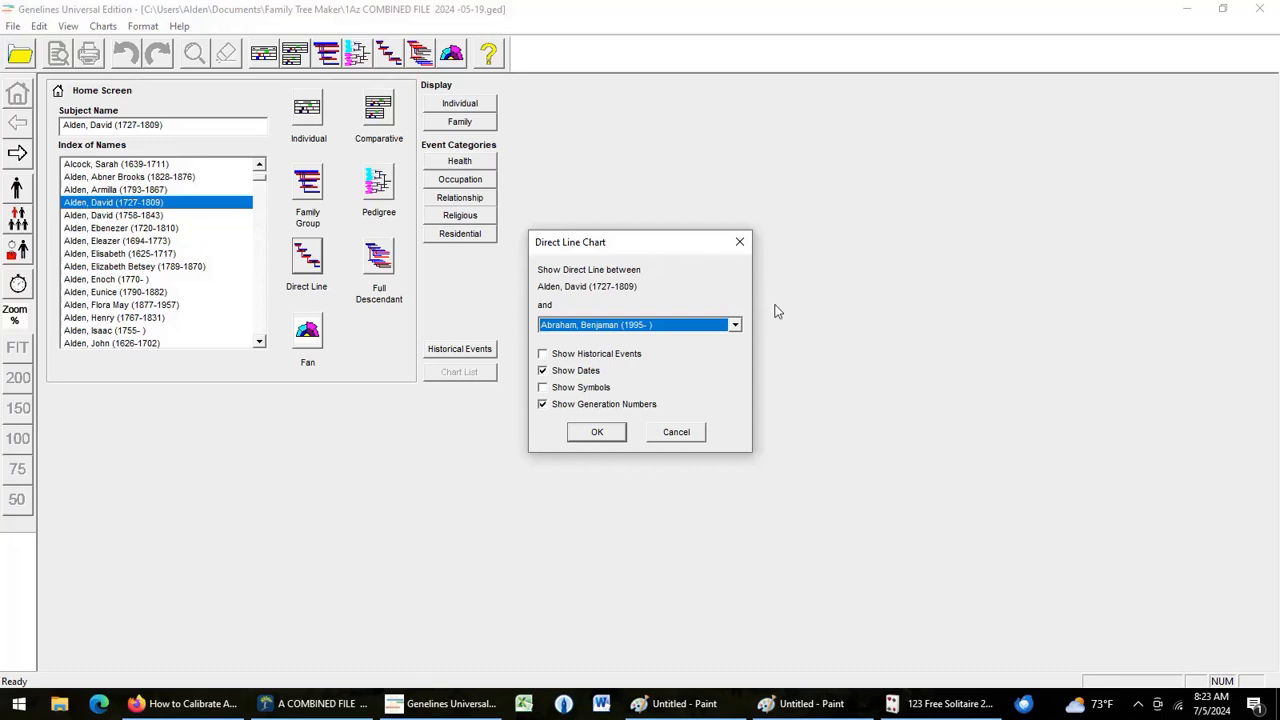
click(735, 326)
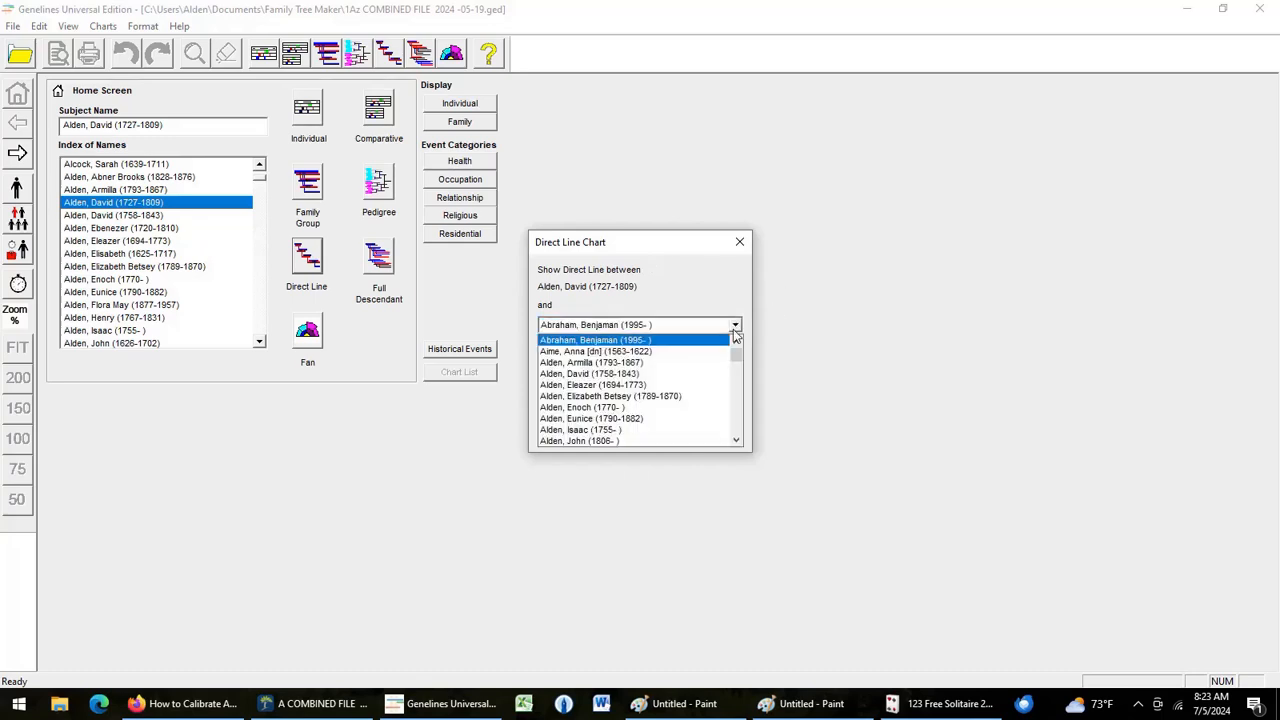
scroll(688, 360, down, 1)
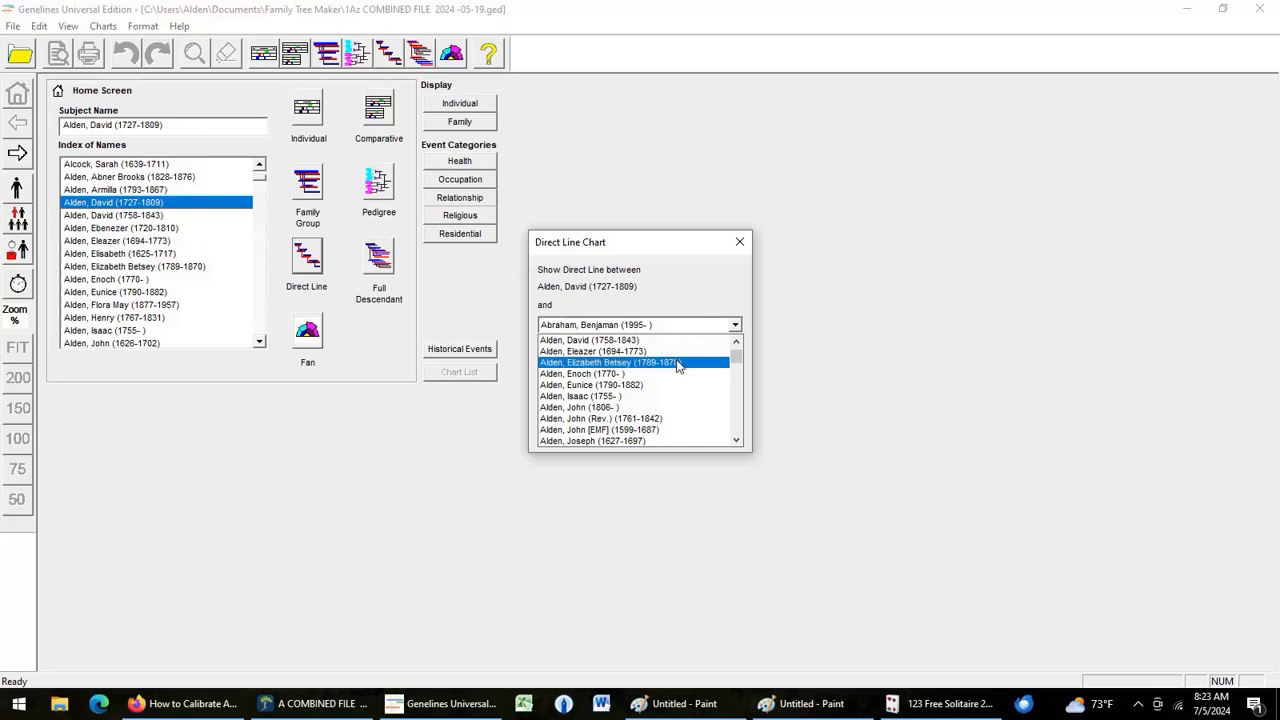
click(659, 441)
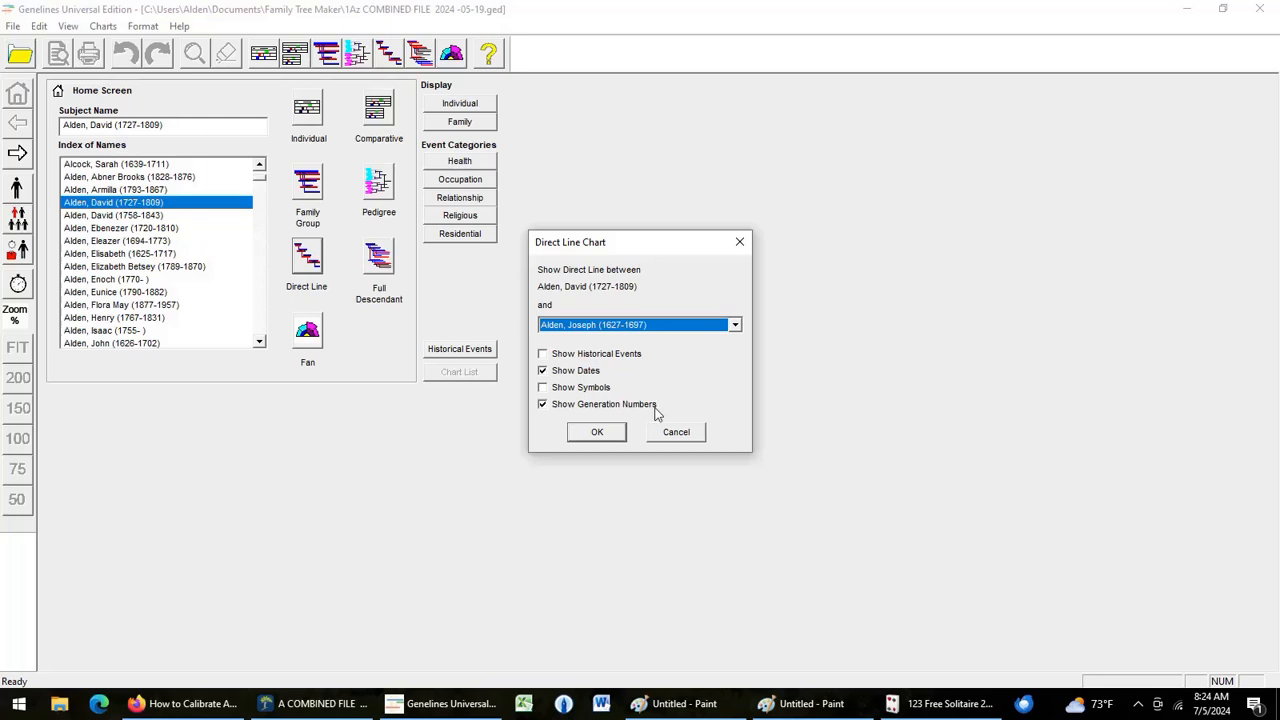
click(612, 437)
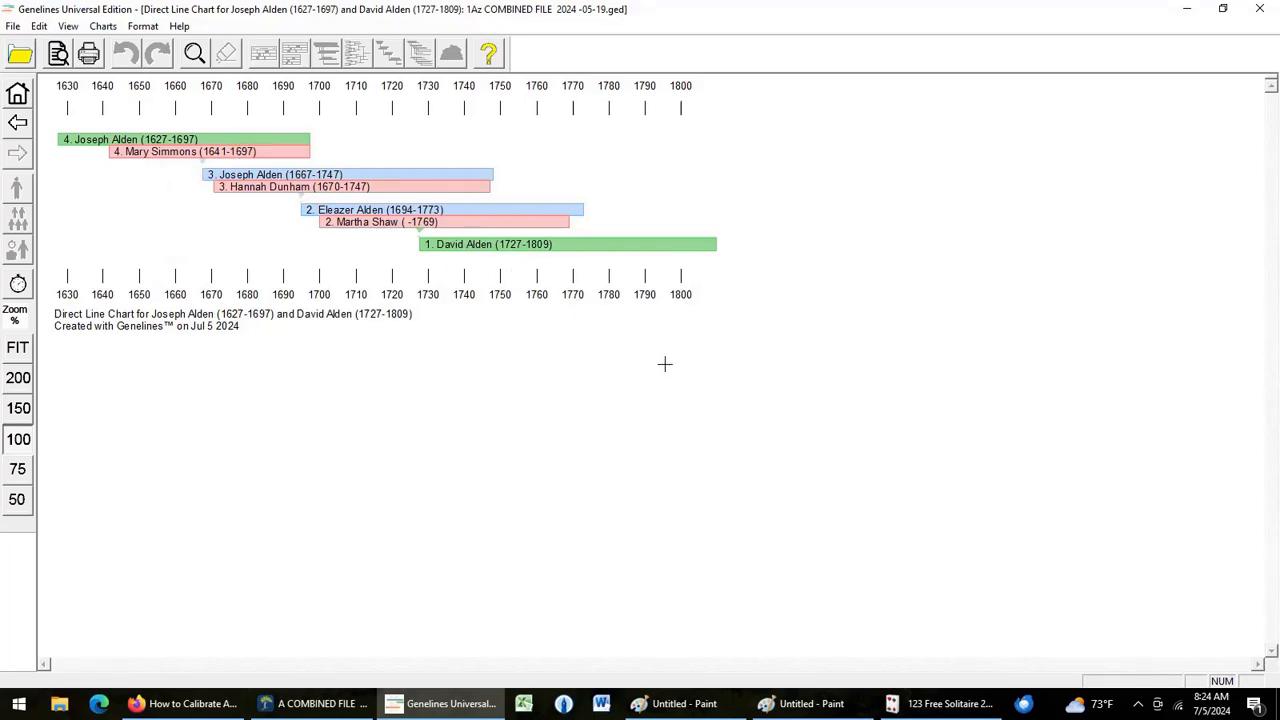
Add life bars for the Tilden entry (1570-1629) and the Thomas entry (1733-1818), expanding the timeline to include them
right_click(880, 192)
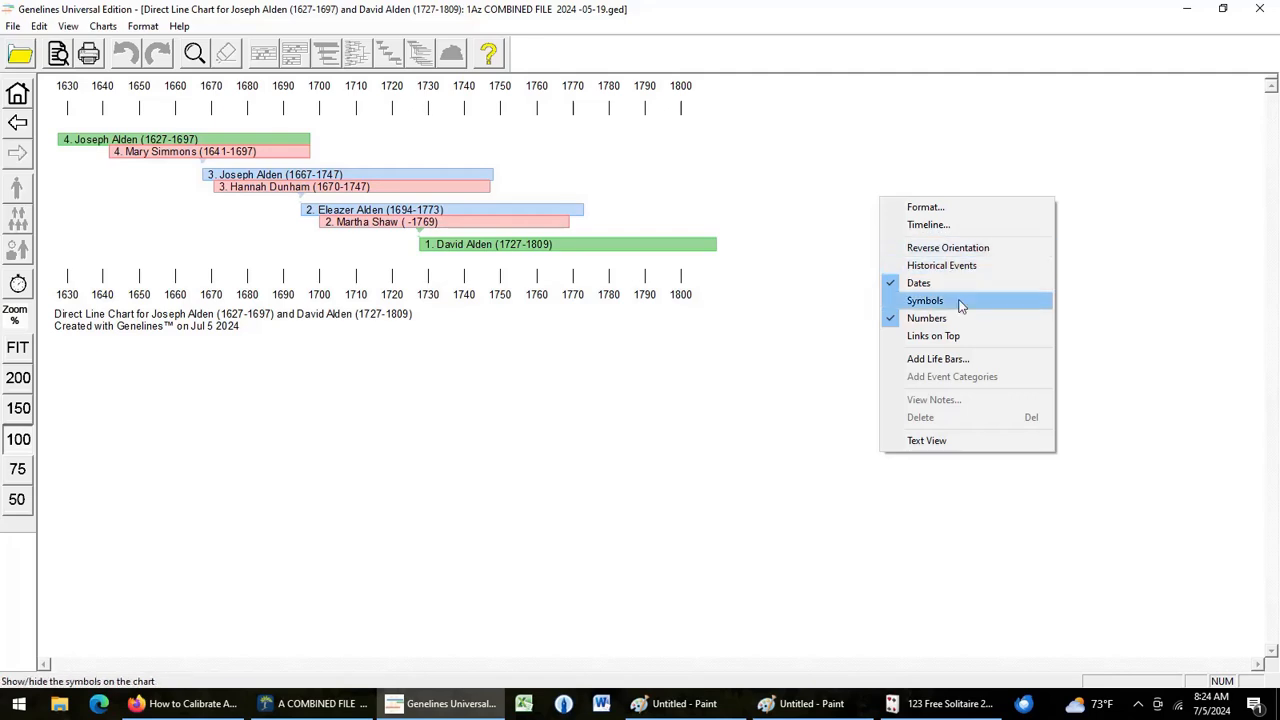
click(955, 362)
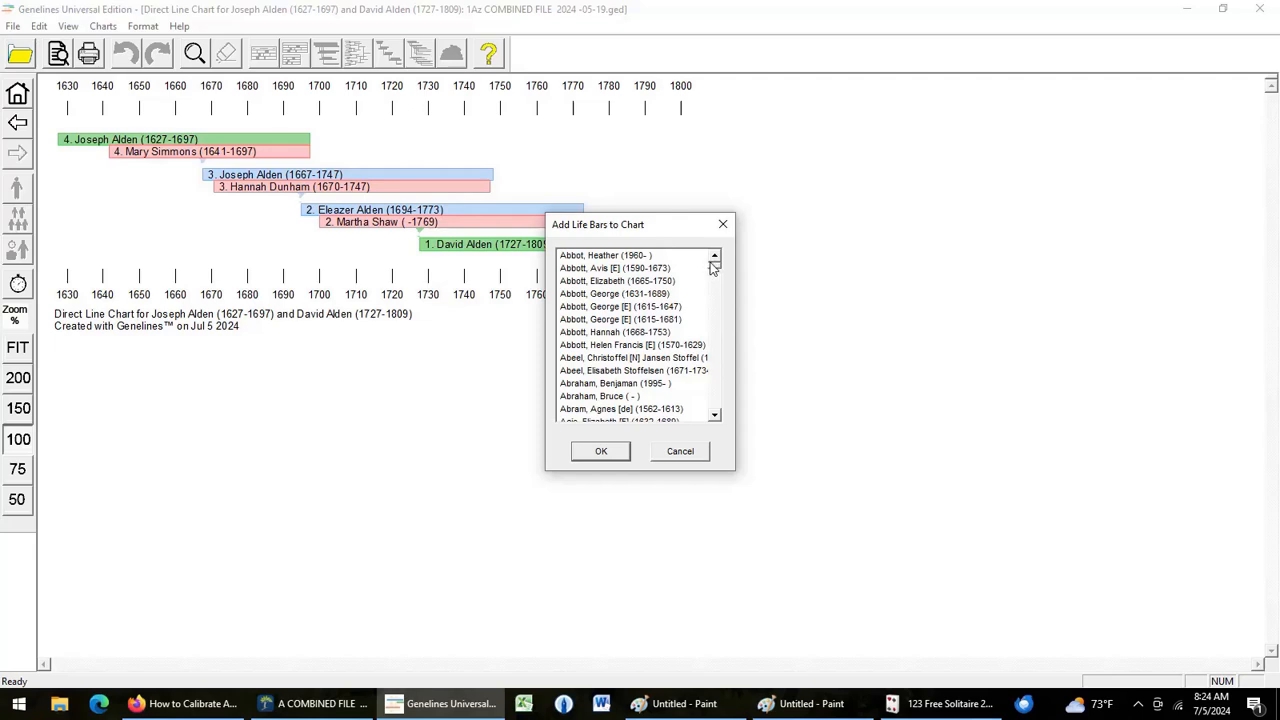
drag(711, 270, 712, 284)
mouse_move(726, 353)
mouse_down()
mouse_move(727, 394)
mouse_move(716, 352)
mouse_up()
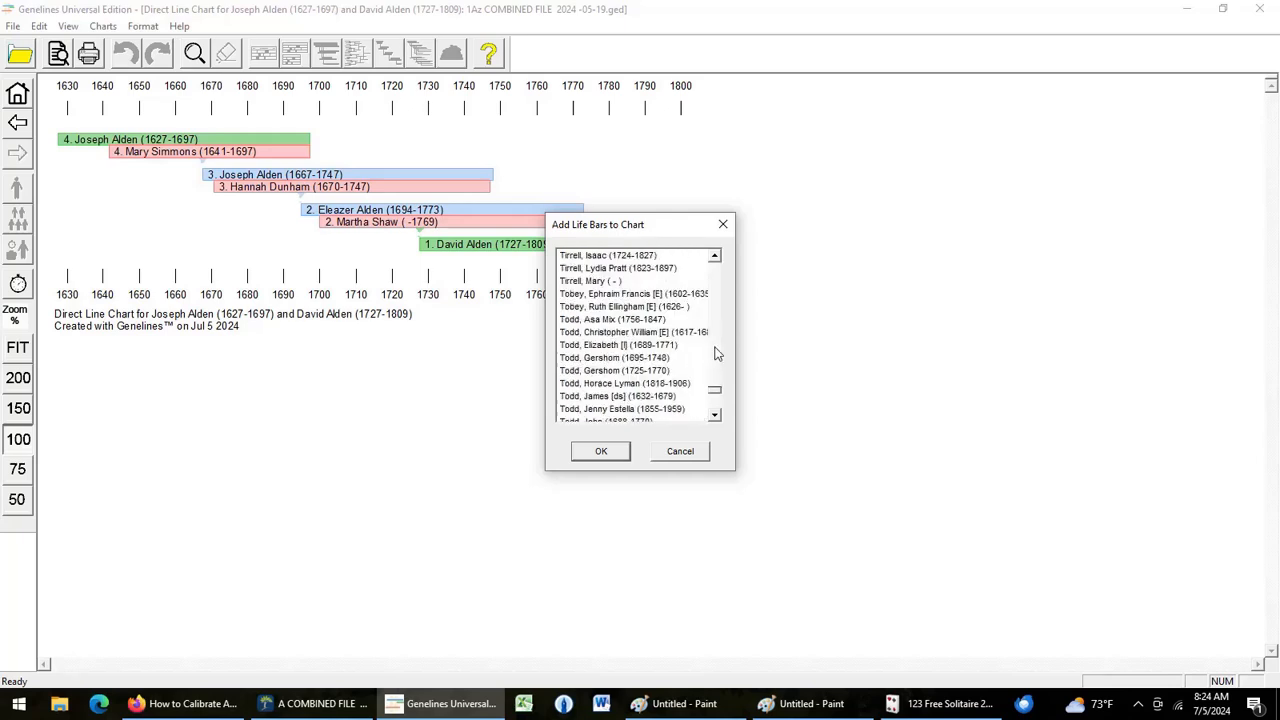
scroll(708, 344, up, 4)
scroll(708, 344, up, 3)
click(705, 345)
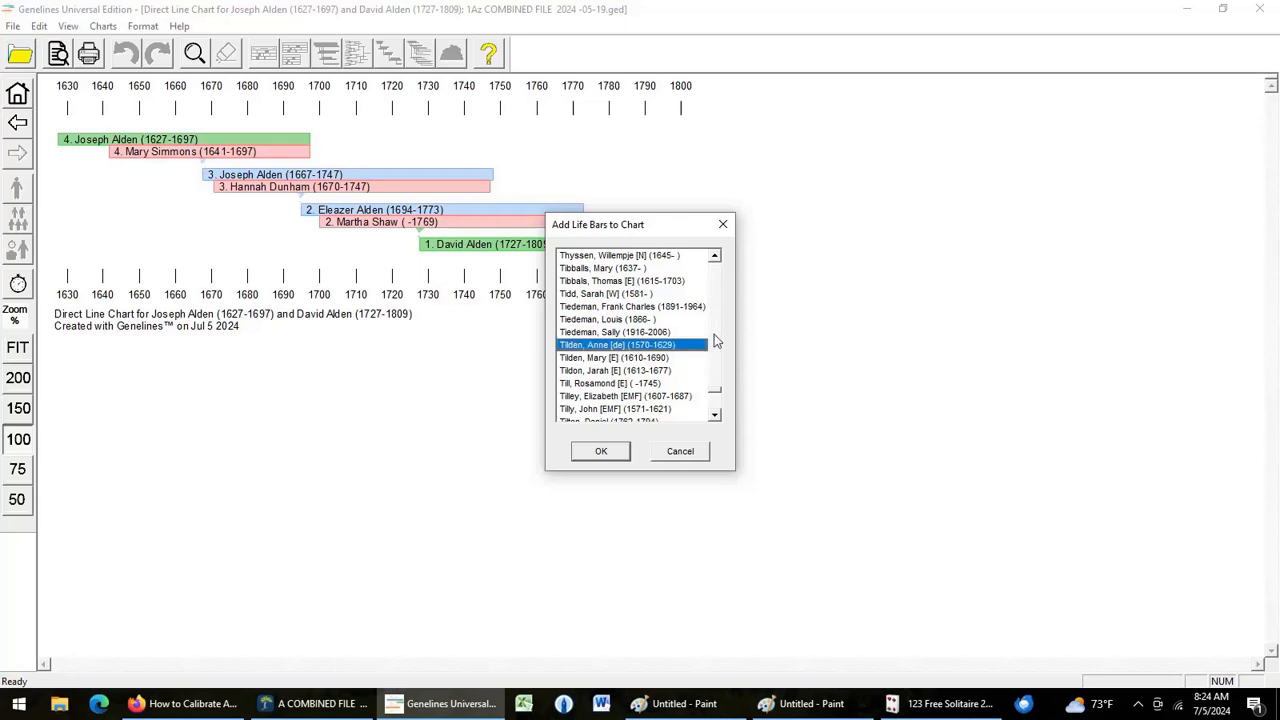
scroll(716, 341, up, 4)
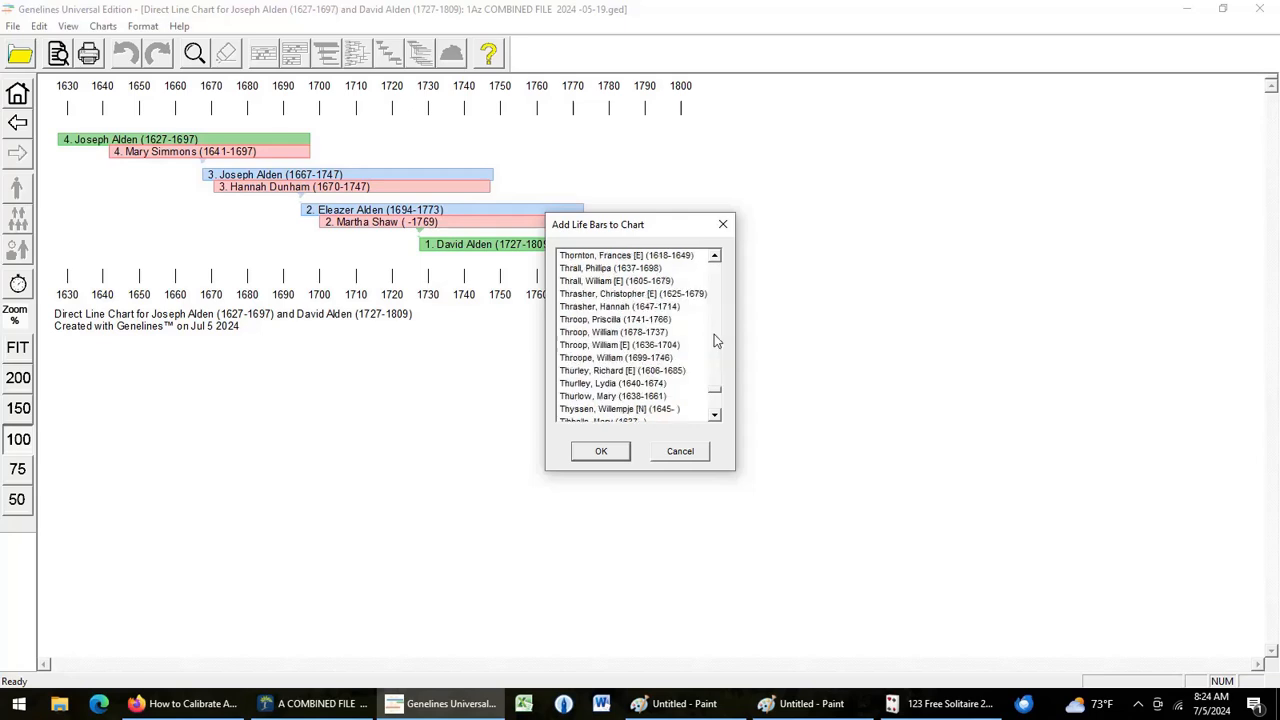
scroll(716, 341, up, 4)
scroll(716, 341, up, 4)
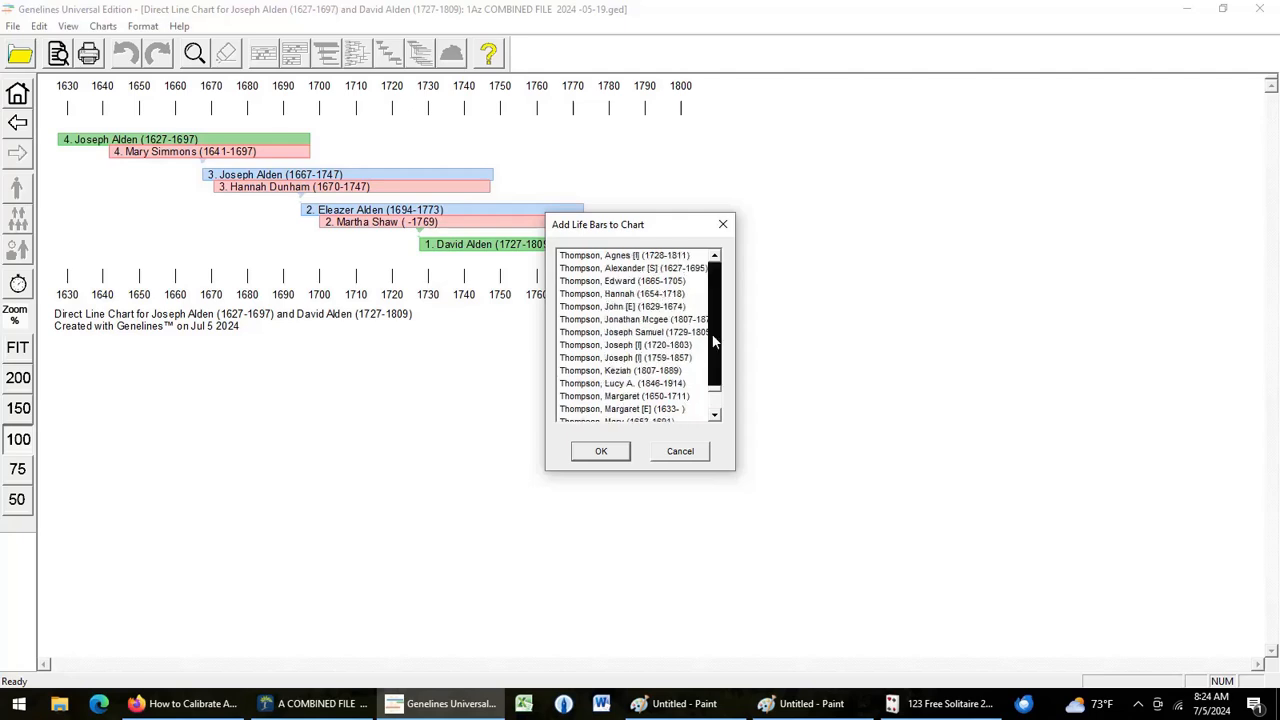
scroll(714, 341, up, 8)
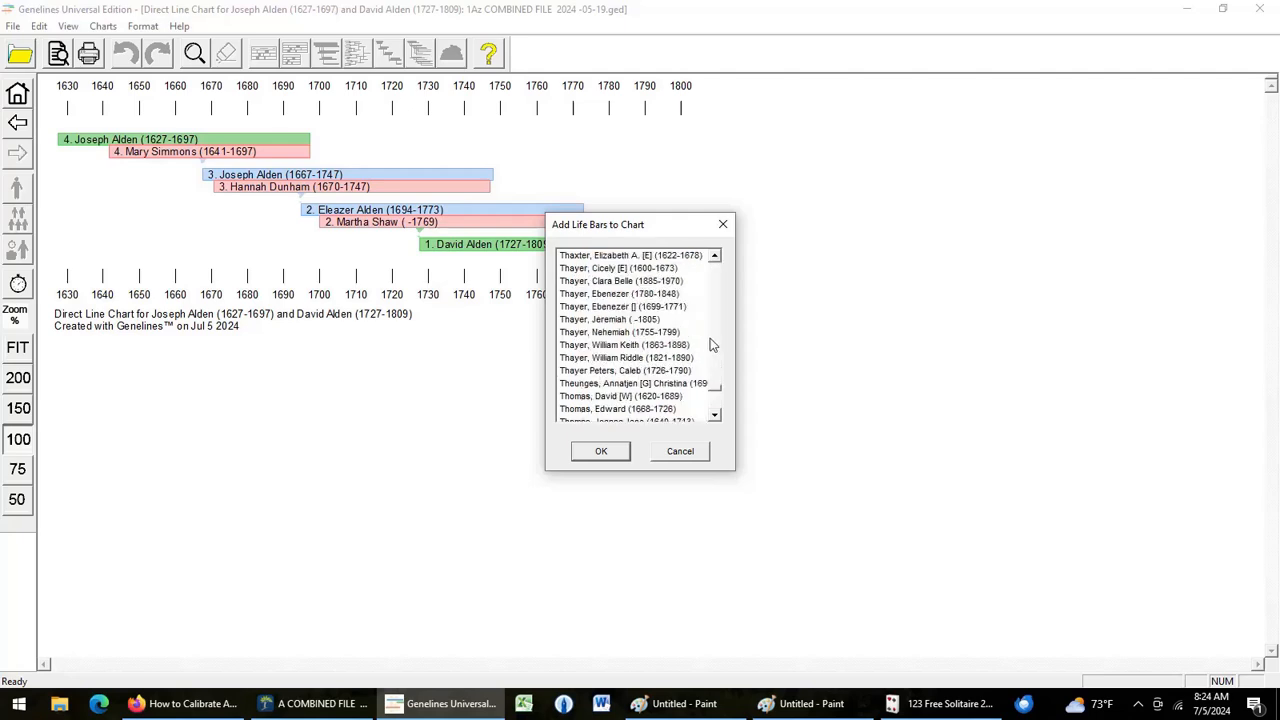
click(715, 419)
click(715, 419)
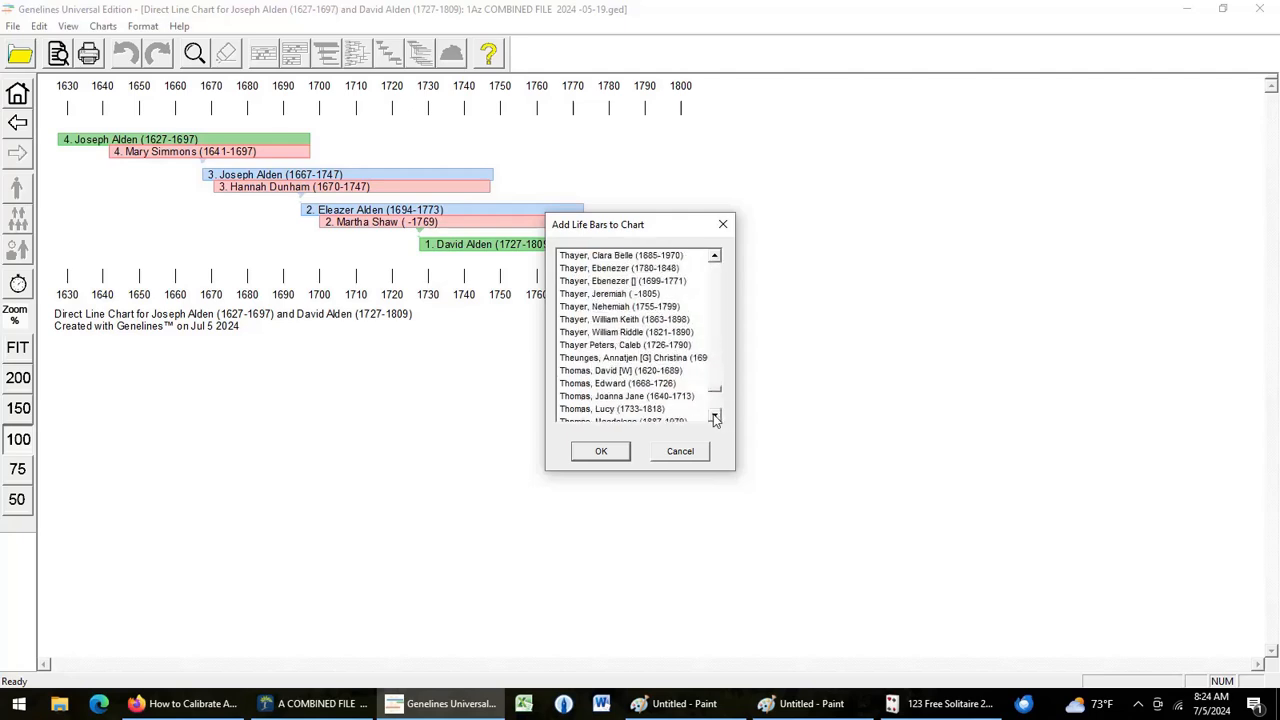
click(640, 410)
click(610, 451)
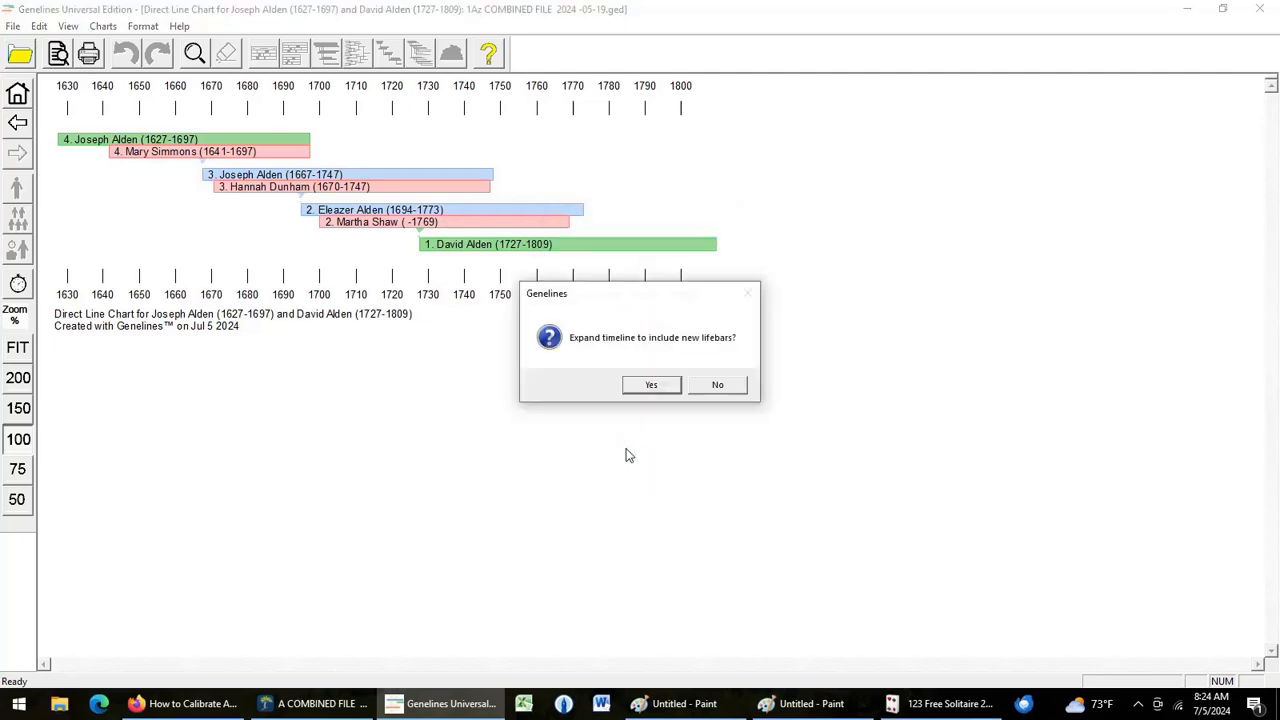
click(664, 387)
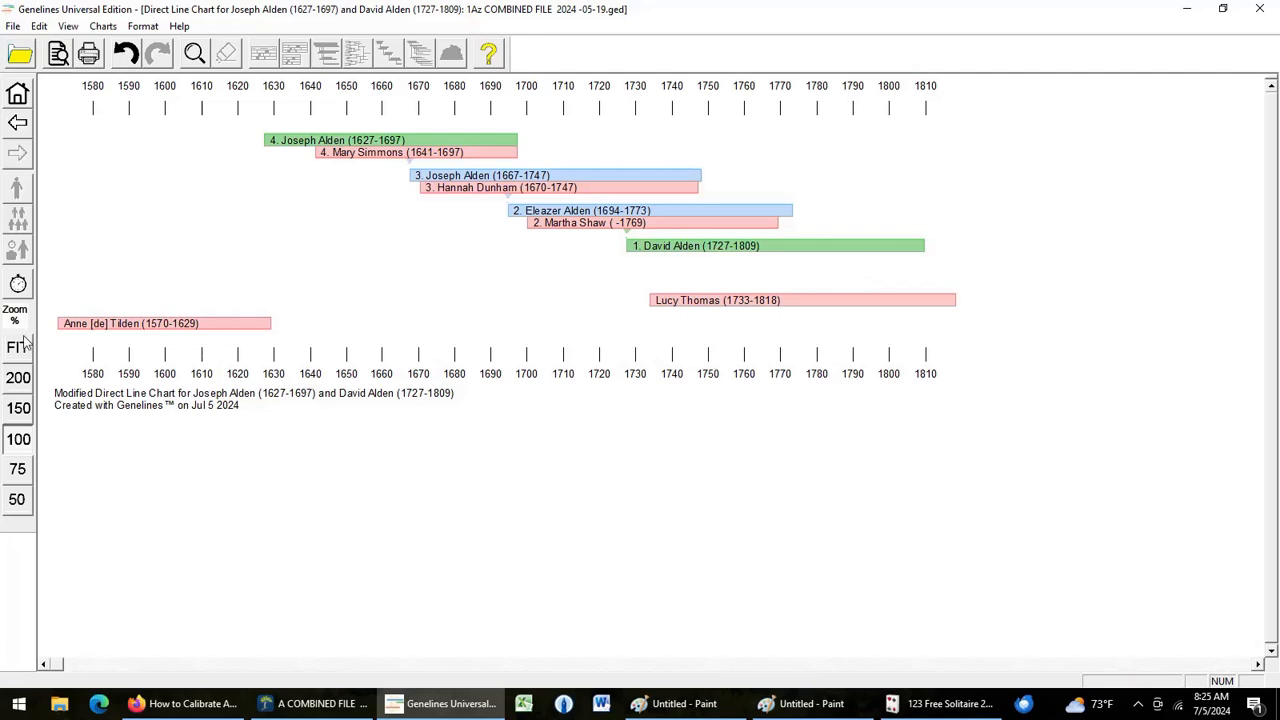
Merge a Pedigree chart of up to 12 generations for the Thomas life bar (1733-1818) into the current chart
click(919, 305)
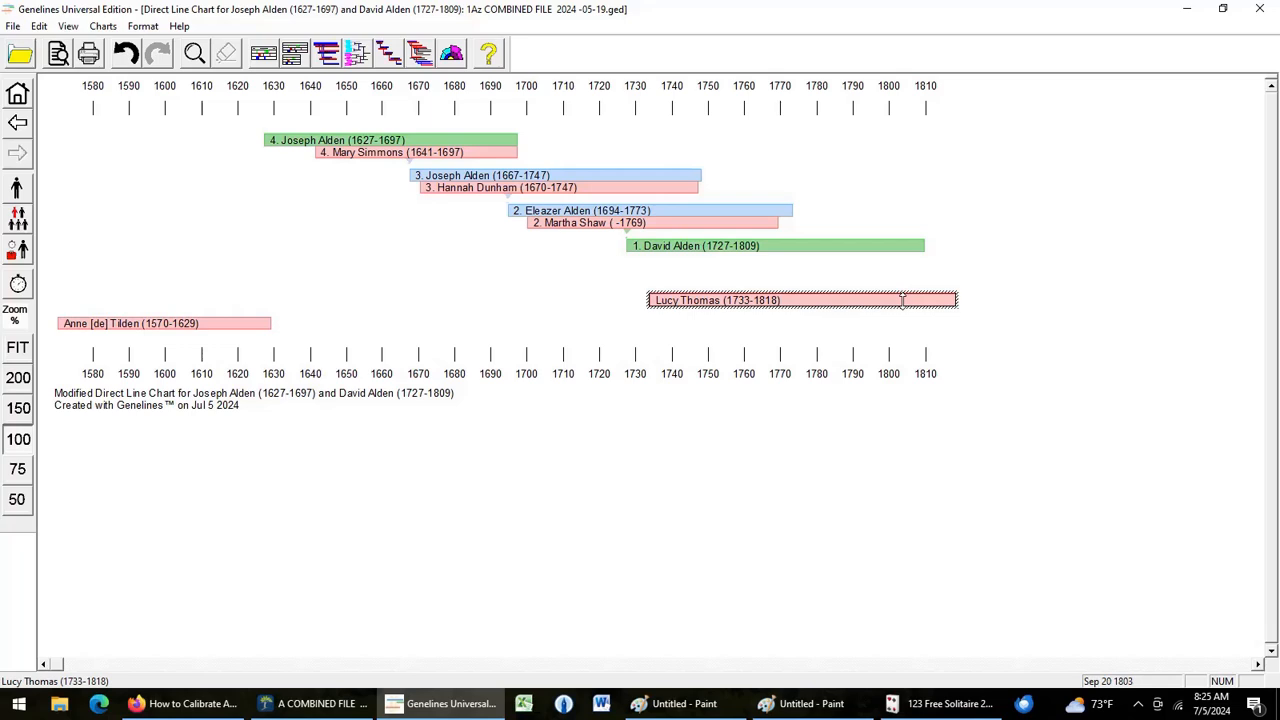
right_click(902, 300)
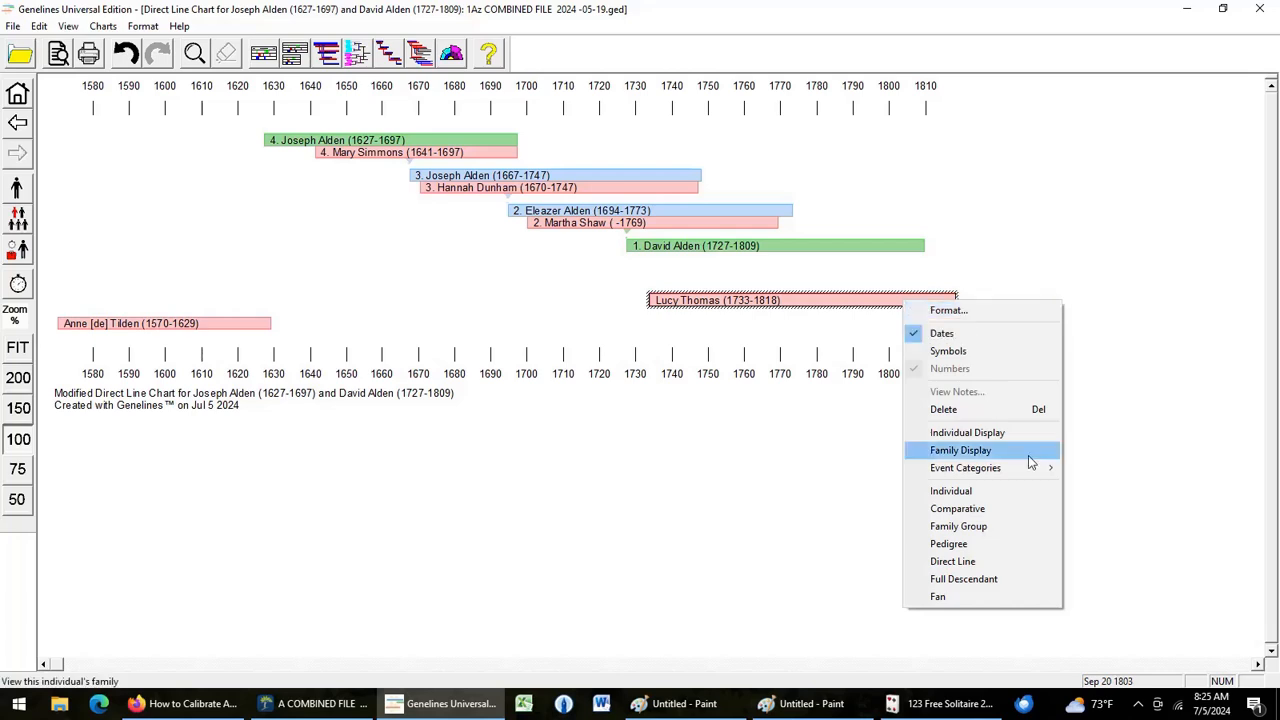
click(970, 546)
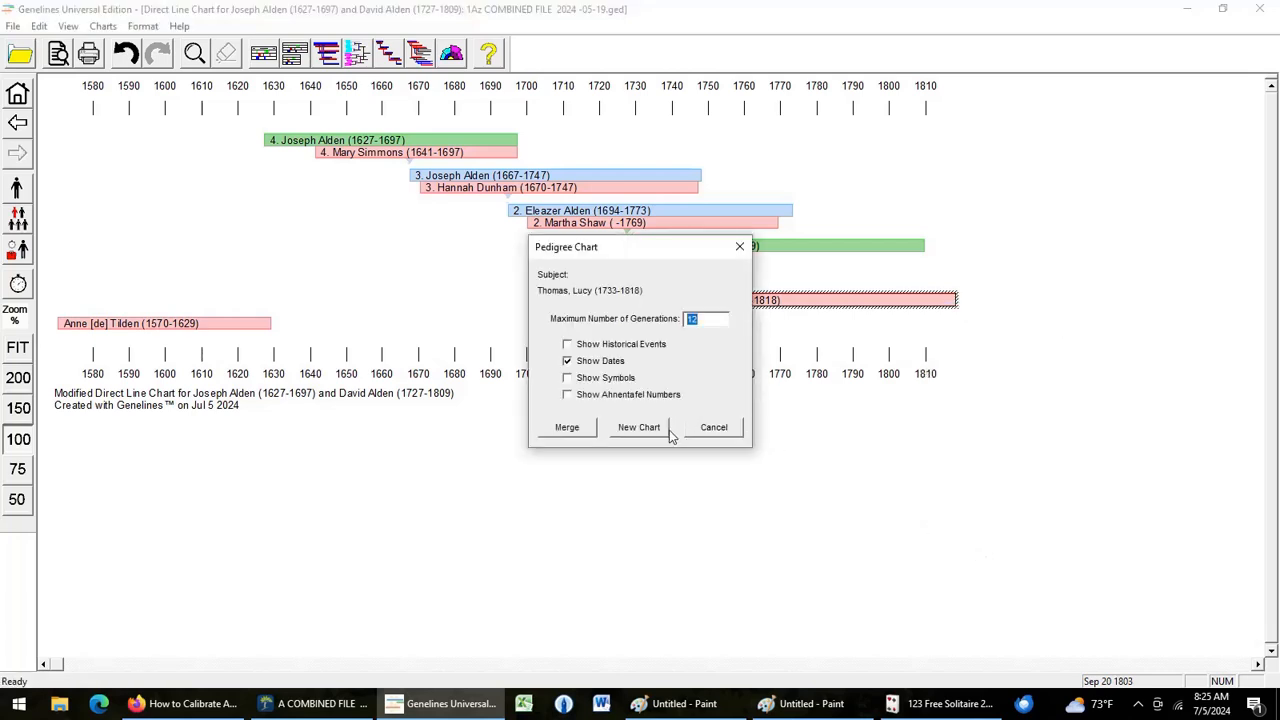
click(588, 434)
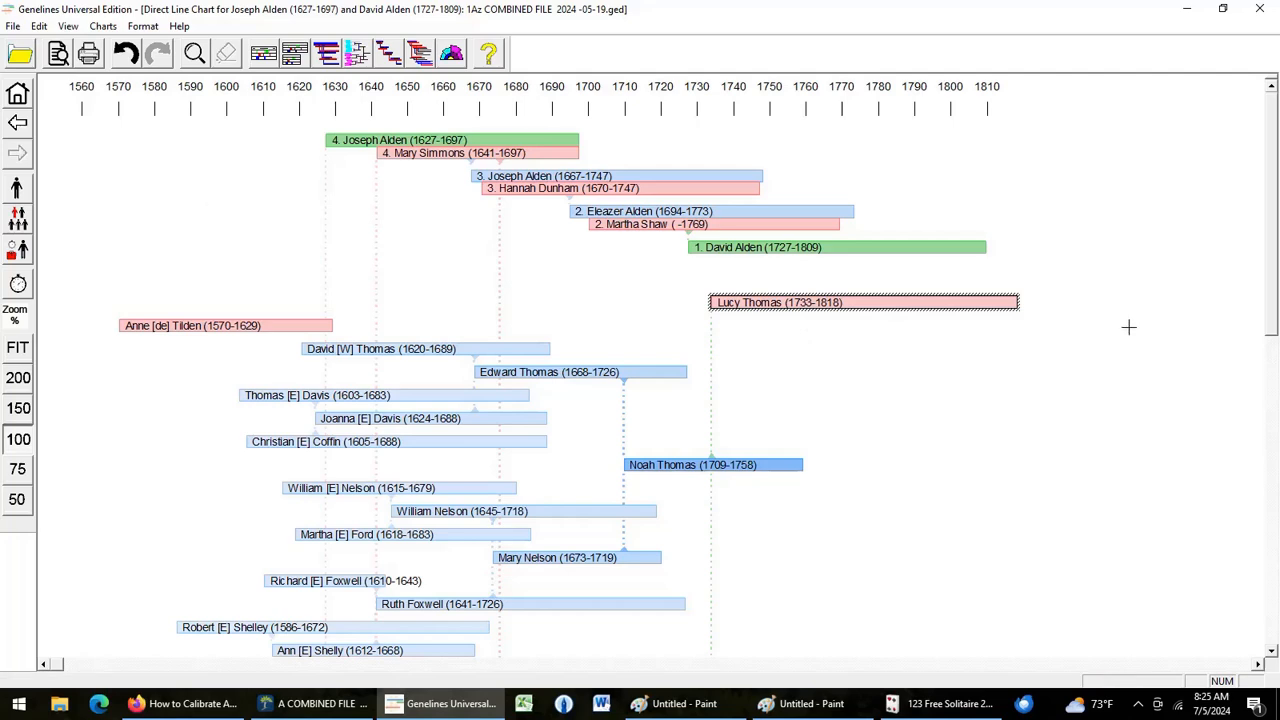
Format the chart so that all link lines between life bars are black
right_click(1092, 384)
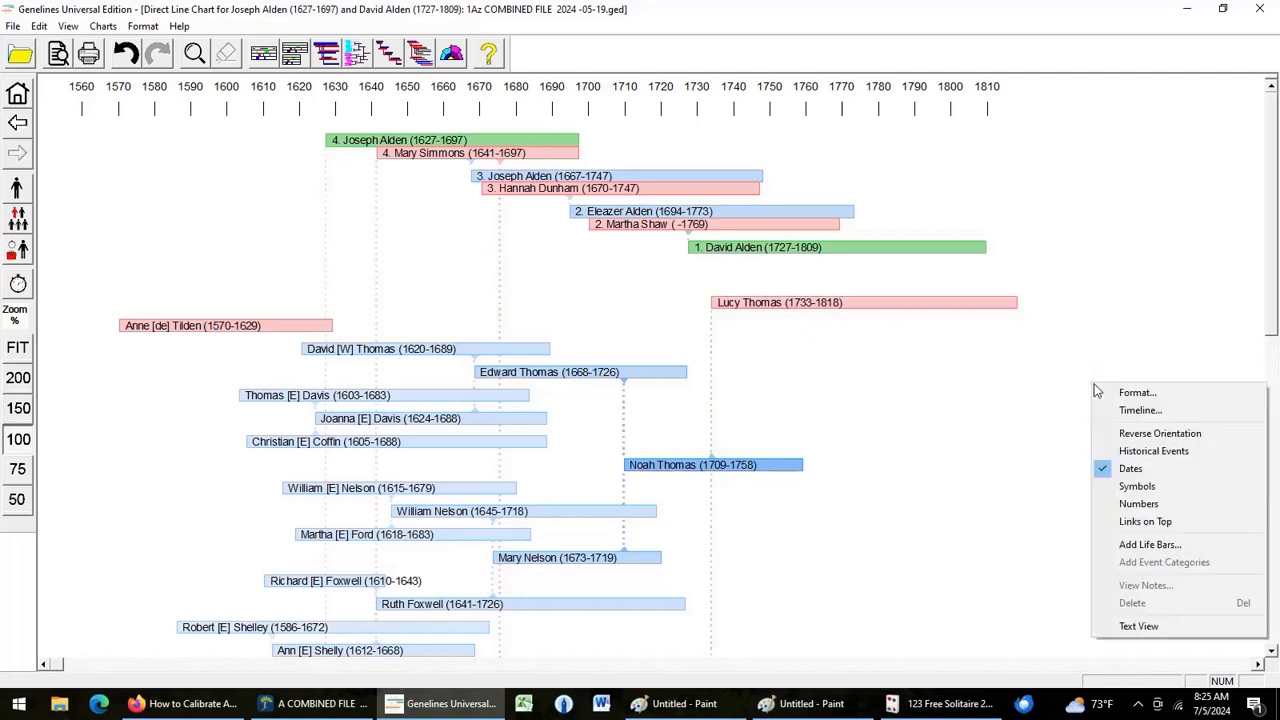
click(1108, 393)
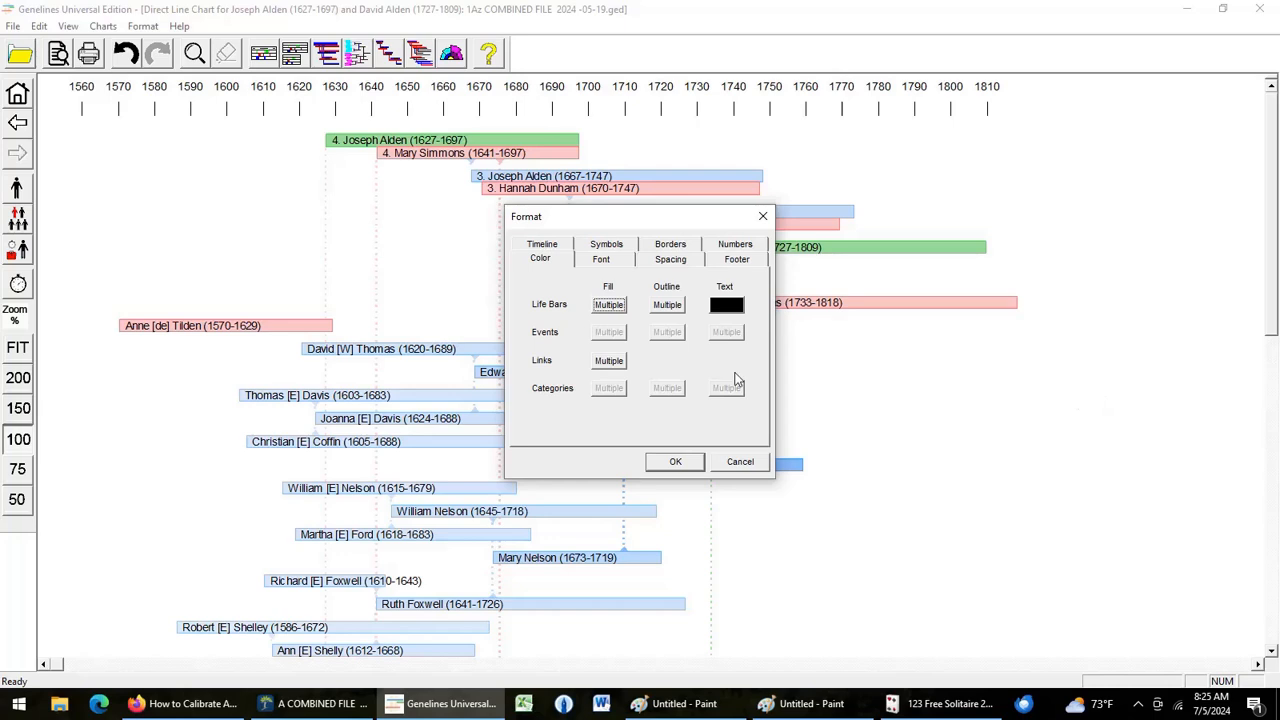
click(608, 362)
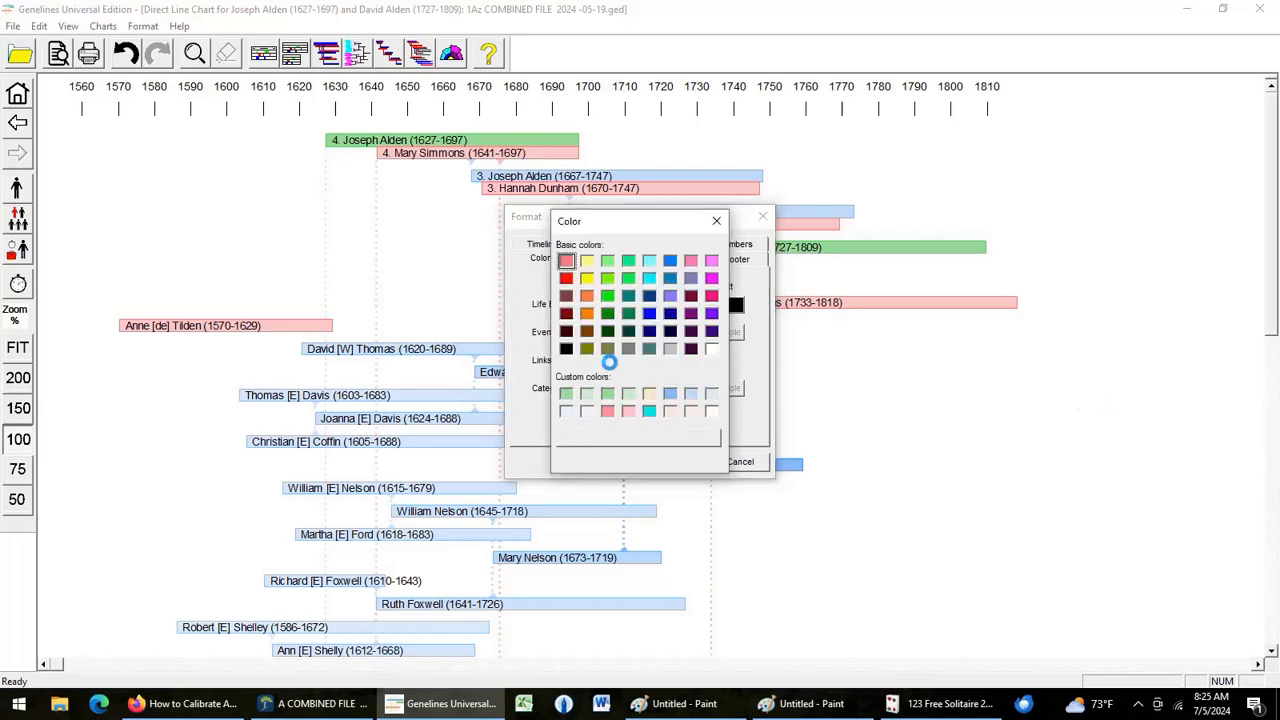
click(566, 349)
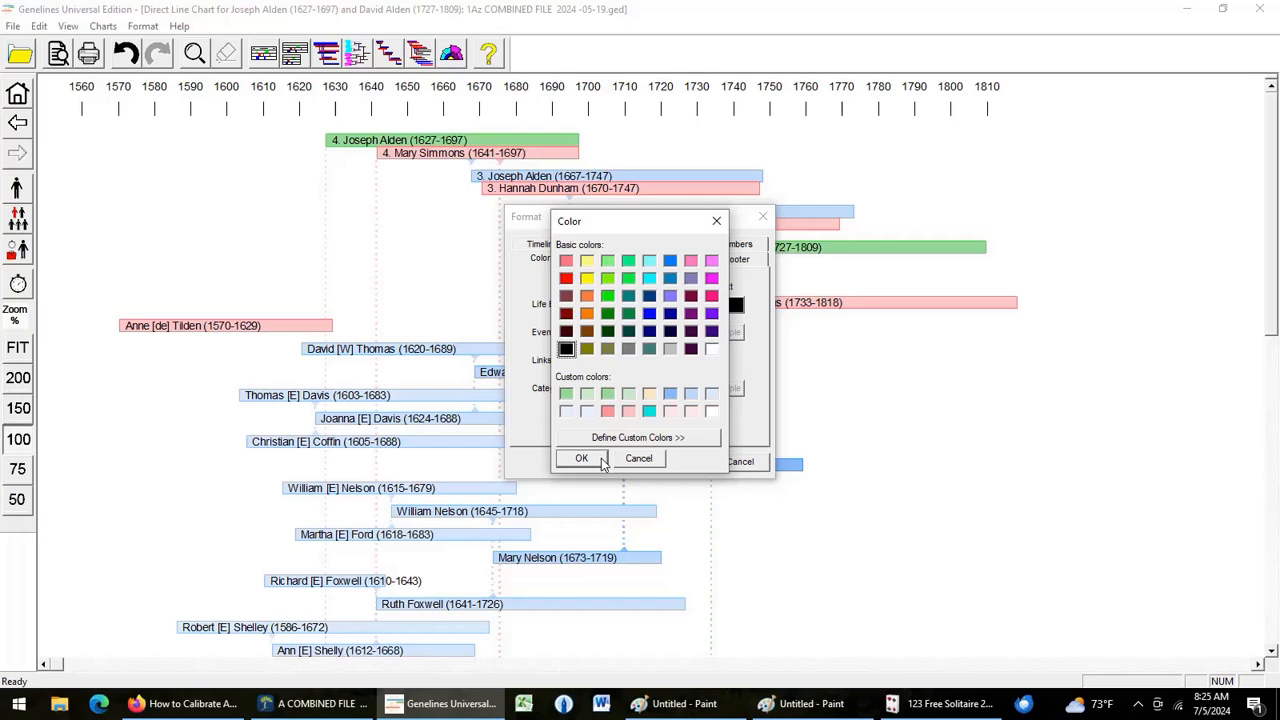
click(581, 458)
click(605, 362)
click(603, 462)
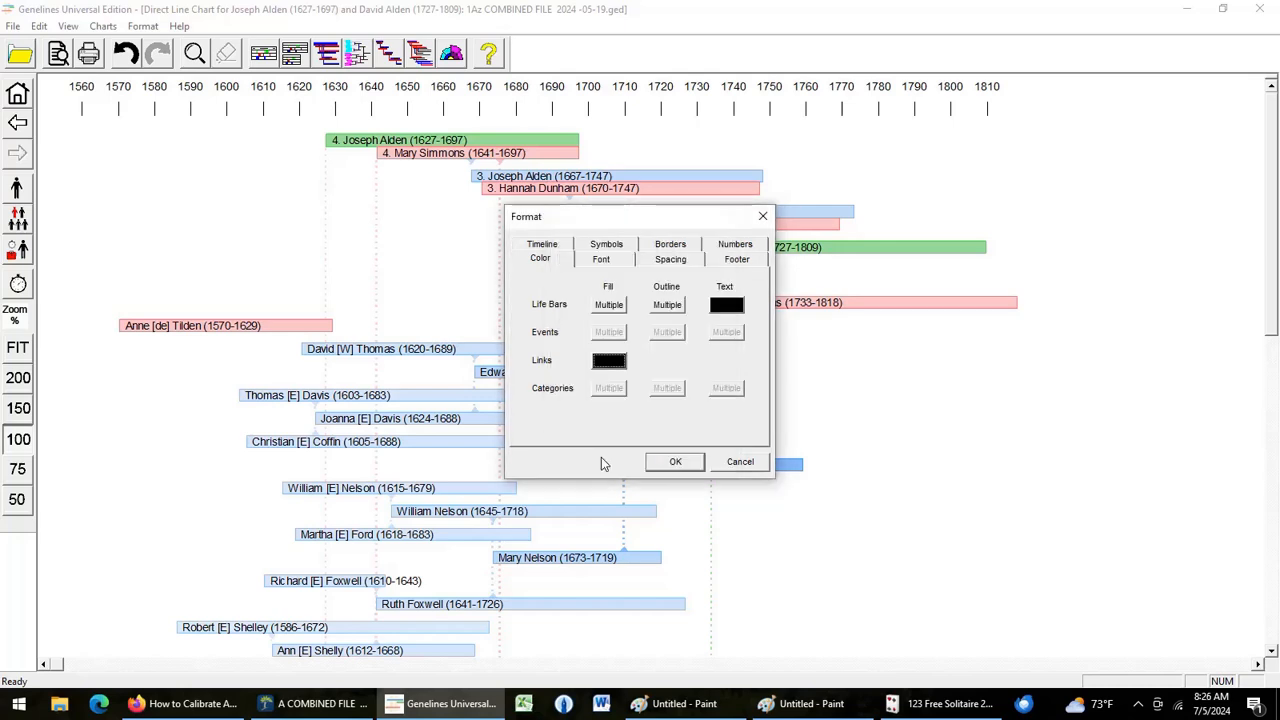
click(688, 462)
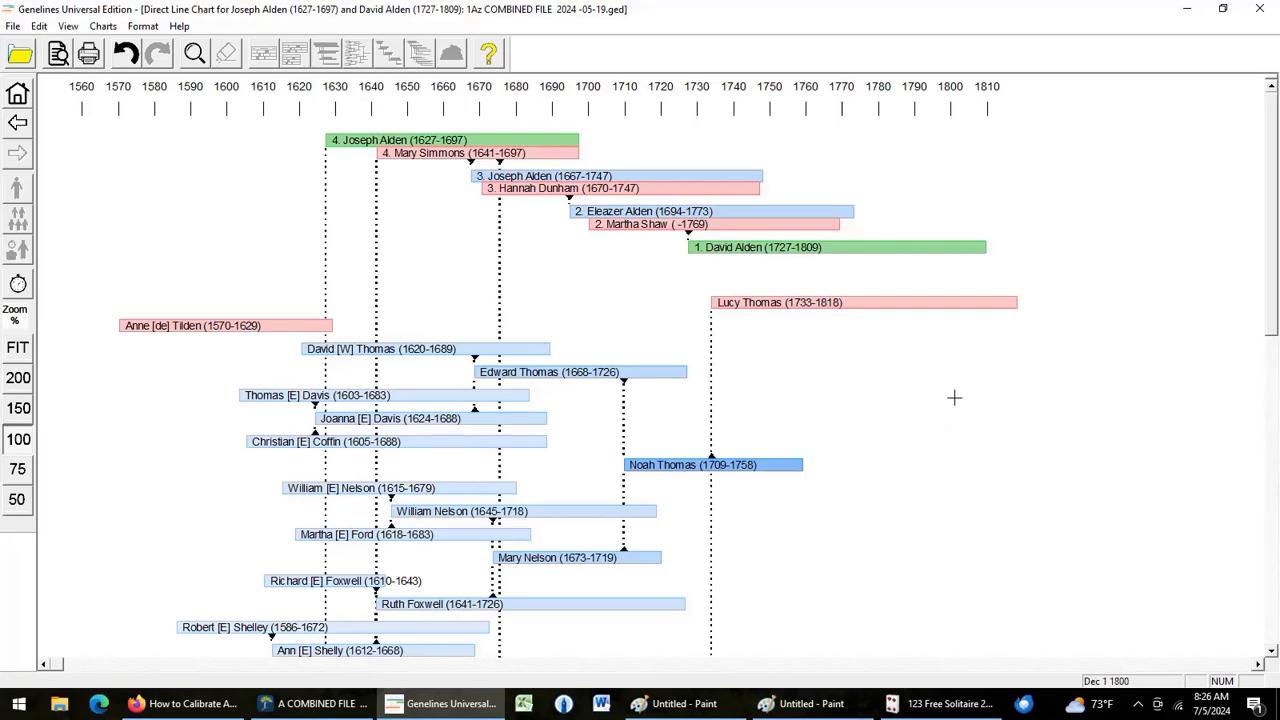
scroll(954, 398, down, 2)
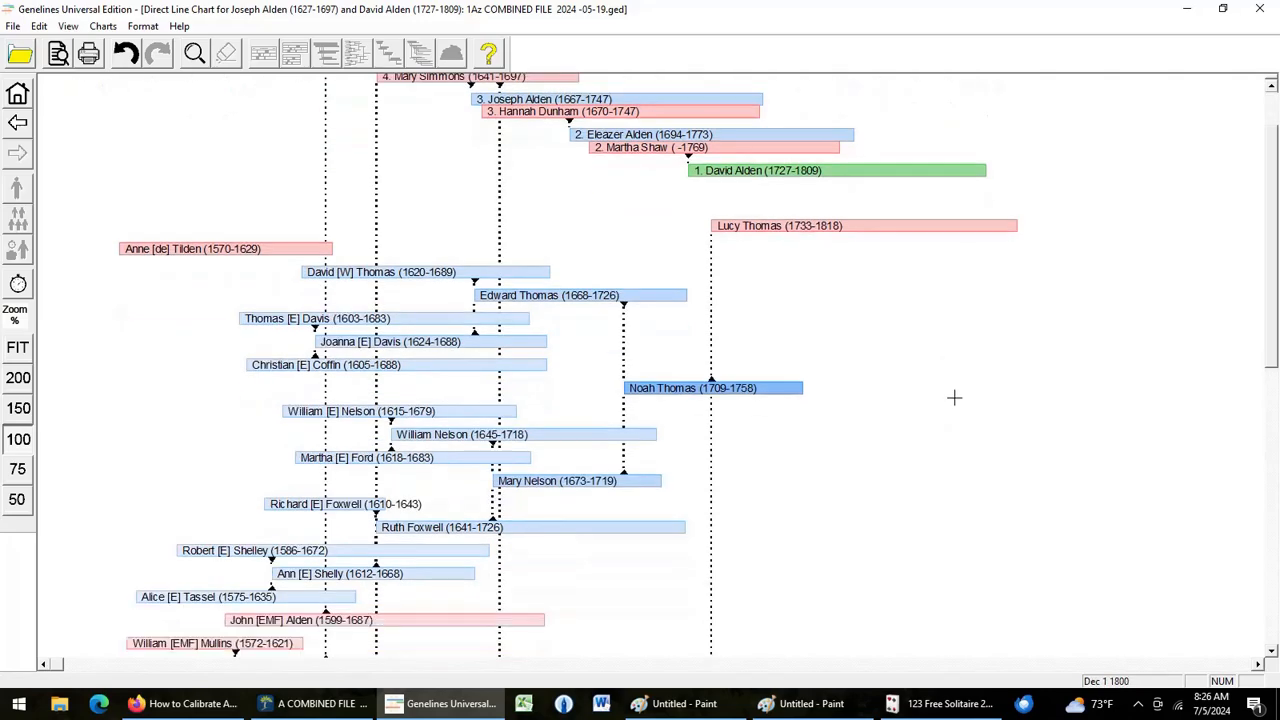
Examine the merged chart's life bars and link lines from the direct line down to the bottom timeline and back
scroll(983, 450, down, 2)
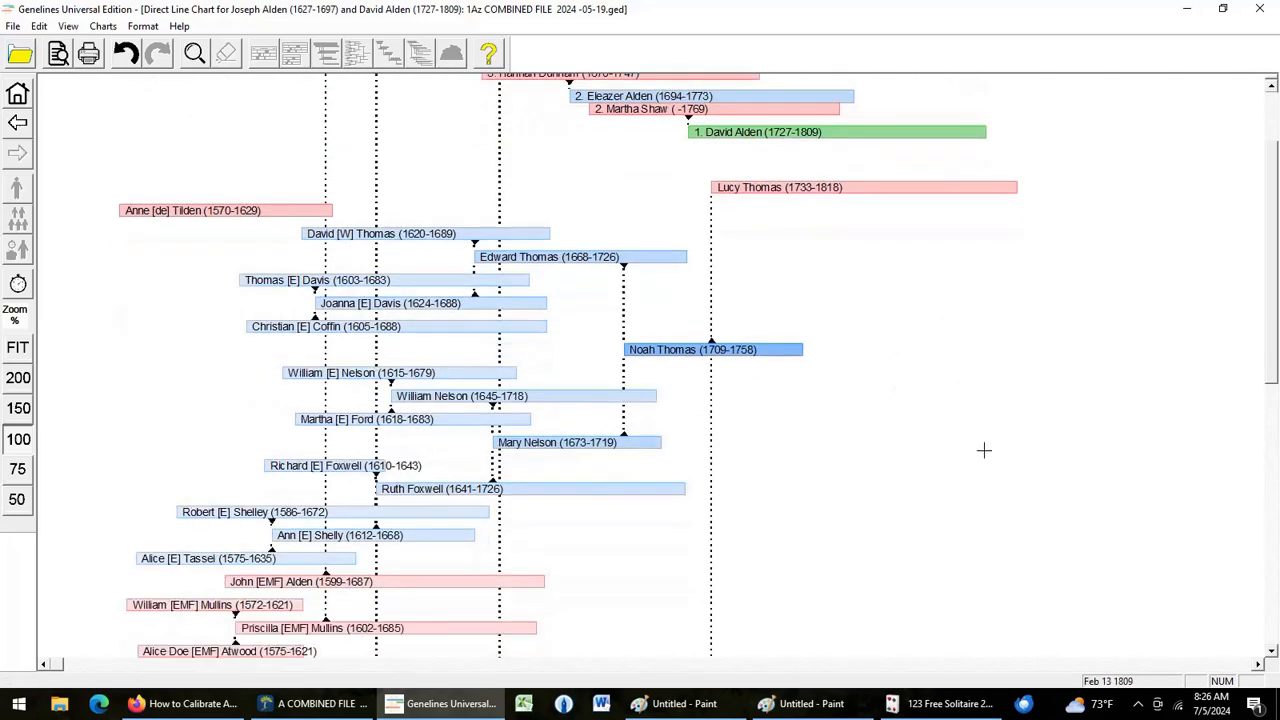
scroll(983, 450, down, 3)
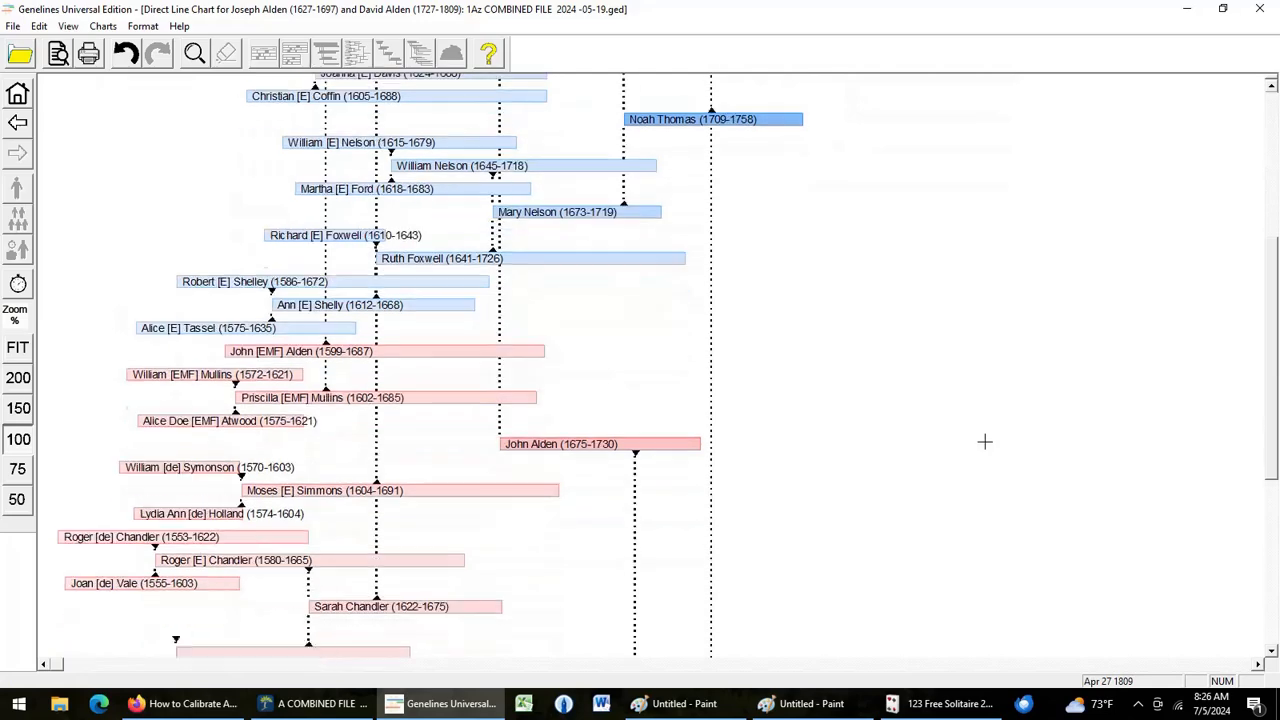
scroll(984, 441, down, 3)
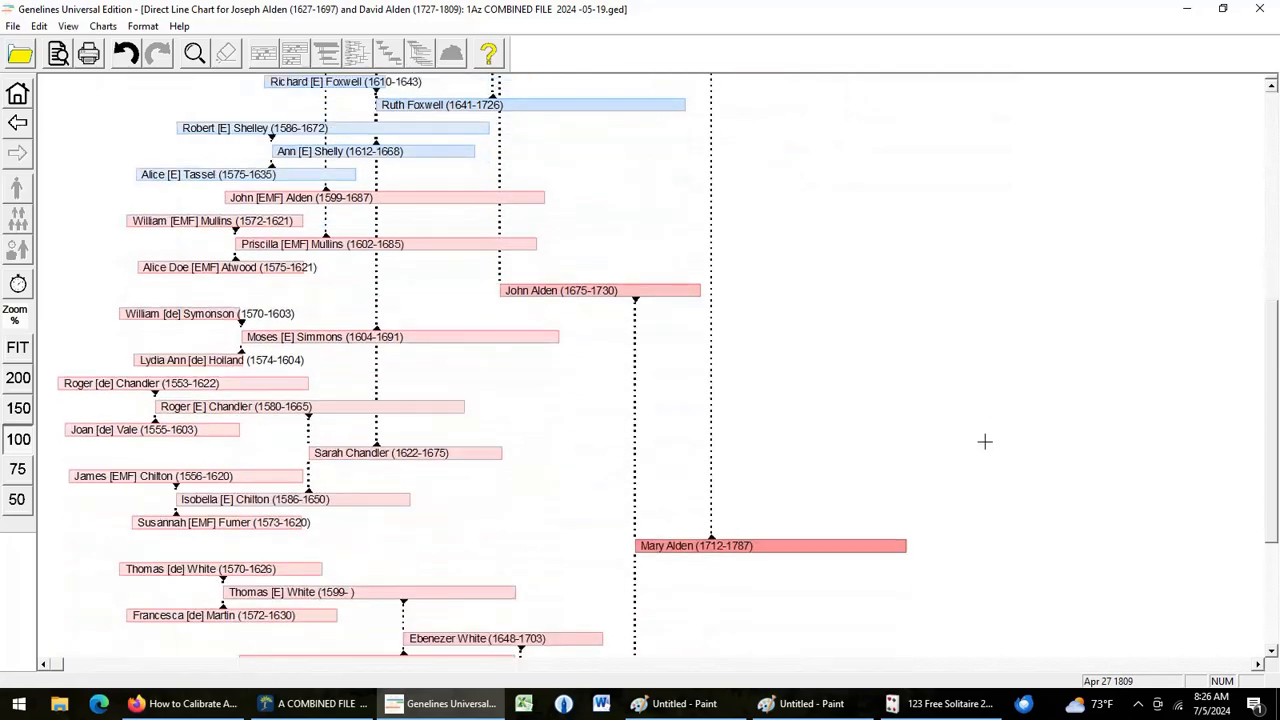
scroll(984, 441, down, 5)
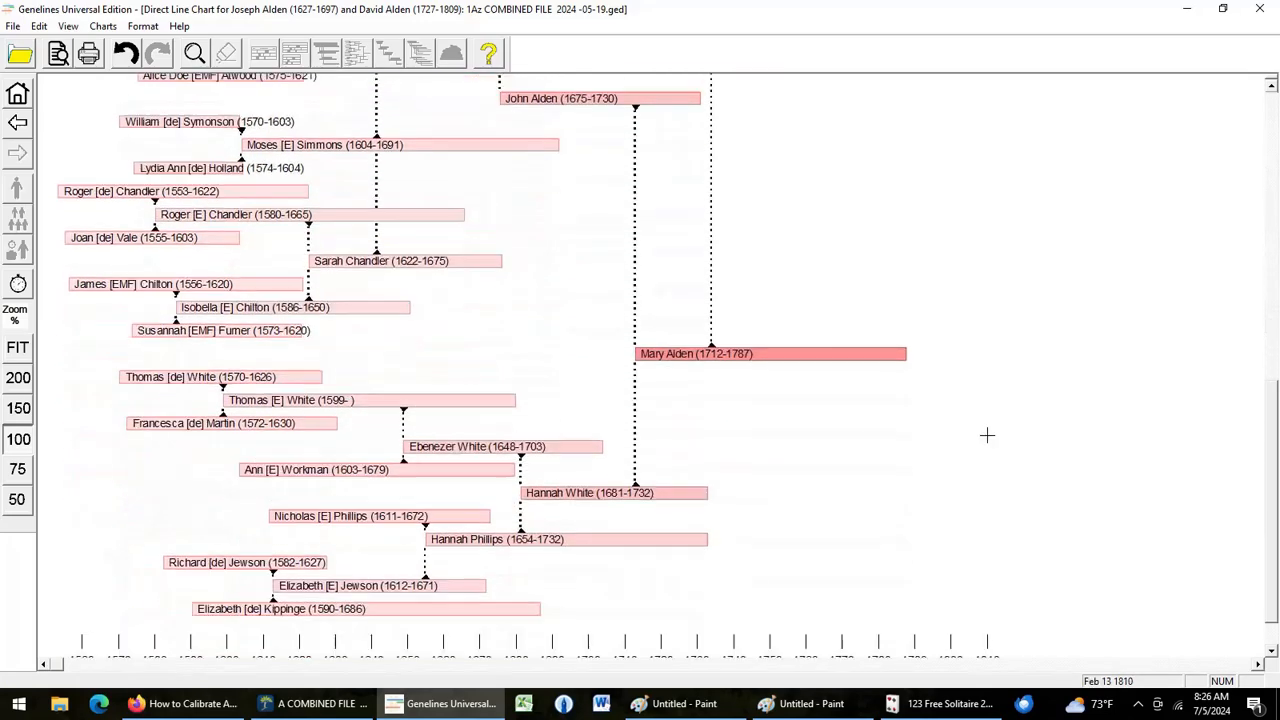
scroll(987, 435, down, 1)
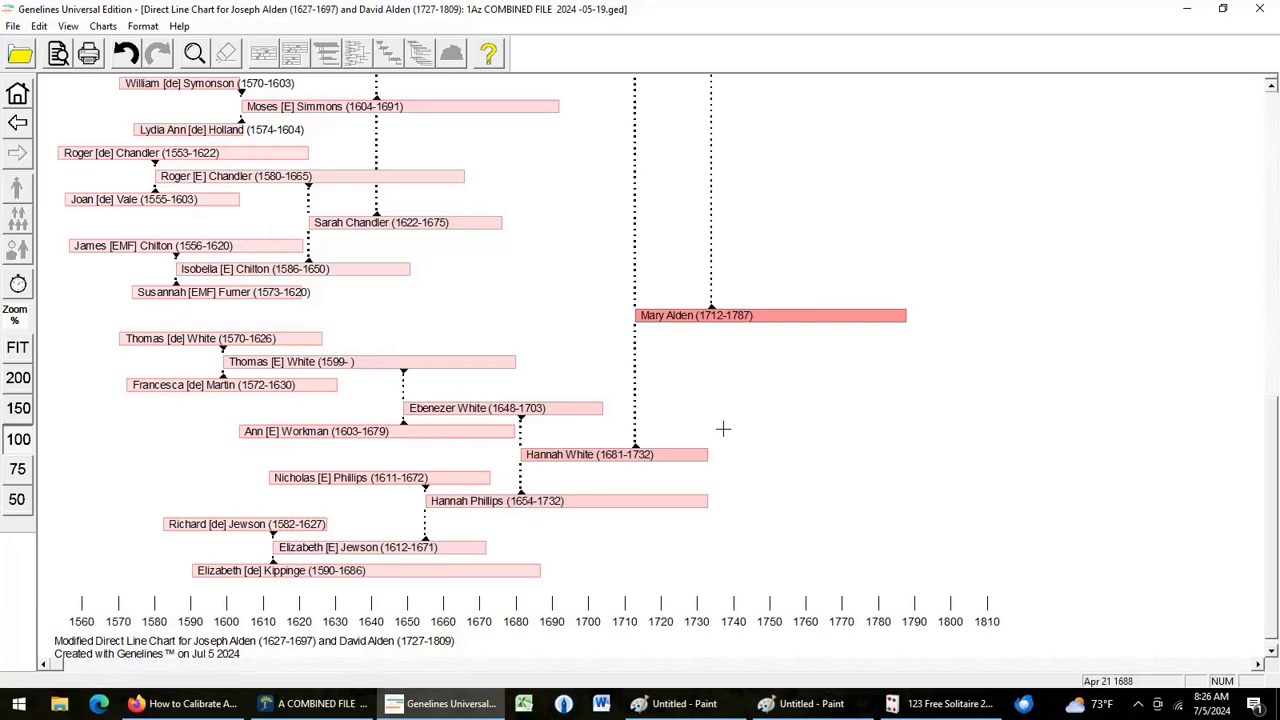
scroll(766, 400, up, 3)
scroll(766, 400, up, 6)
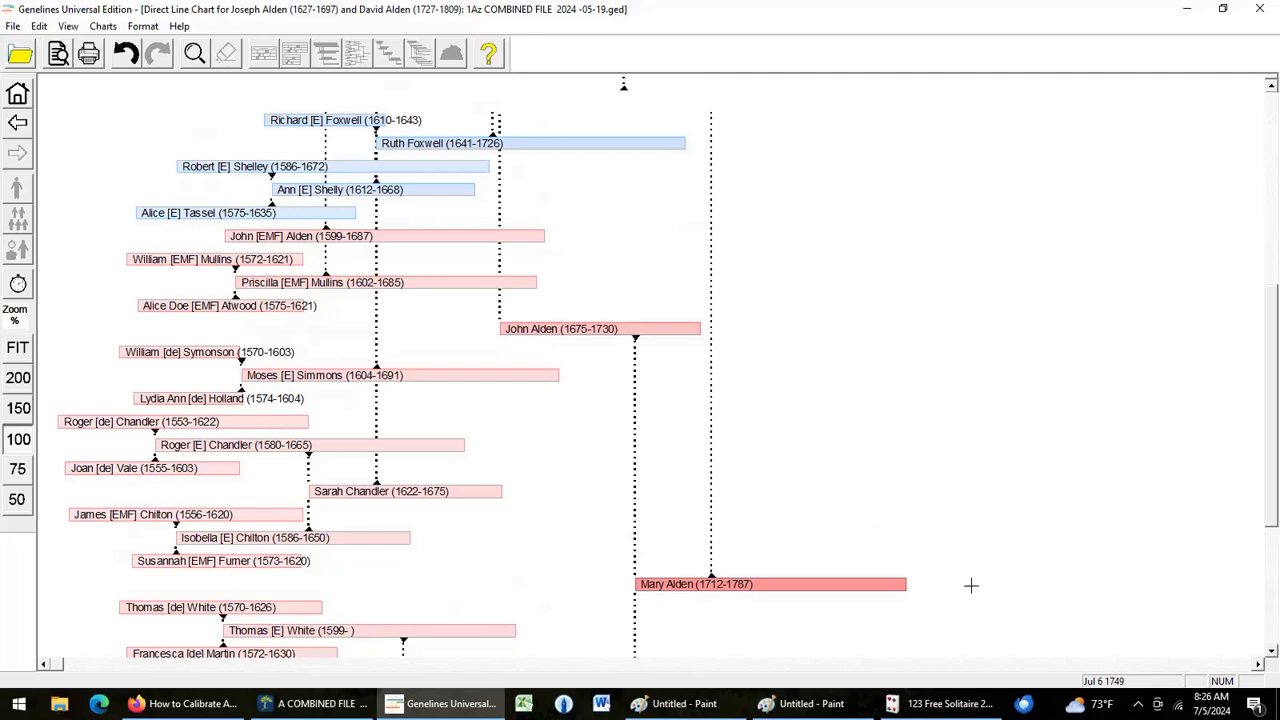
scroll(970, 585, up, 10)
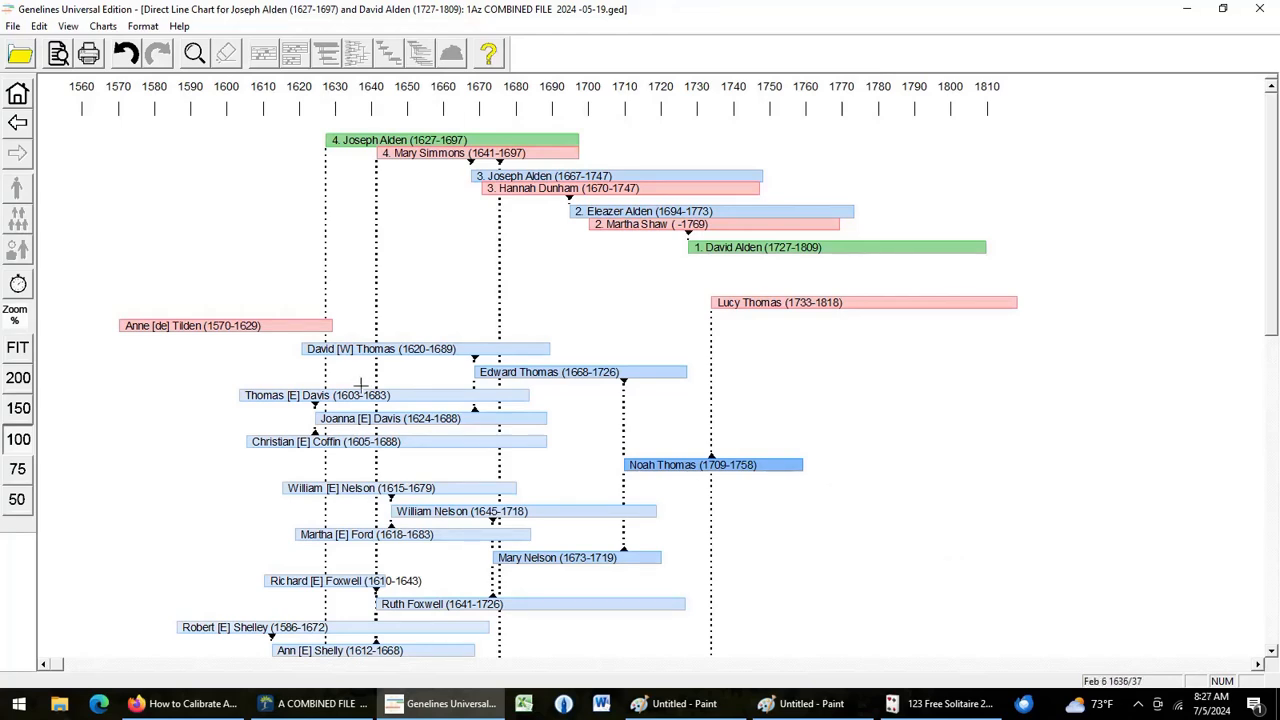
Fill the generation 4 couple's life bars (1627-1697 and 1641-1697) with light yellow, without applying the colour to their links
drag(410, 122, 440, 166)
right_click(432, 148)
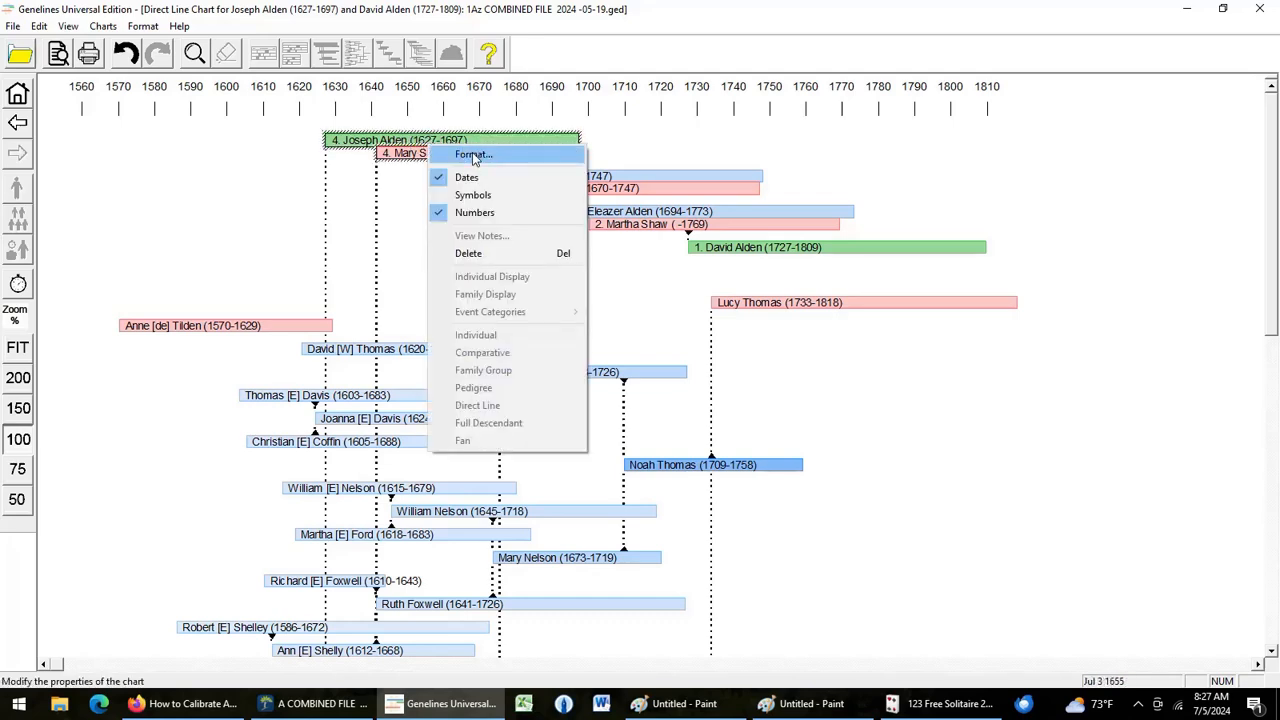
click(470, 156)
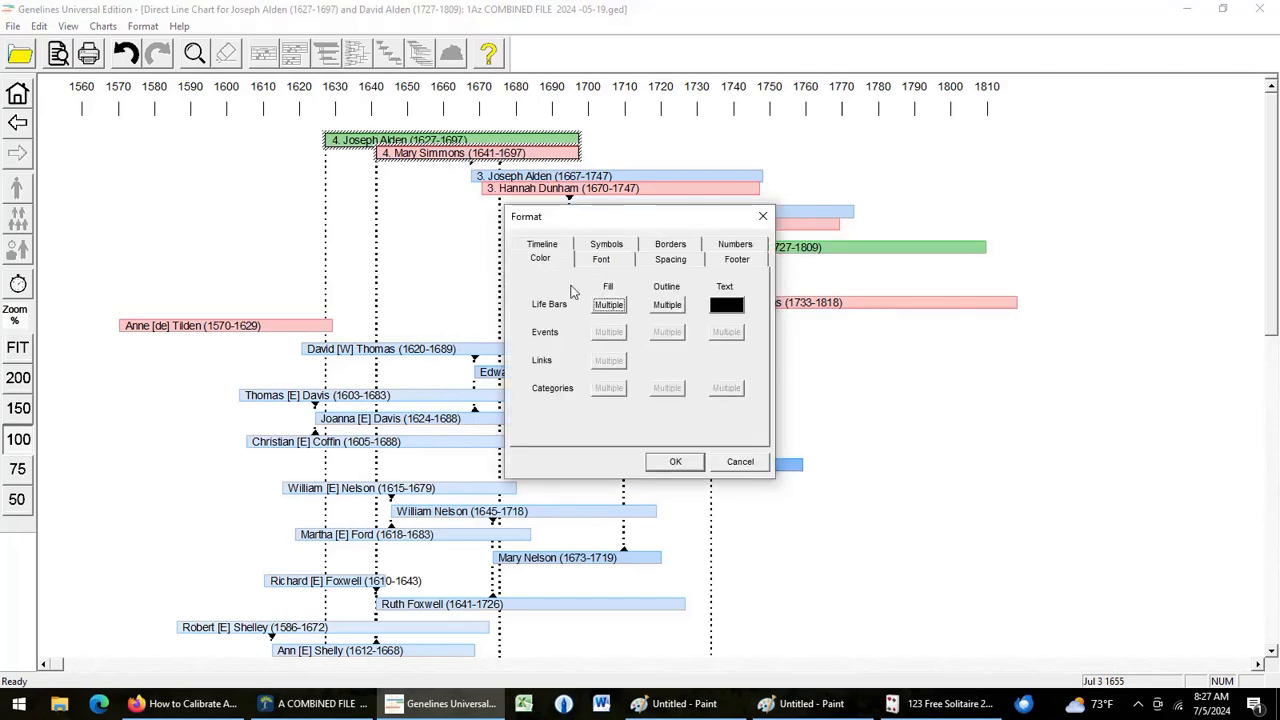
click(608, 305)
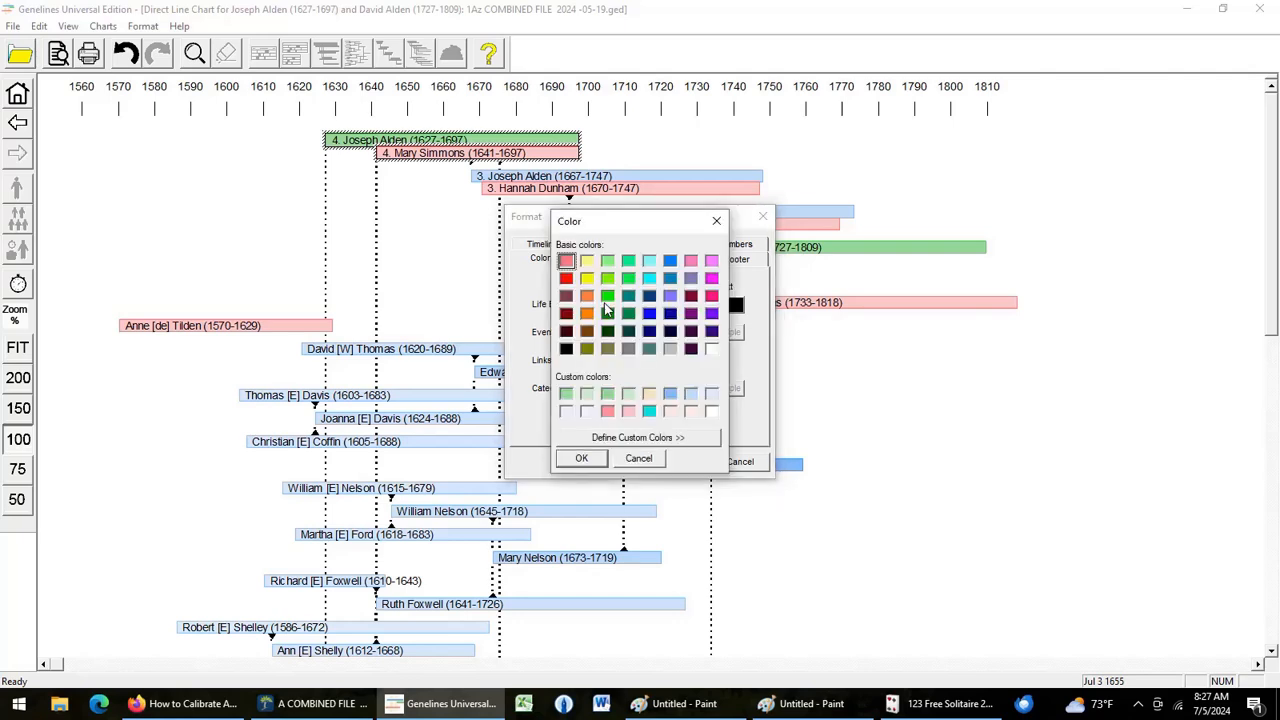
click(588, 262)
click(592, 459)
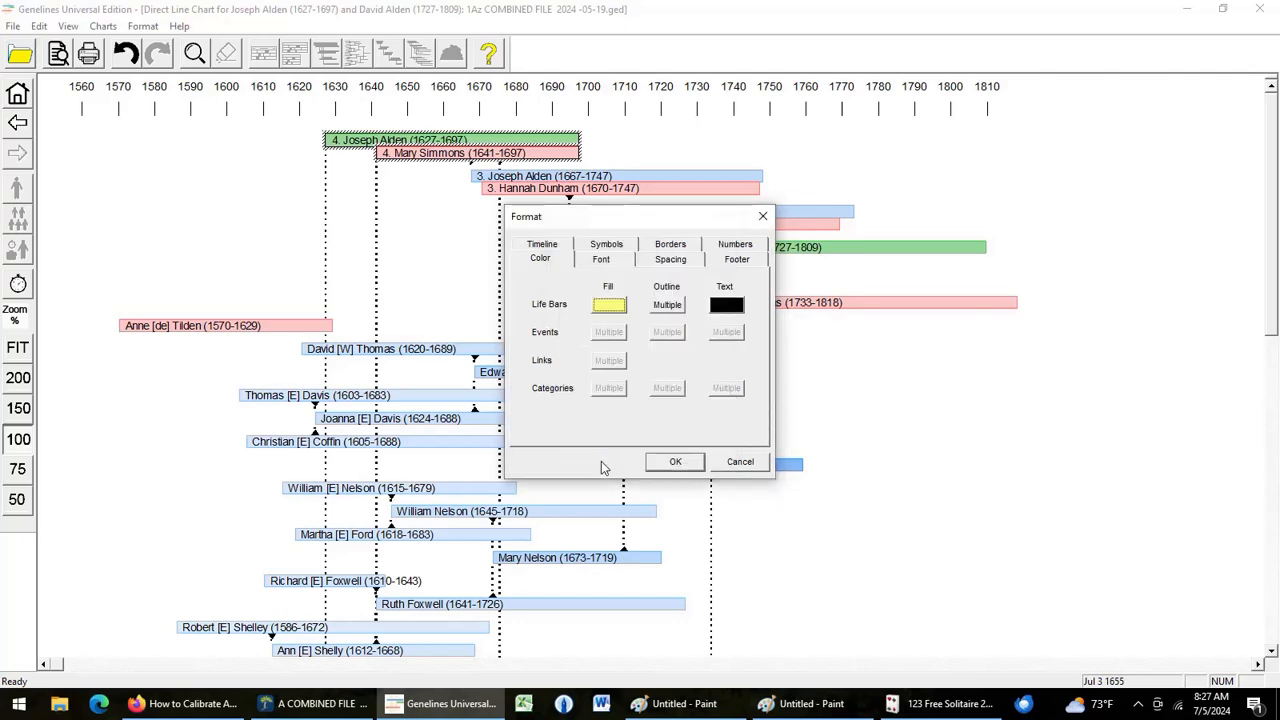
click(682, 462)
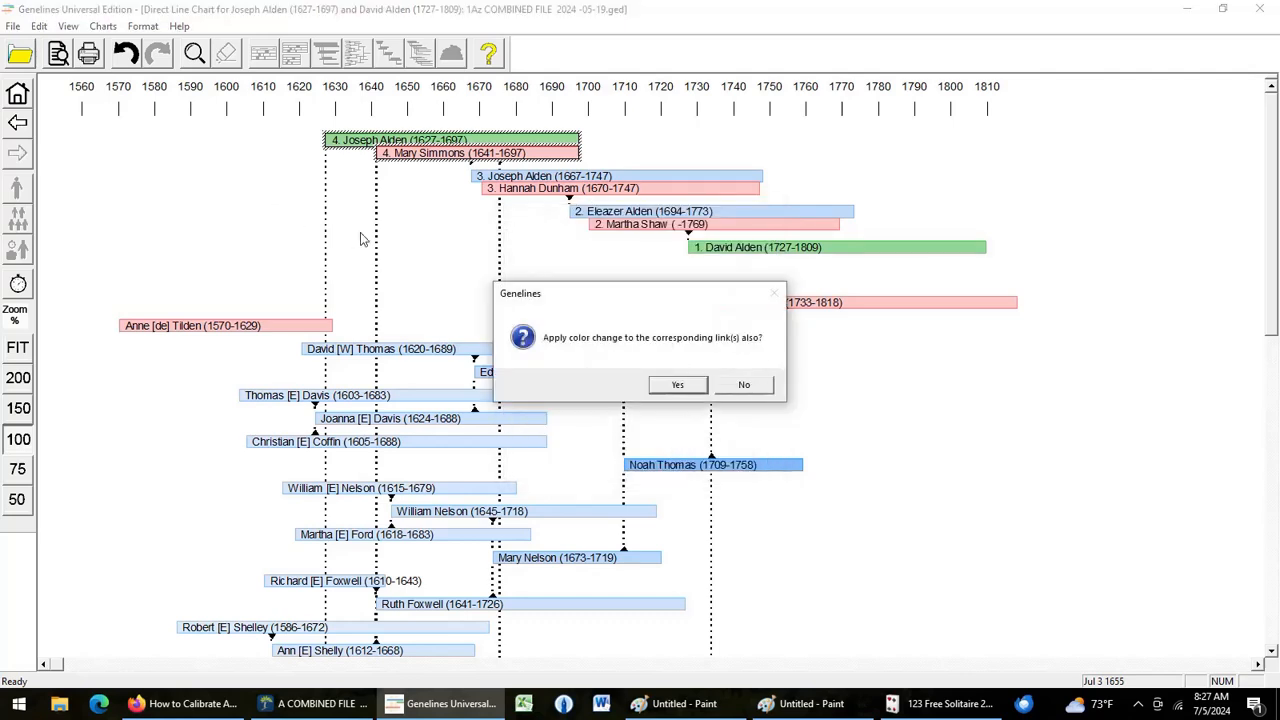
click(748, 387)
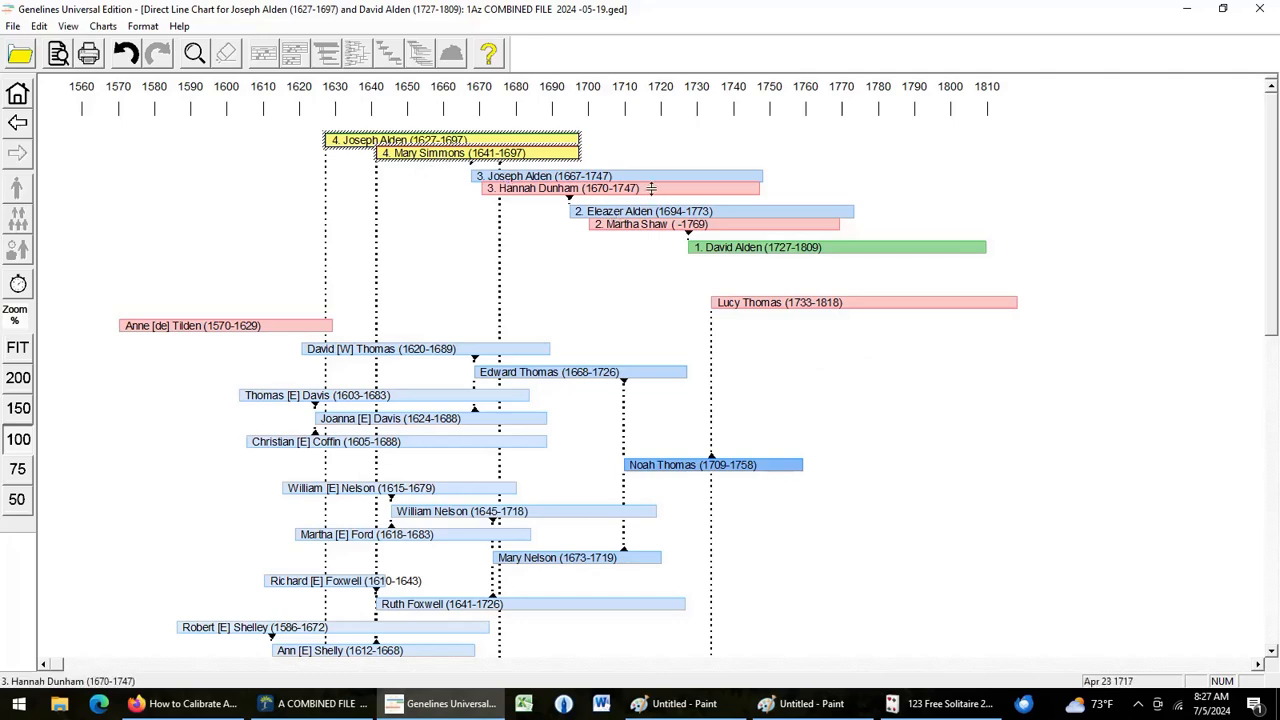
Fill the four life bars of the generation 3 and generation 2 couples with light yellow, leaving their links out of the colour change
drag(646, 152, 654, 245)
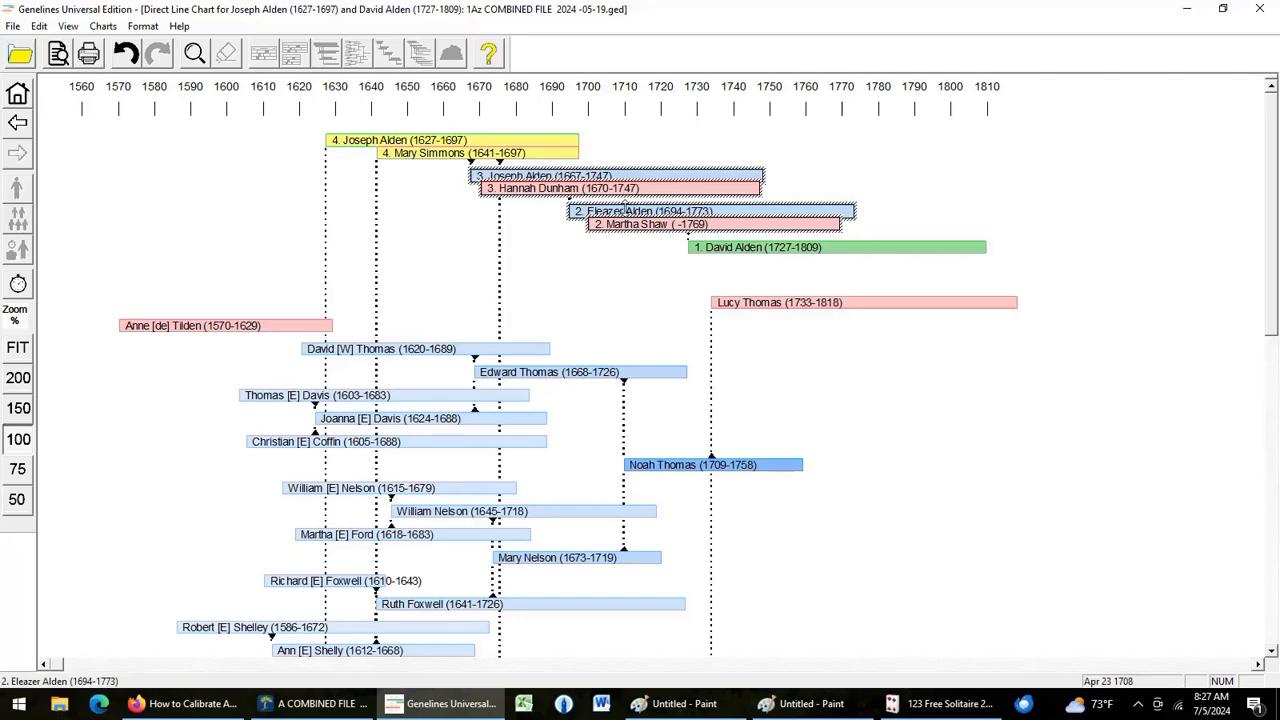
right_click(657, 189)
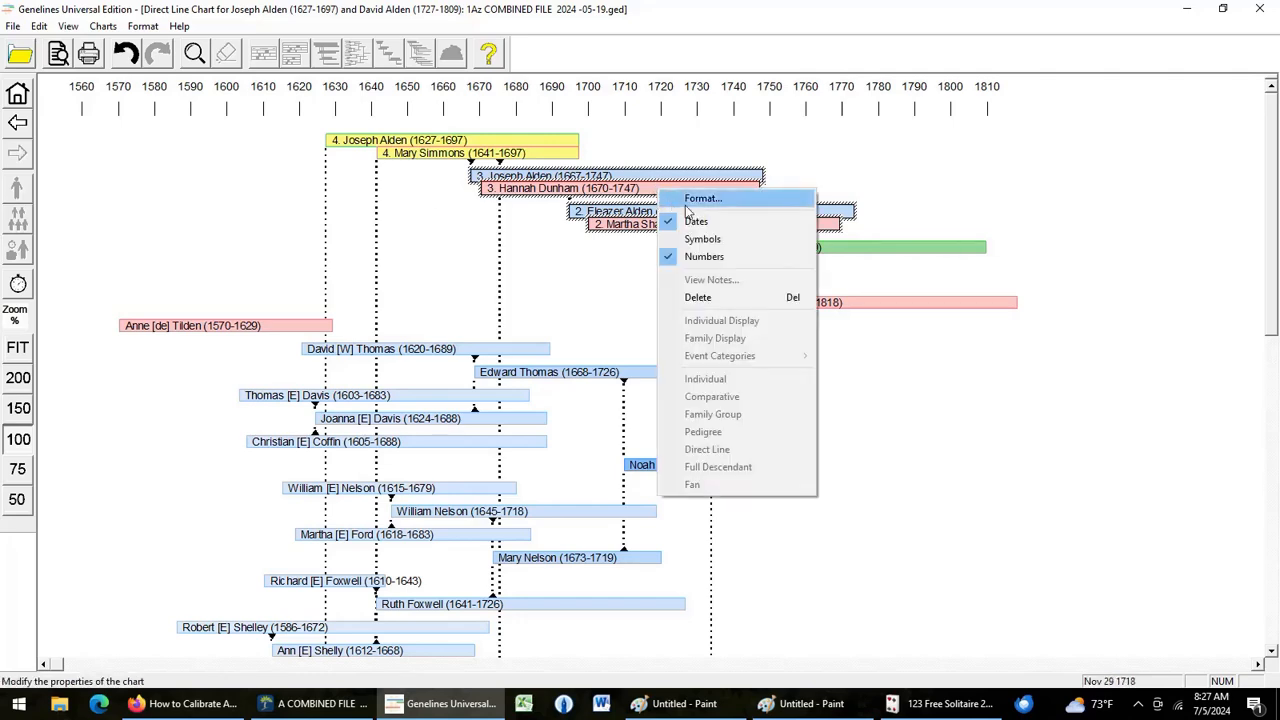
click(700, 199)
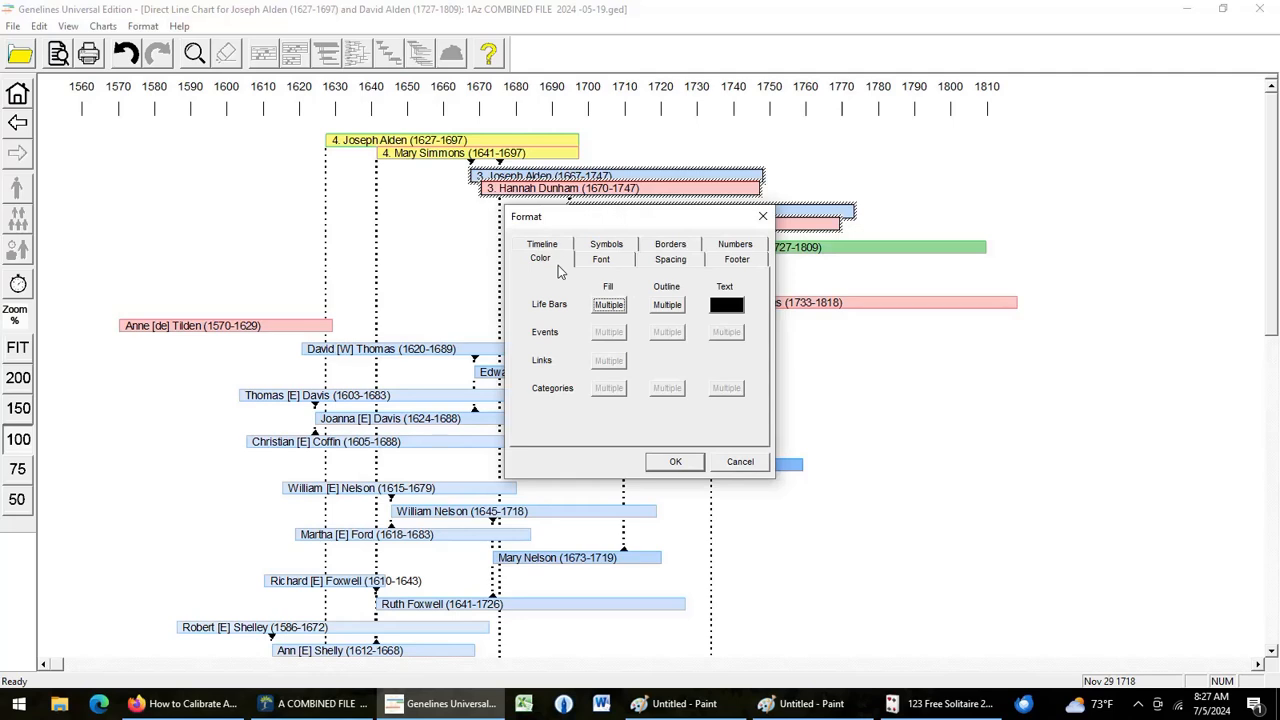
click(609, 305)
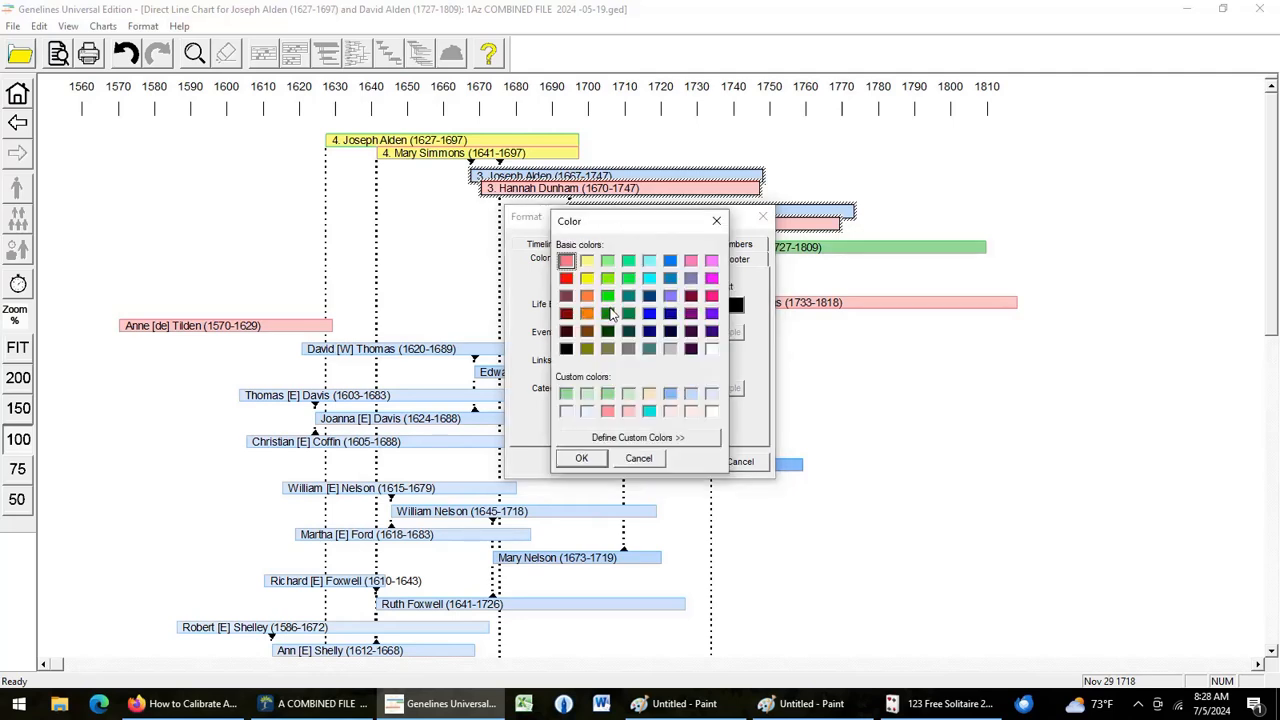
click(590, 262)
click(583, 459)
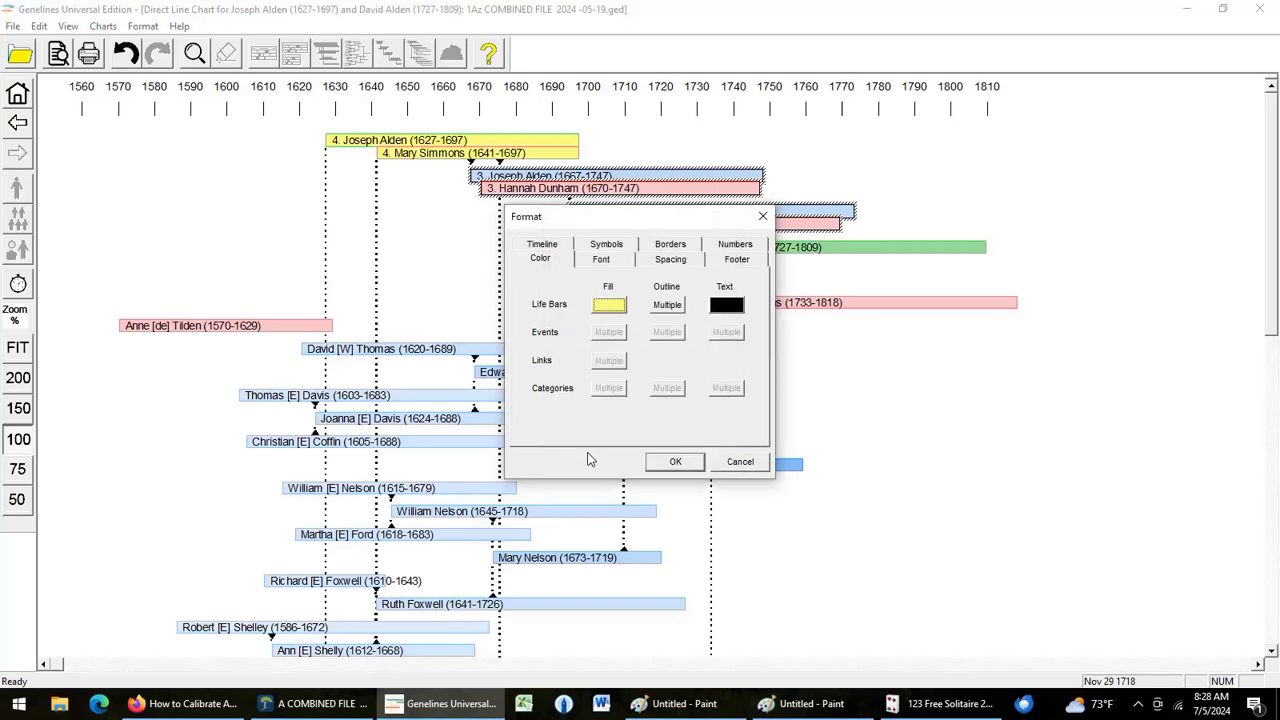
click(688, 462)
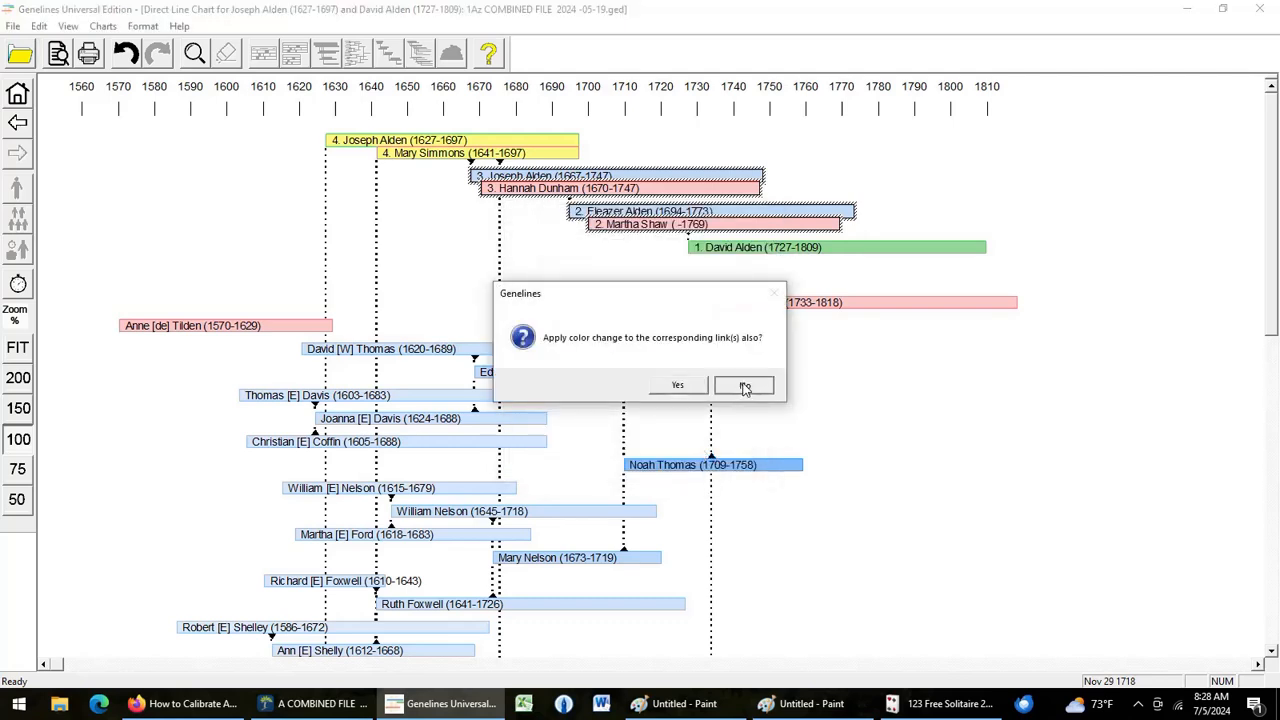
click(703, 386)
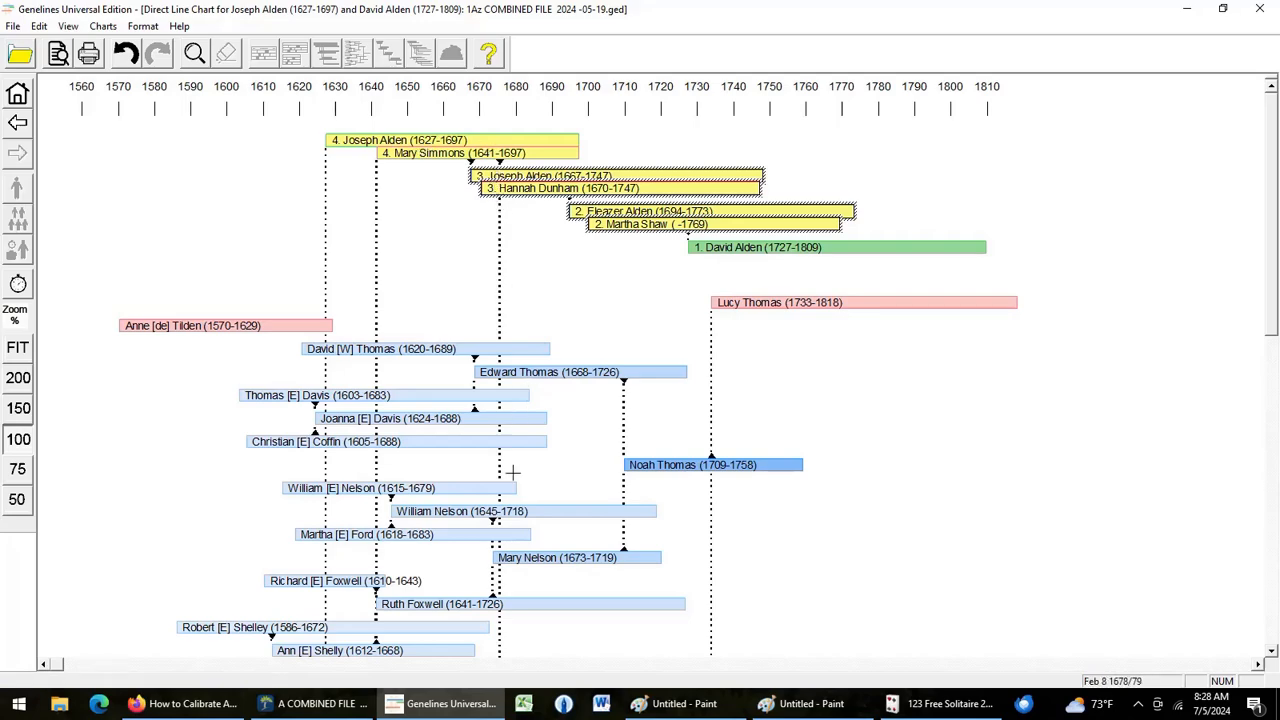
Fill the Alden life bar (1675-1730) in the merged pedigree with light yellow, without recolouring its links
scroll(496, 548, down, 2)
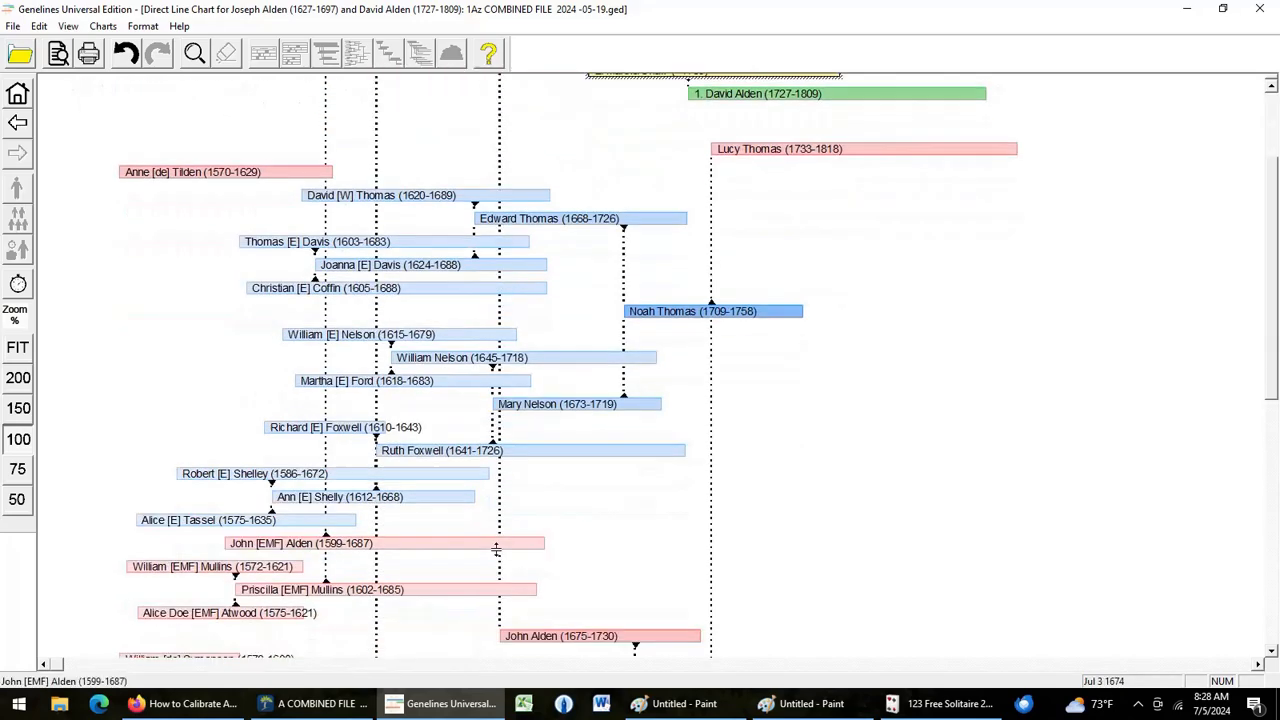
scroll(496, 548, down, 1)
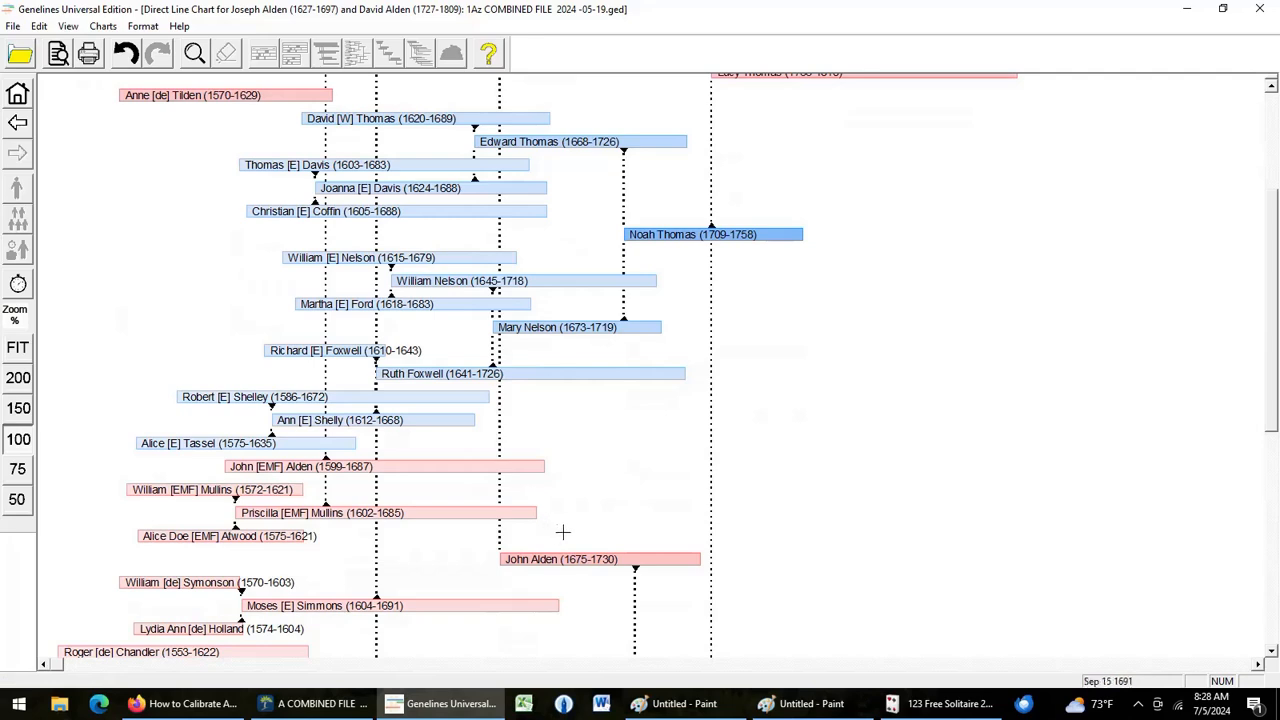
click(596, 561)
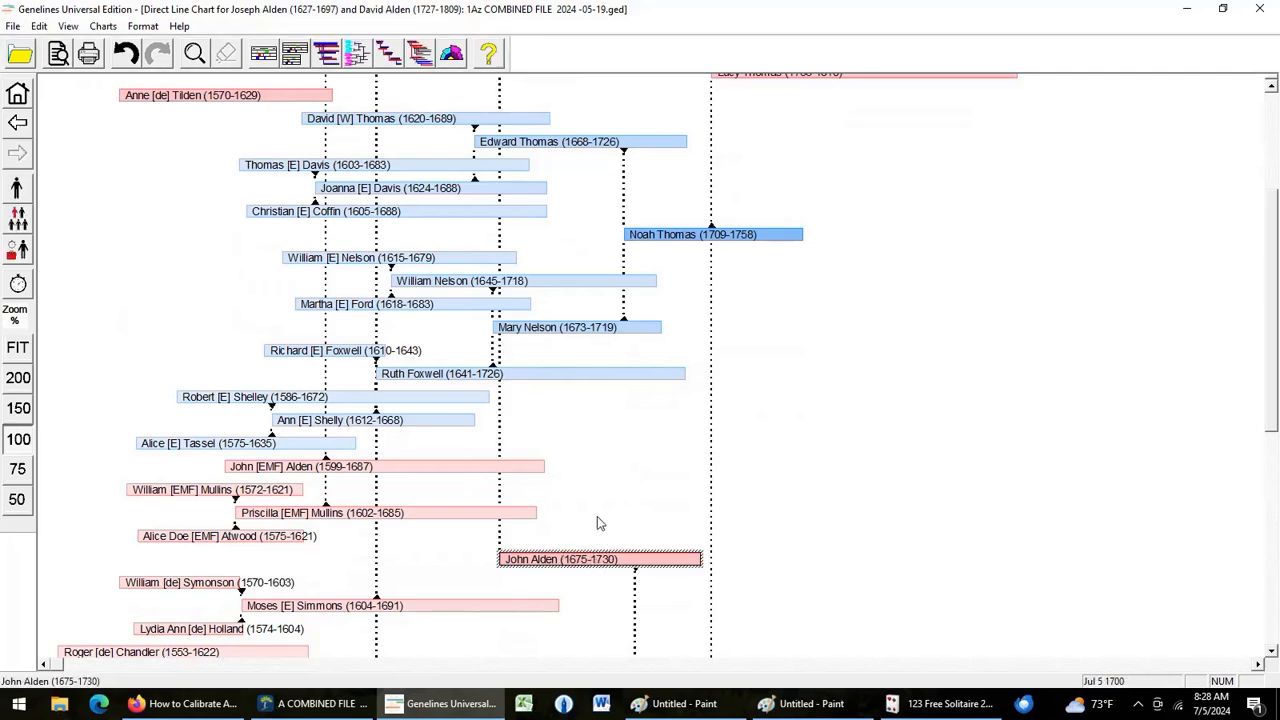
right_click(592, 561)
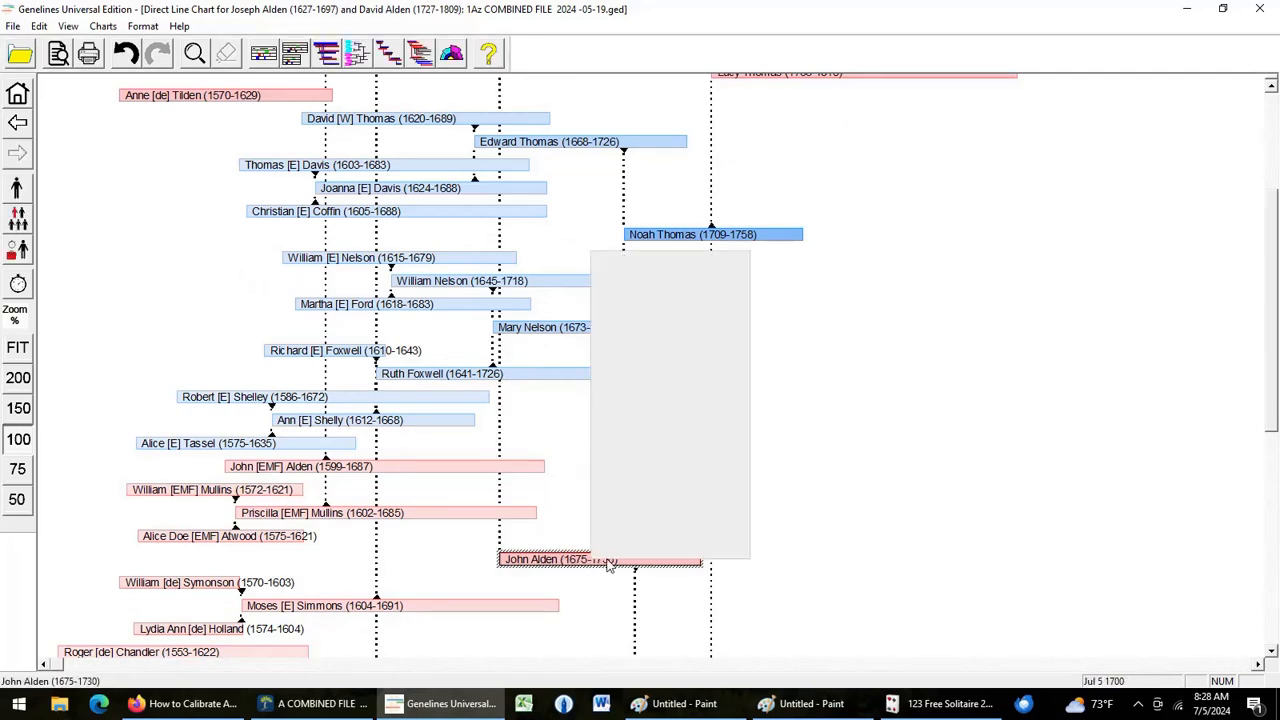
click(658, 265)
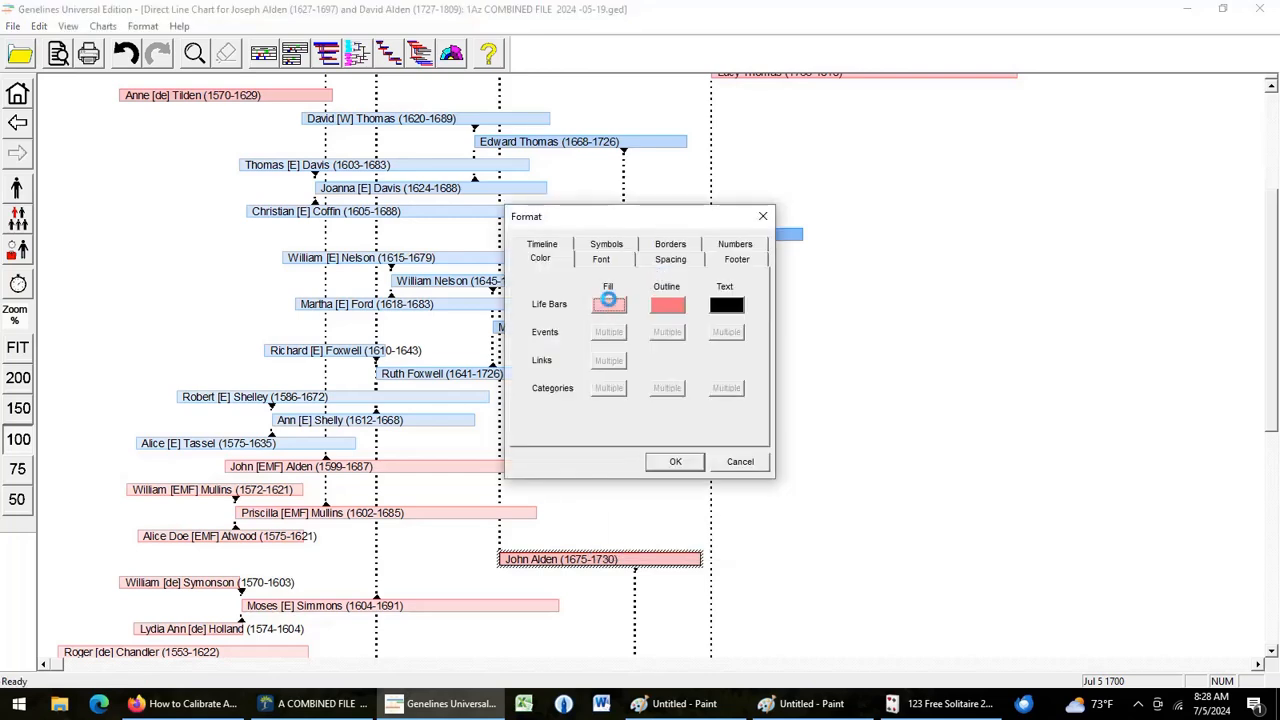
click(608, 305)
click(588, 262)
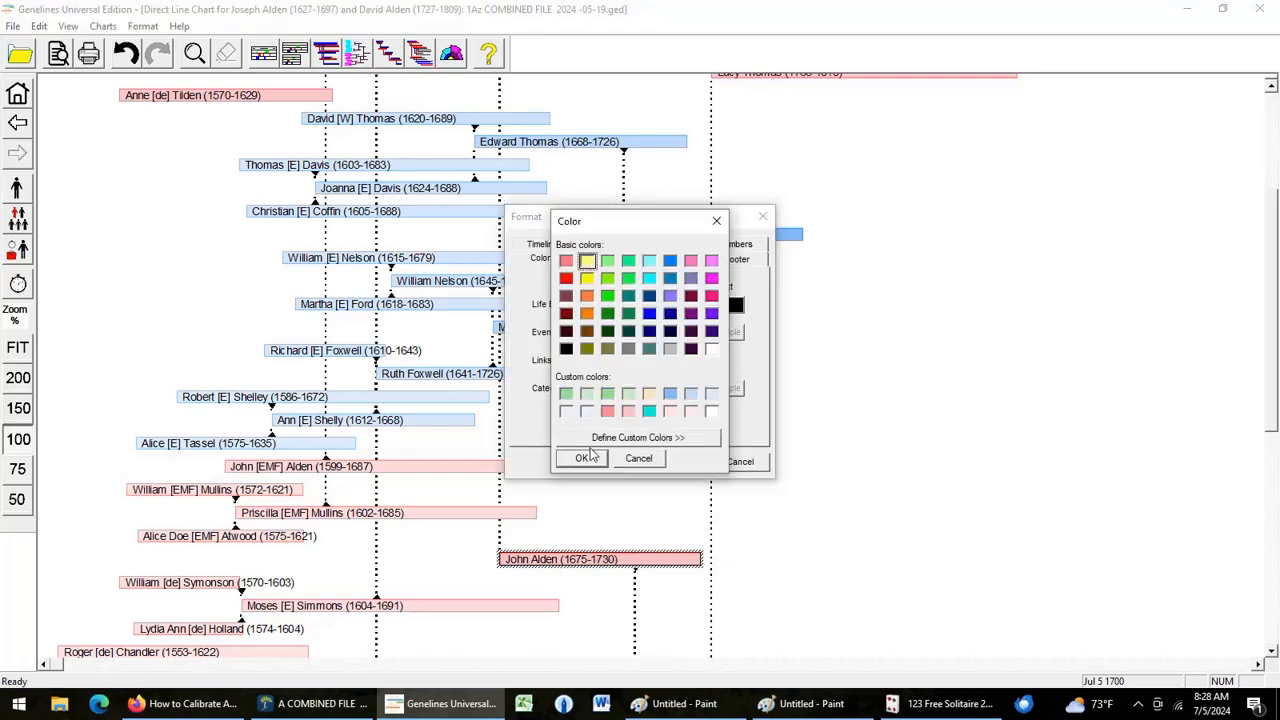
click(580, 458)
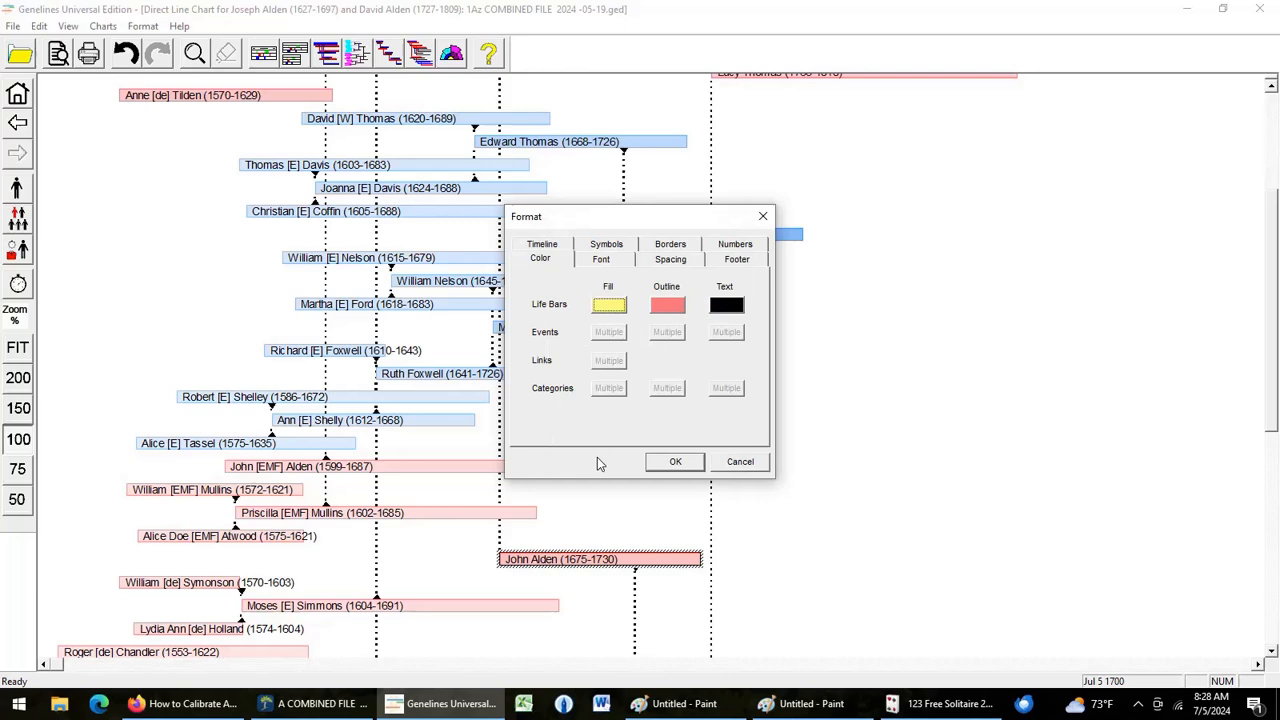
click(666, 461)
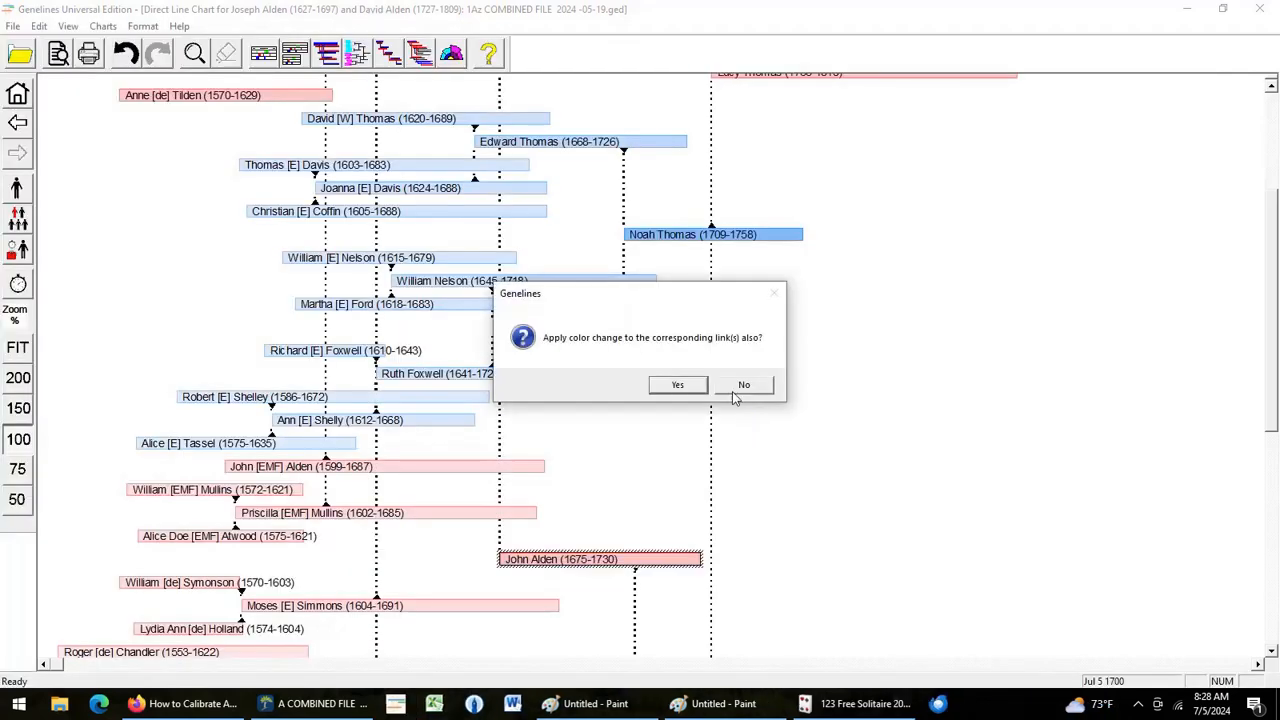
click(748, 386)
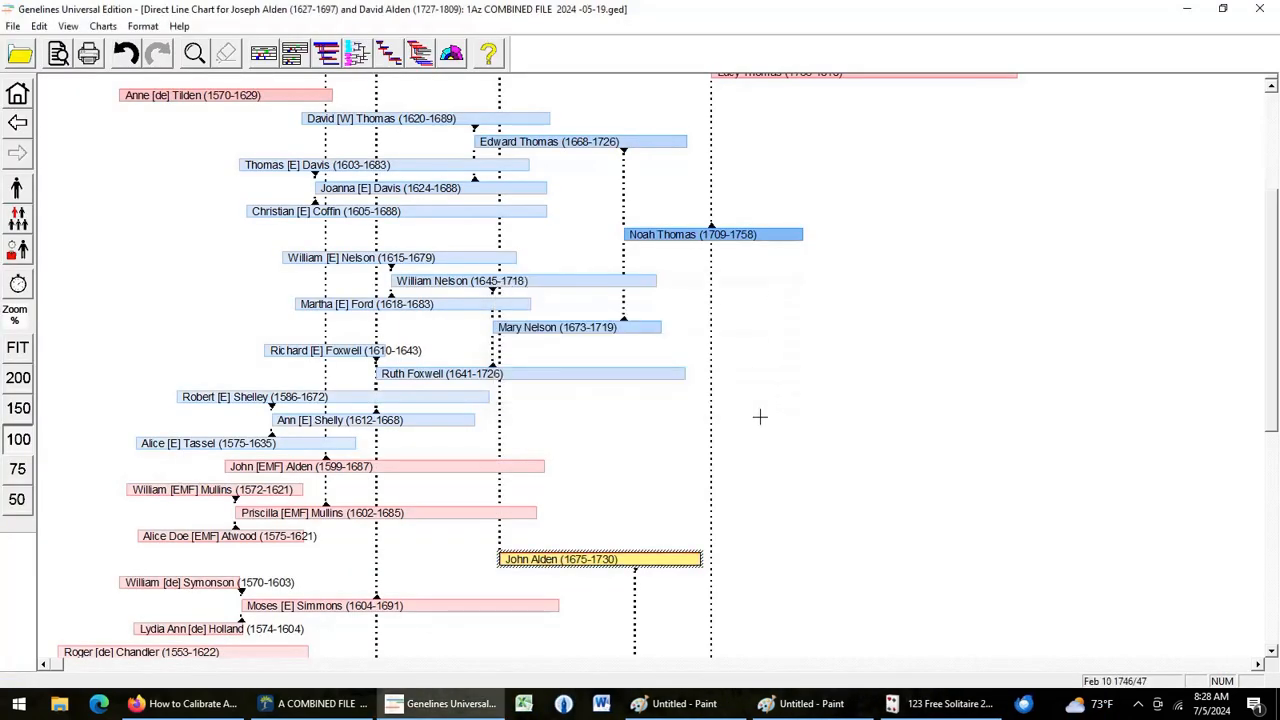
Fill the life bar dated 1712-1787 in the merged pedigree with light yellow, without applying the colour to its links
scroll(783, 486, down, 6)
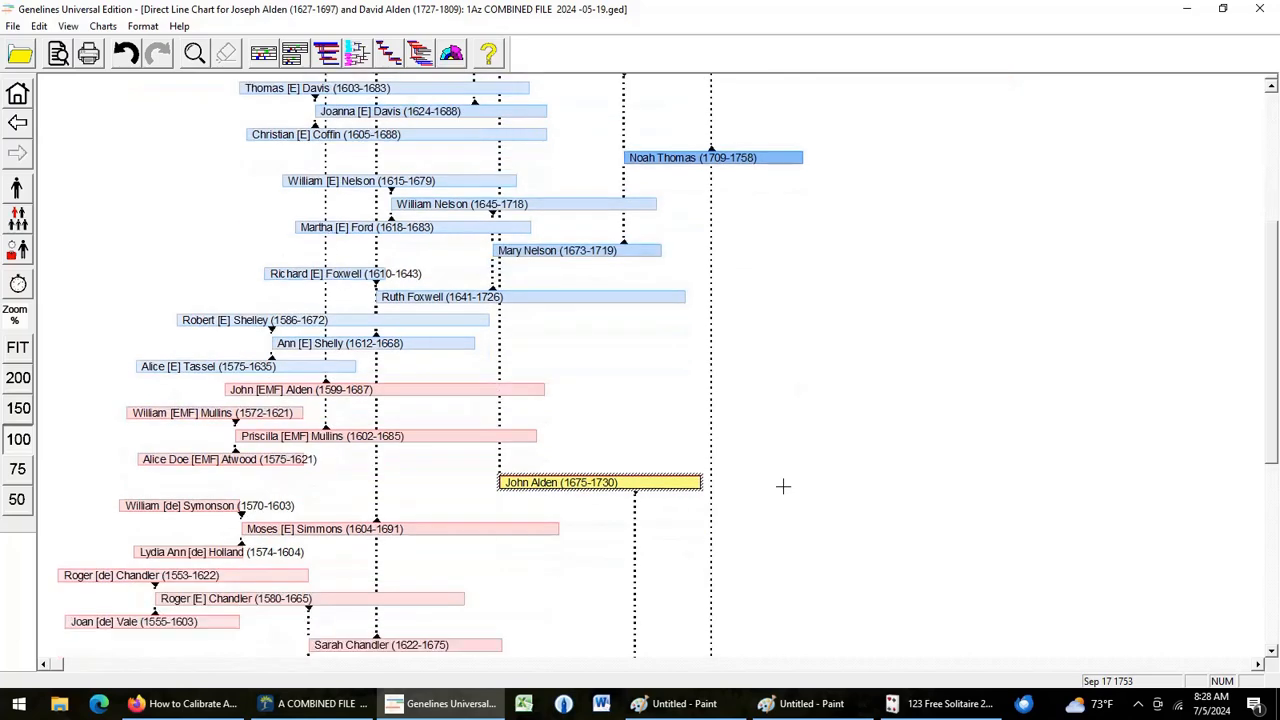
scroll(782, 478, down, 1)
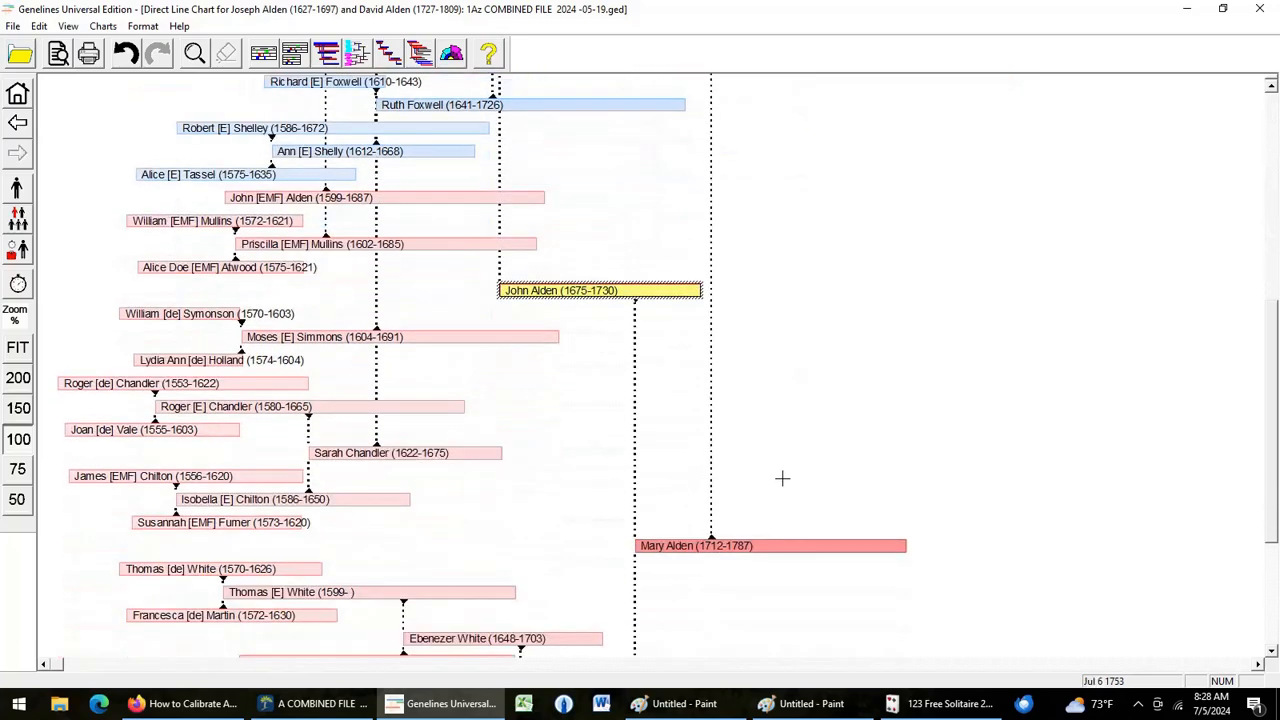
drag(777, 515, 799, 558)
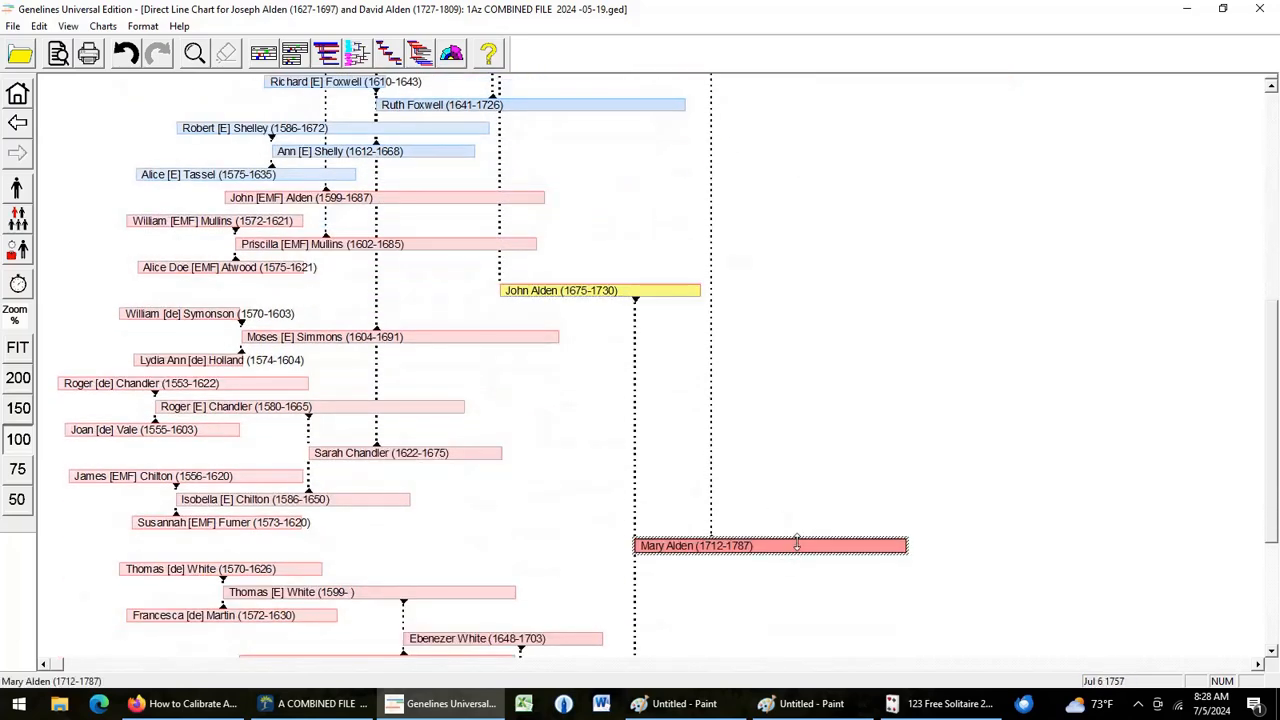
right_click(799, 548)
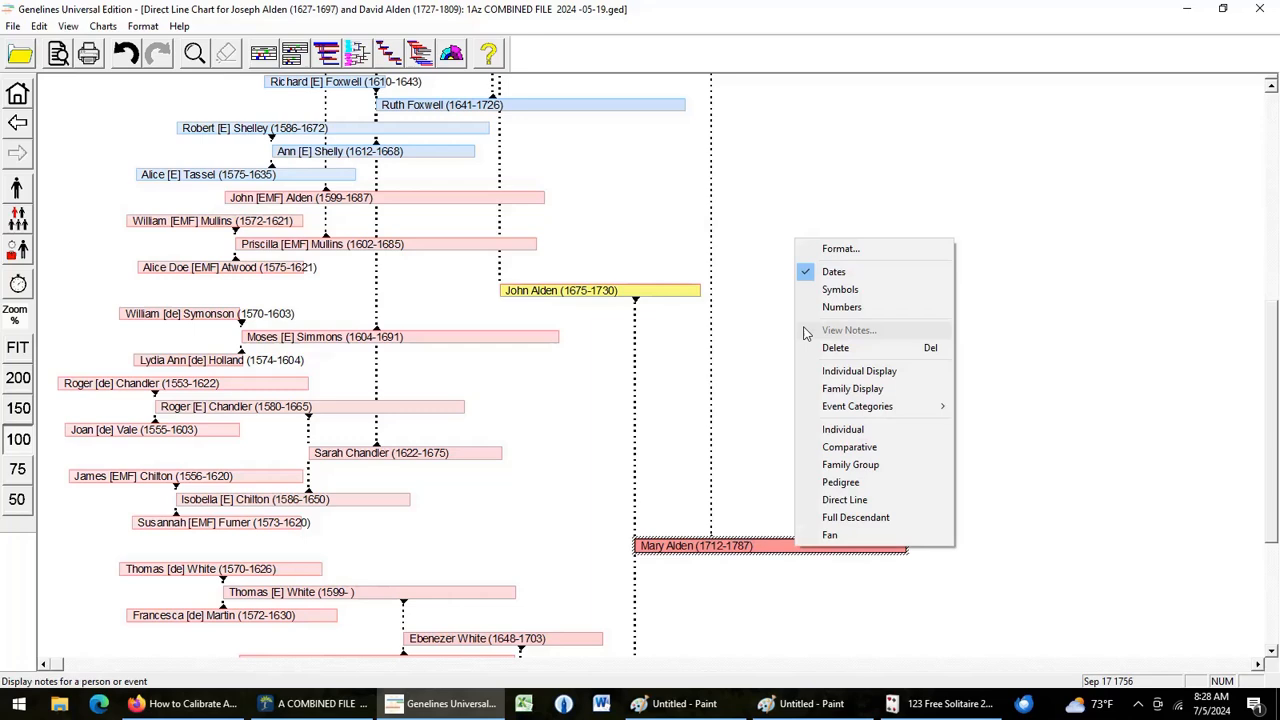
click(840, 251)
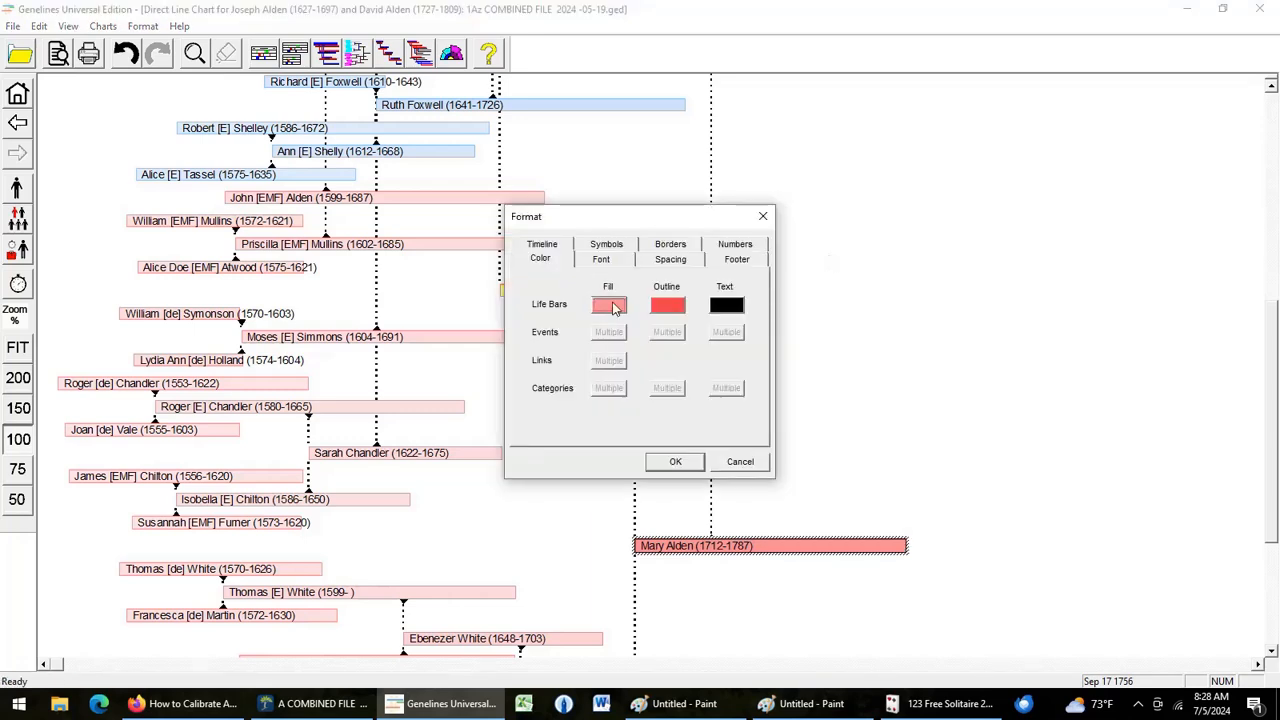
click(613, 307)
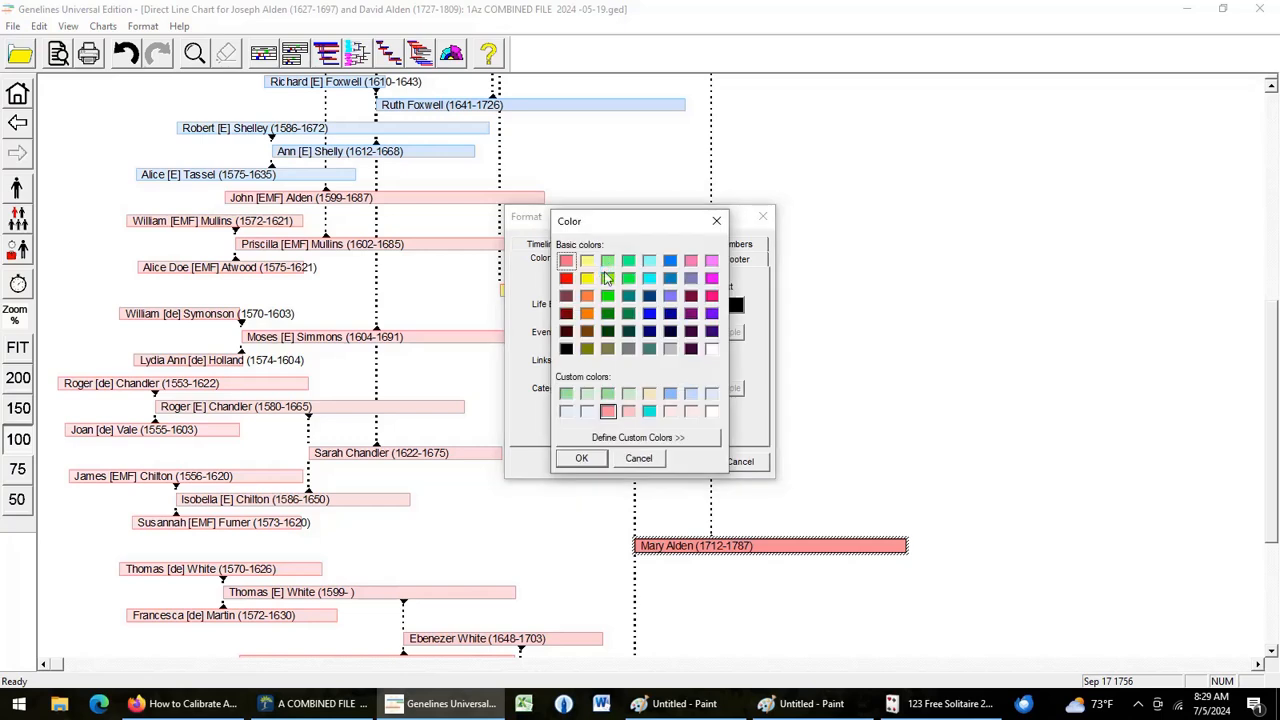
click(587, 262)
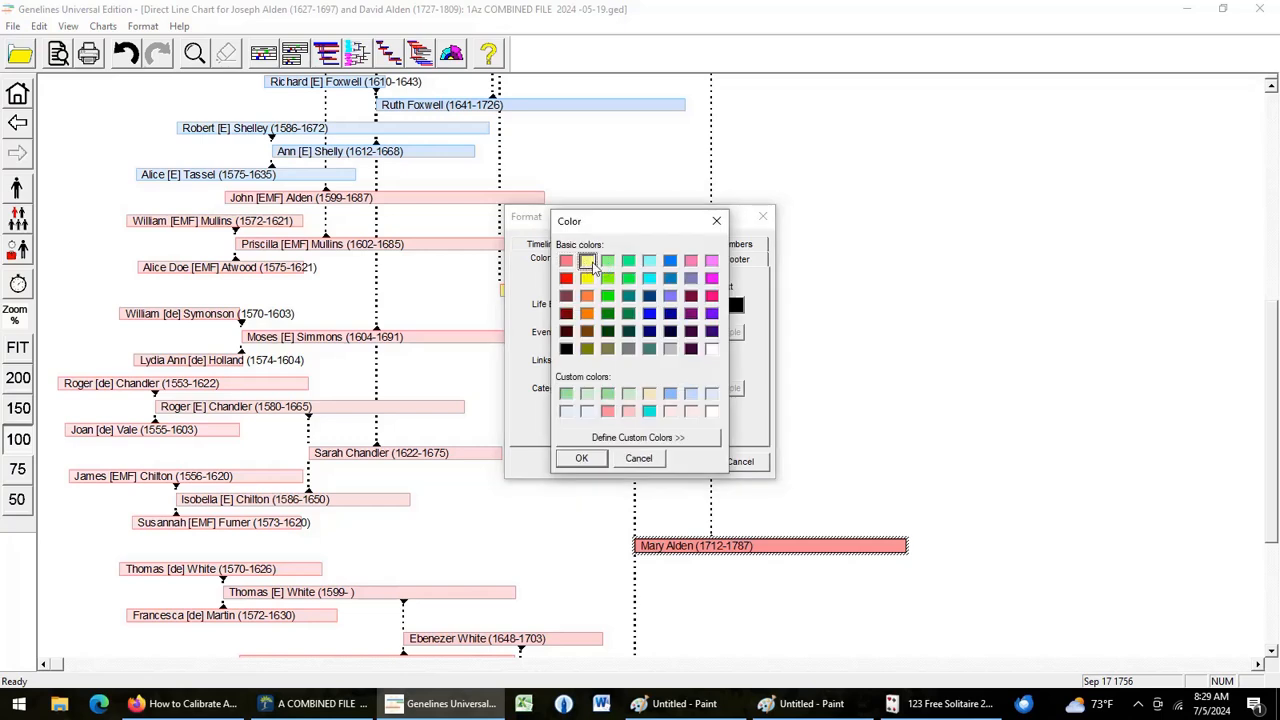
click(582, 460)
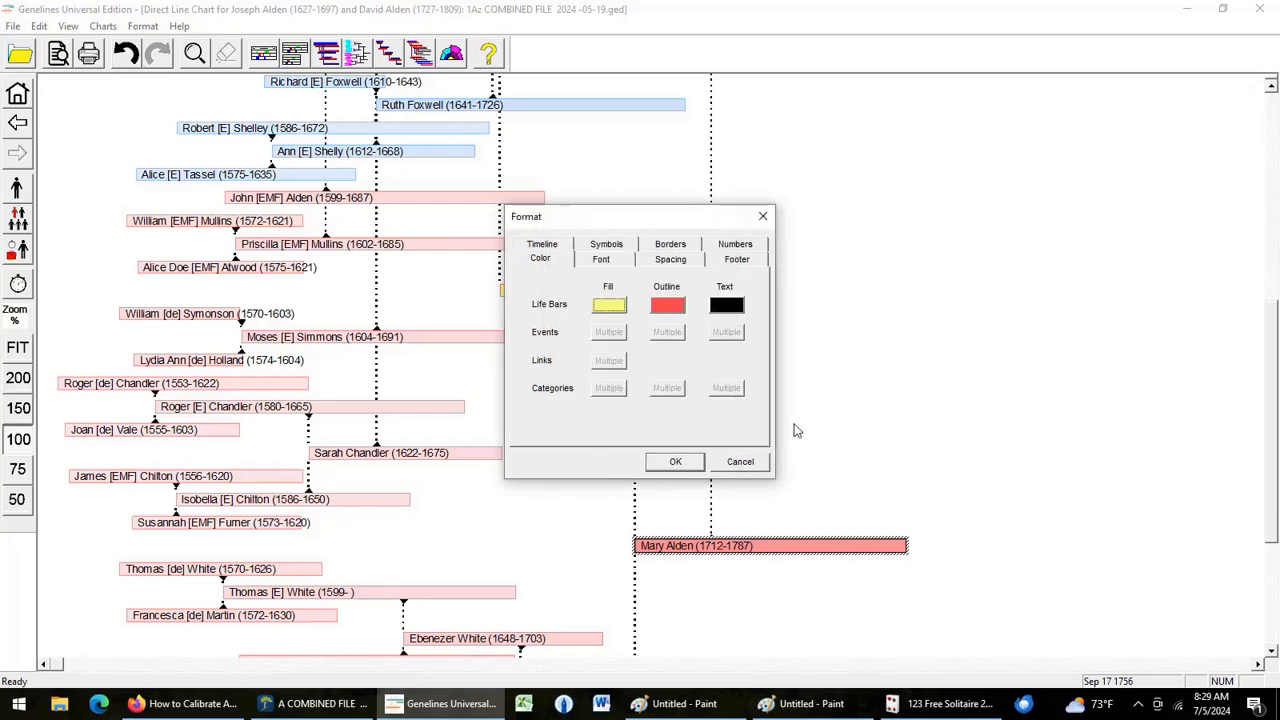
click(686, 469)
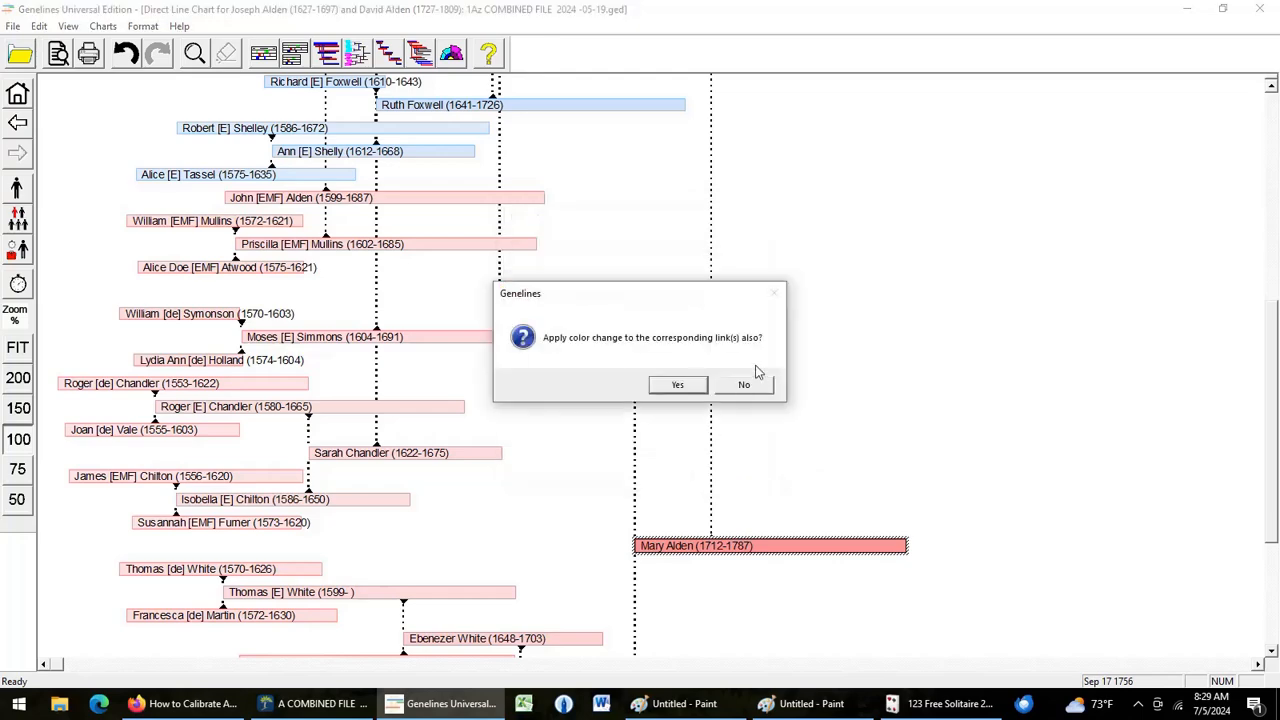
click(750, 385)
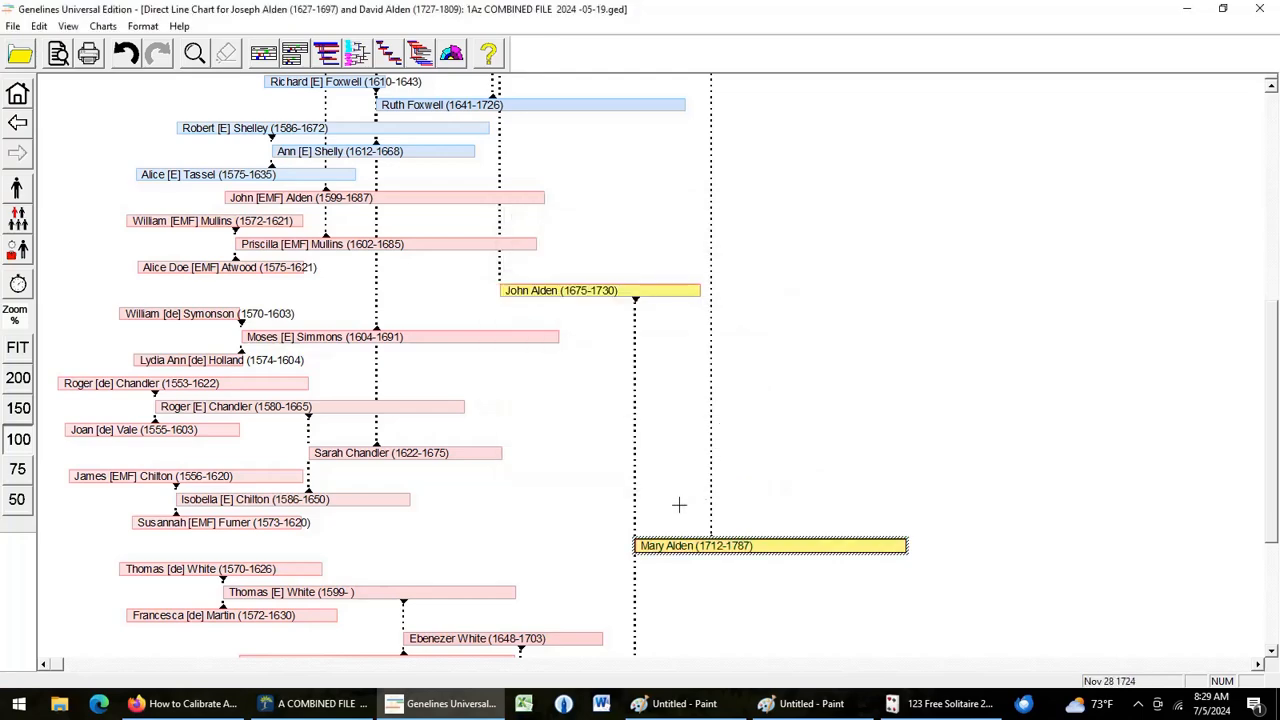
Delete the five earliest bars at the top of the spouse's pedigree, from the 1570-1629 bar through the 1605-1688 bar, with their links
scroll(772, 415, up, 4)
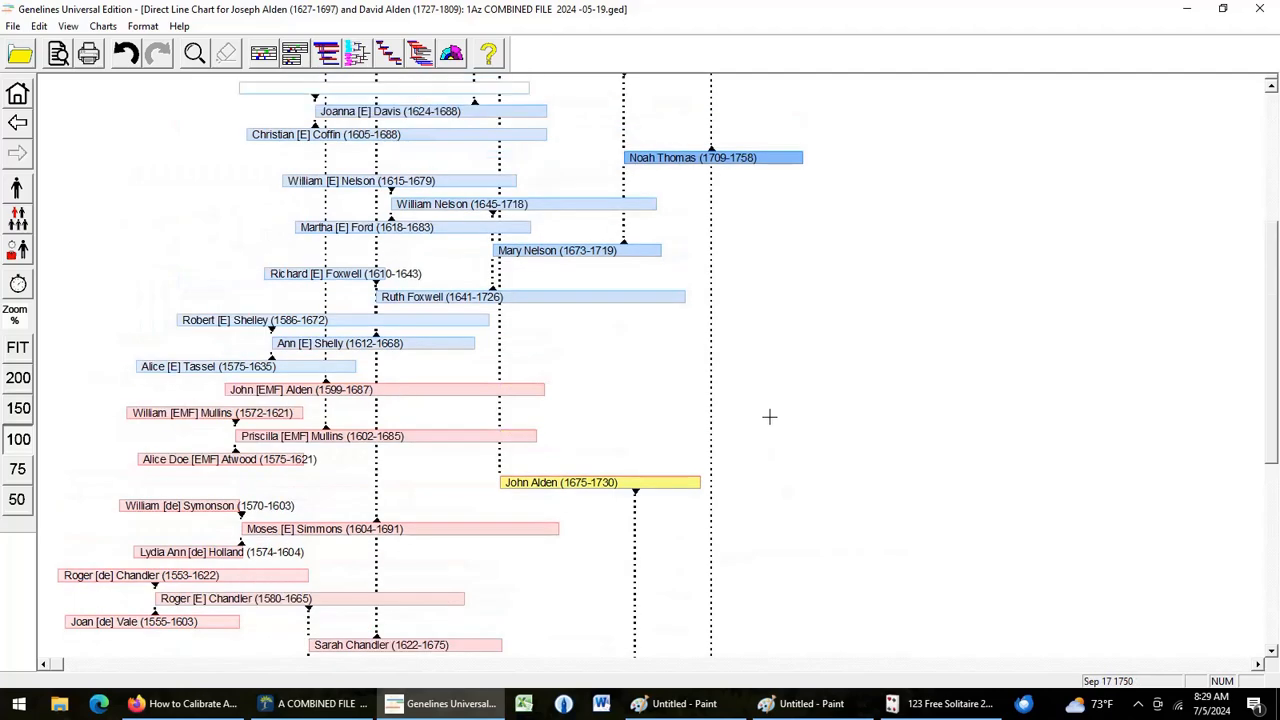
scroll(770, 416, up, 5)
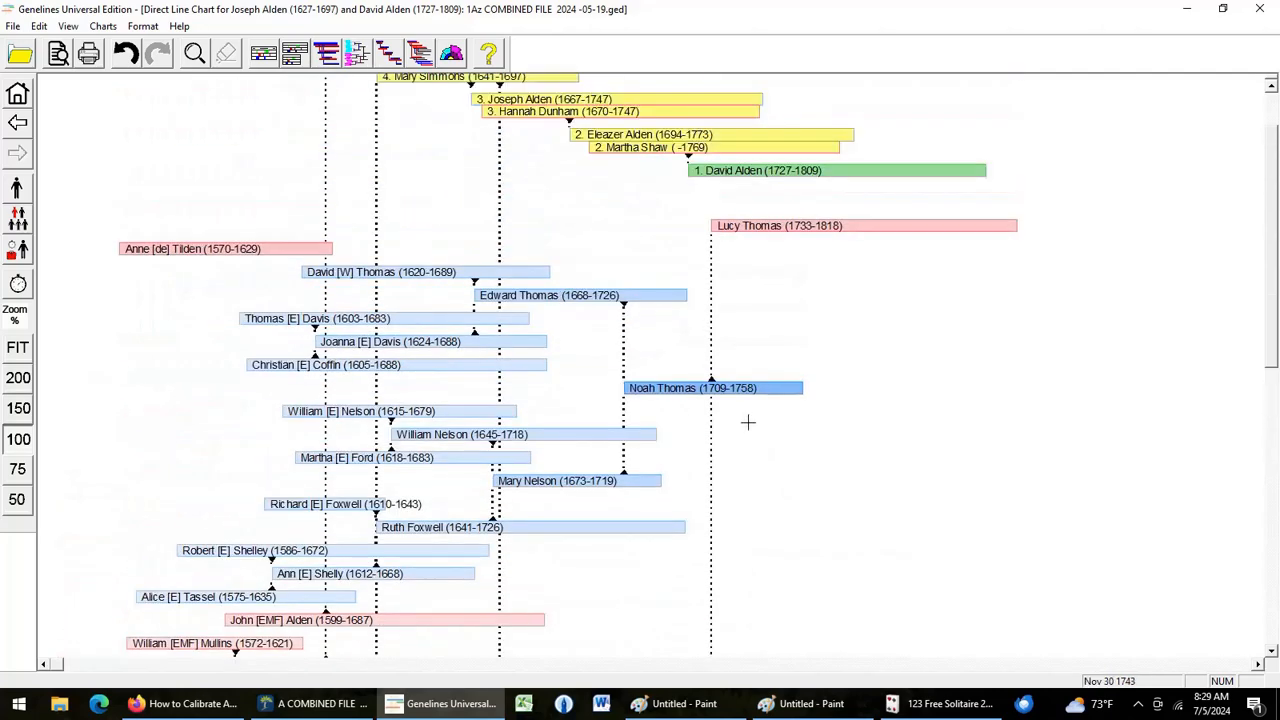
scroll(746, 424, up, 2)
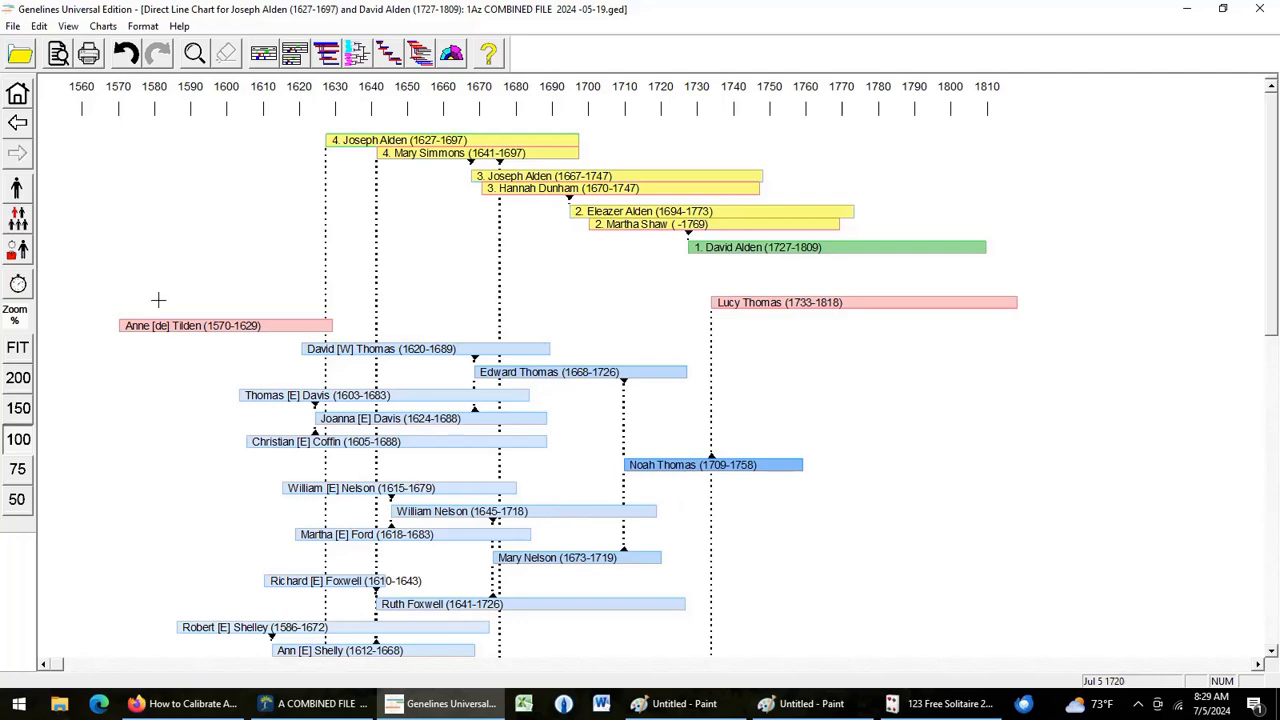
drag(166, 265, 381, 470)
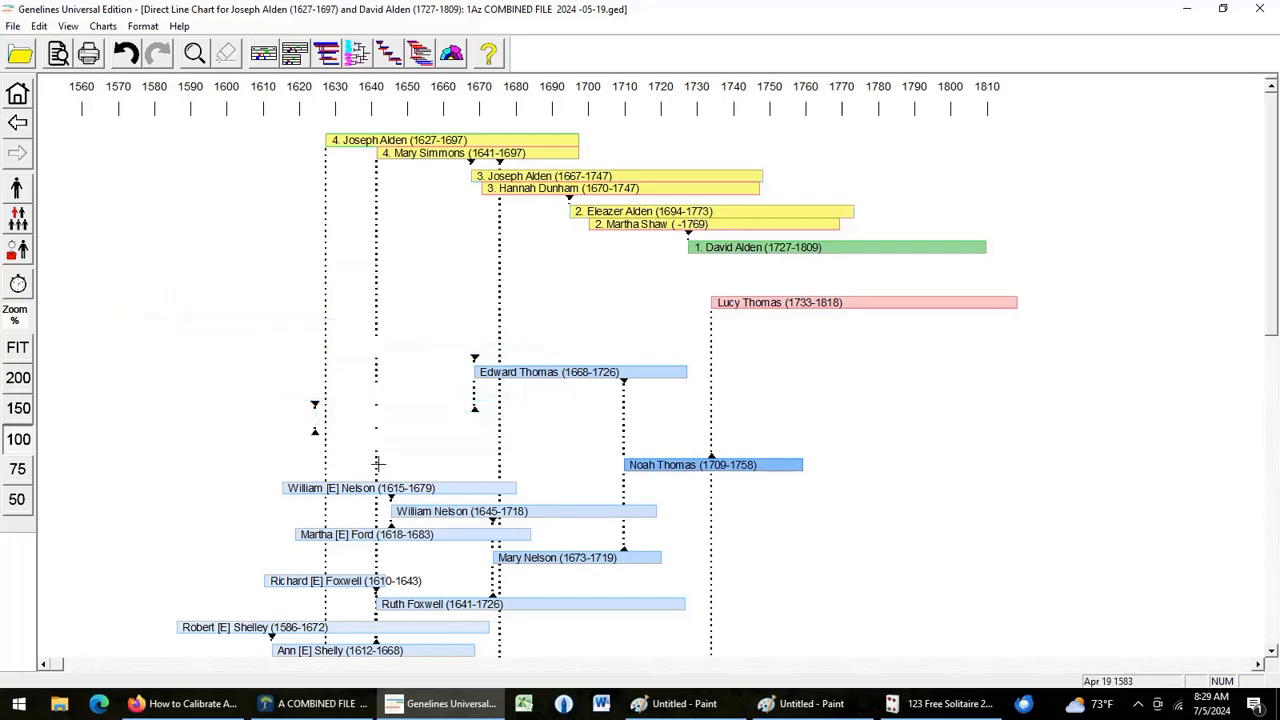
right_click(343, 396)
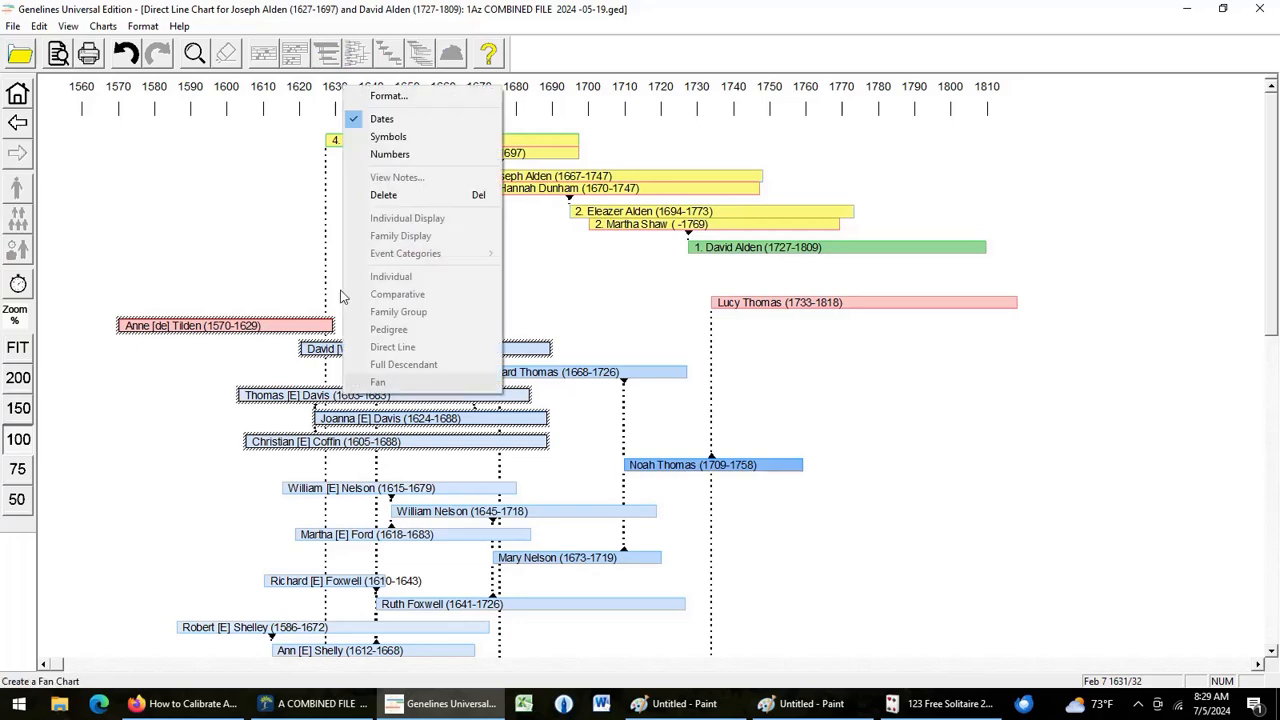
click(388, 196)
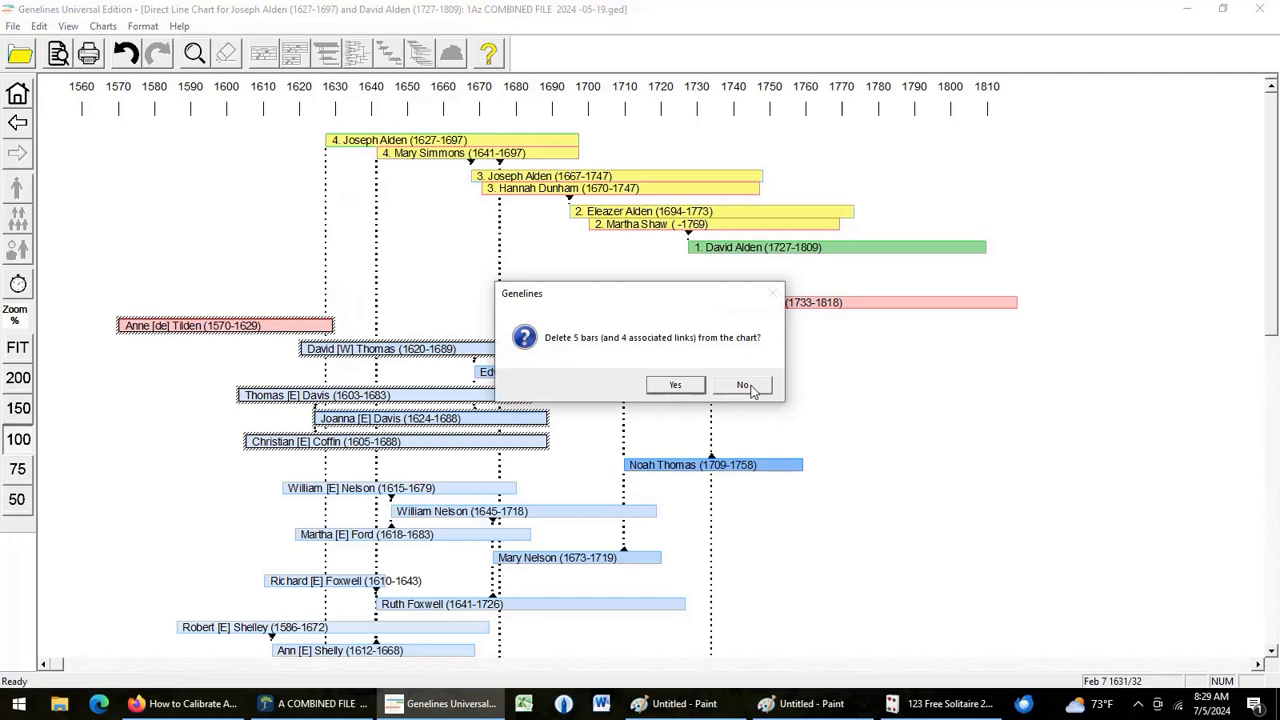
click(676, 385)
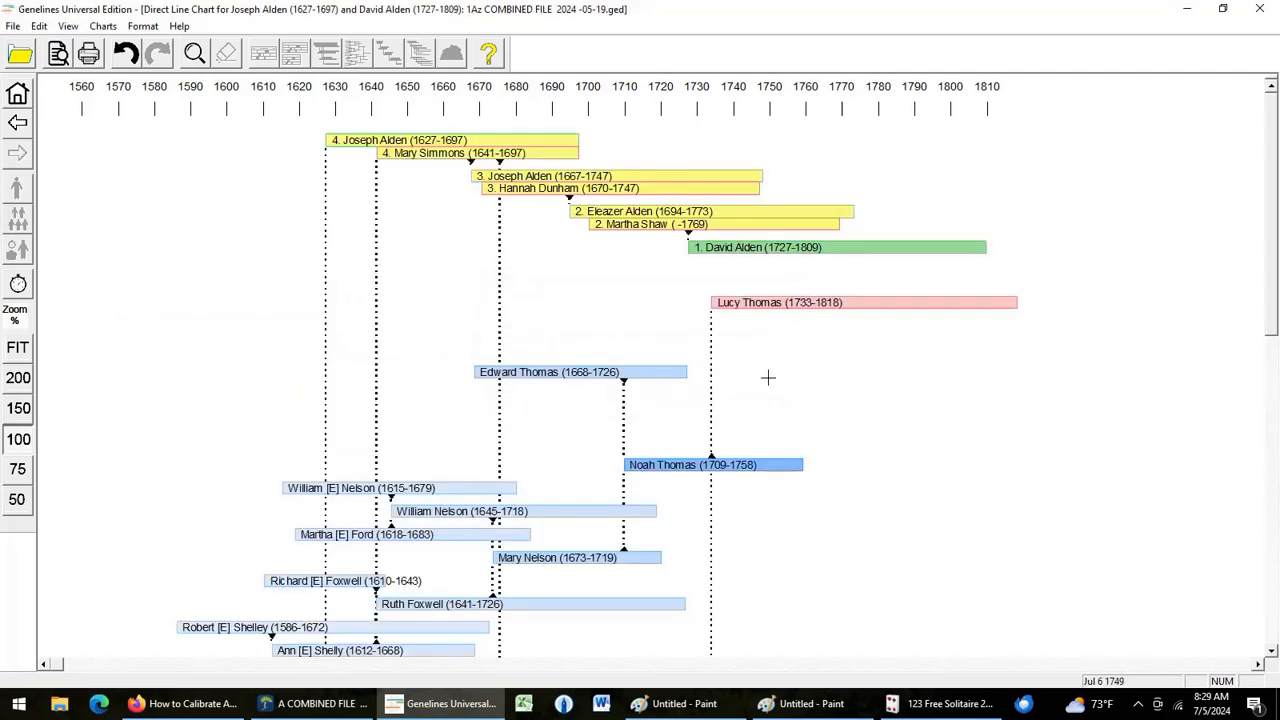
Move the direct line bars and the spouse's bar (1733-1818) together down the chart, closer to the remaining pedigree bars
mouse_move(295, 124)
mouse_down()
mouse_move(724, 184)
mouse_move(810, 272)
mouse_move(810, 318)
mouse_up()
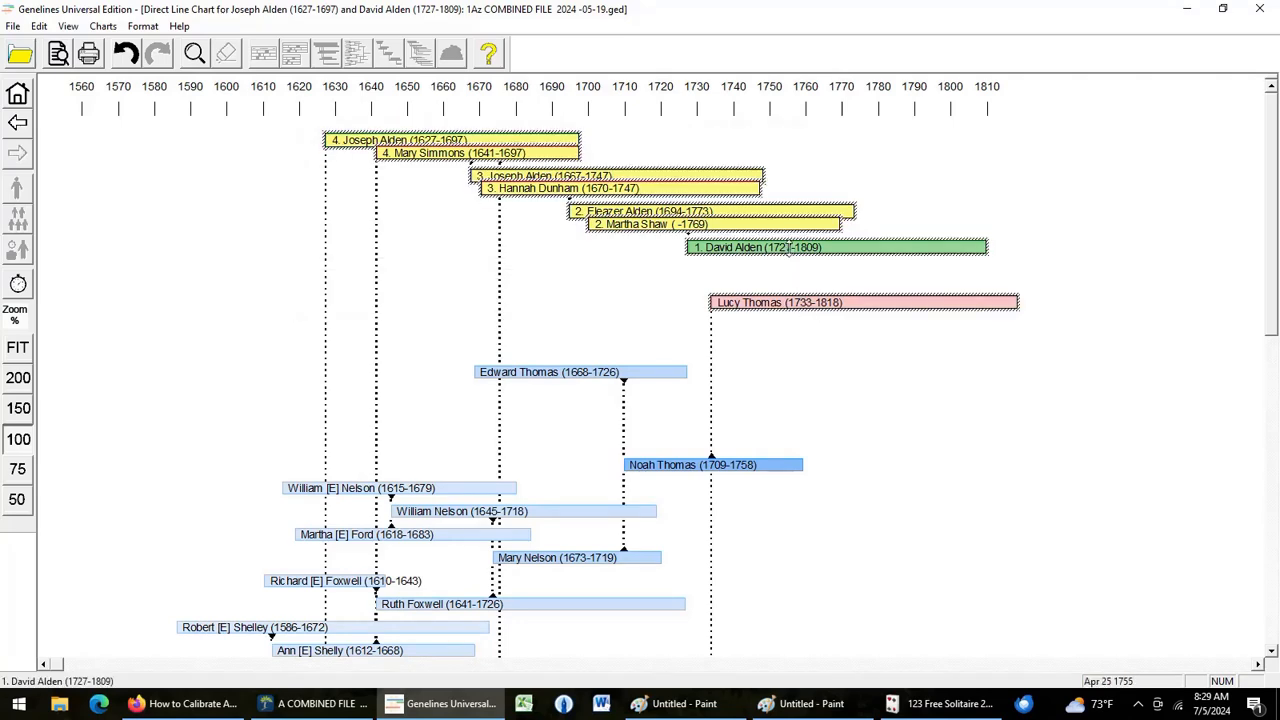
drag(792, 259, 802, 356)
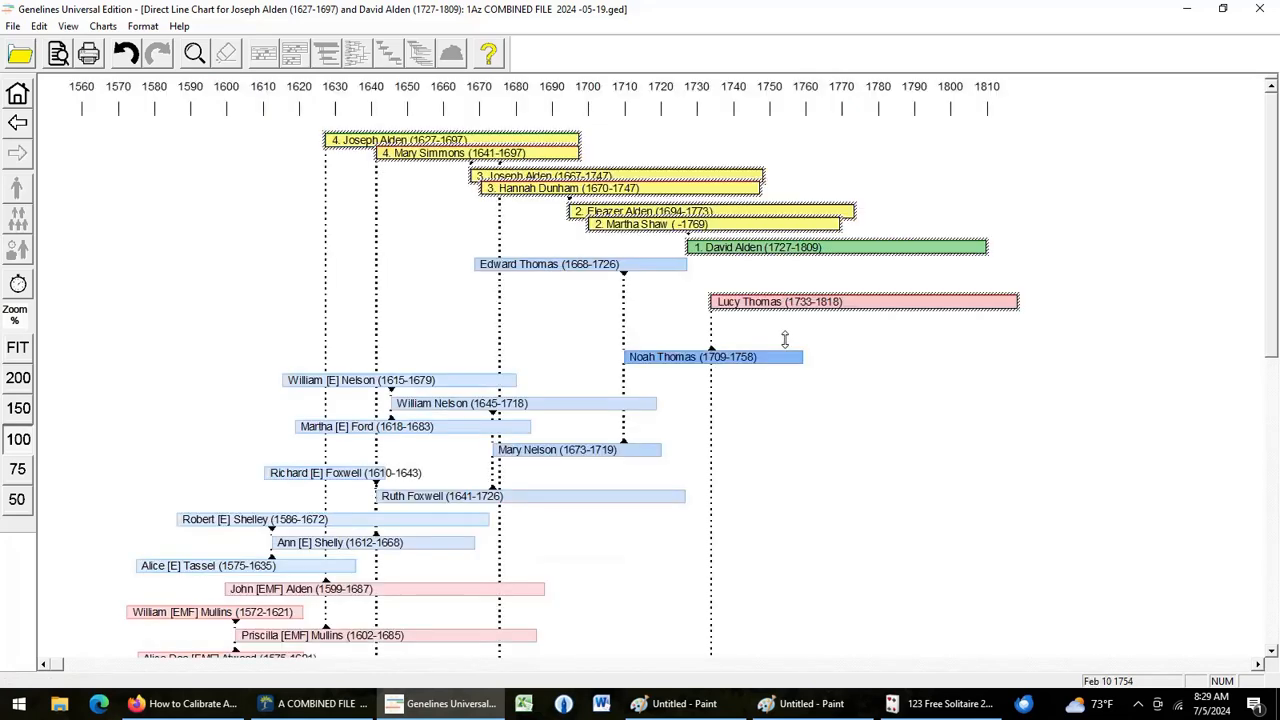
Delete the eight blue ancestor bars from 1615-1679 through 1575-1635, together with their associated links
scroll(810, 424, down, 1)
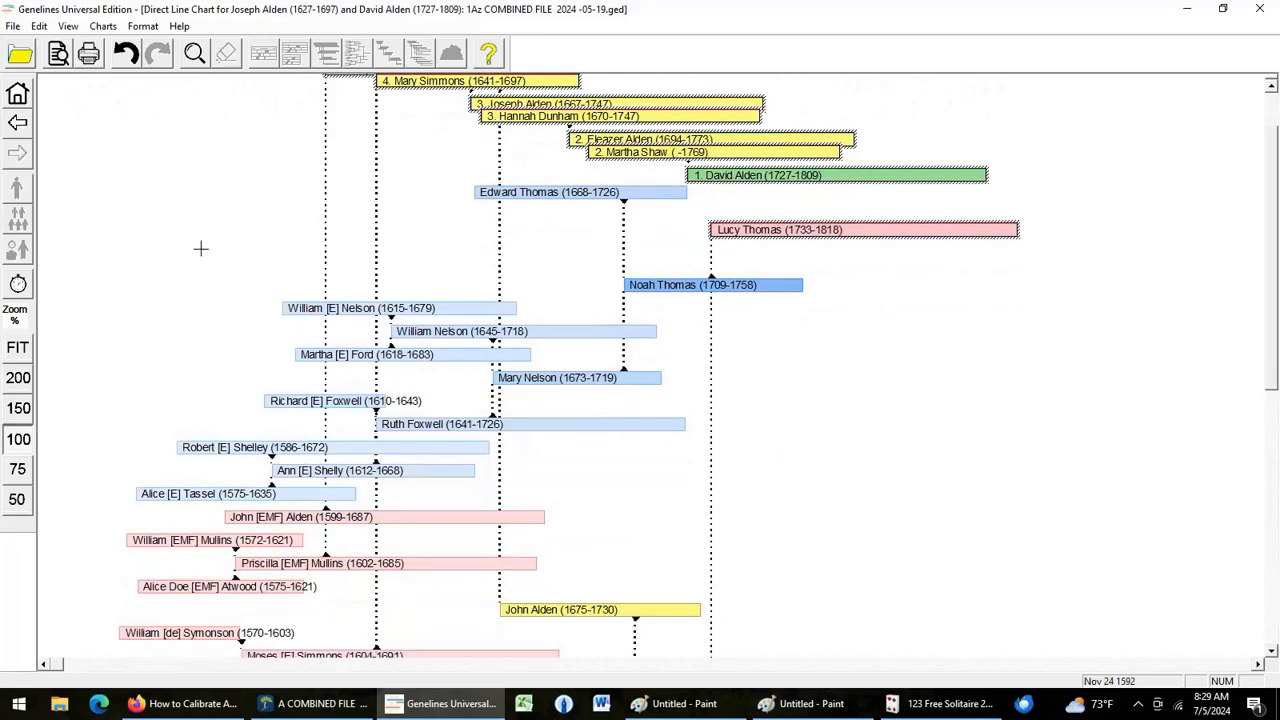
drag(200, 249, 294, 295)
drag(376, 375, 464, 502)
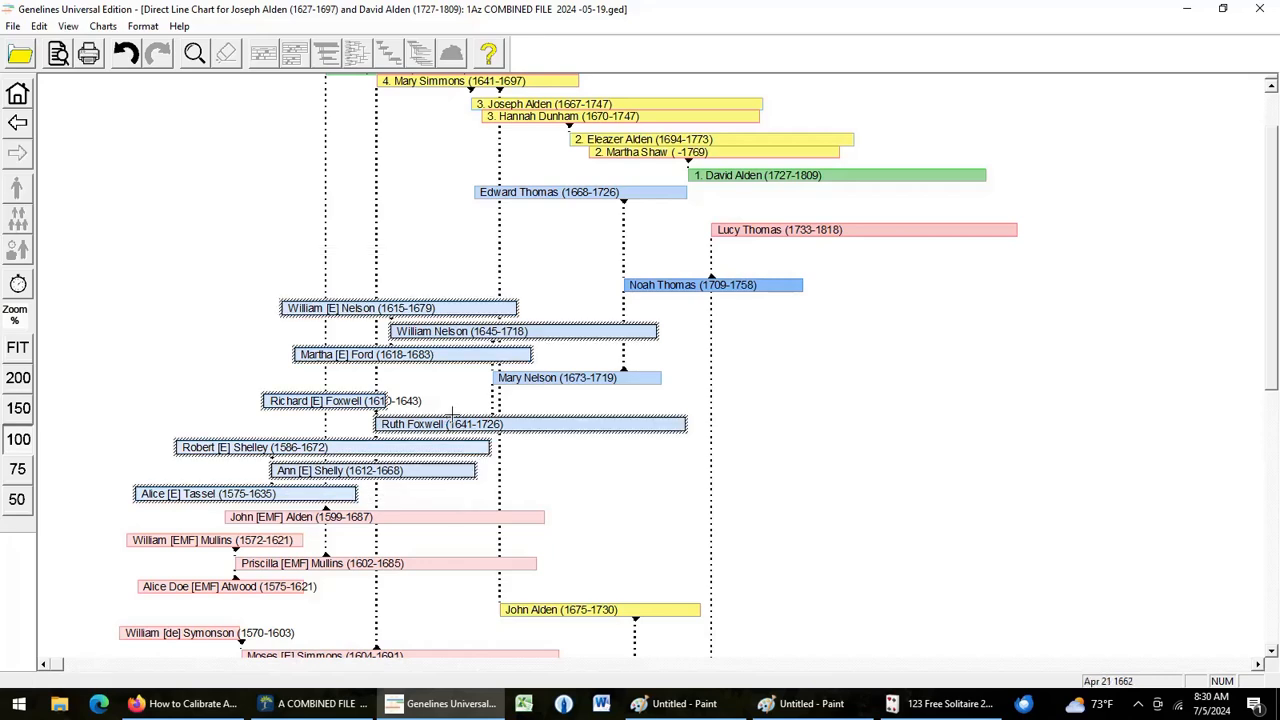
right_click(451, 425)
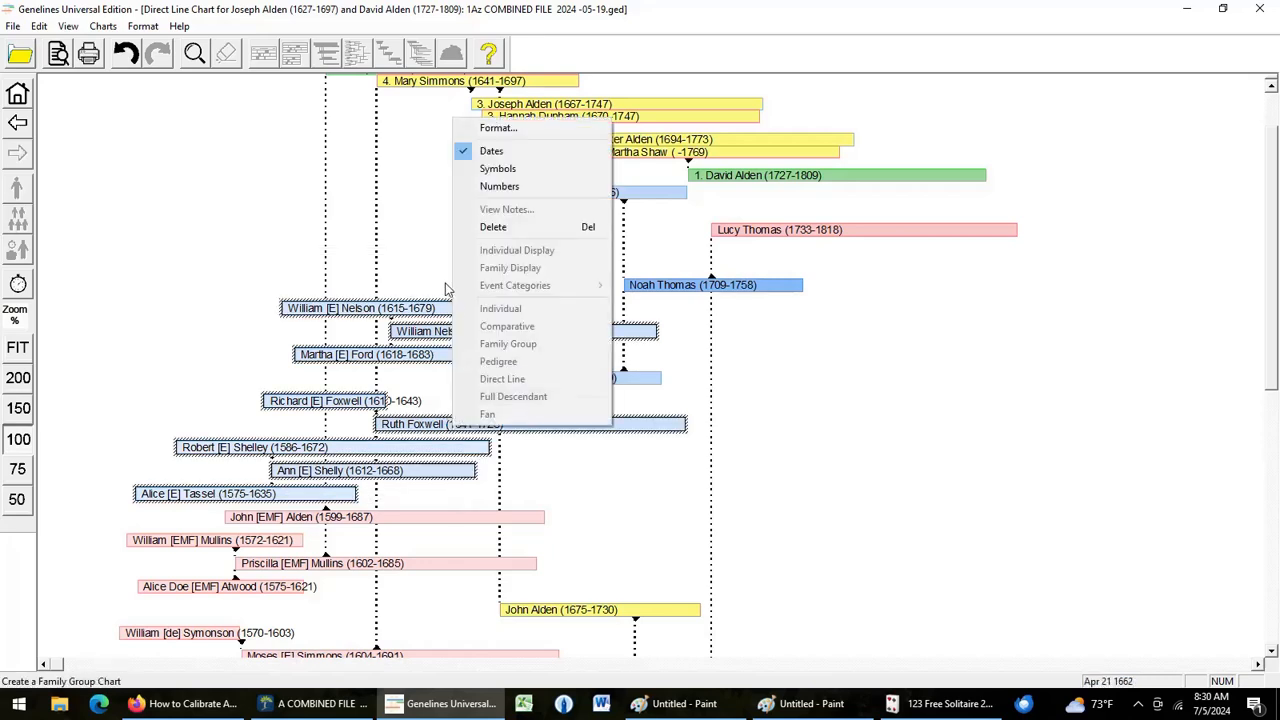
click(486, 228)
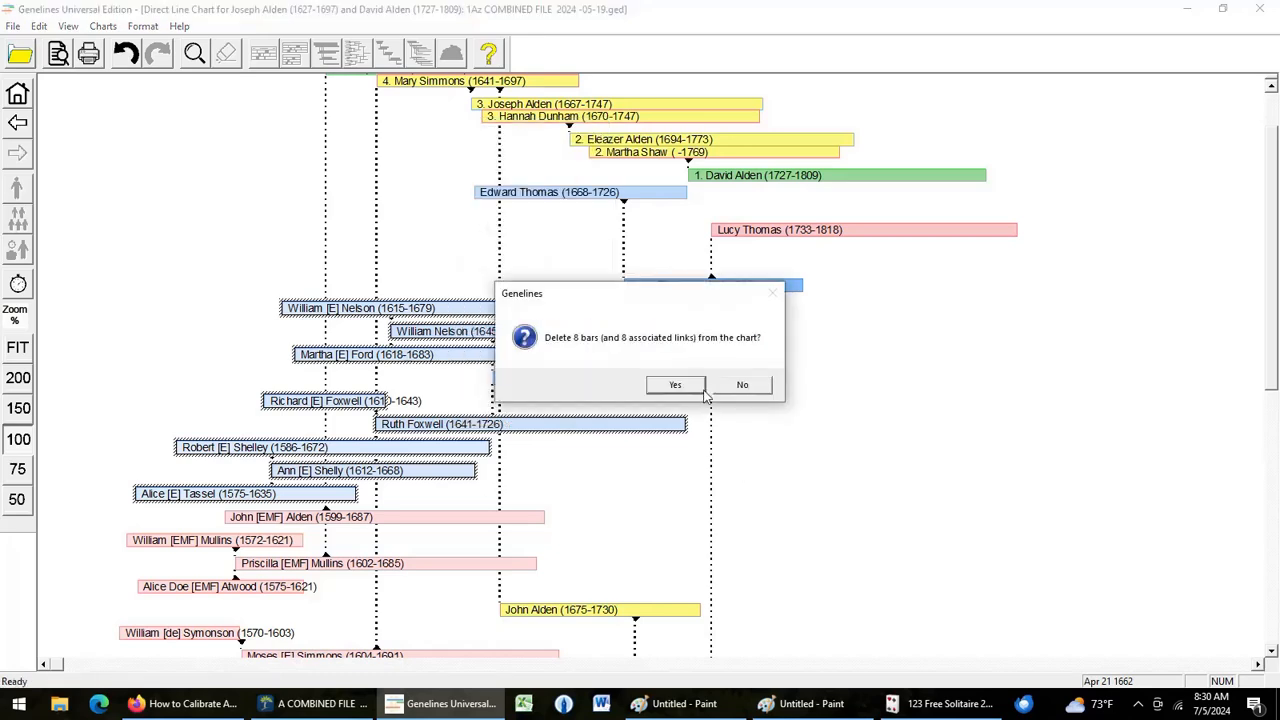
click(675, 385)
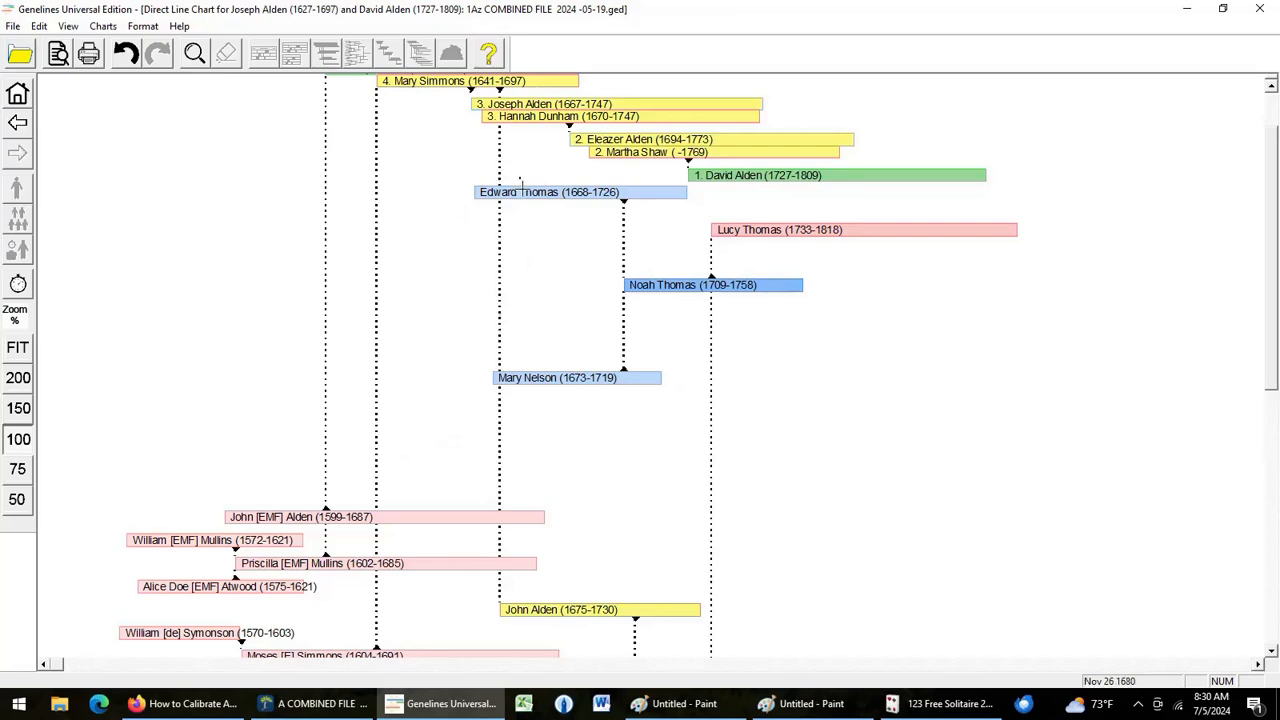
Delete the blue bars of the spouse's paternal grandparents (1668-1726 and 1673-1719) along with their links
drag(519, 177, 540, 399)
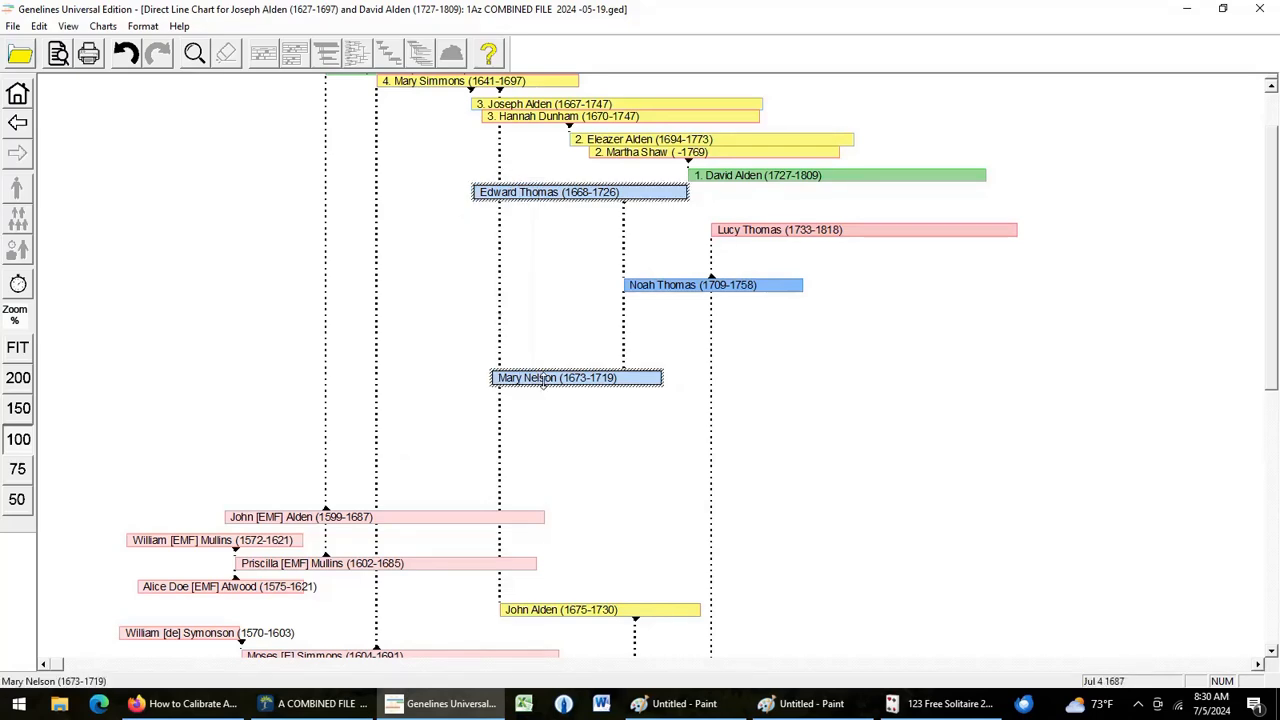
right_click(545, 388)
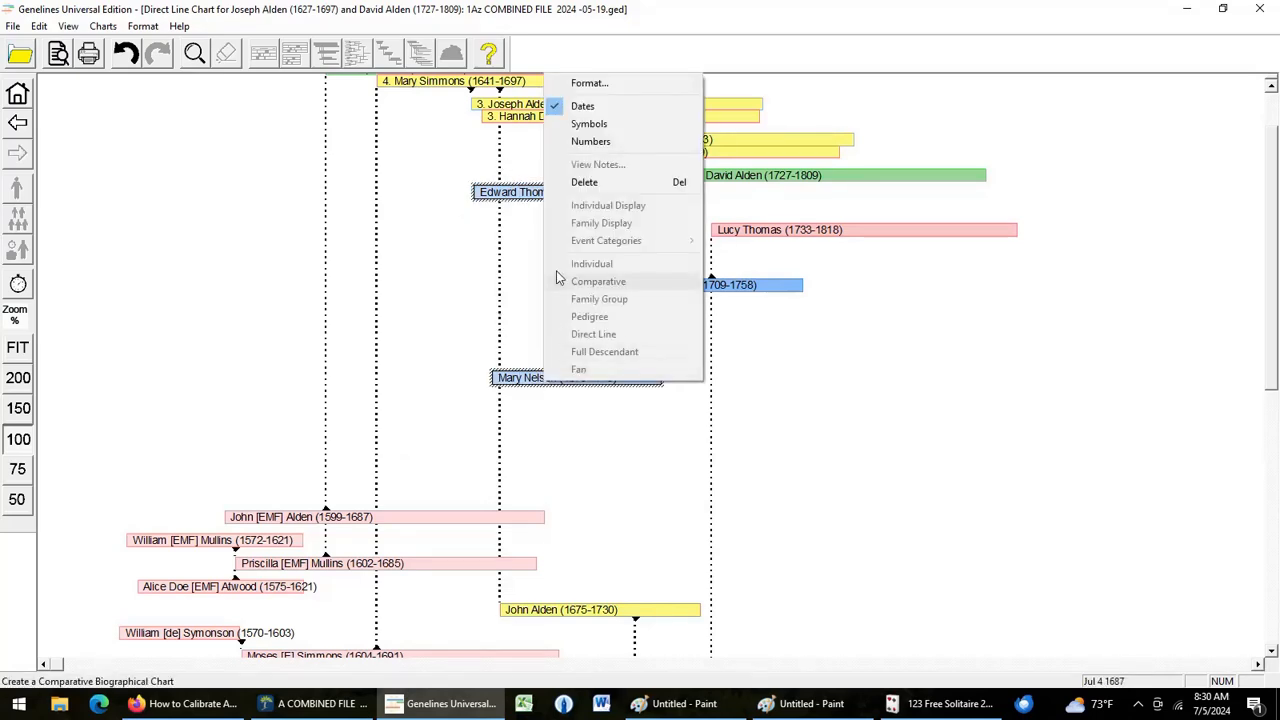
click(584, 188)
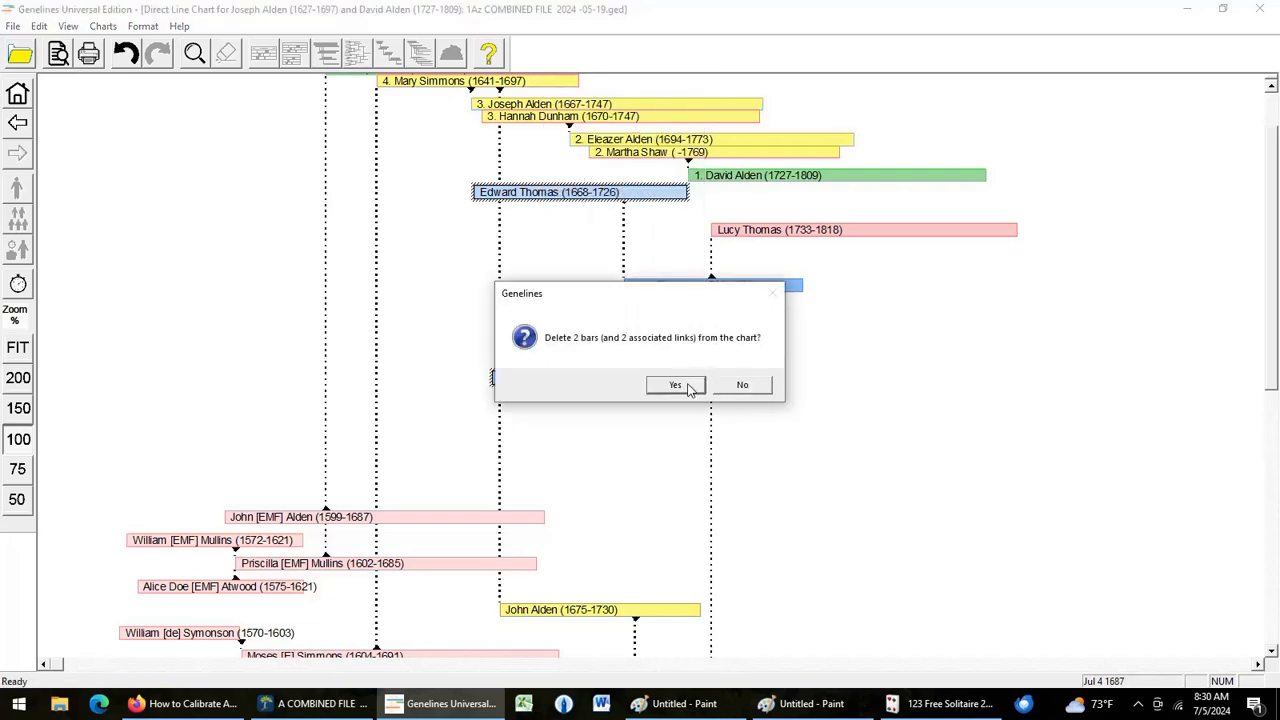
click(685, 384)
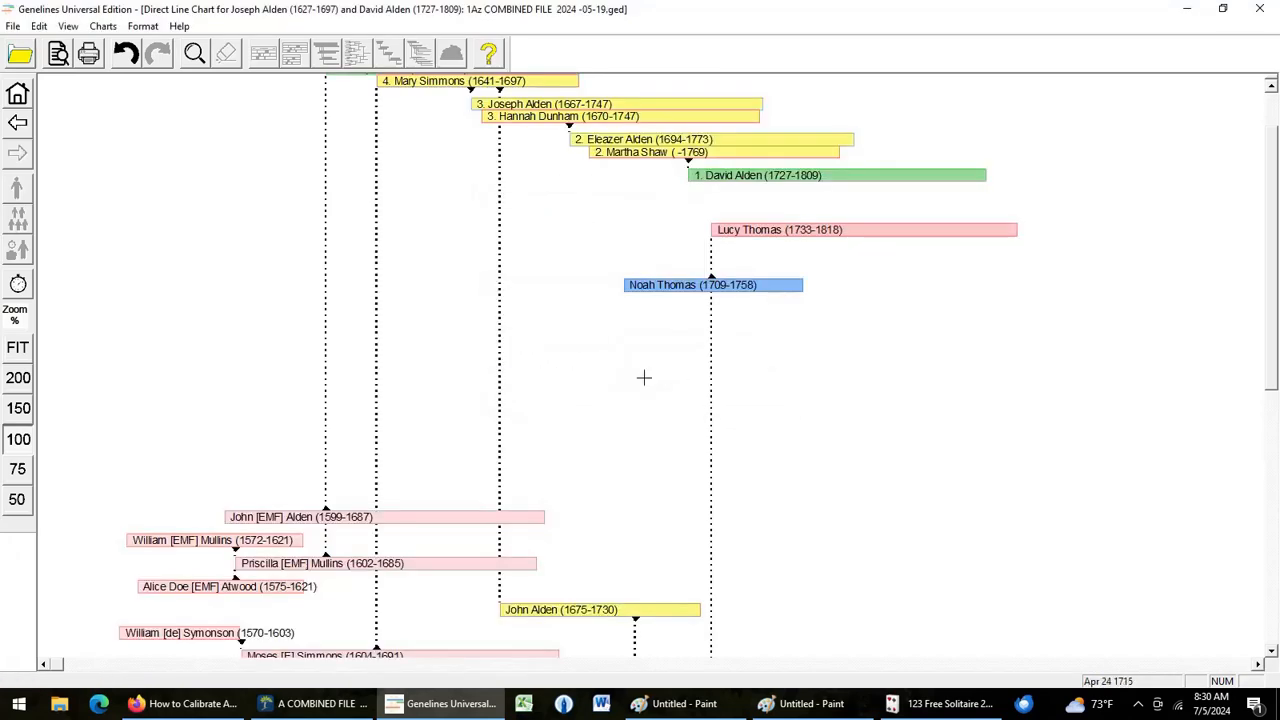
Fill the life bar of the spouse's father (1709-1758) with light grey, leaving the links out of the colour change
click(650, 288)
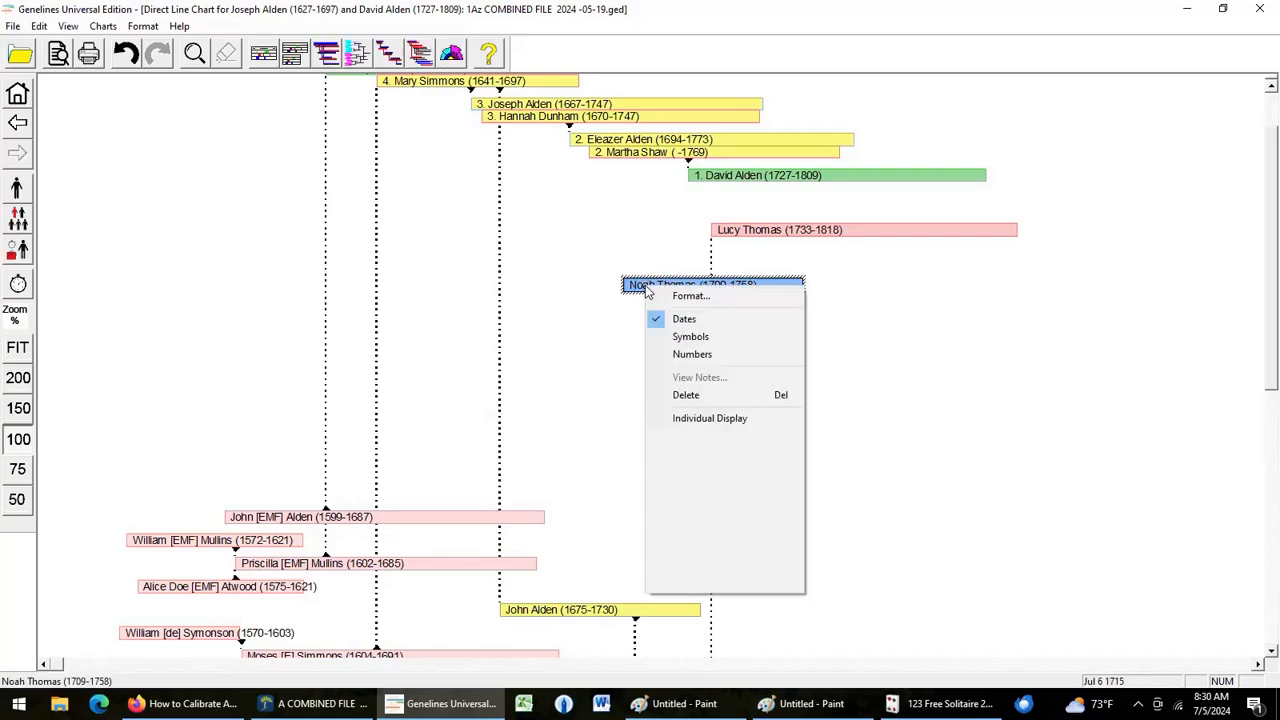
right_click(648, 288)
click(686, 298)
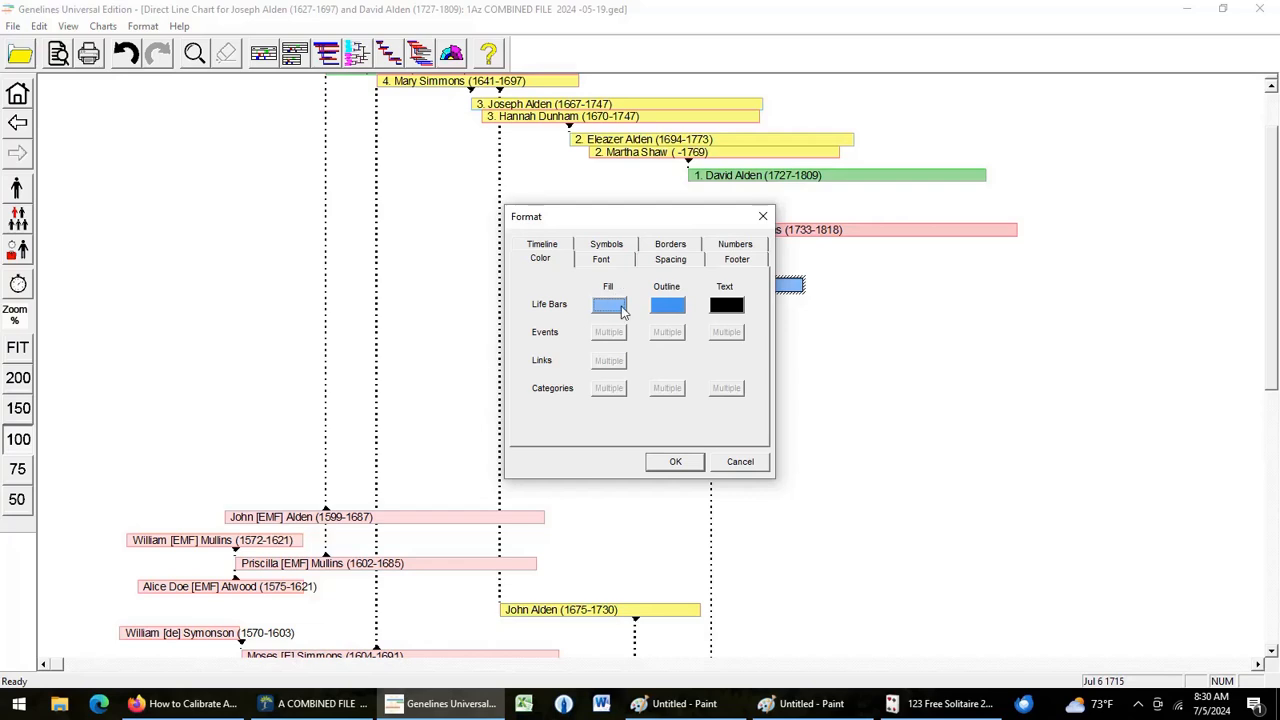
click(620, 312)
click(670, 349)
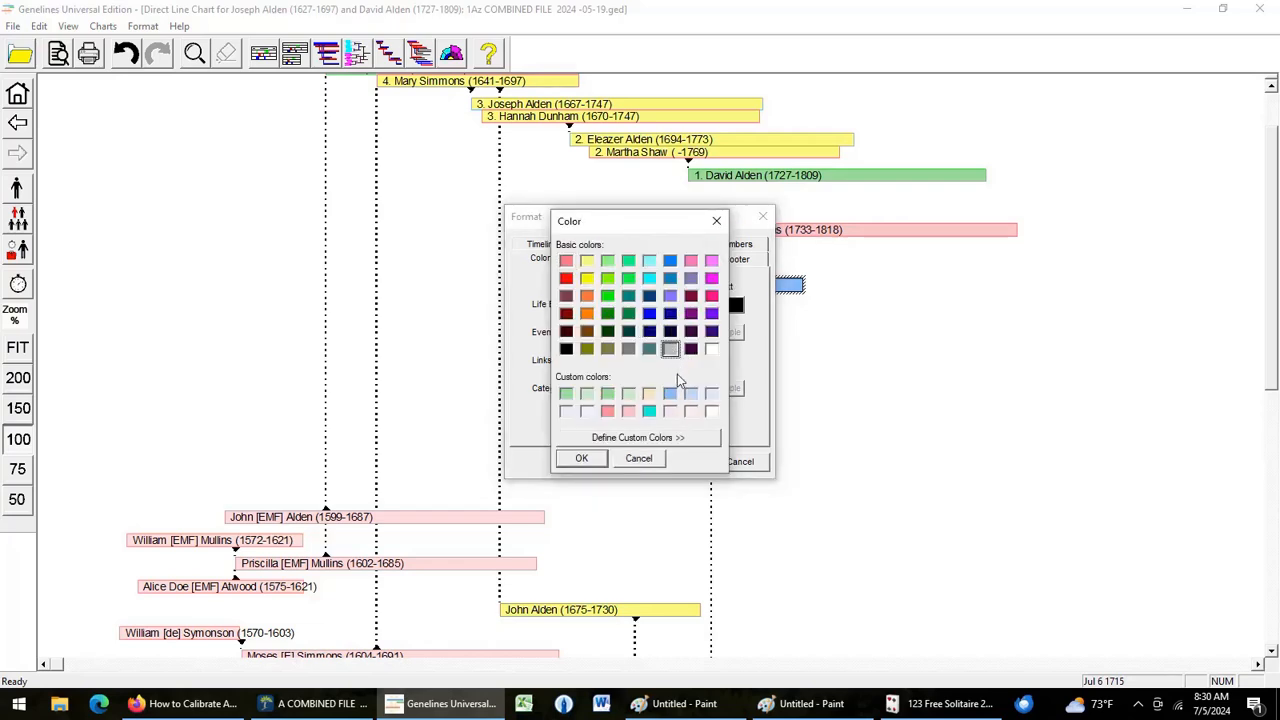
click(588, 459)
click(672, 462)
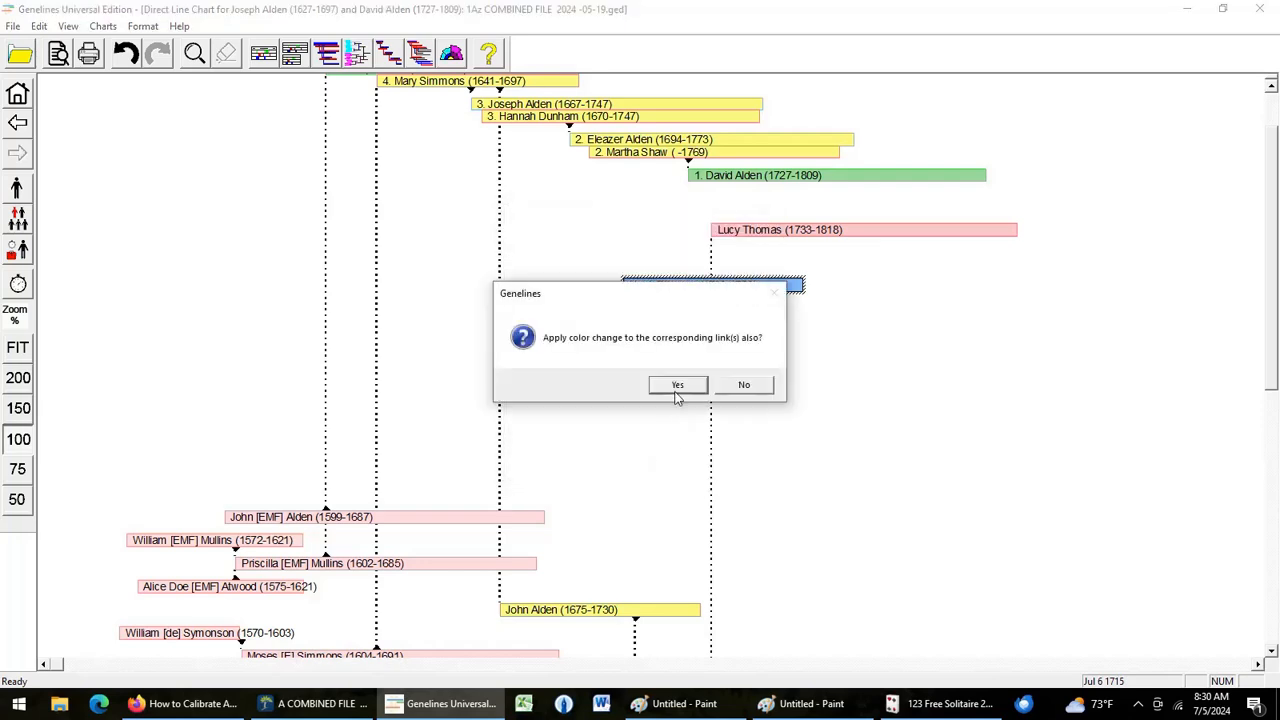
click(744, 386)
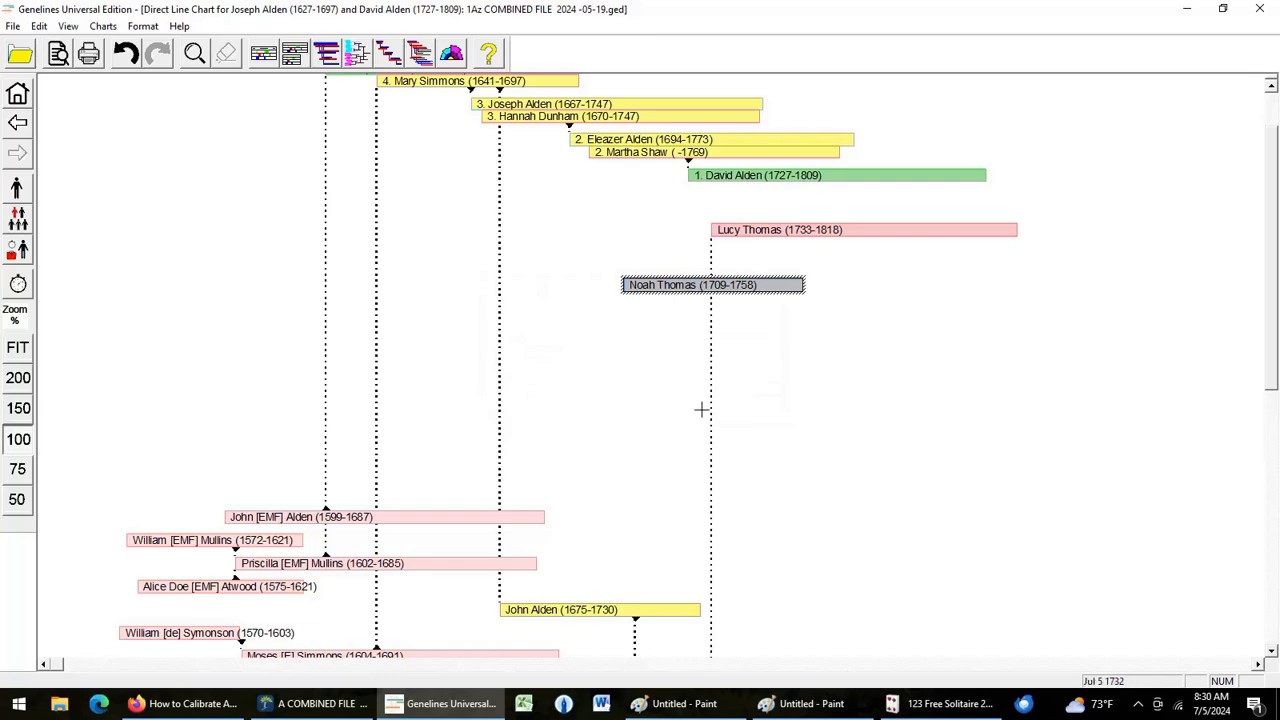
Move the direct line bars, the spouse's bar (1733-1818) and her father's grey bar (1709-1758) together down, closer to the remaining pedigree bars
scroll(254, 271, down, 1)
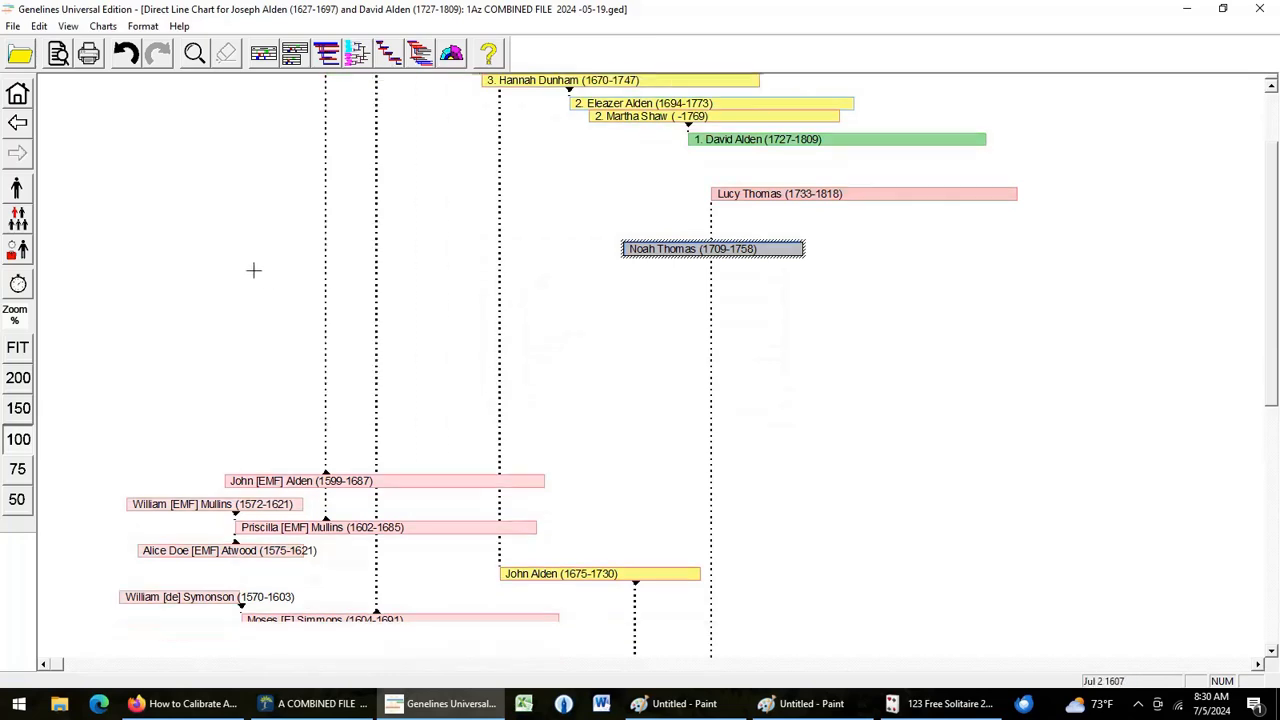
scroll(254, 271, down, 1)
scroll(253, 268, down, 1)
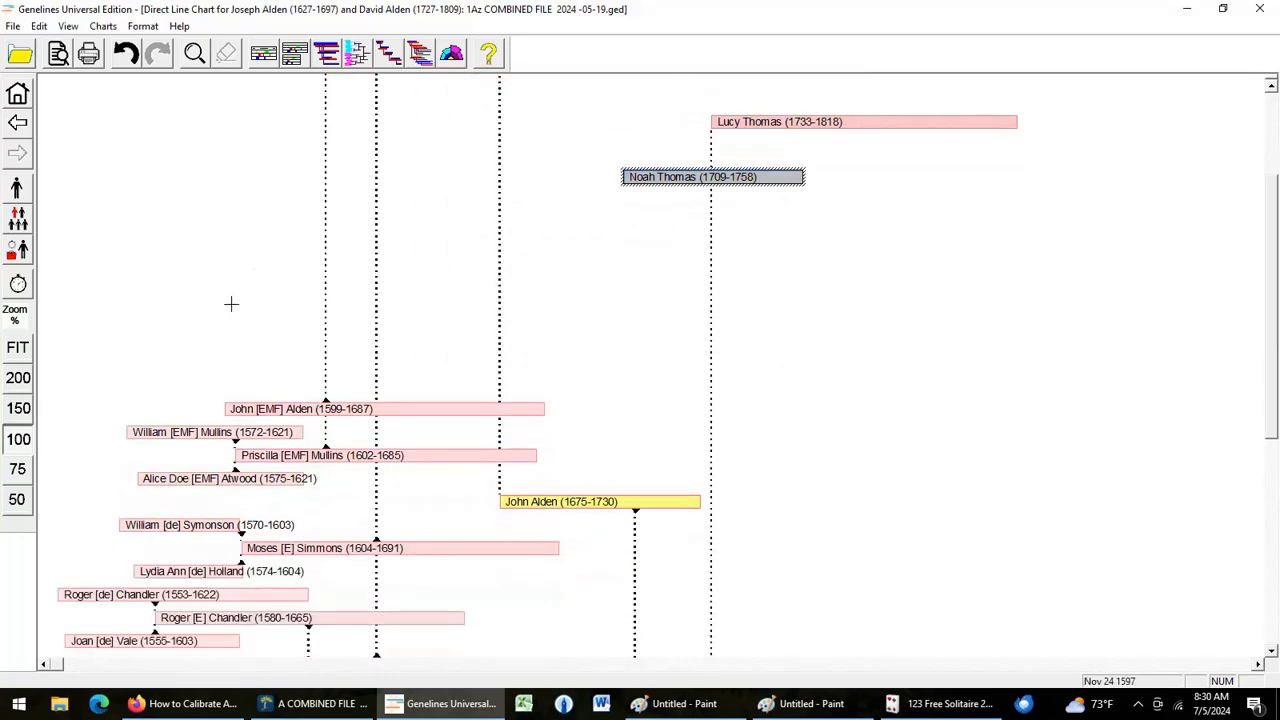
scroll(501, 261, up, 2)
scroll(501, 262, up, 3)
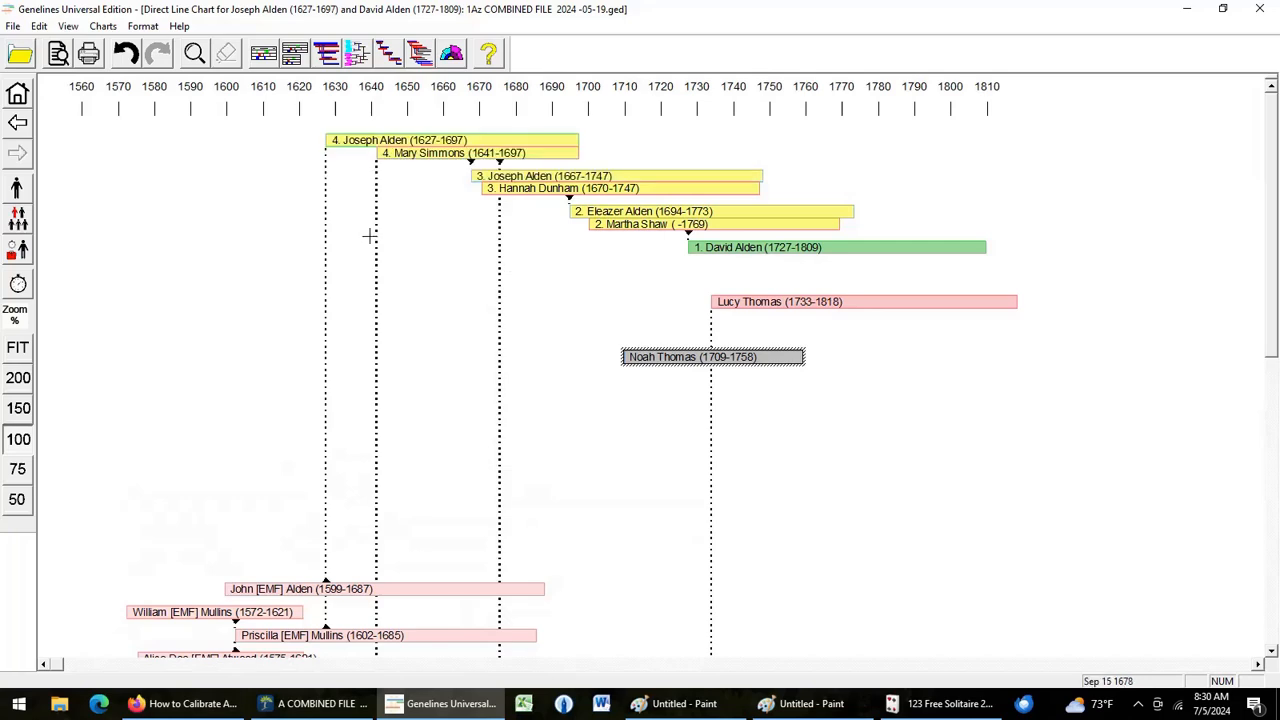
mouse_move(245, 119)
mouse_down()
mouse_move(566, 173)
mouse_move(780, 329)
mouse_move(808, 393)
mouse_up()
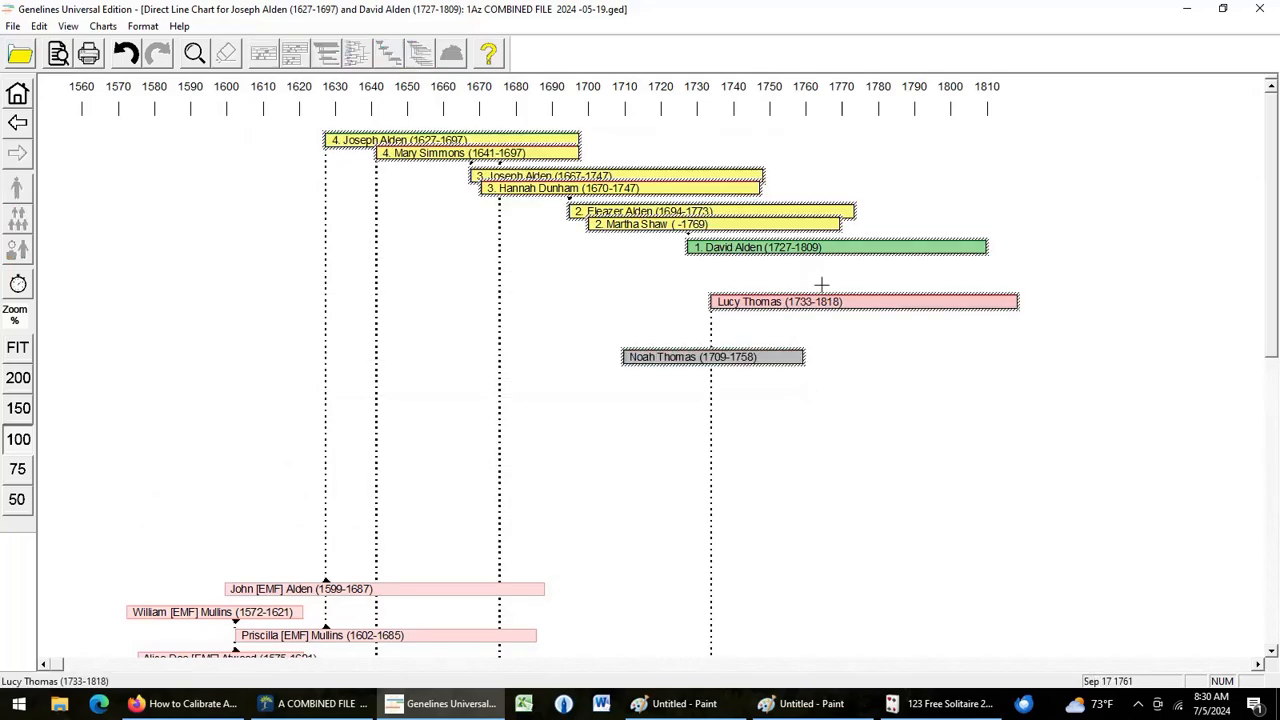
drag(855, 257, 857, 489)
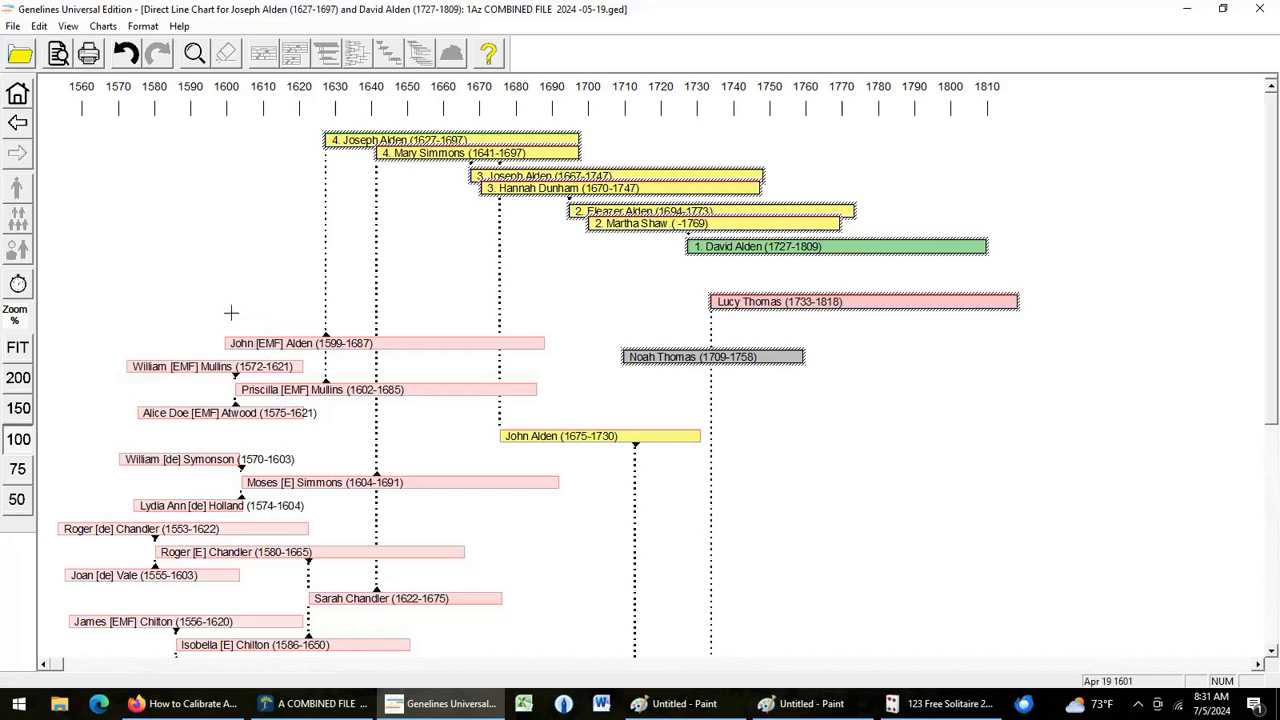
Raise the four pink bars from 1599-1687 through 1575-1621 towards the direct line, and the grey 1709-1758 and yellow 1675-1730 bars towards the spouse's bar
drag(203, 293, 284, 431)
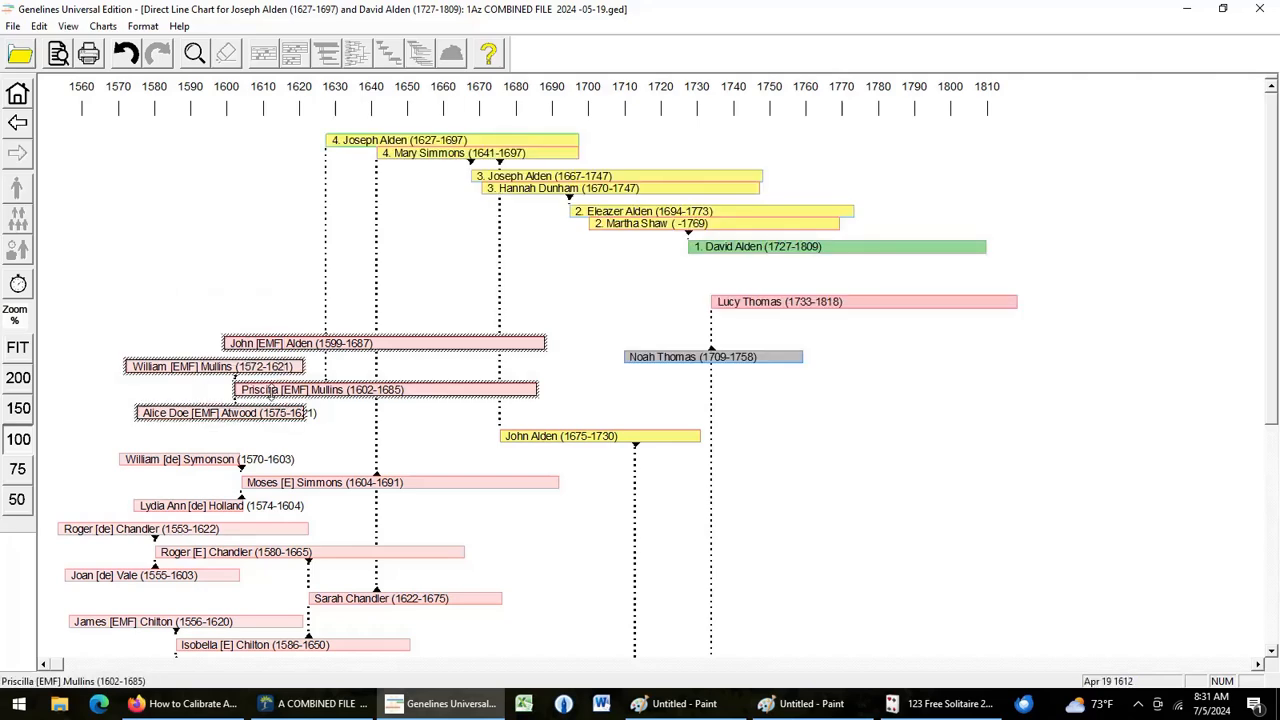
drag(262, 365, 256, 260)
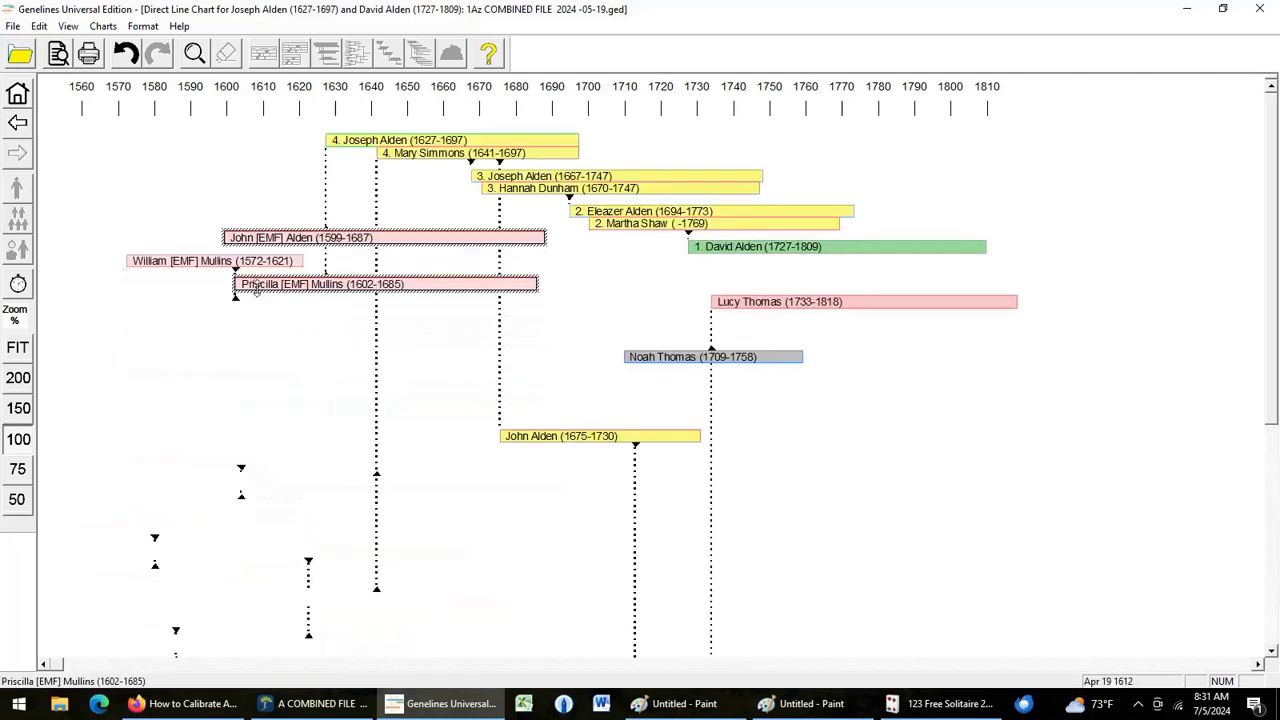
mouse_move(537, 396)
mouse_down()
mouse_move(581, 454)
mouse_move(557, 388)
mouse_up()
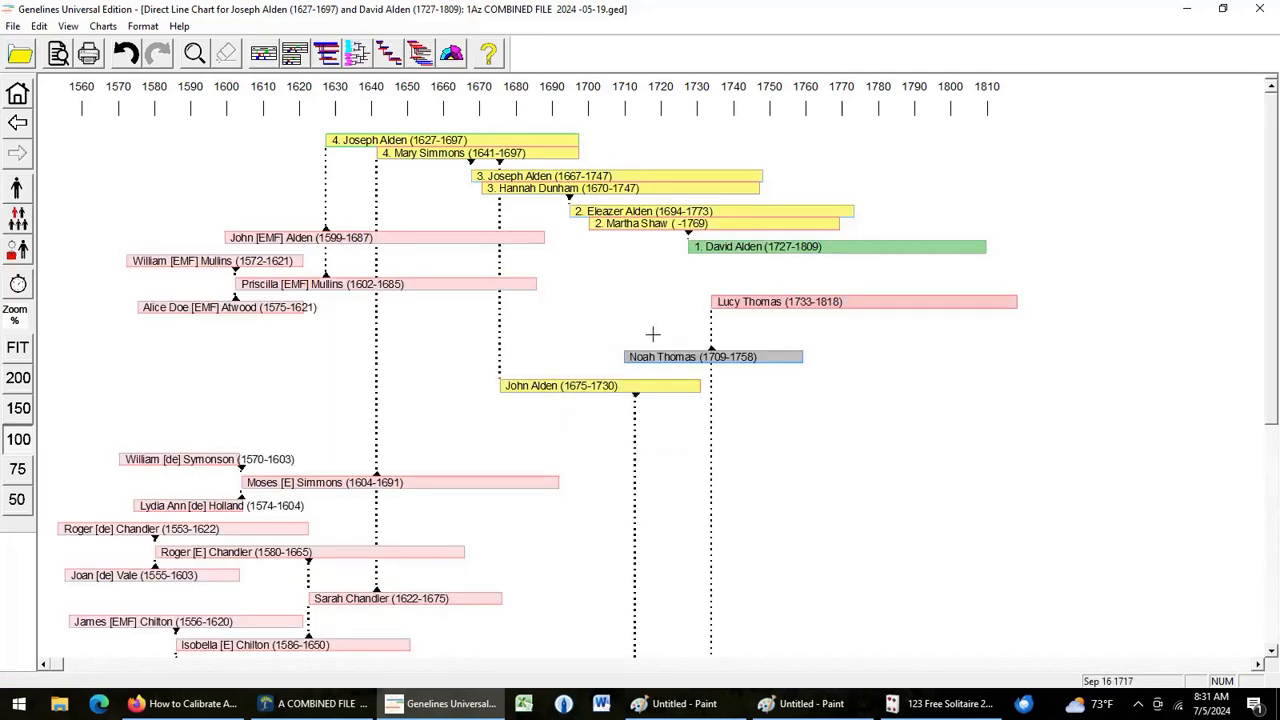
drag(650, 395, 672, 408)
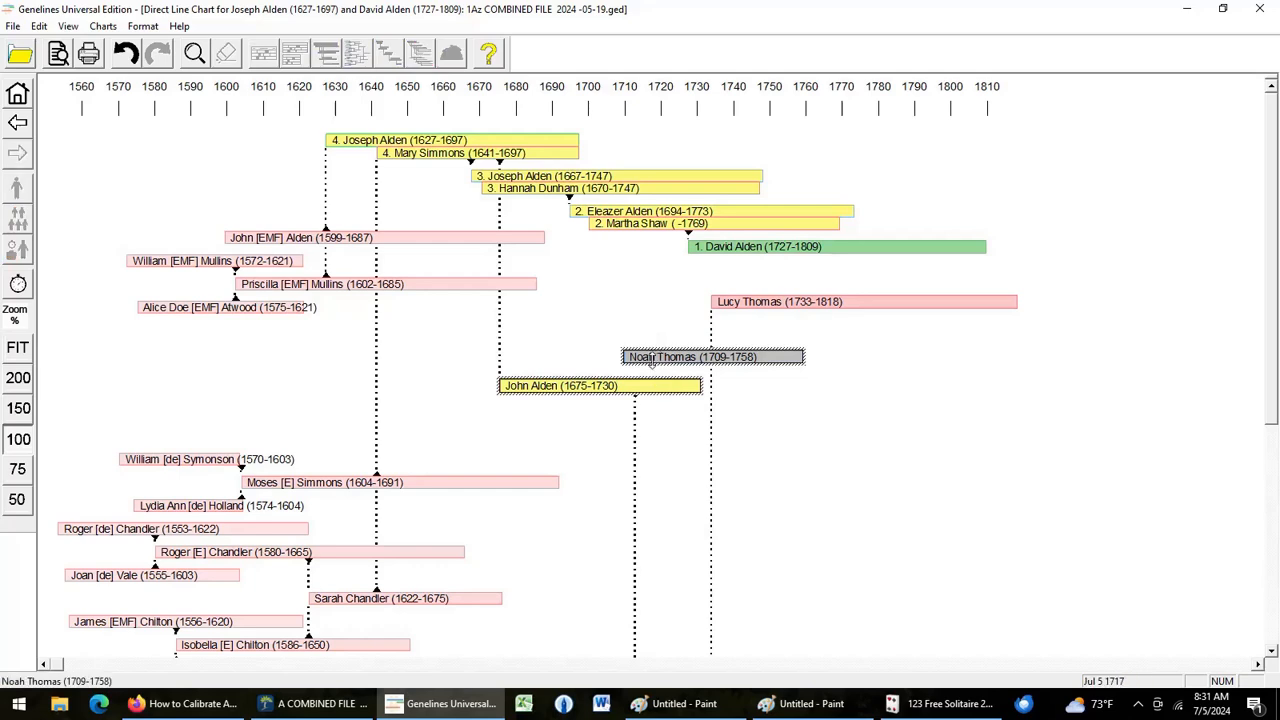
drag(652, 362, 650, 322)
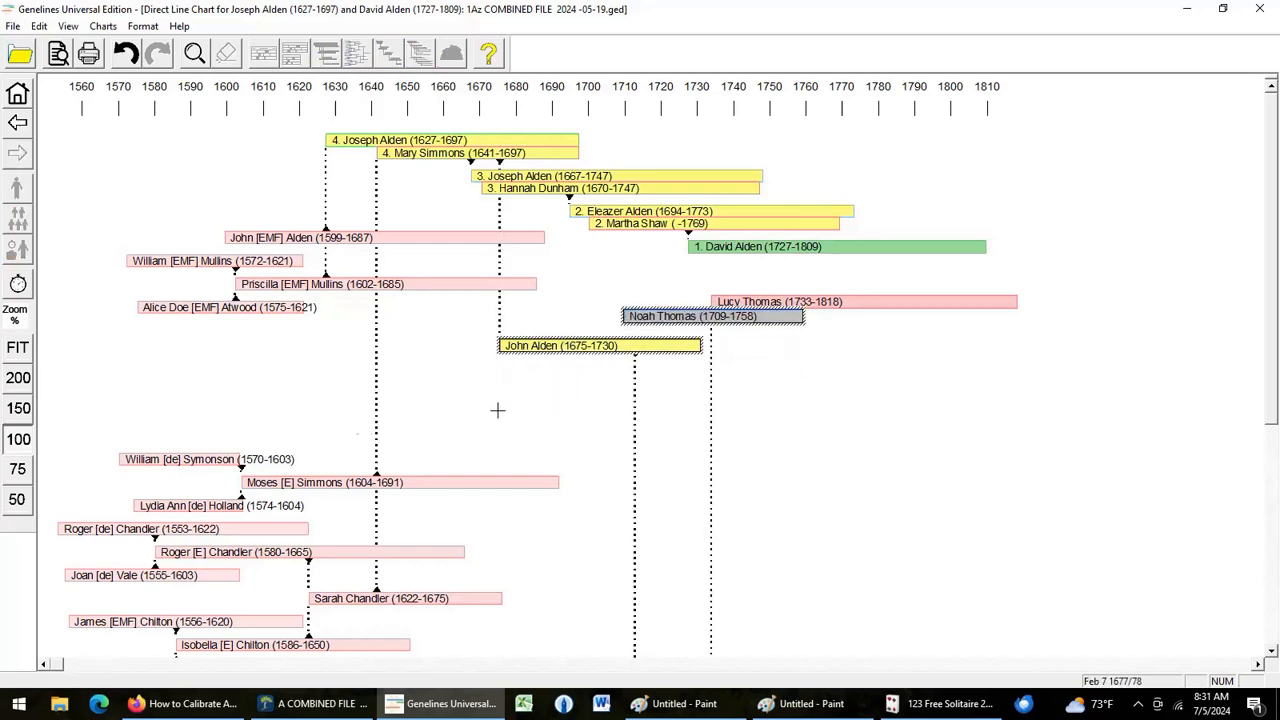
Delete the six pink ancestor bars from 1570-1603 through 1555-1603, together with their associated links
scroll(145, 387, down, 1)
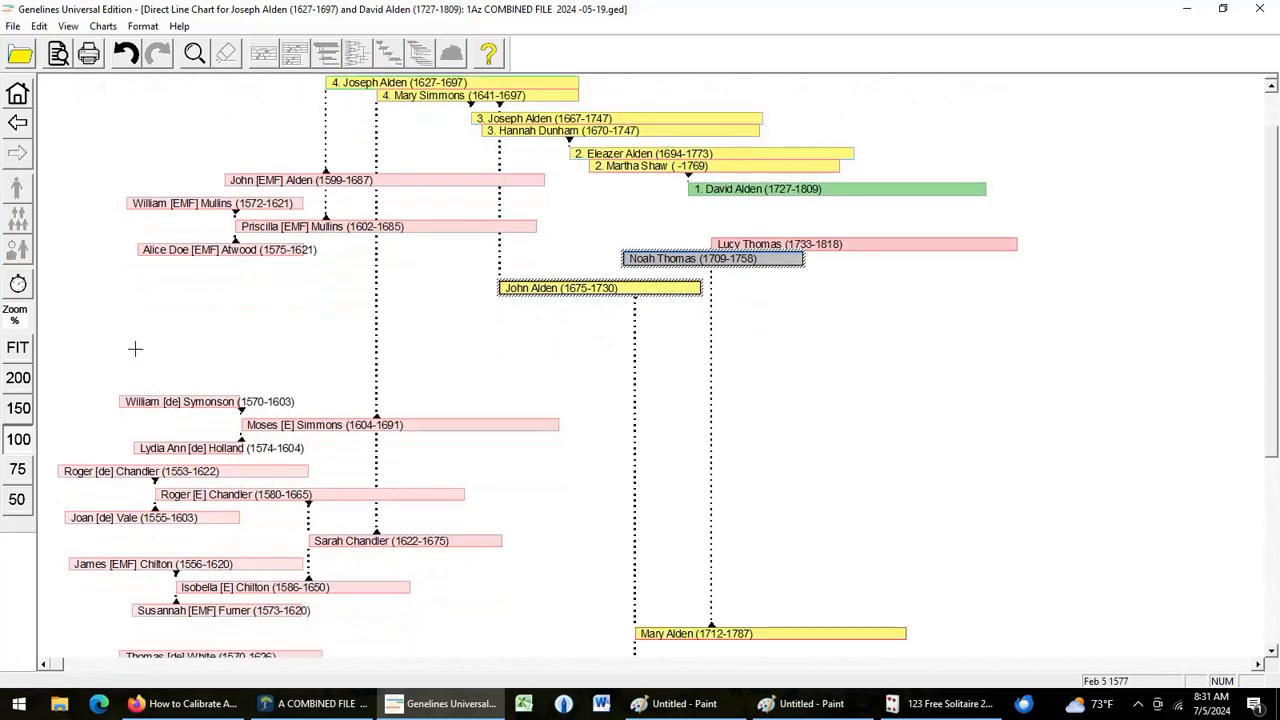
mouse_move(101, 354)
mouse_down()
mouse_move(208, 416)
mouse_move(214, 524)
mouse_move(268, 540)
mouse_up()
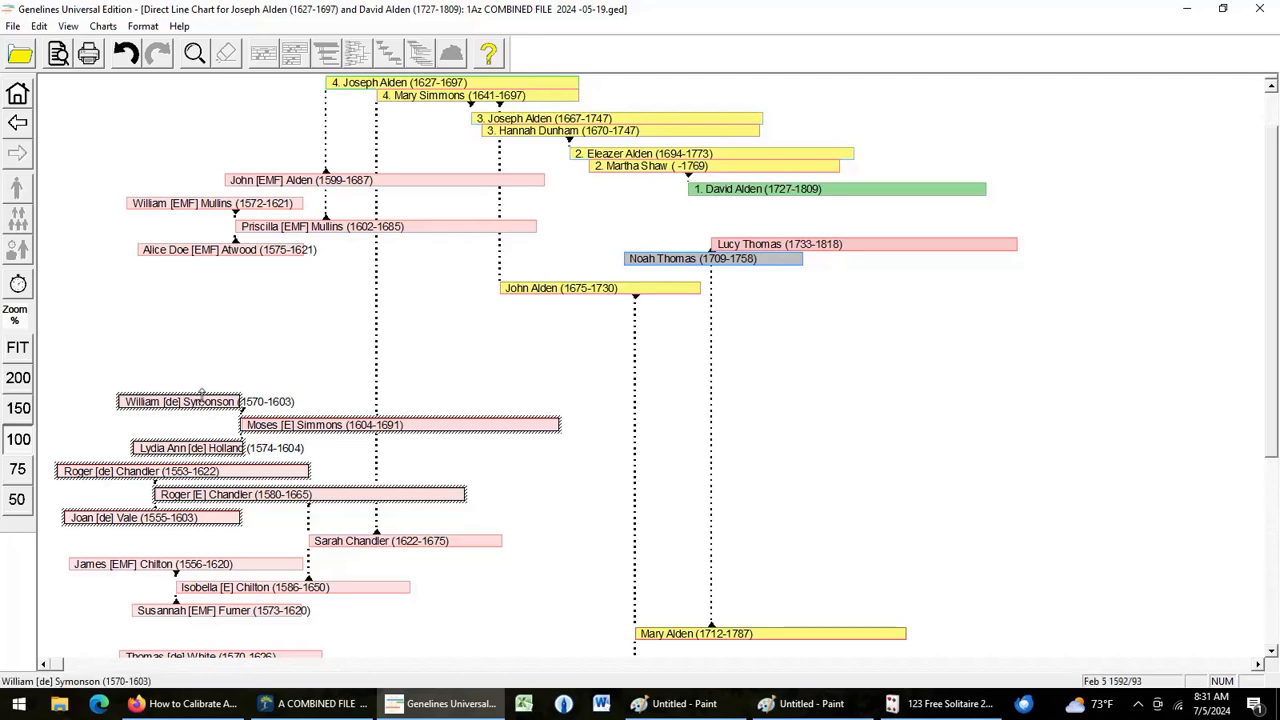
right_click(202, 400)
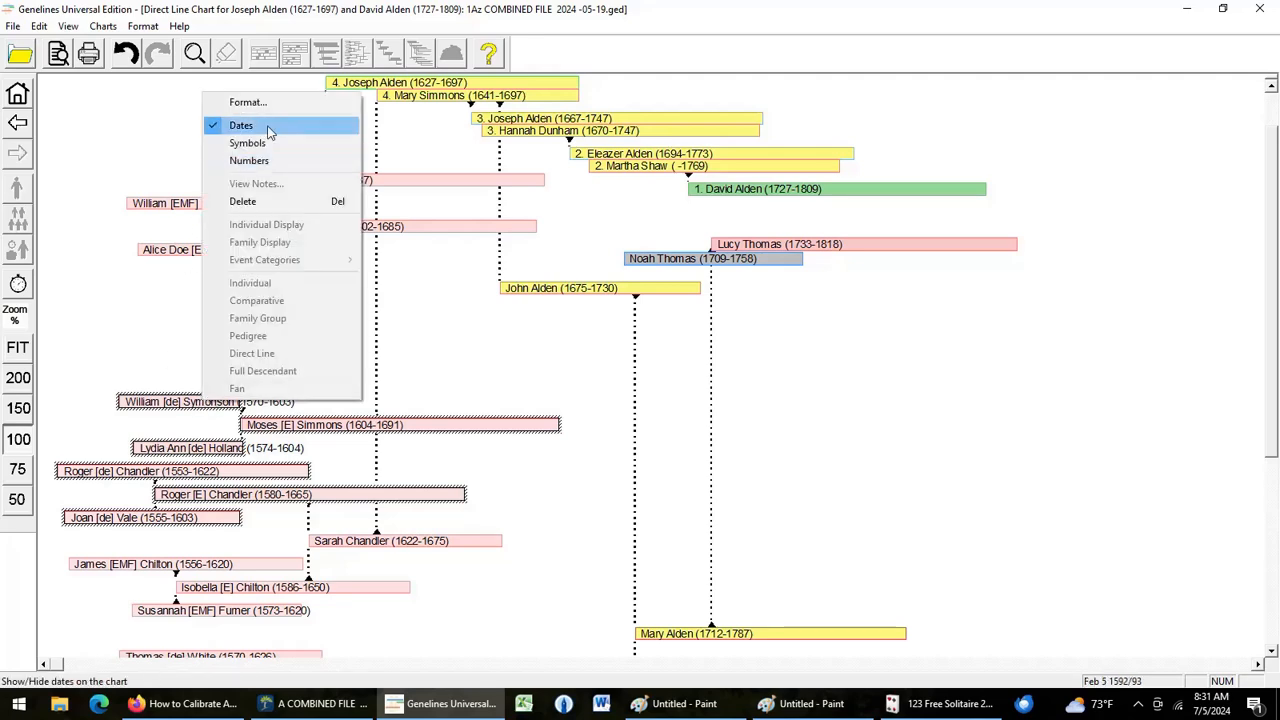
click(243, 202)
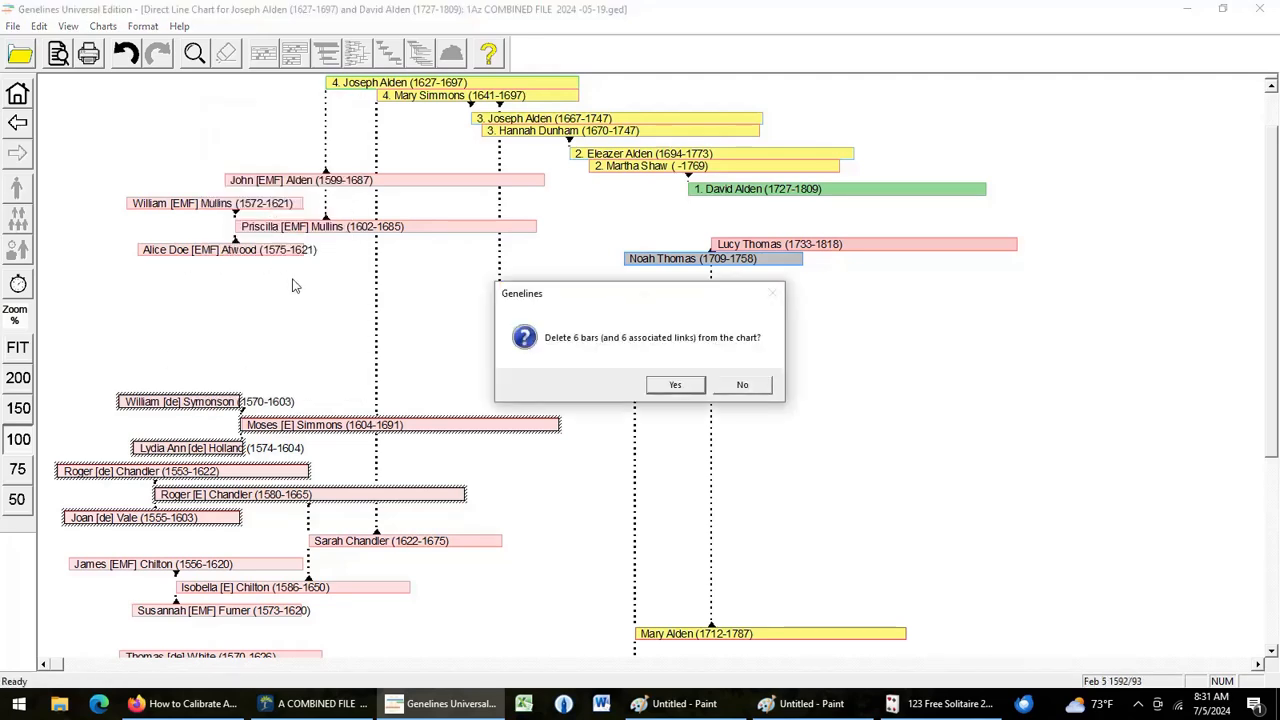
click(672, 386)
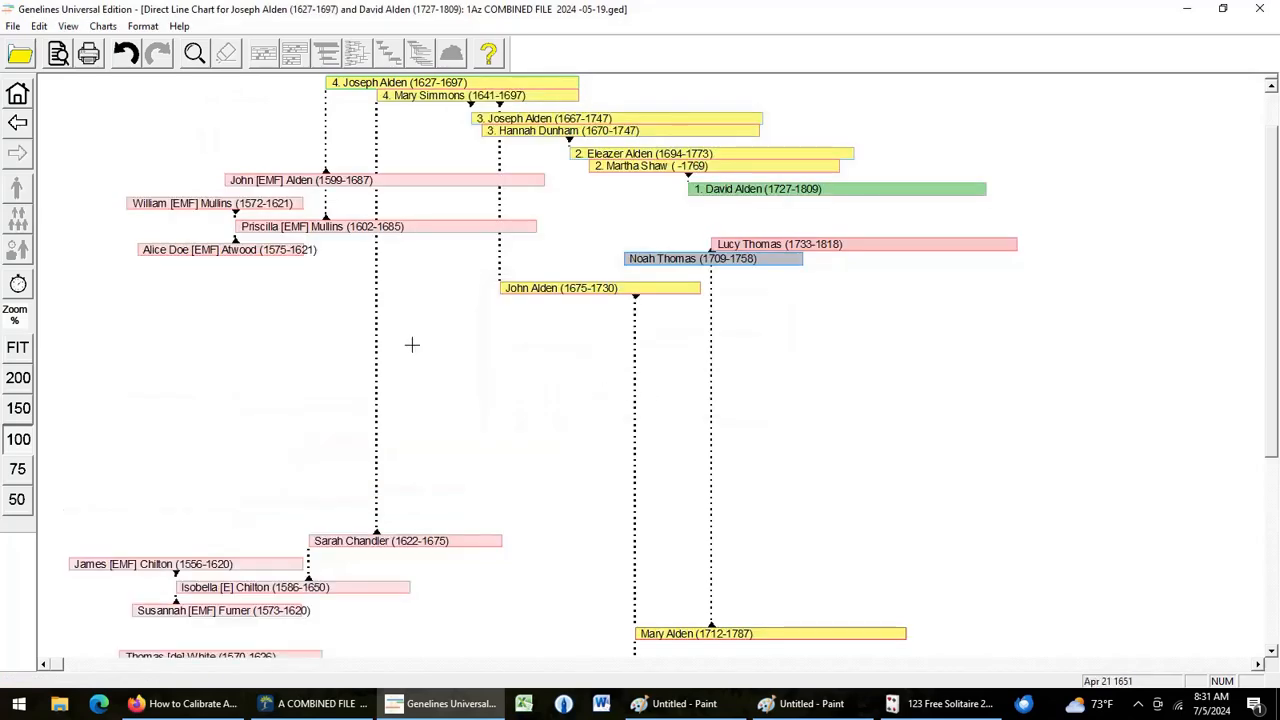
Move all bars from the direct line through the yellow 1675-1730 bar together down, closer to the pink 1622-1675 bar
mouse_move(89, 121)
mouse_down()
mouse_move(390, 150)
mouse_move(626, 287)
mouse_move(912, 410)
mouse_up()
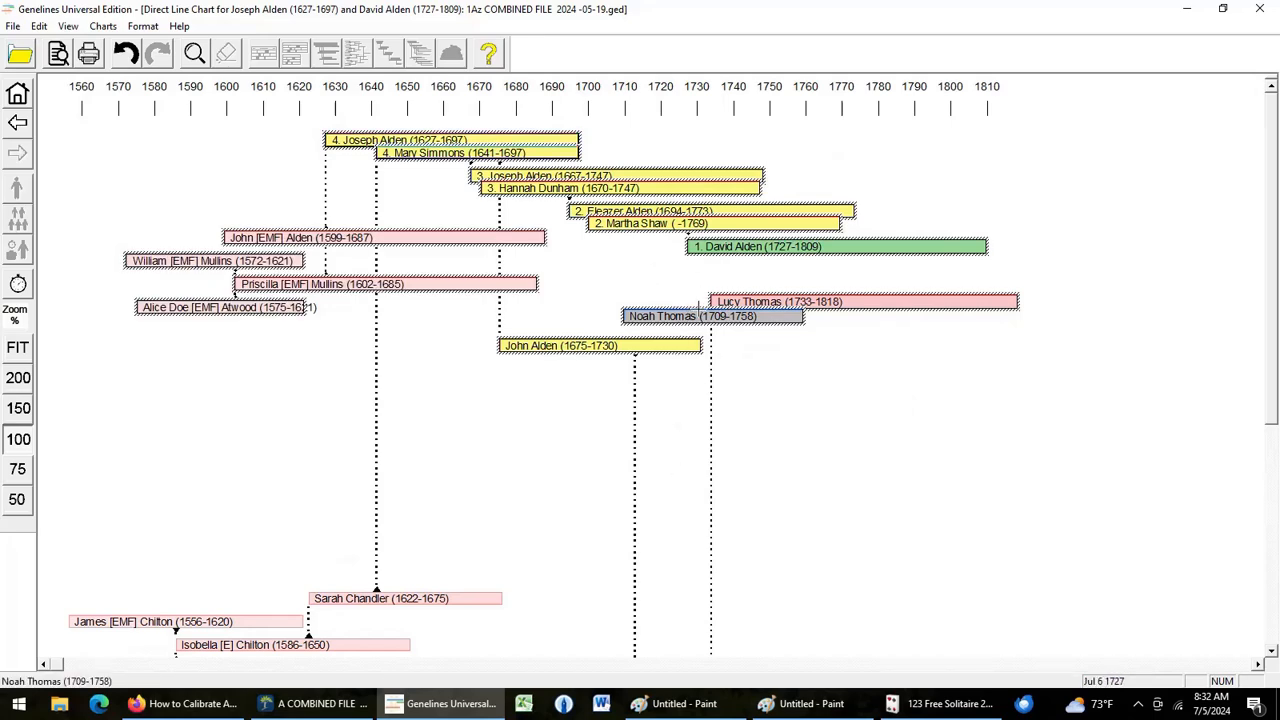
click(846, 438)
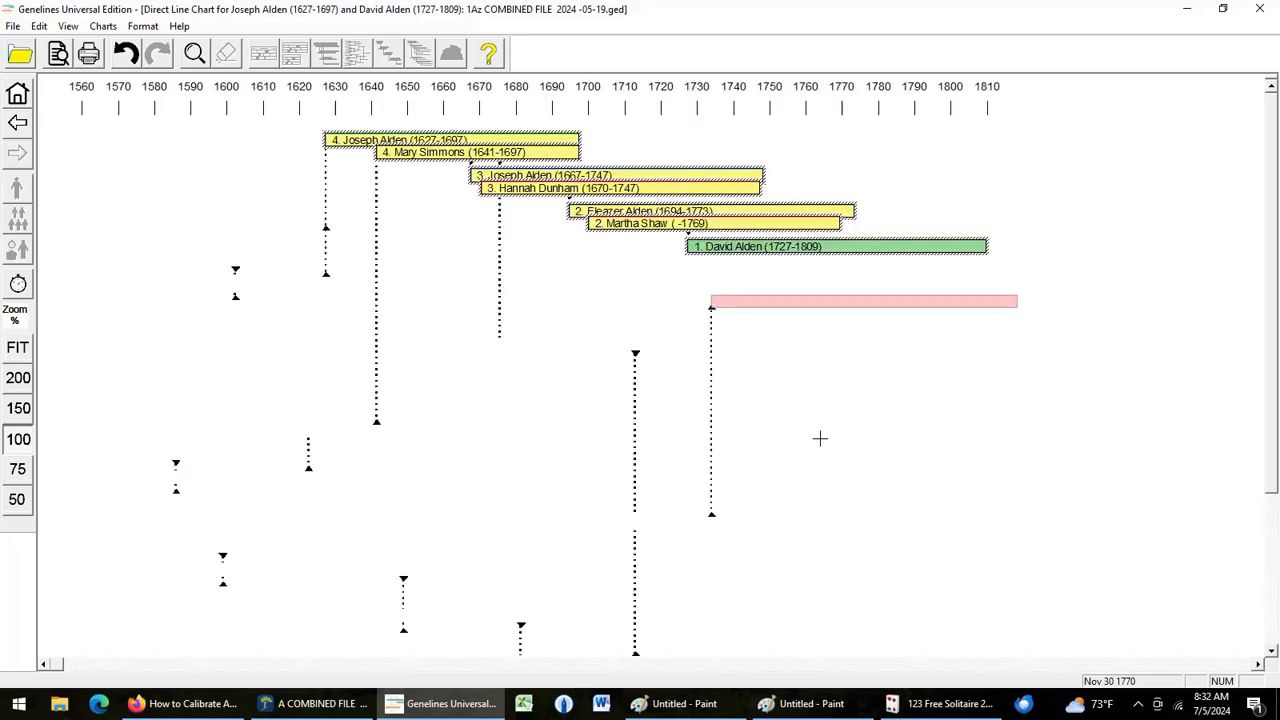
Fill the life bars 1681-1732, 1611-1672 and 1654-1732 with bright pink, applying the colour change to their links as well
scroll(772, 403, down, 1)
scroll(772, 403, down, 1)
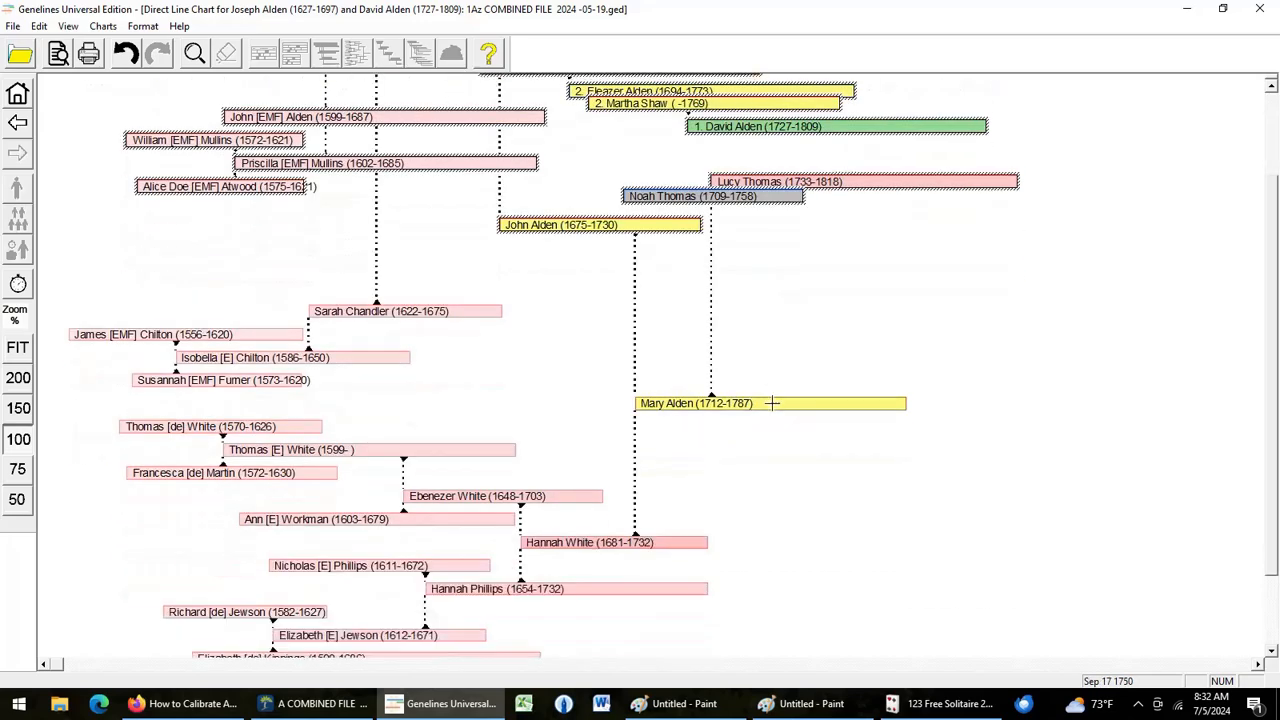
scroll(772, 403, down, 1)
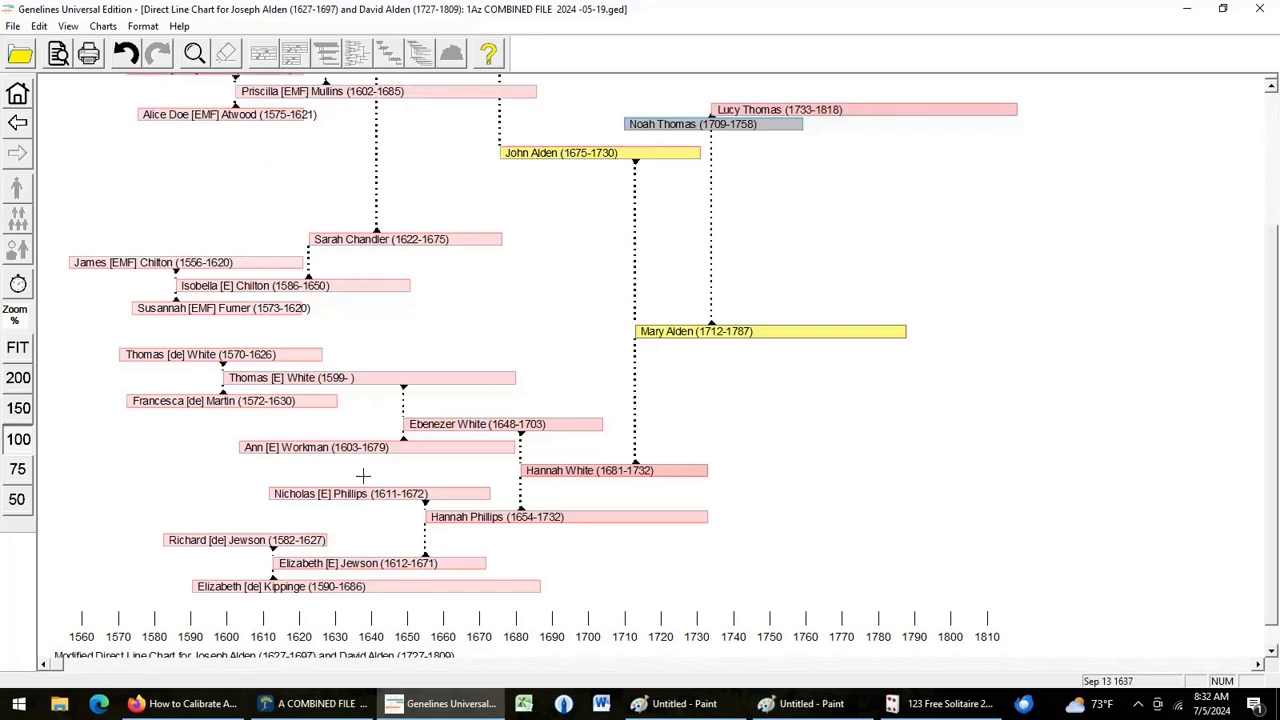
drag(363, 476, 538, 530)
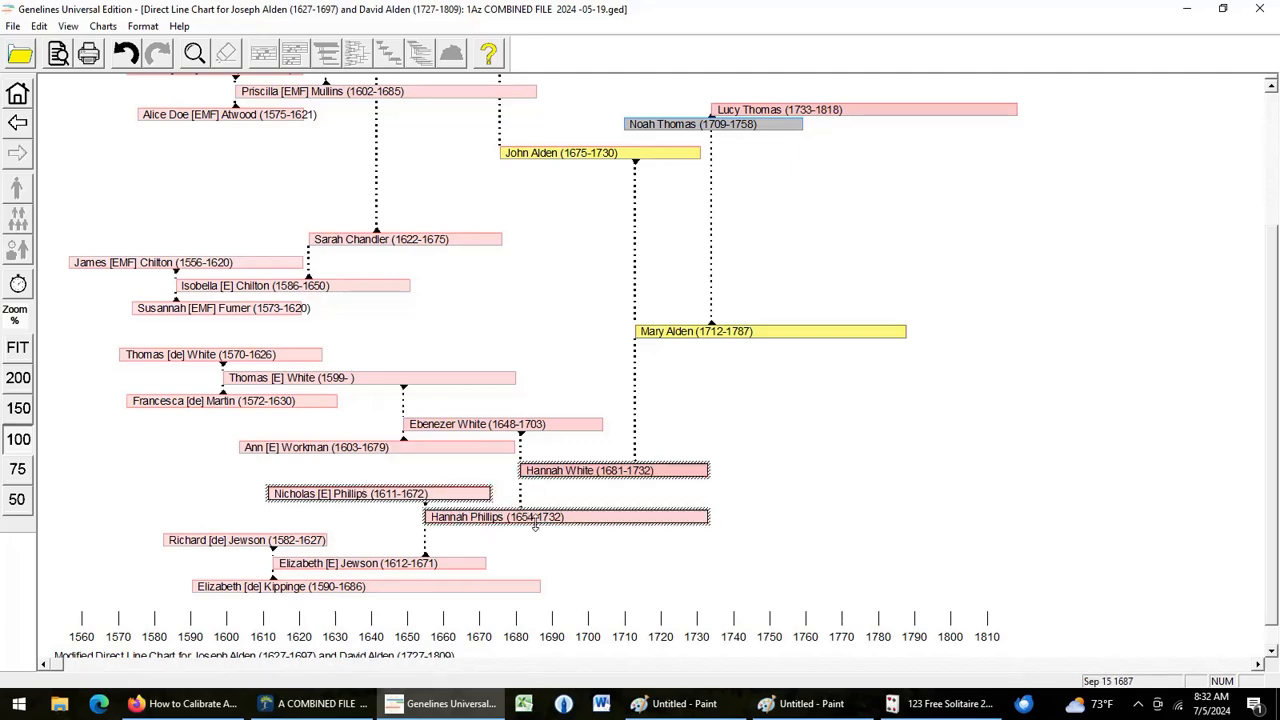
right_click(588, 518)
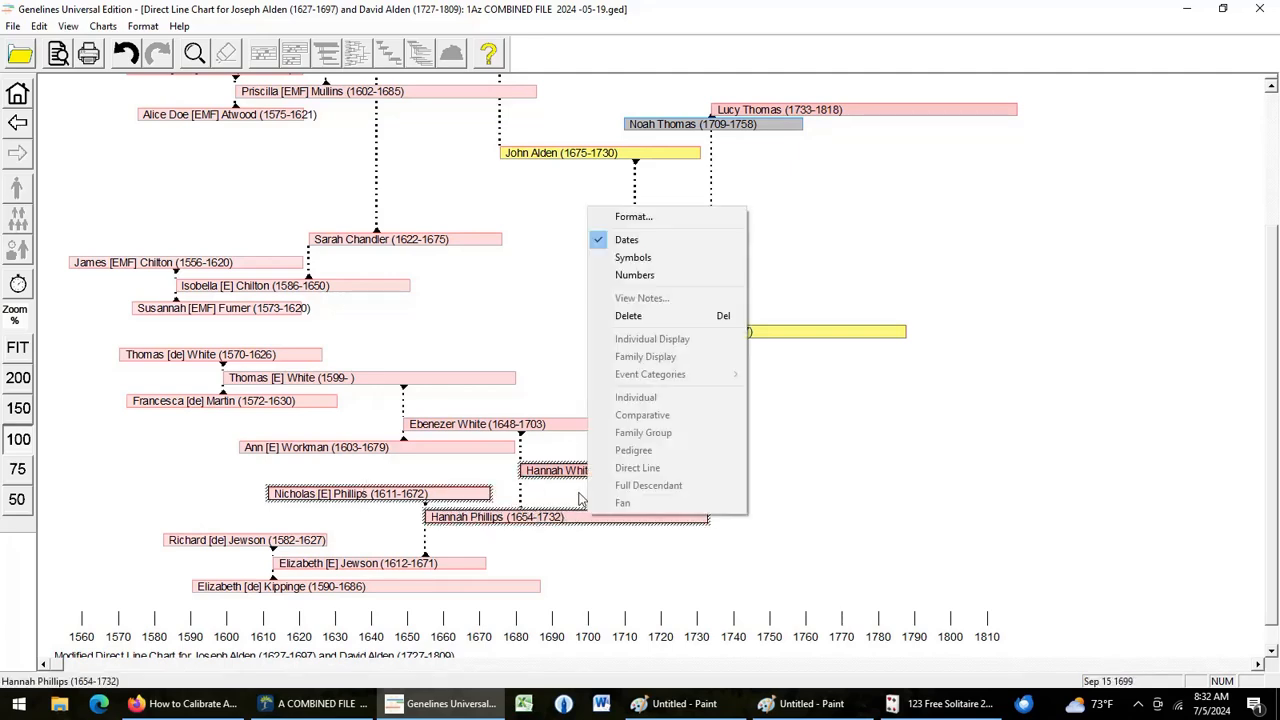
click(633, 218)
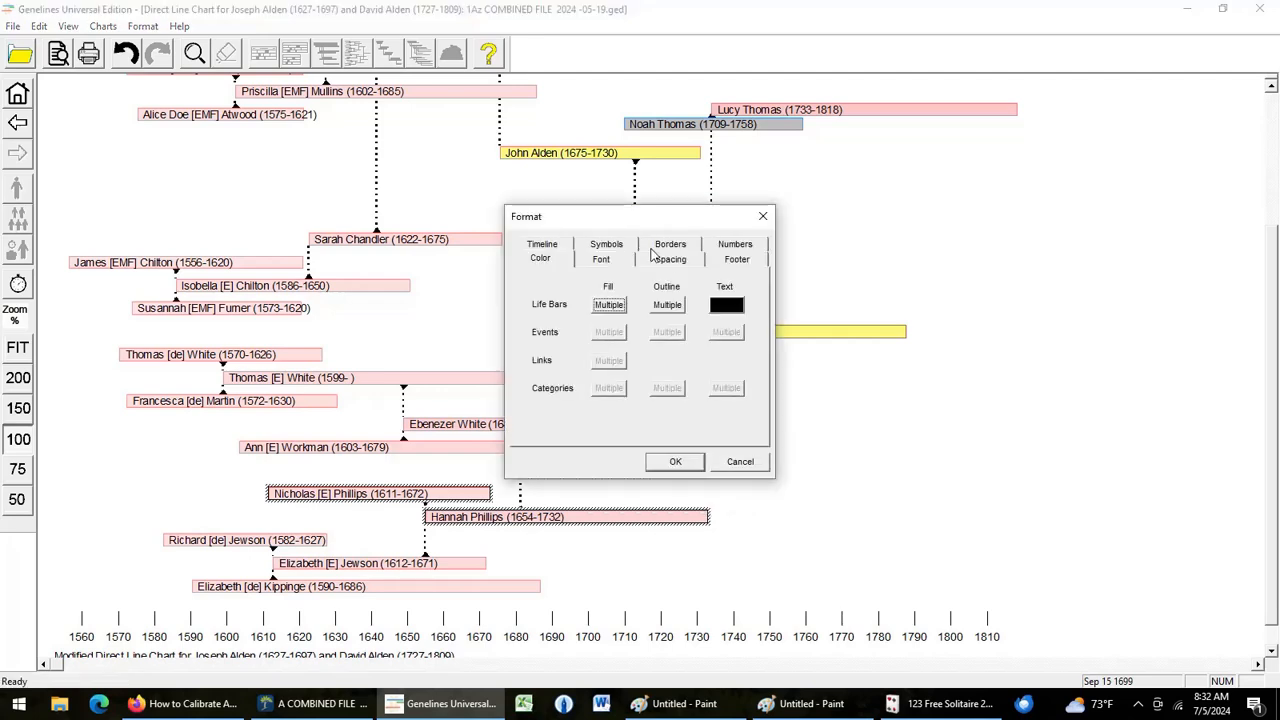
click(610, 305)
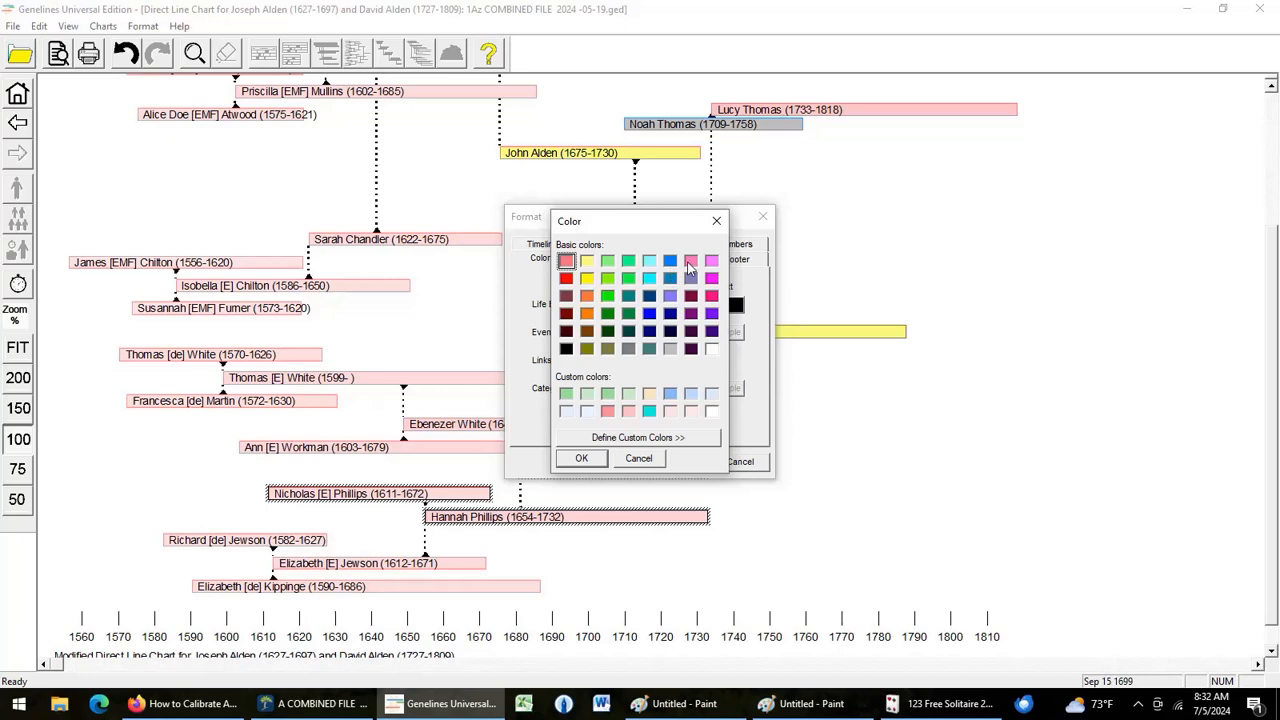
click(711, 262)
click(583, 459)
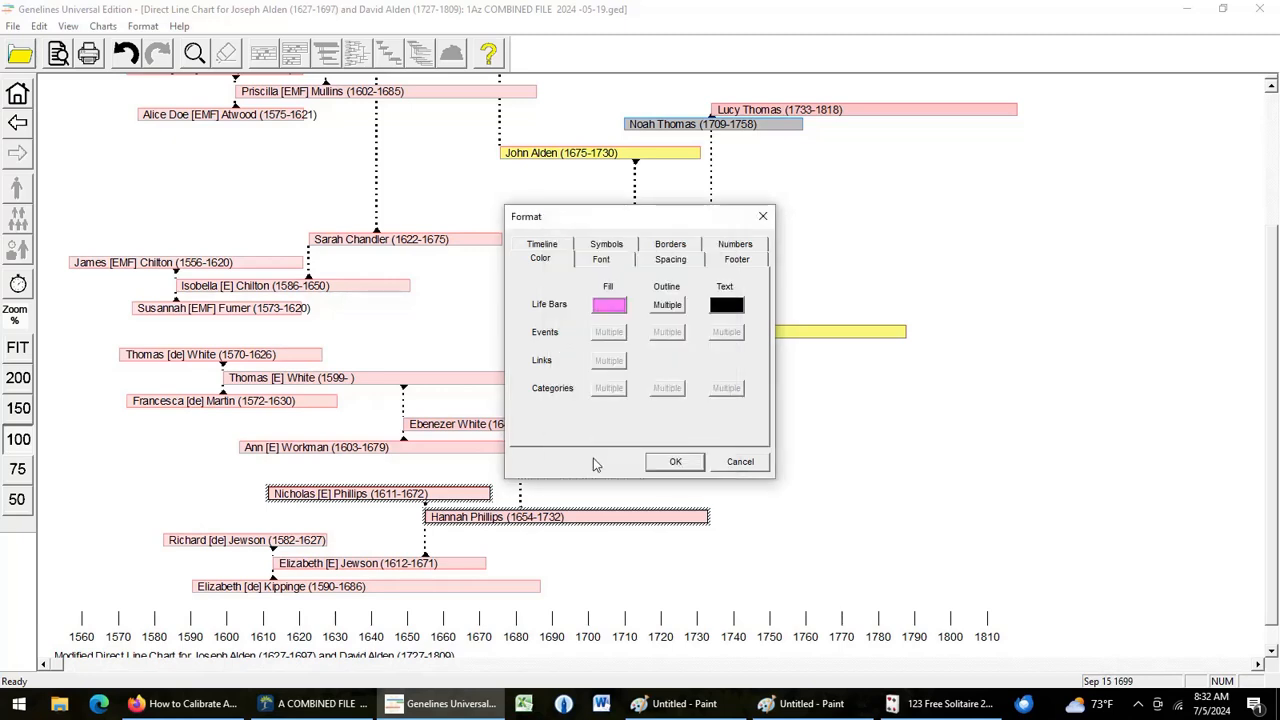
click(674, 462)
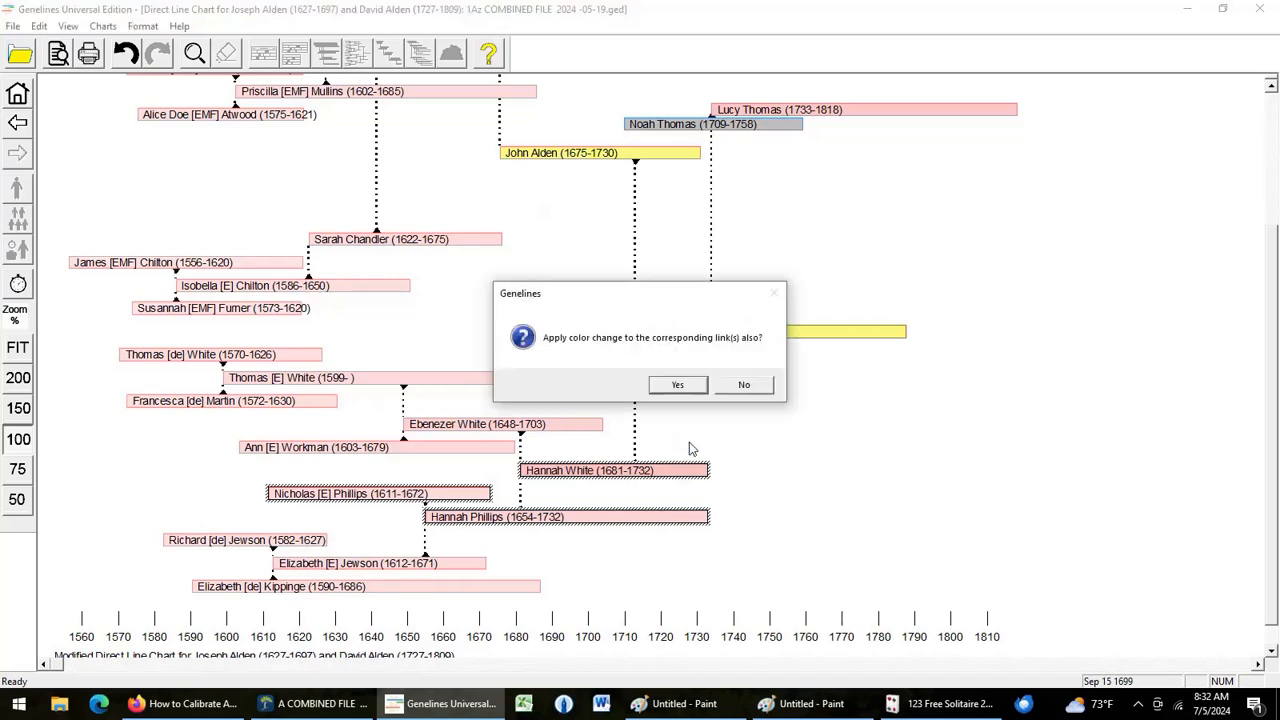
click(680, 385)
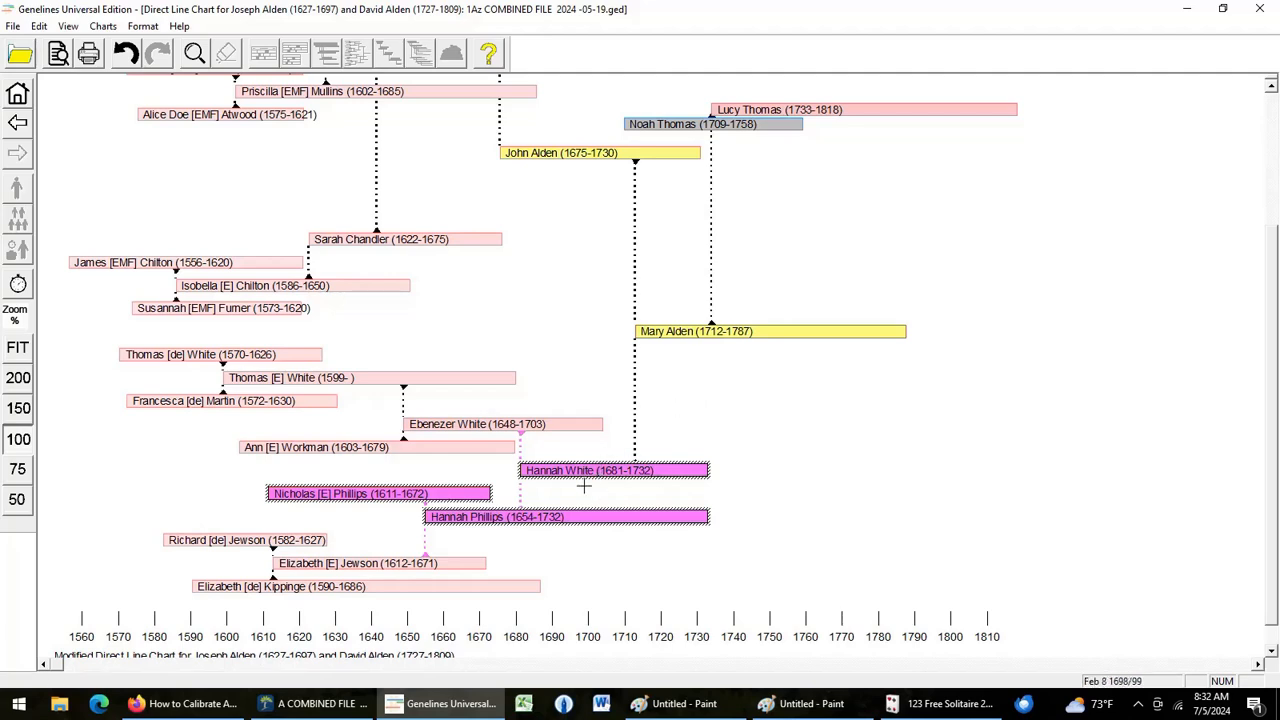
click(784, 512)
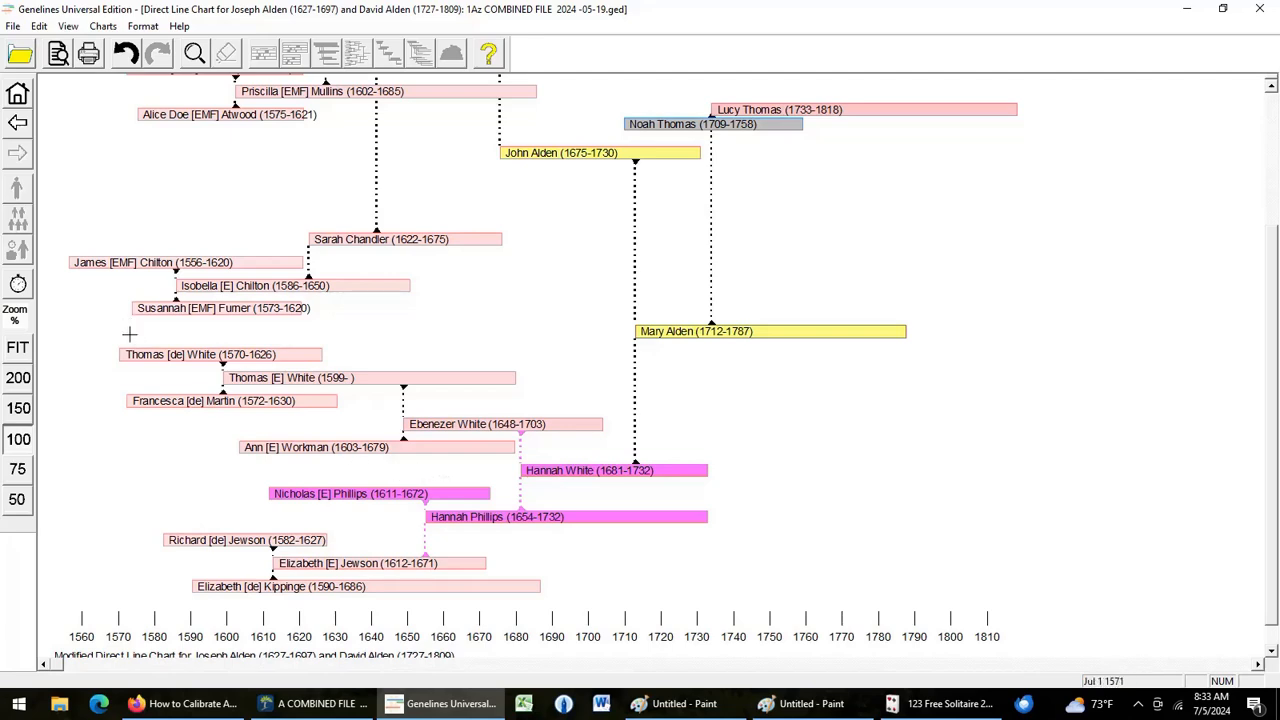
Delete the four pink bars 1570-1626, 1599-, 1572-1630 and 1603-1679, together with their associated links
mouse_move(124, 320)
mouse_down()
mouse_move(372, 452)
mouse_move(446, 465)
mouse_move(390, 464)
mouse_up()
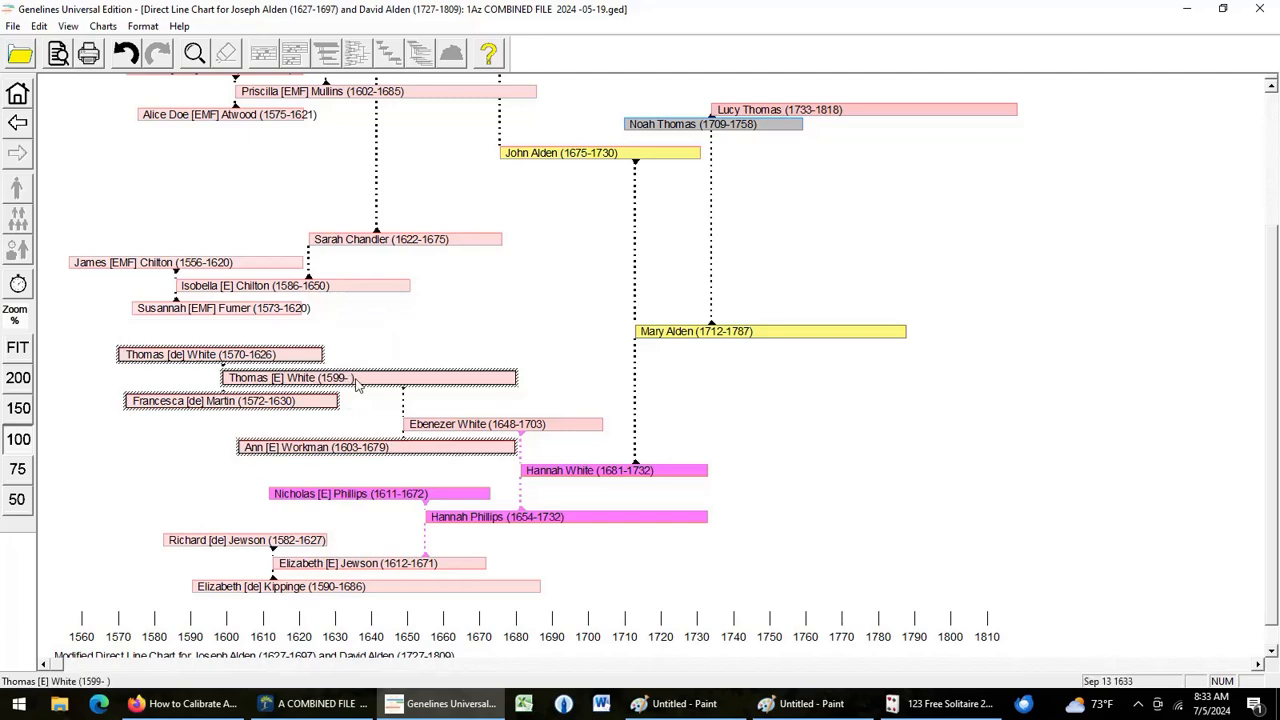
right_click(355, 385)
click(395, 490)
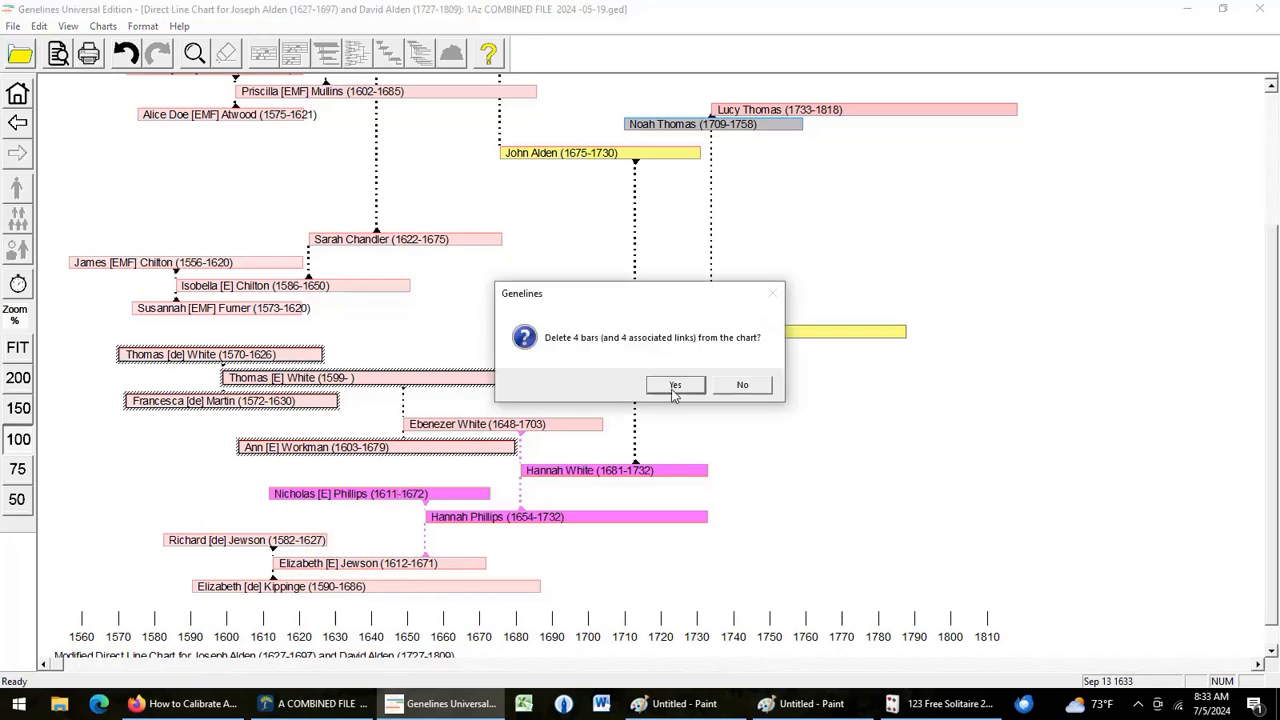
click(675, 387)
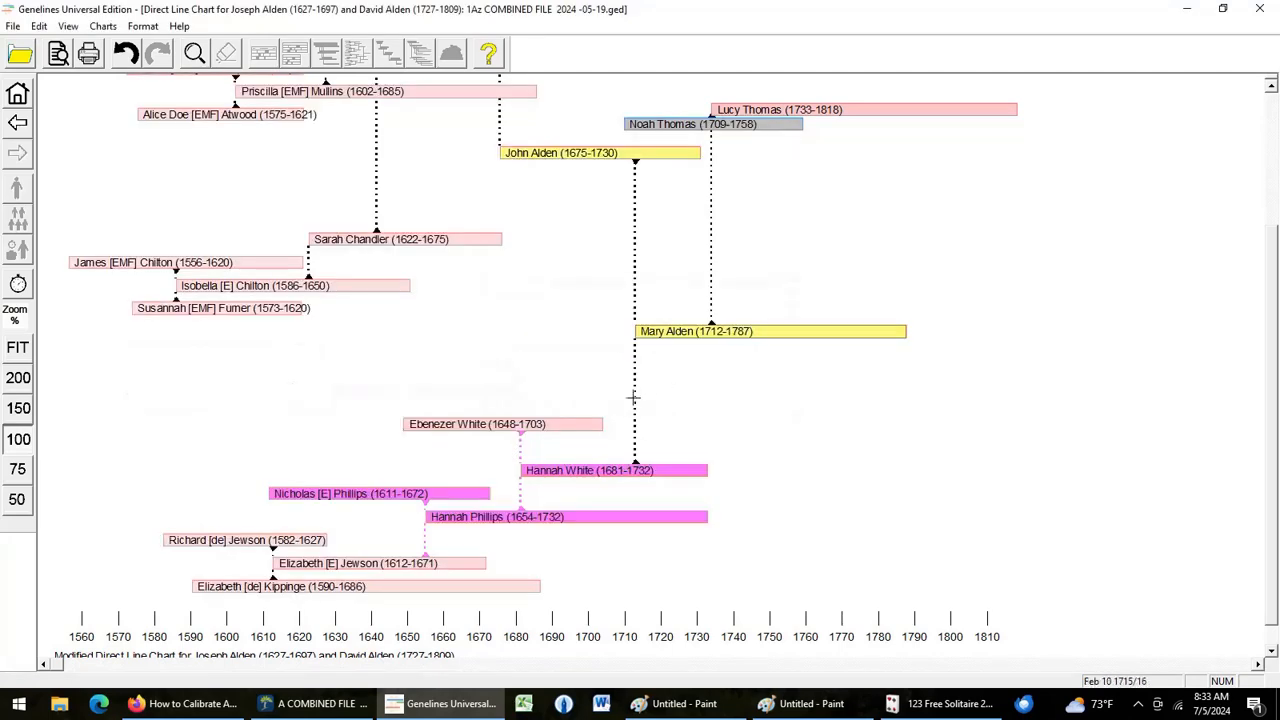
Fill the life bar 1648-1703 with light grey, without applying the colour change to its links
drag(457, 371, 447, 398)
drag(457, 434, 426, 449)
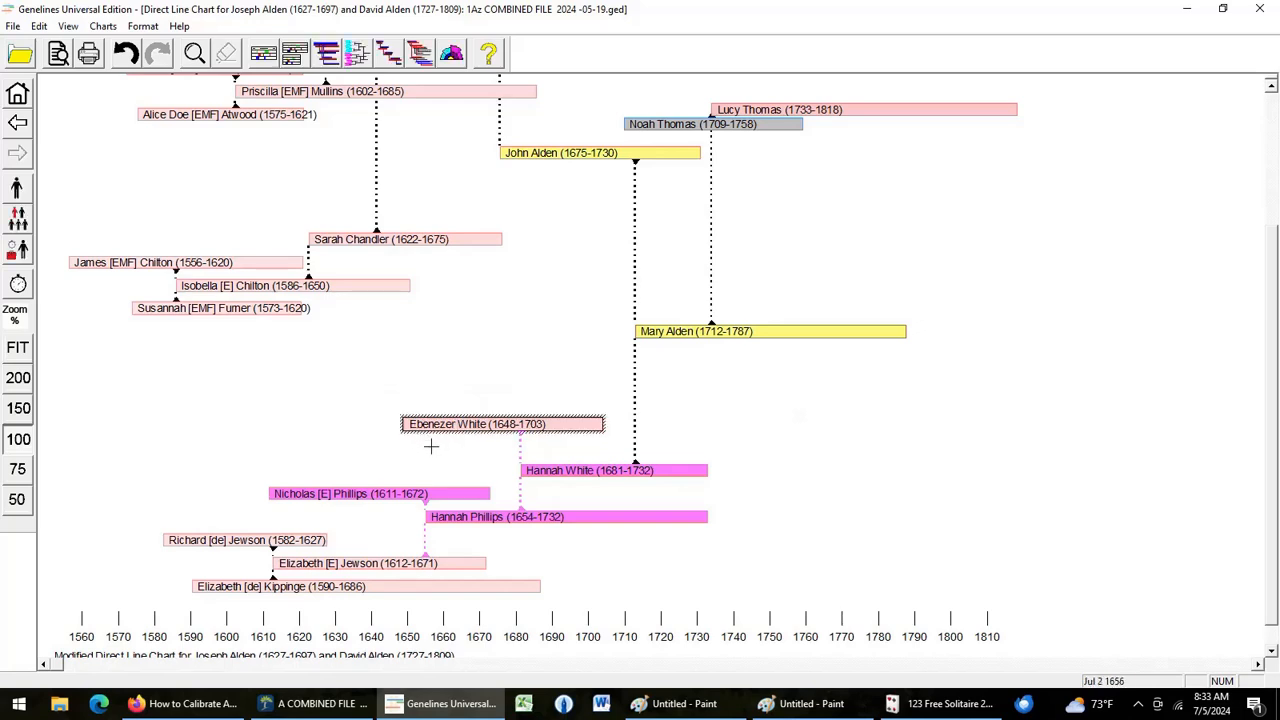
right_click(488, 428)
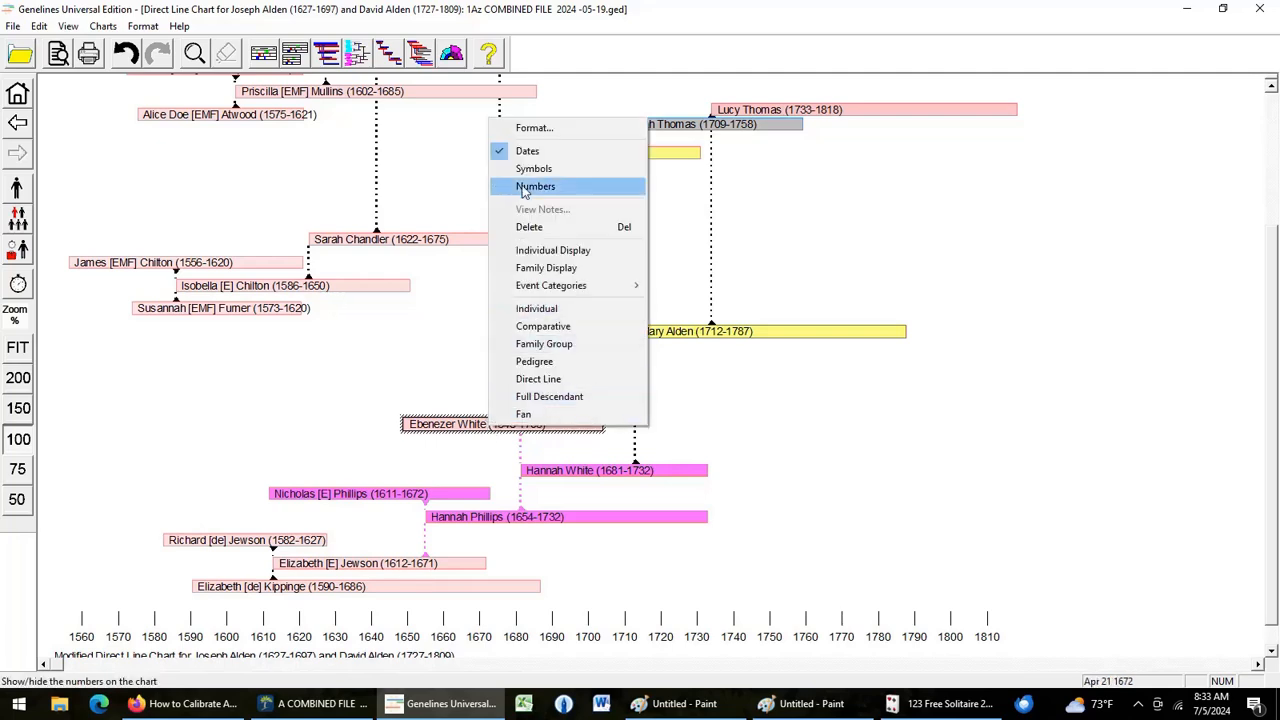
click(555, 130)
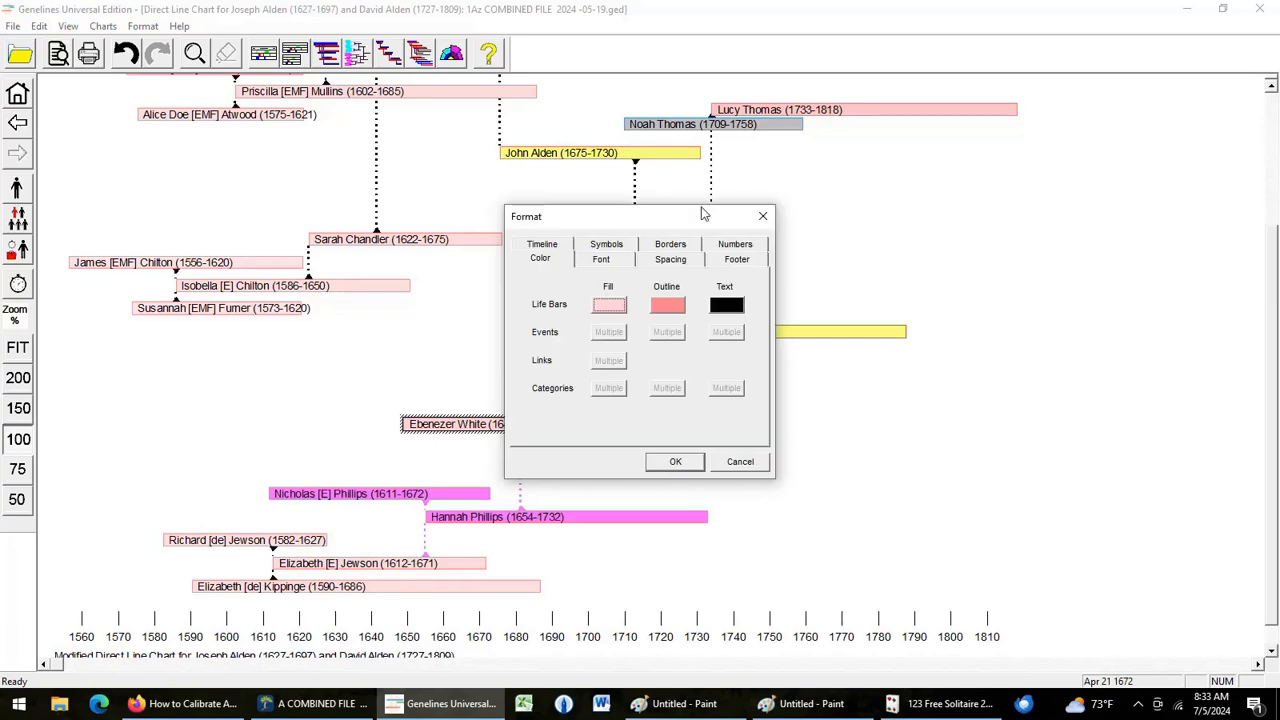
click(617, 299)
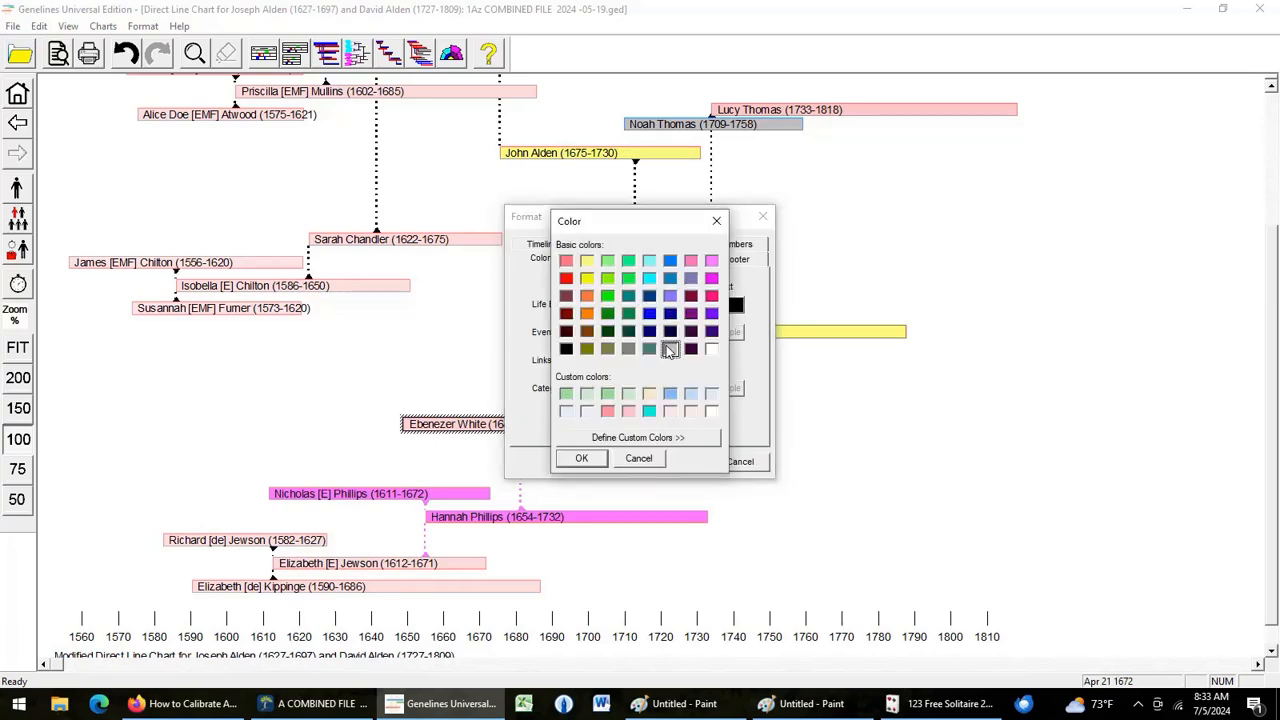
click(581, 458)
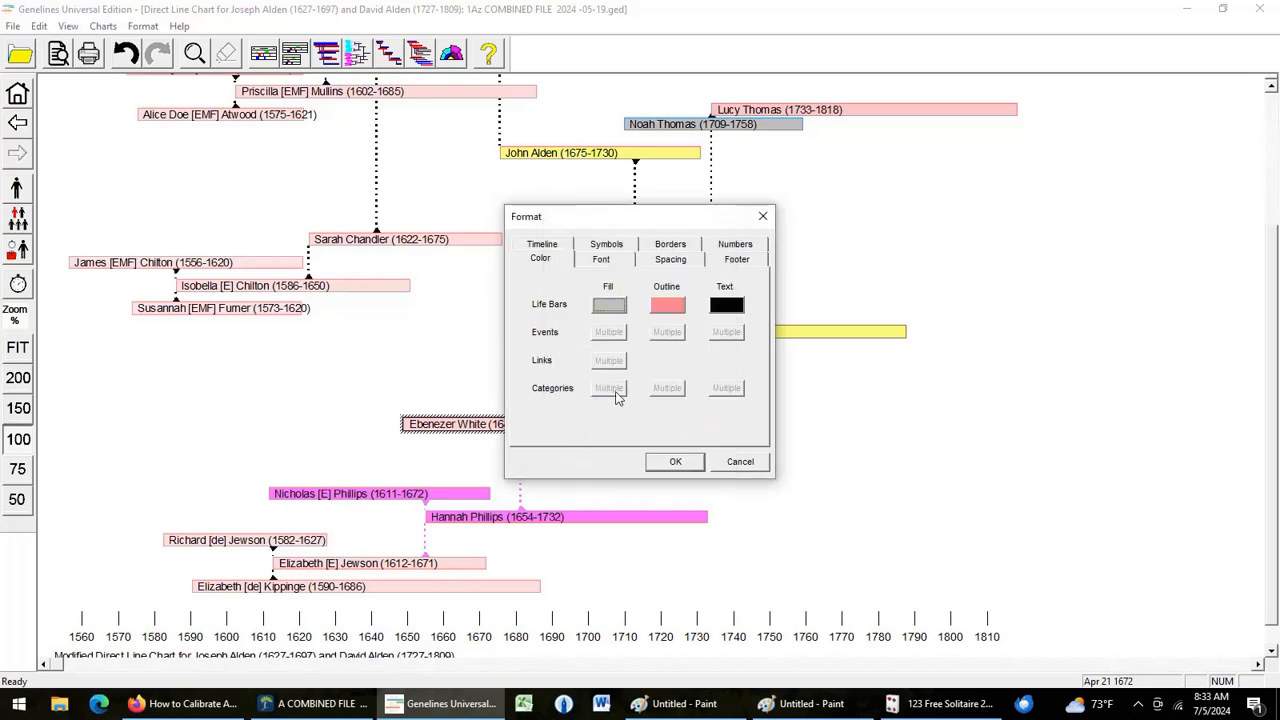
click(690, 462)
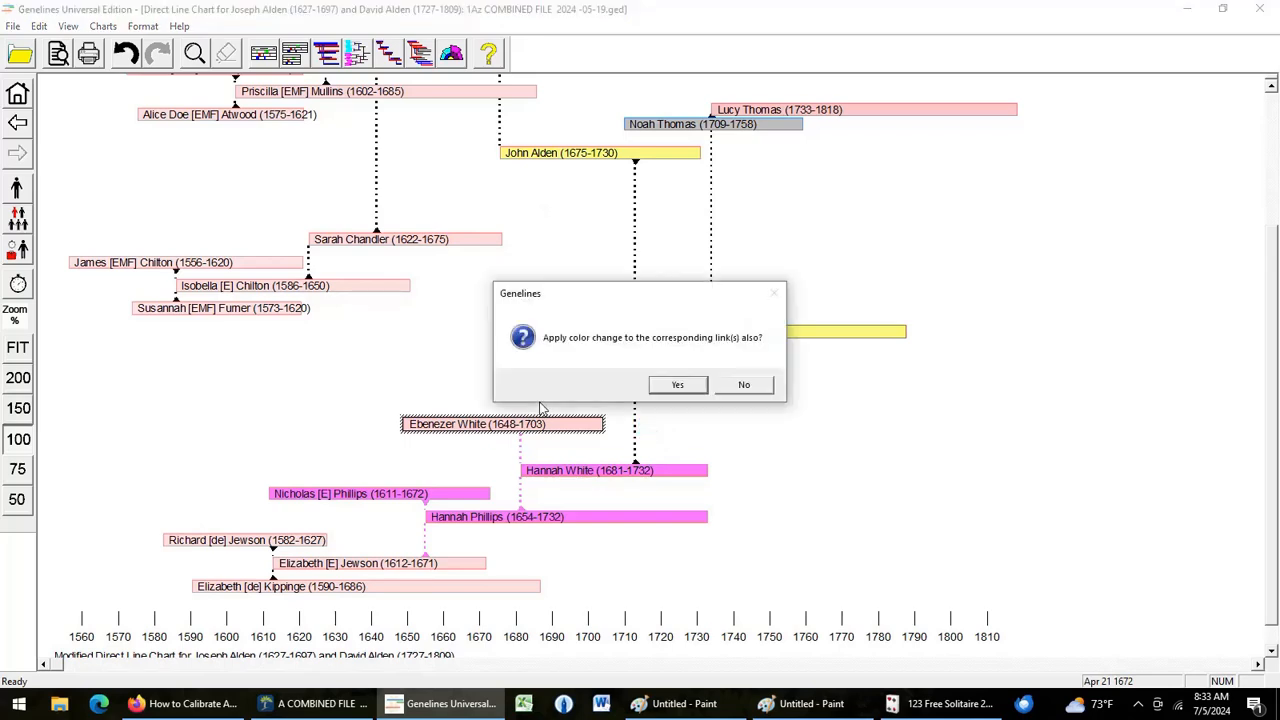
click(745, 386)
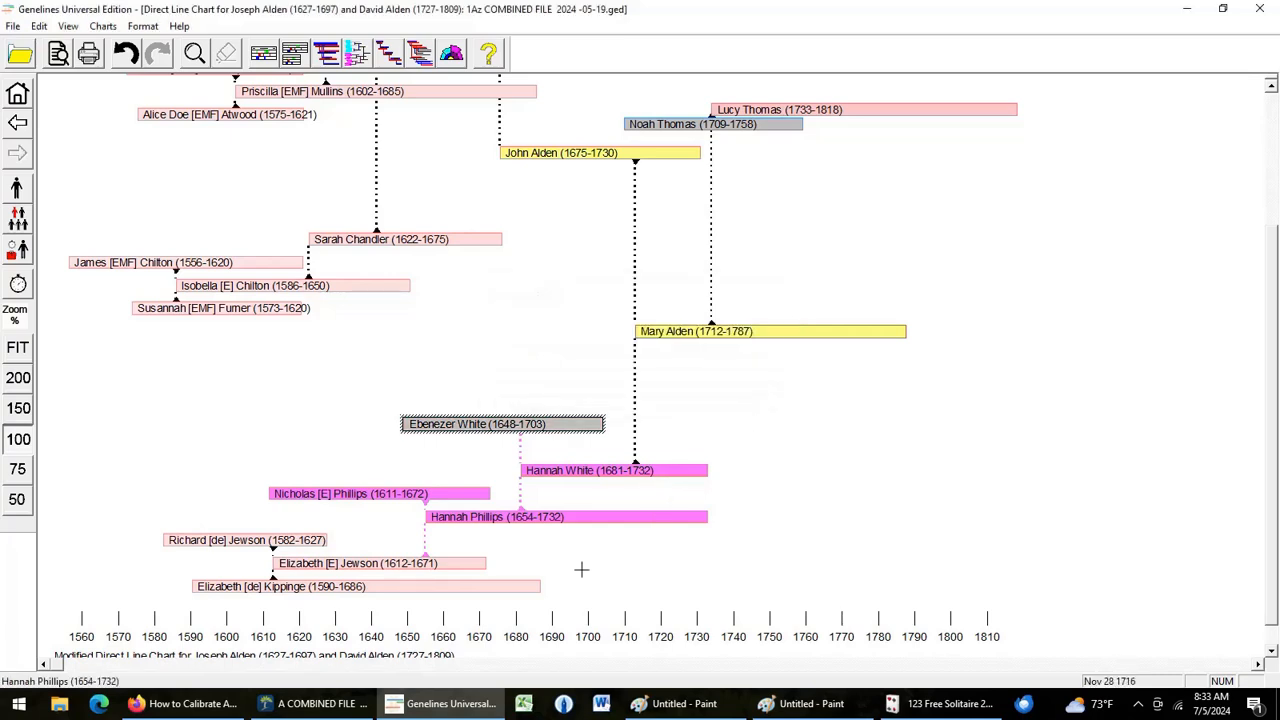
Delete the pink bars 1582-1627 and 1590-1686 with their associated links, and move the remaining five-bar group (1648-1703 through 1612-1671) up
click(229, 510)
drag(295, 593, 298, 597)
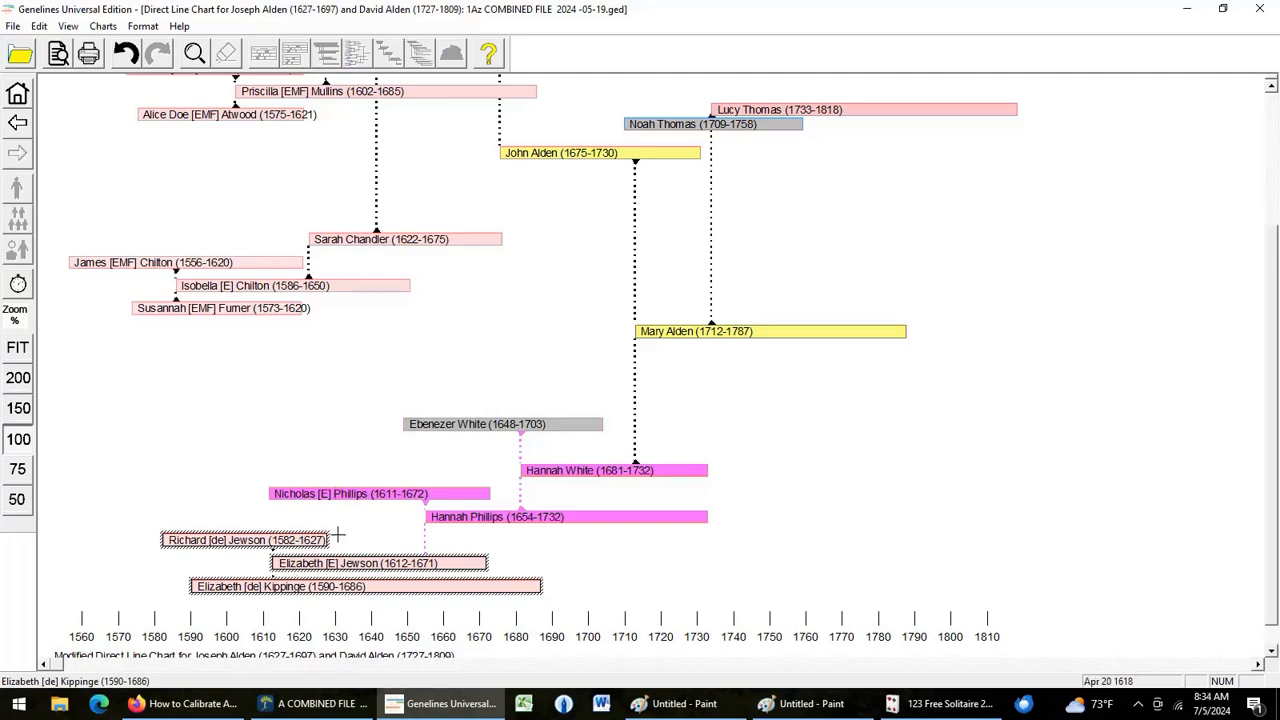
drag(172, 487, 218, 605)
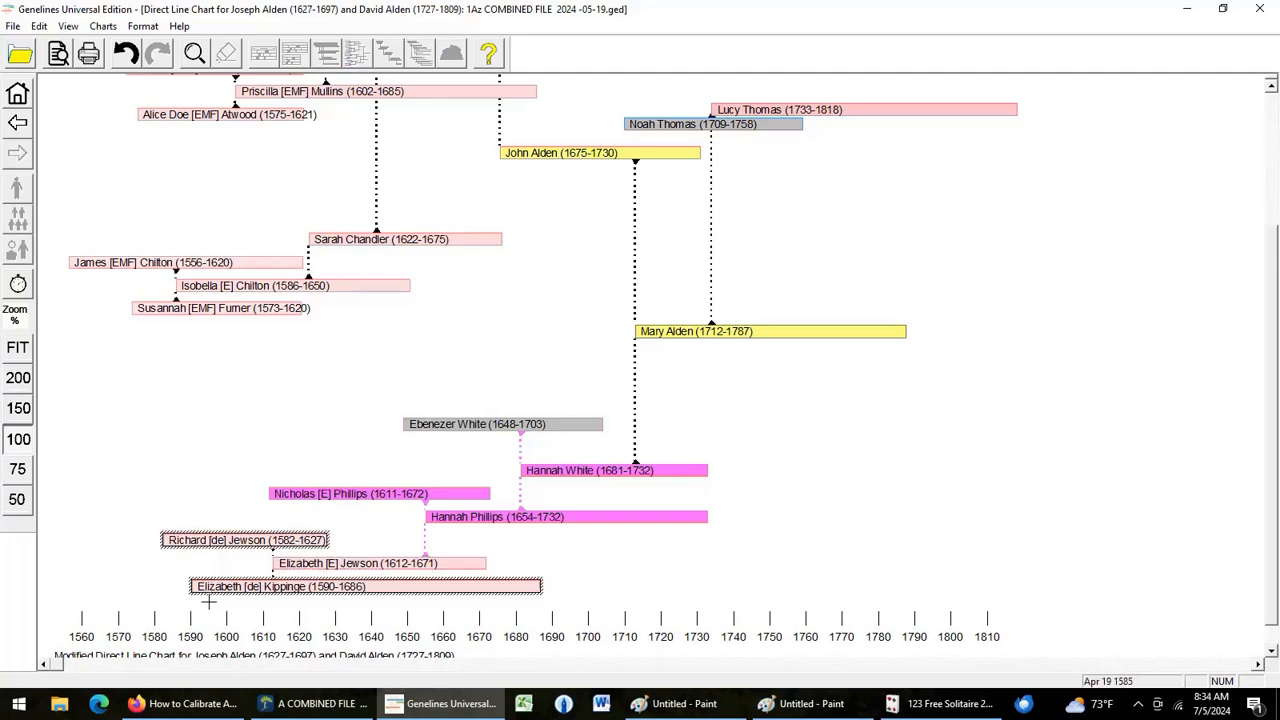
right_click(228, 549)
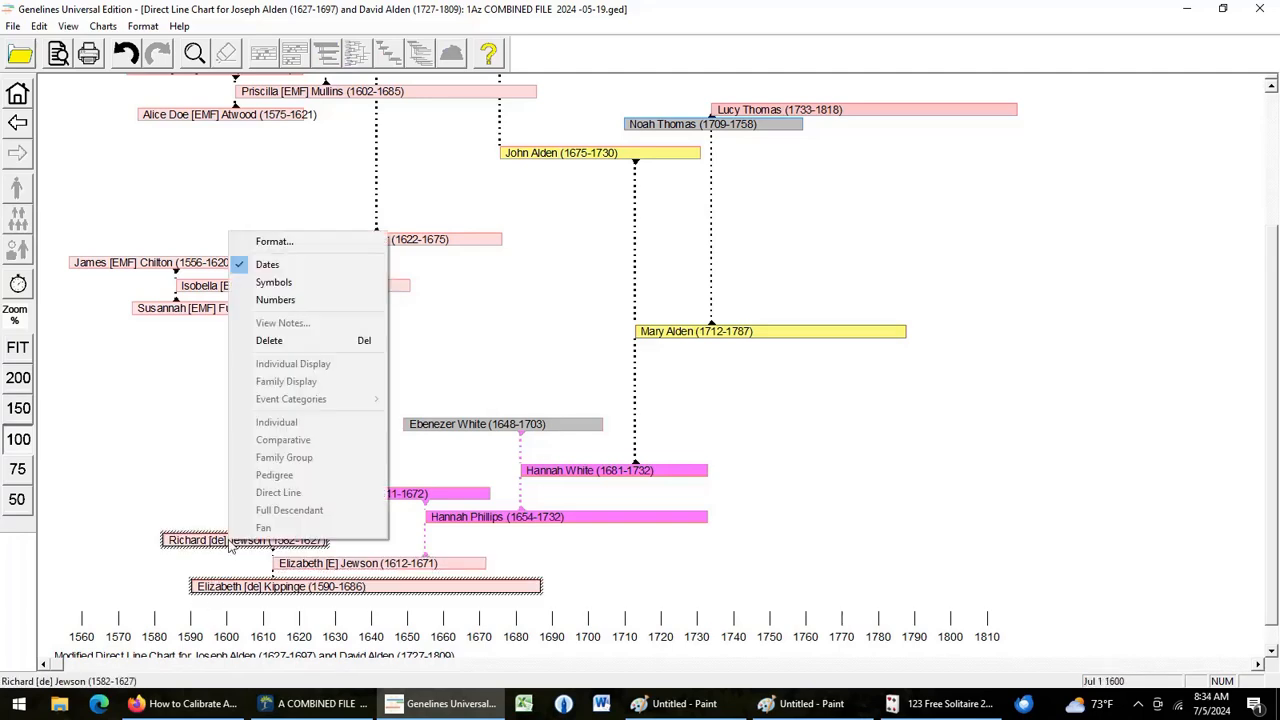
click(279, 341)
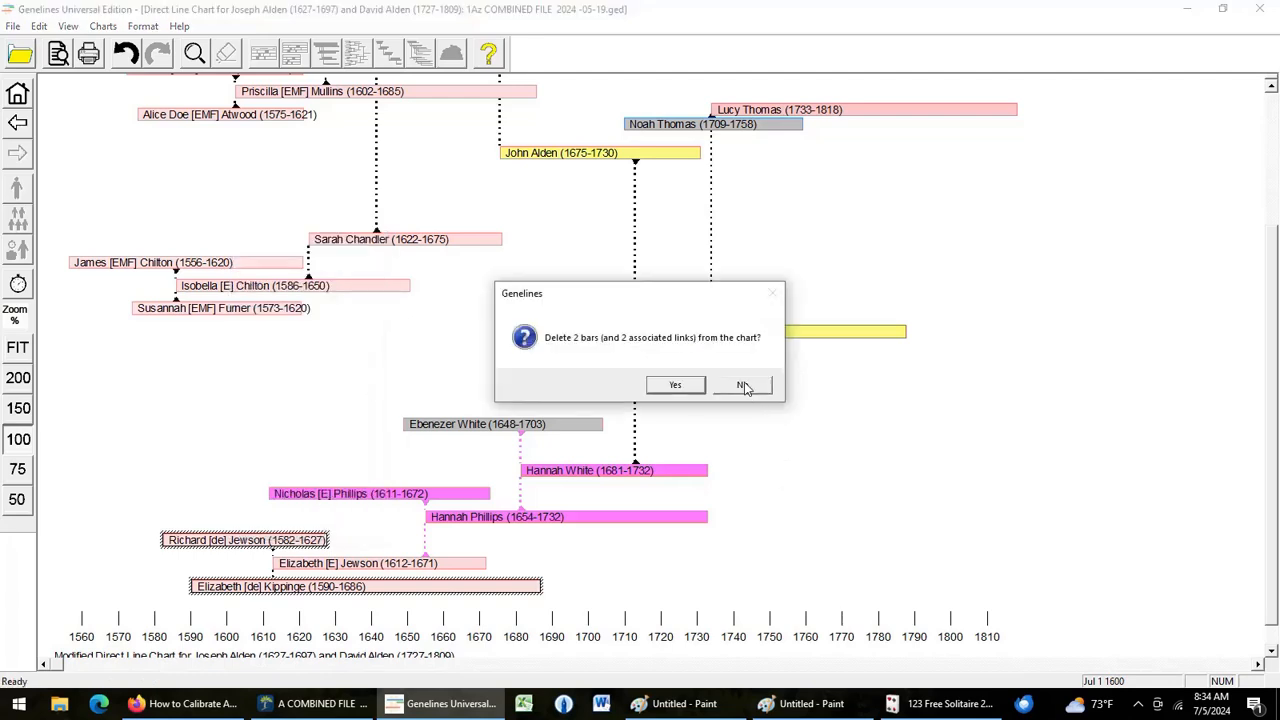
click(697, 386)
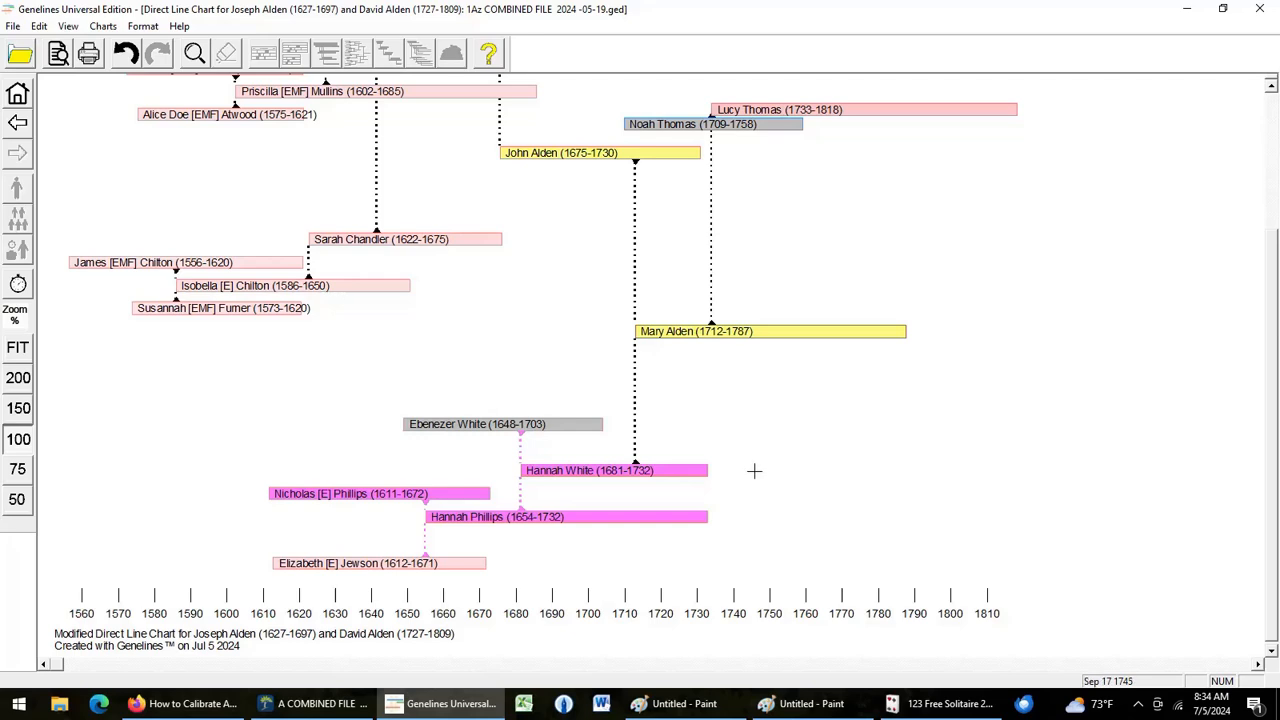
mouse_move(288, 401)
mouse_down()
mouse_move(429, 400)
mouse_move(525, 568)
mouse_up()
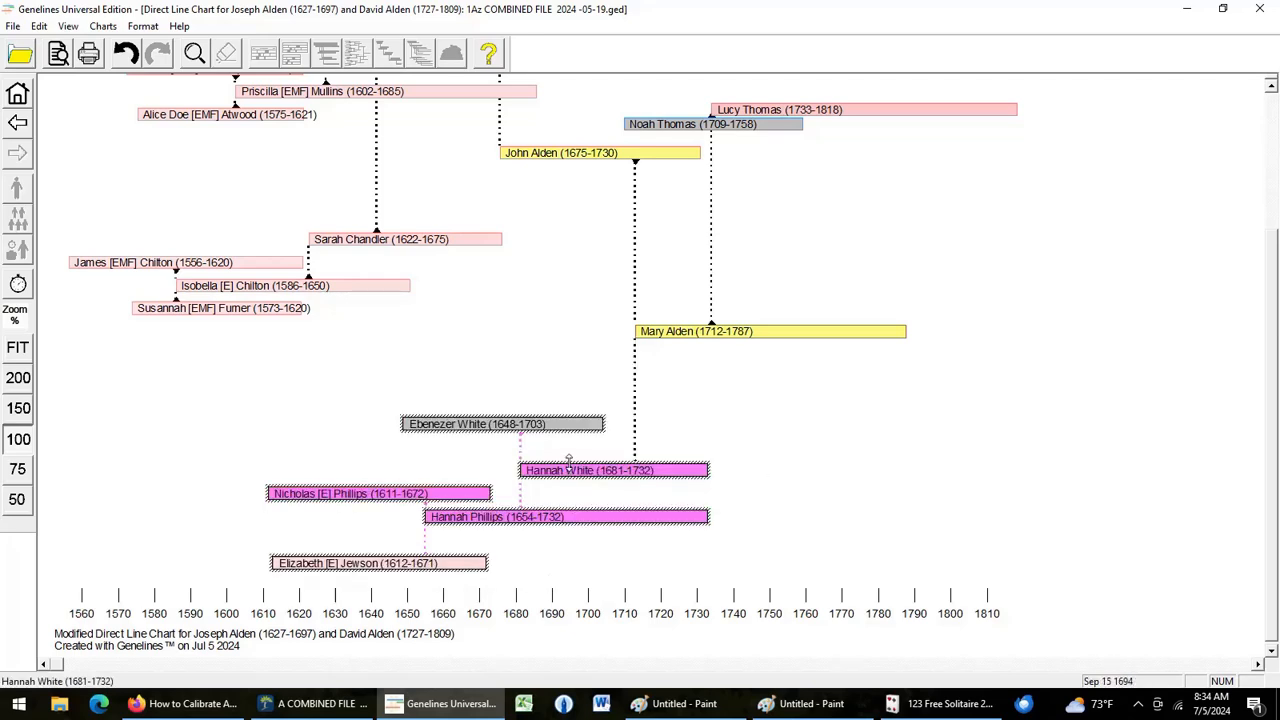
drag(568, 462, 564, 369)
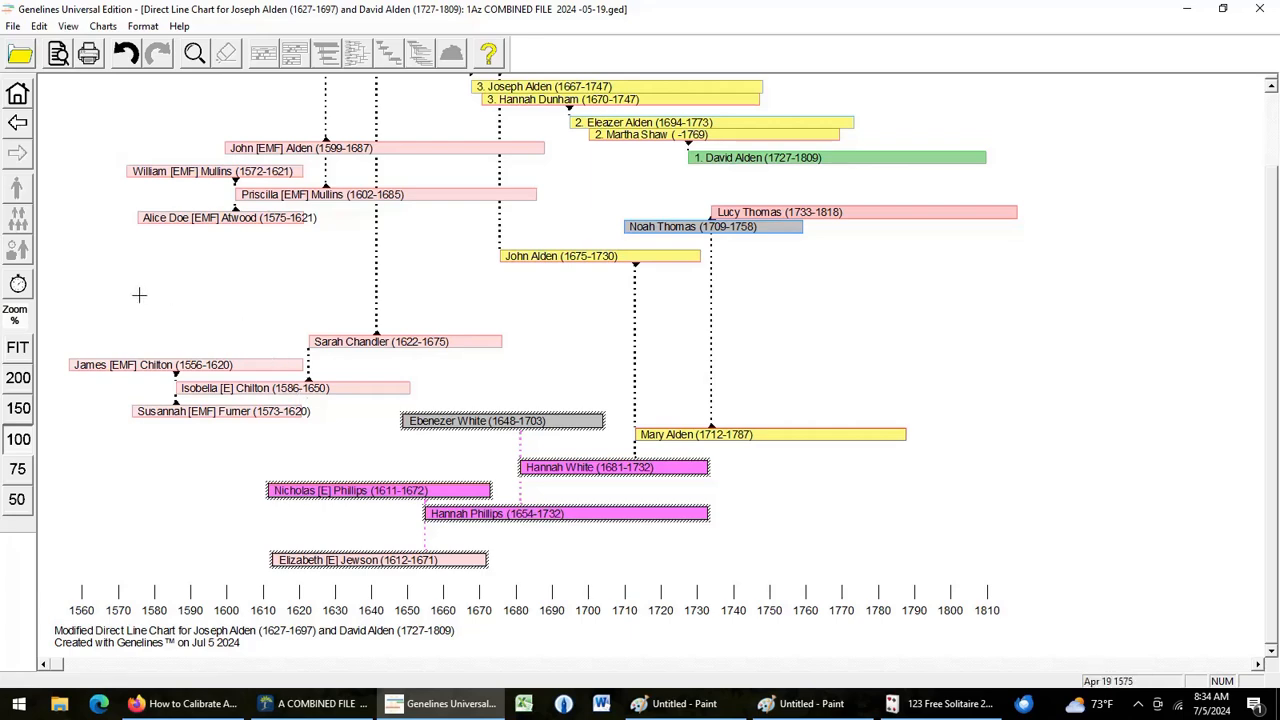
Delete the three pink bars 1556-1620, 1586-1650 and 1573-1620, together with their associated links
mouse_move(134, 295)
mouse_down()
mouse_move(197, 455)
mouse_move(233, 450)
mouse_up()
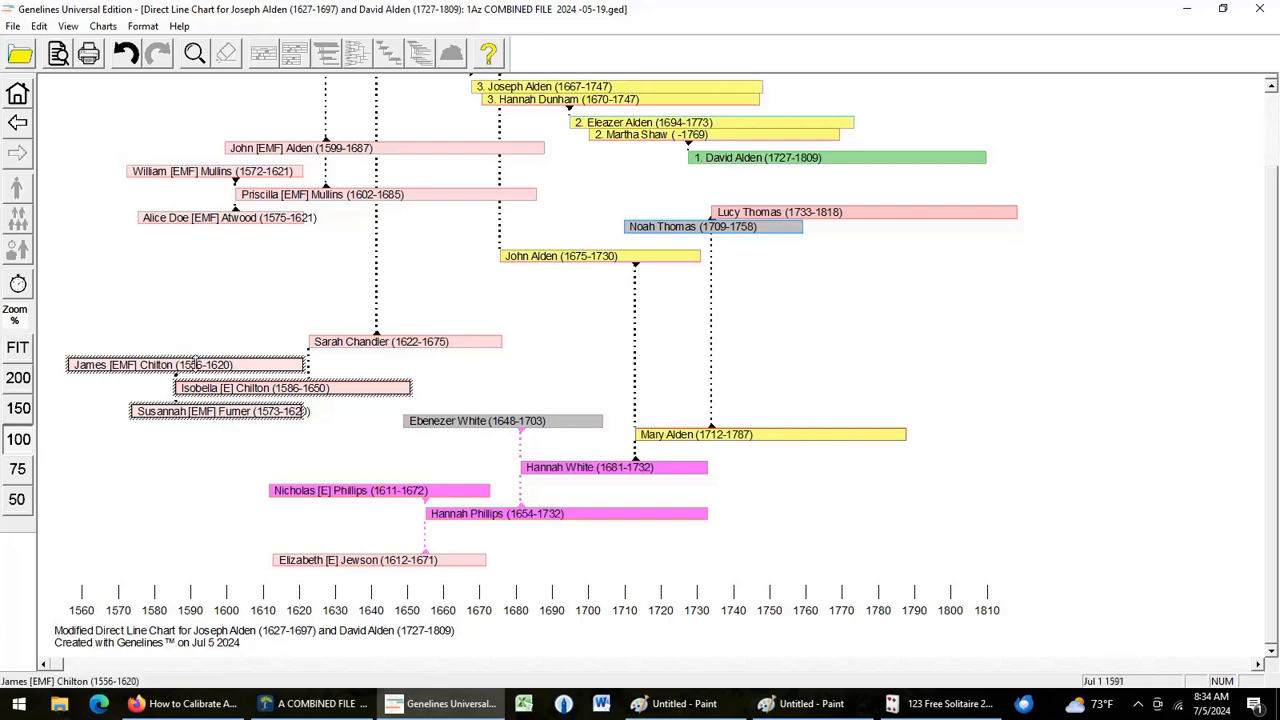
right_click(195, 365)
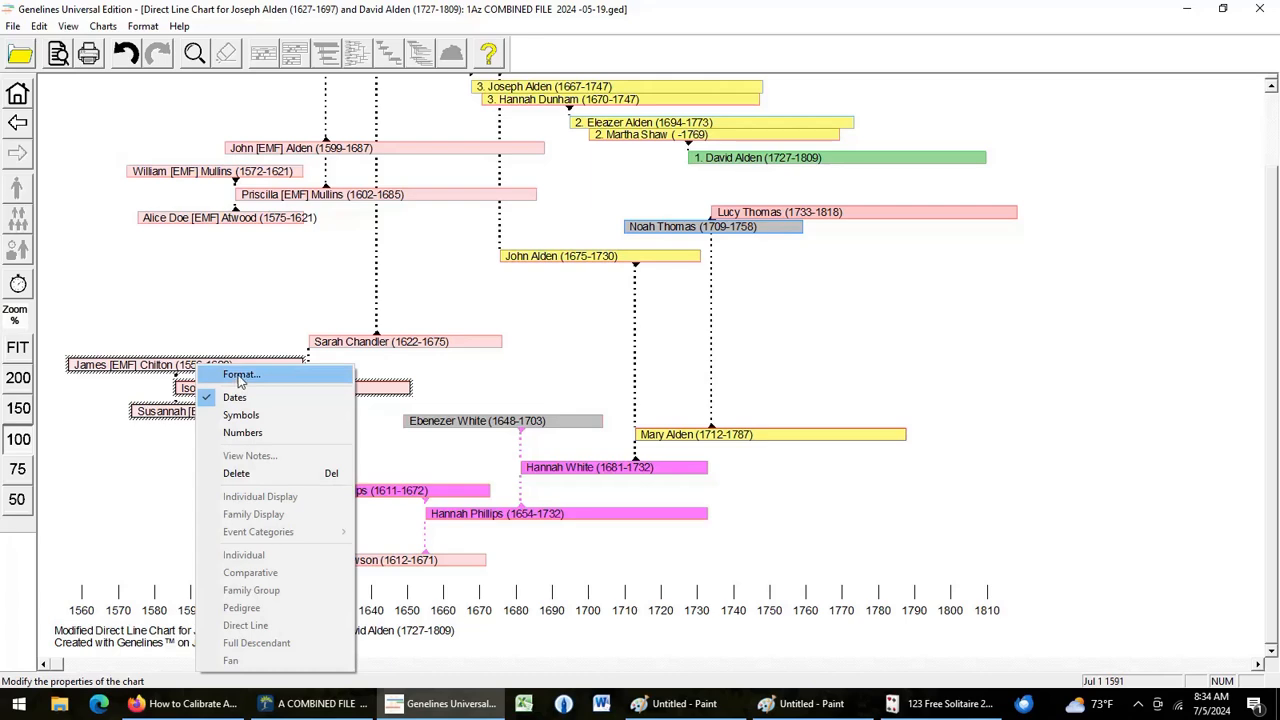
click(285, 474)
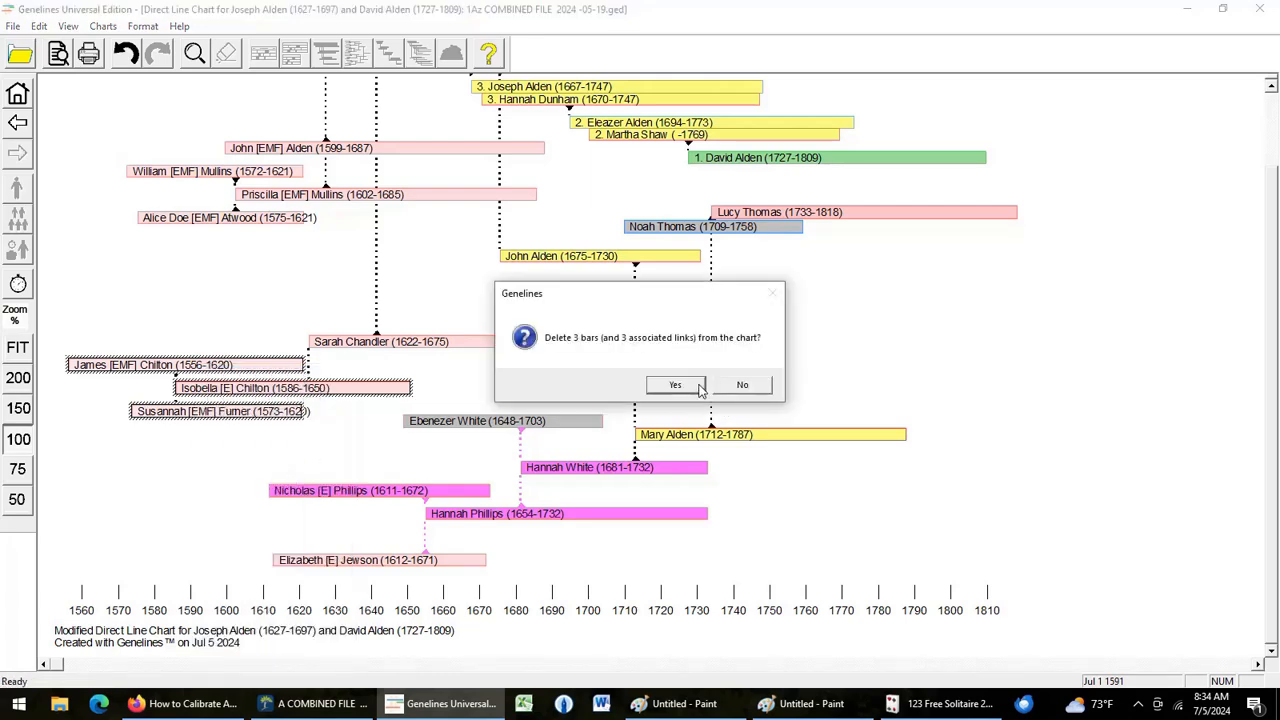
click(700, 388)
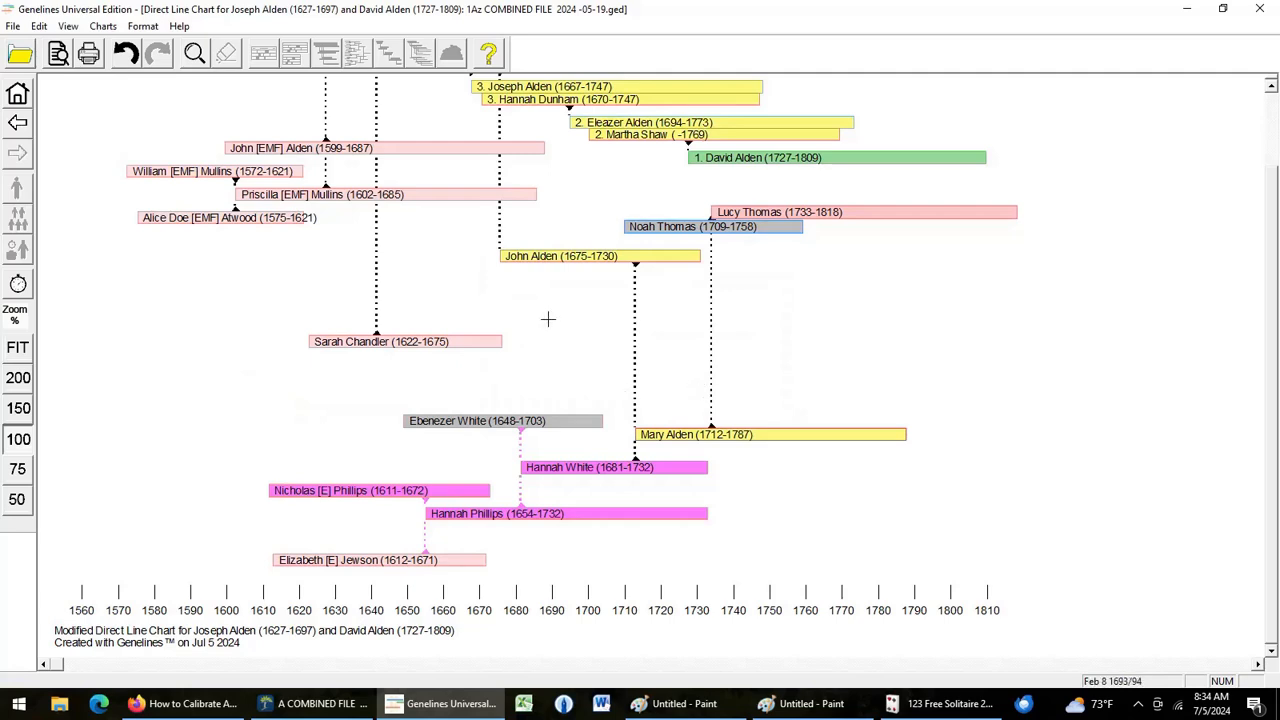
Fill the life bar 1622-1675 with light grey, leaving the colour of its links out of the change
scroll(549, 317, up, 2)
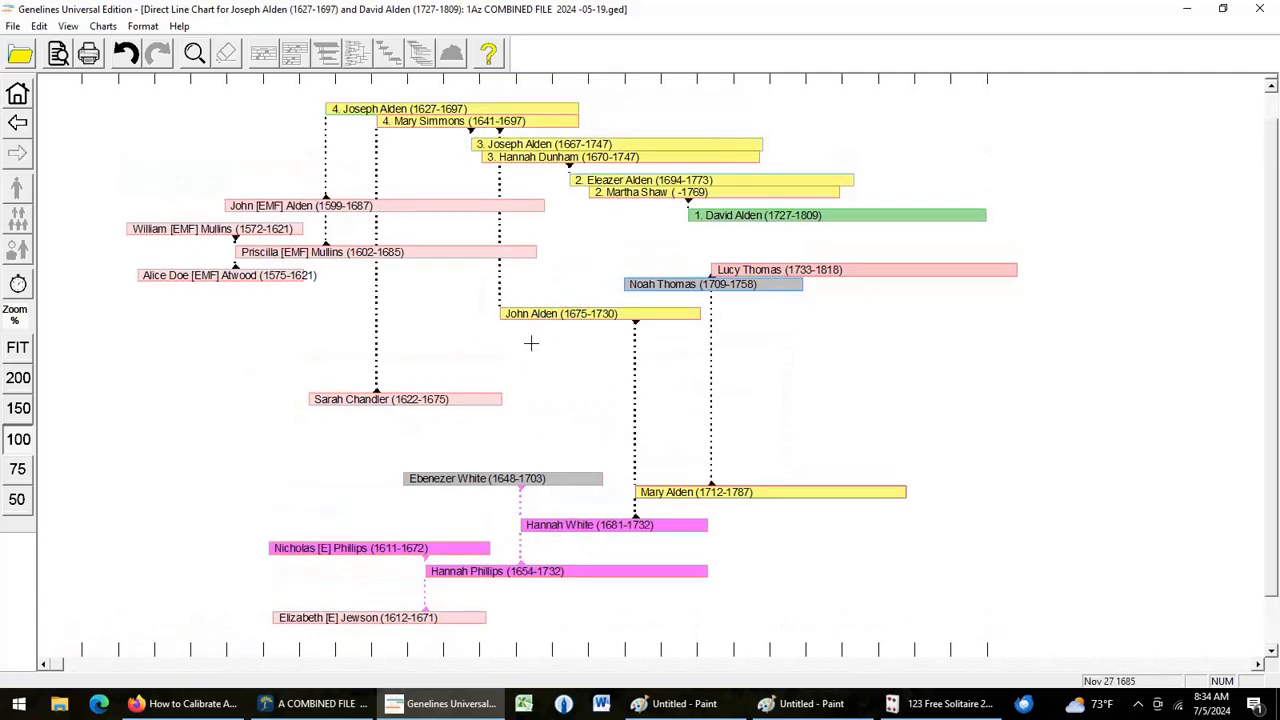
click(420, 399)
right_click(424, 397)
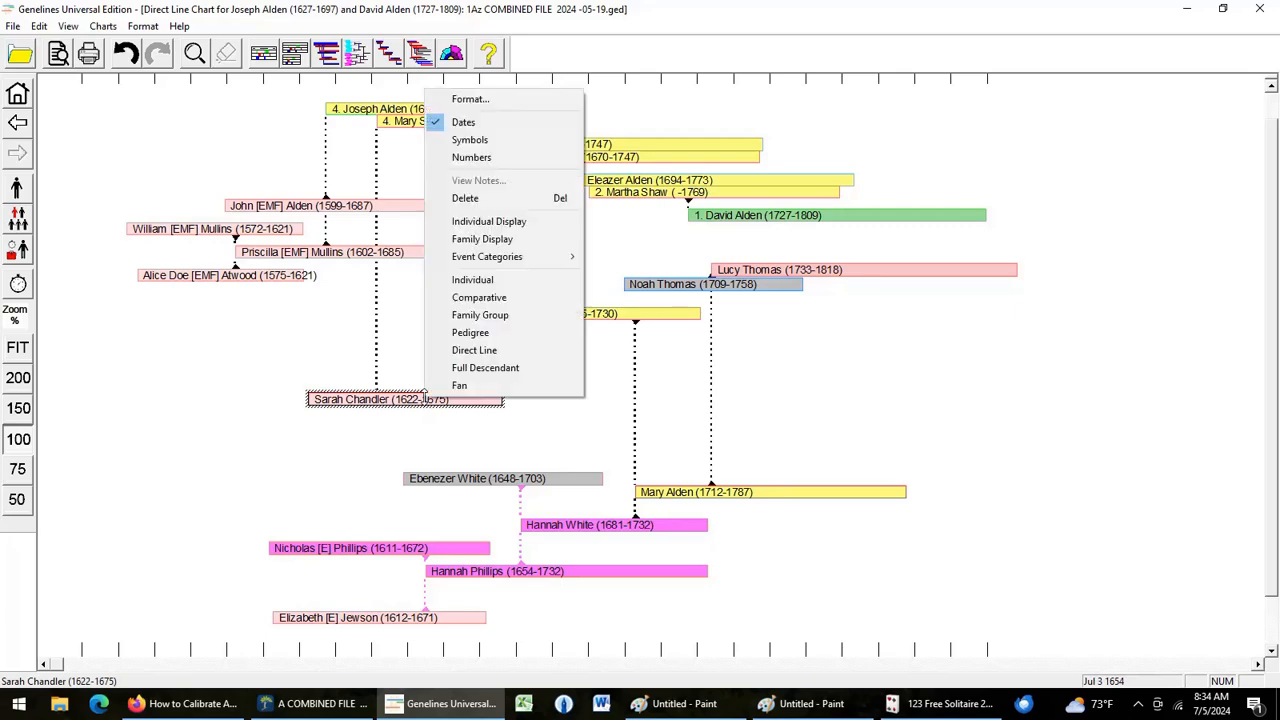
click(479, 199)
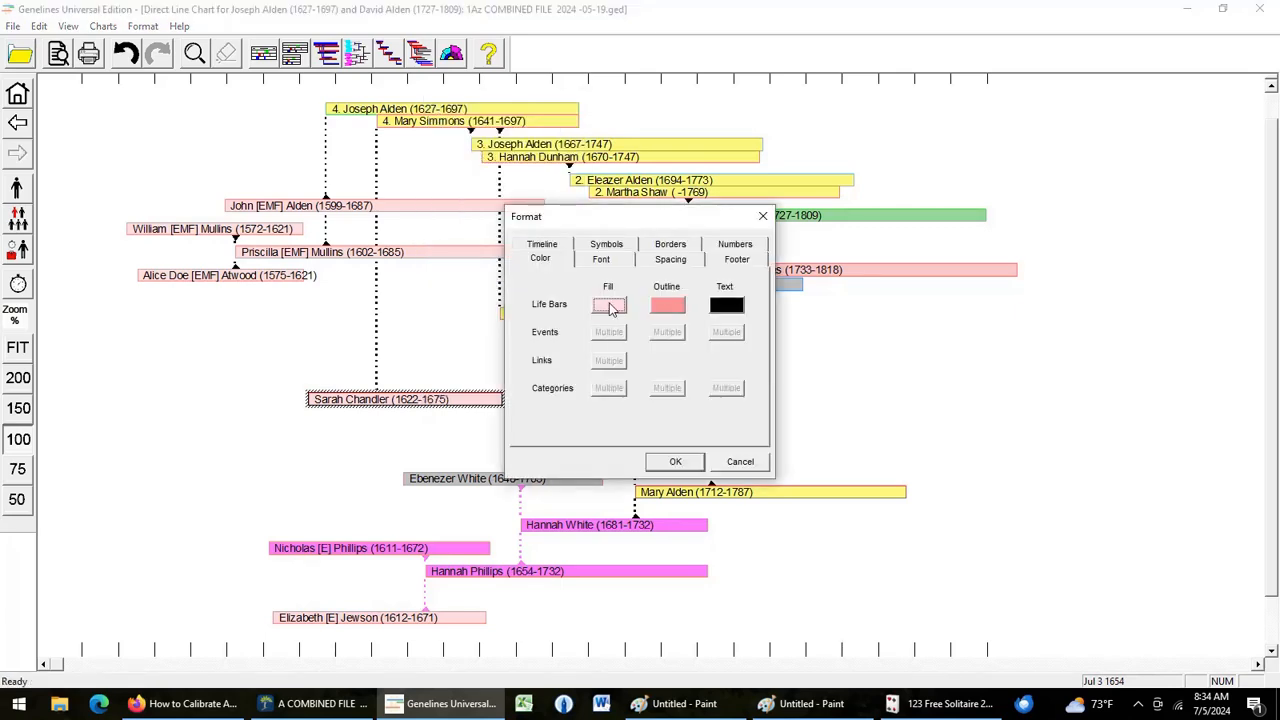
click(610, 306)
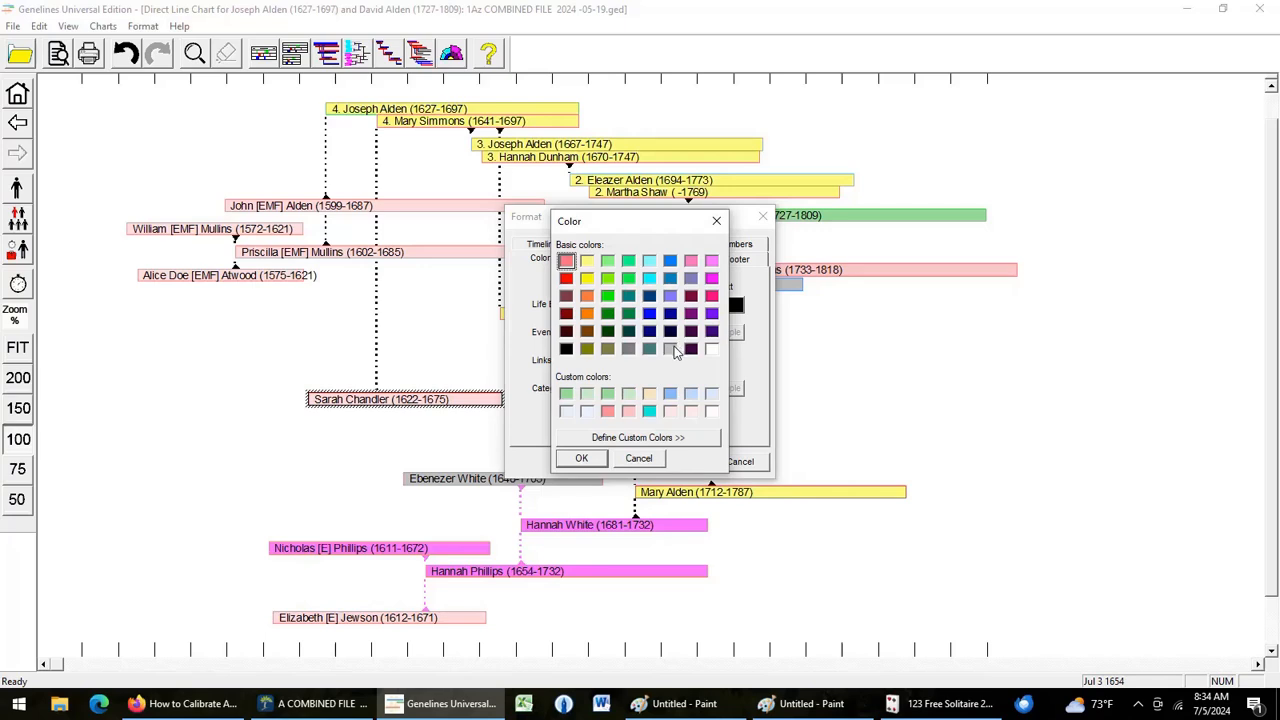
click(670, 349)
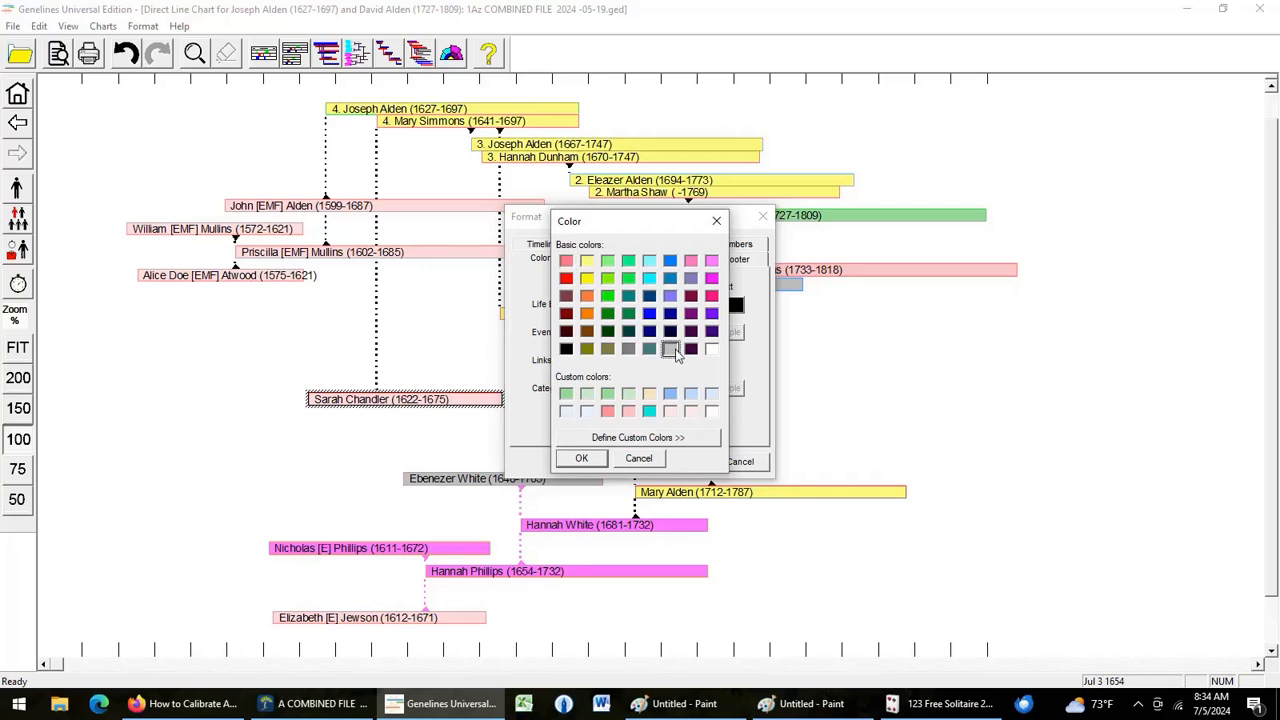
click(582, 459)
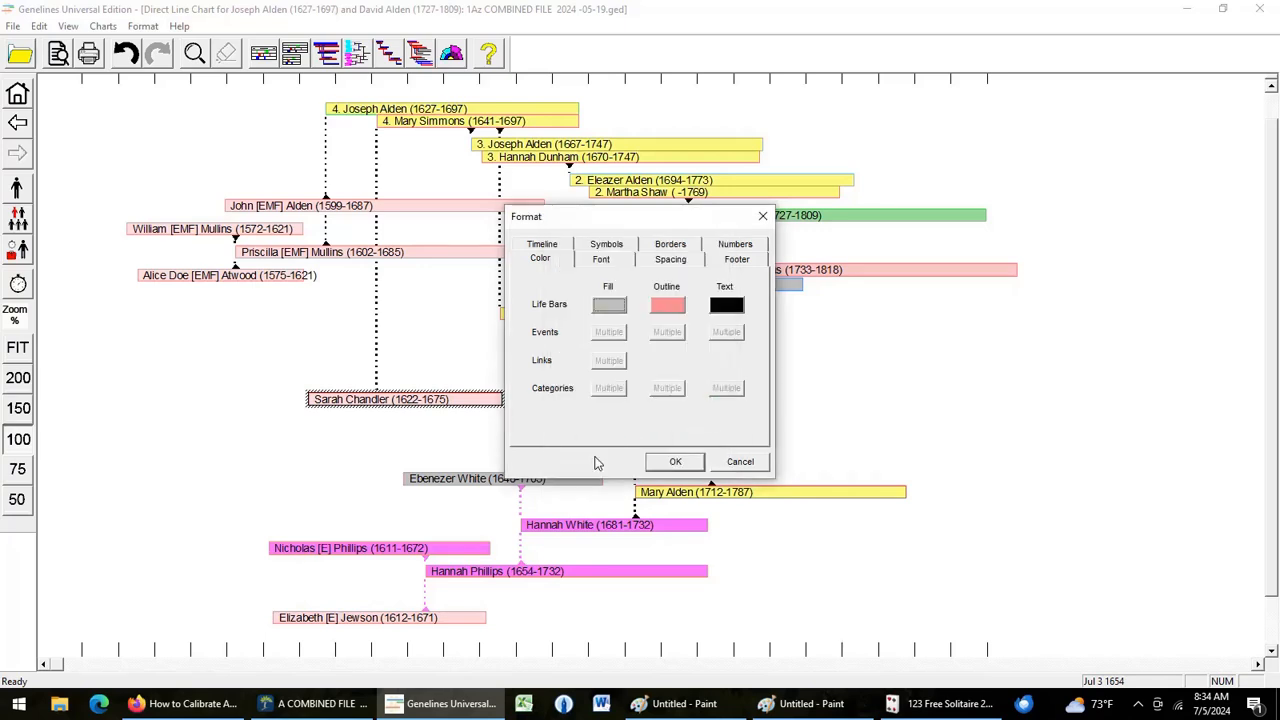
click(684, 463)
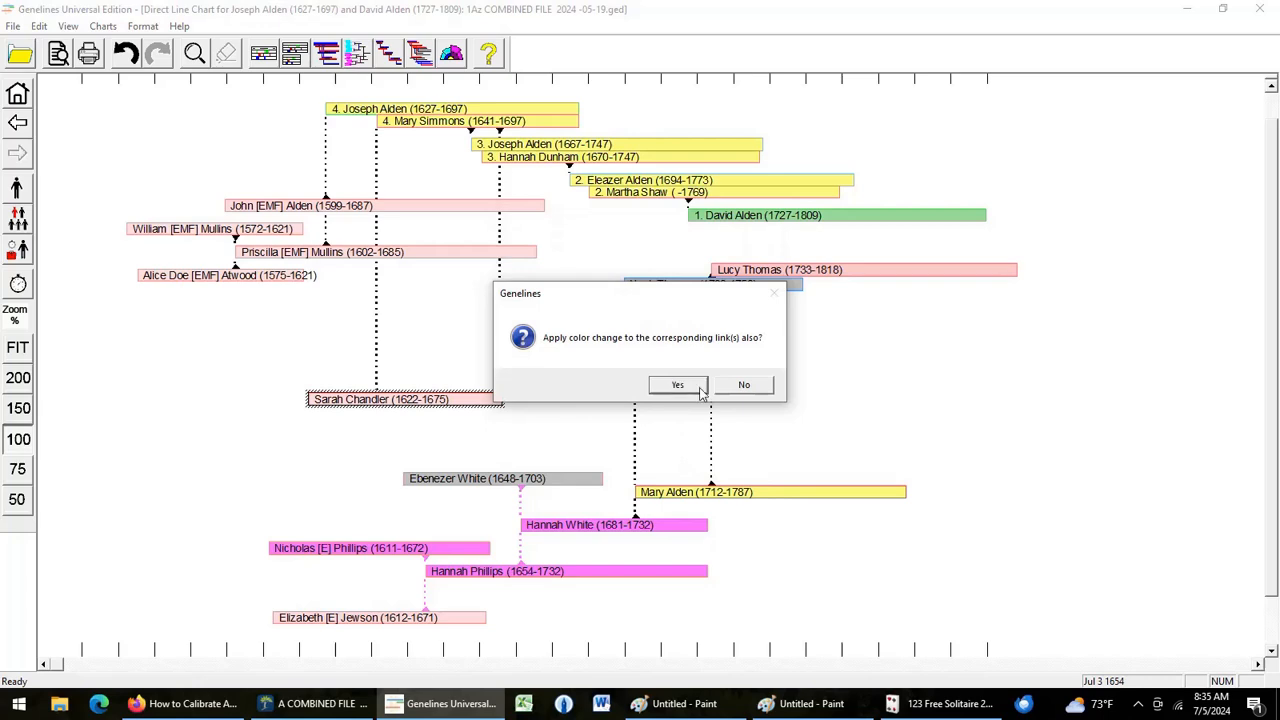
click(733, 390)
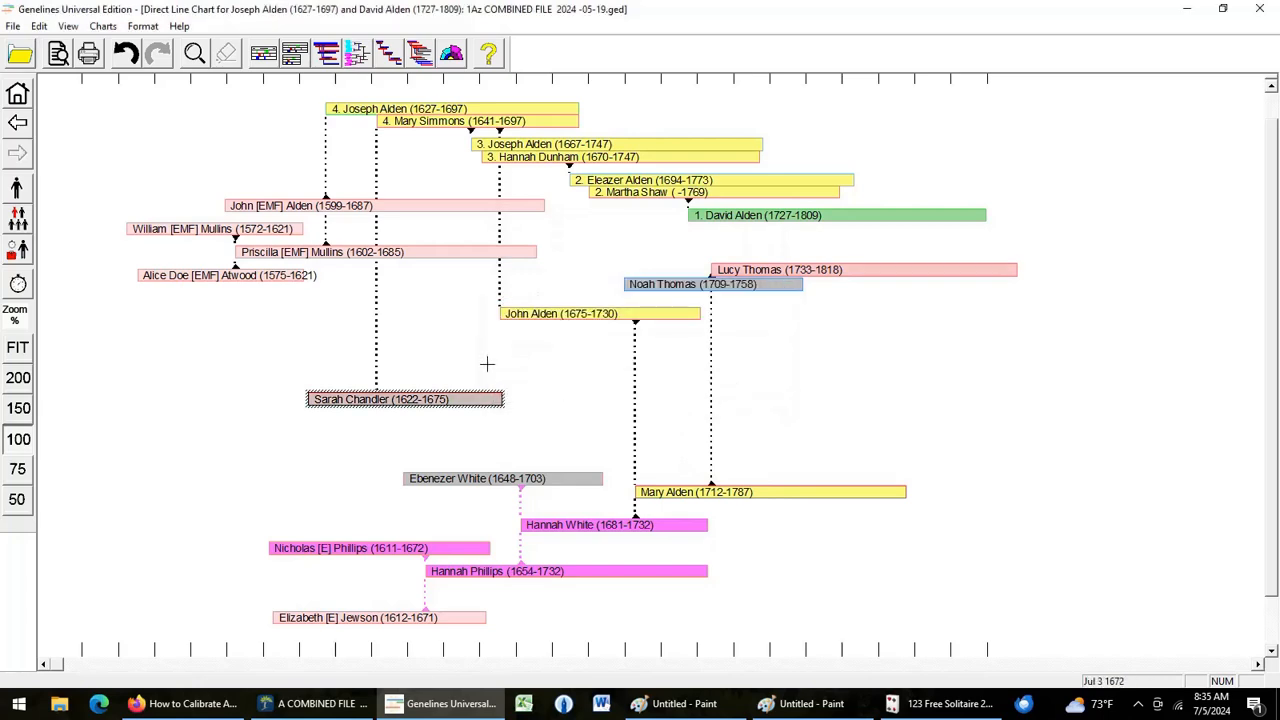
Move the four pink bars 1599-1687, 1572-1621, 1602-1685 and 1575-1621 together slightly up, closer to the yellow direct line
scroll(471, 346, down, 1)
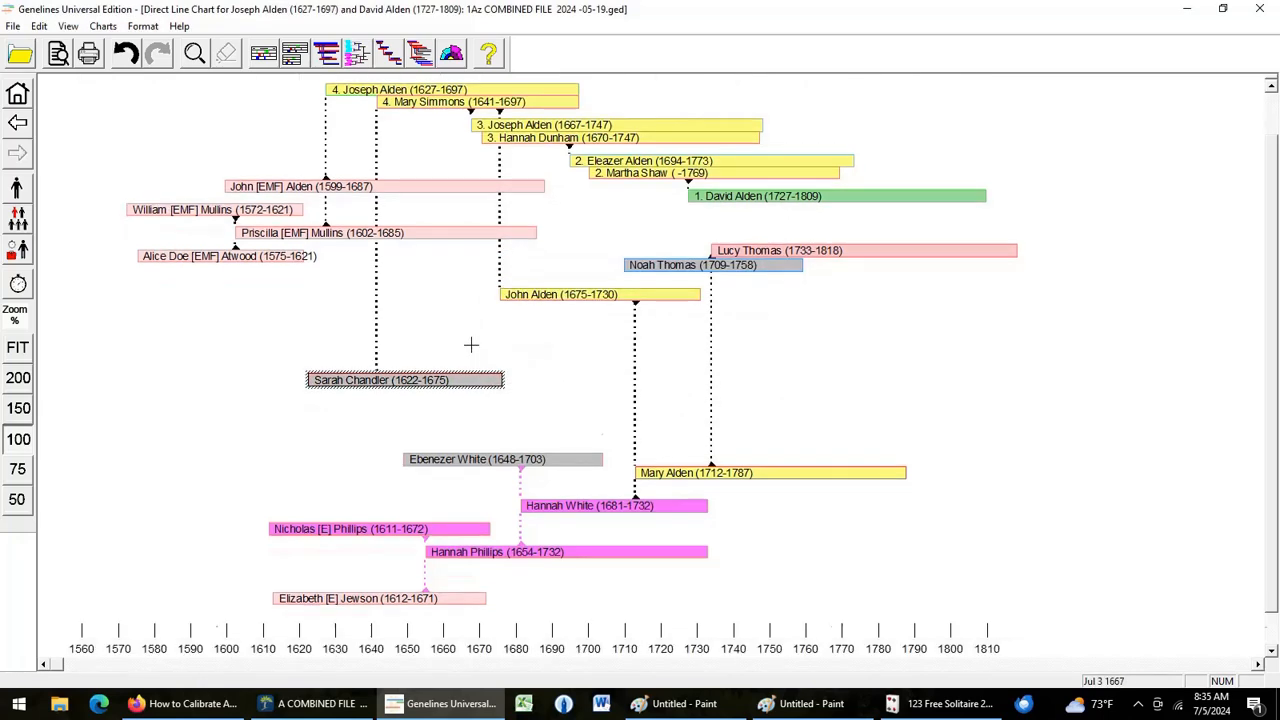
scroll(471, 345, up, 2)
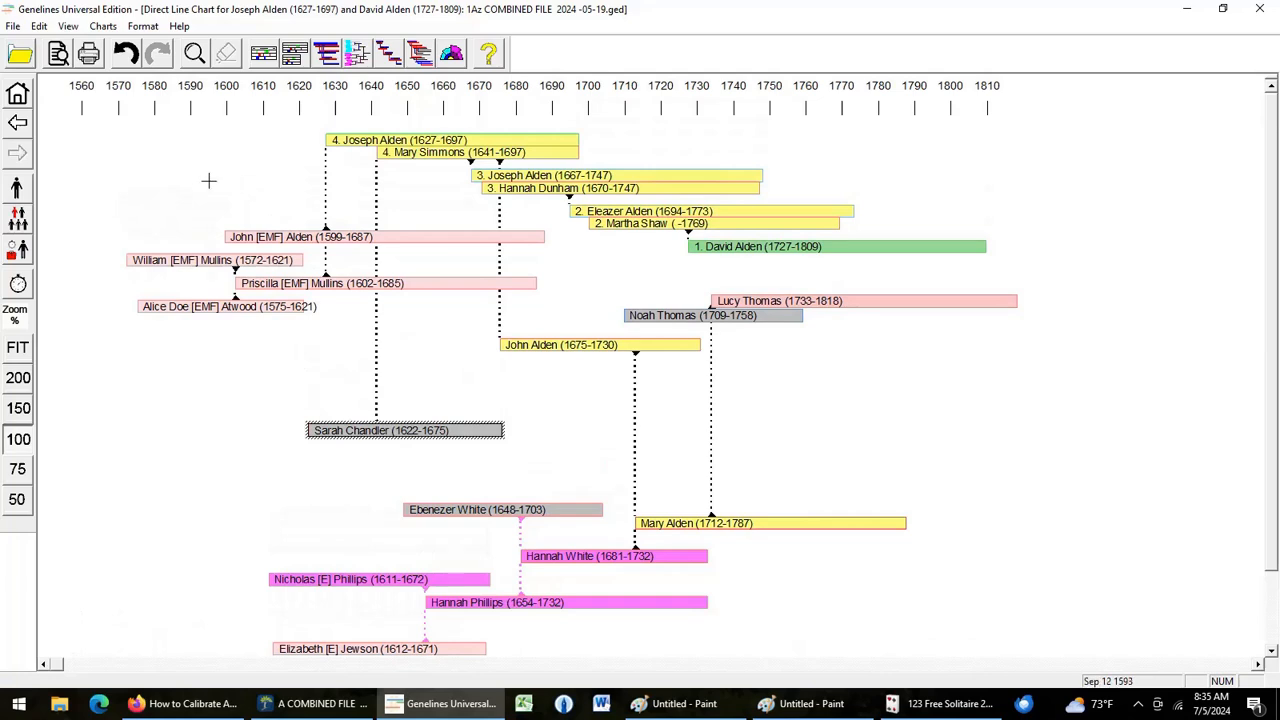
drag(208, 180, 295, 335)
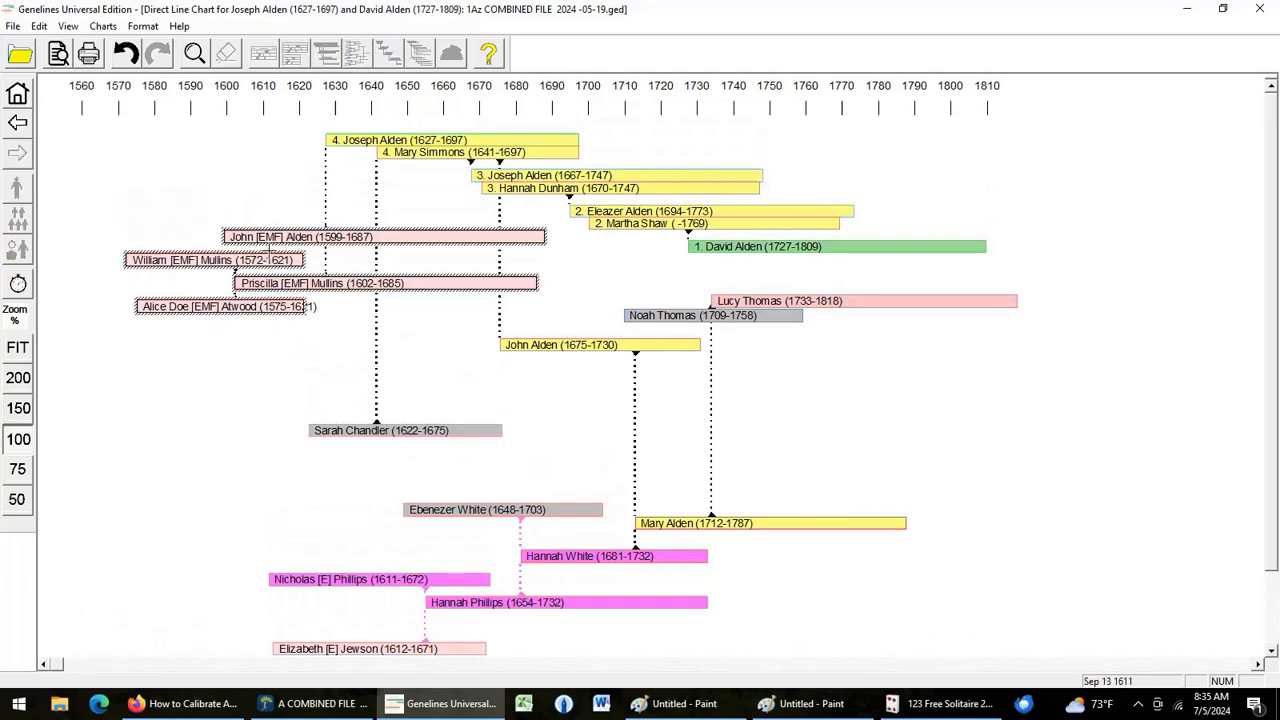
drag(276, 222, 276, 202)
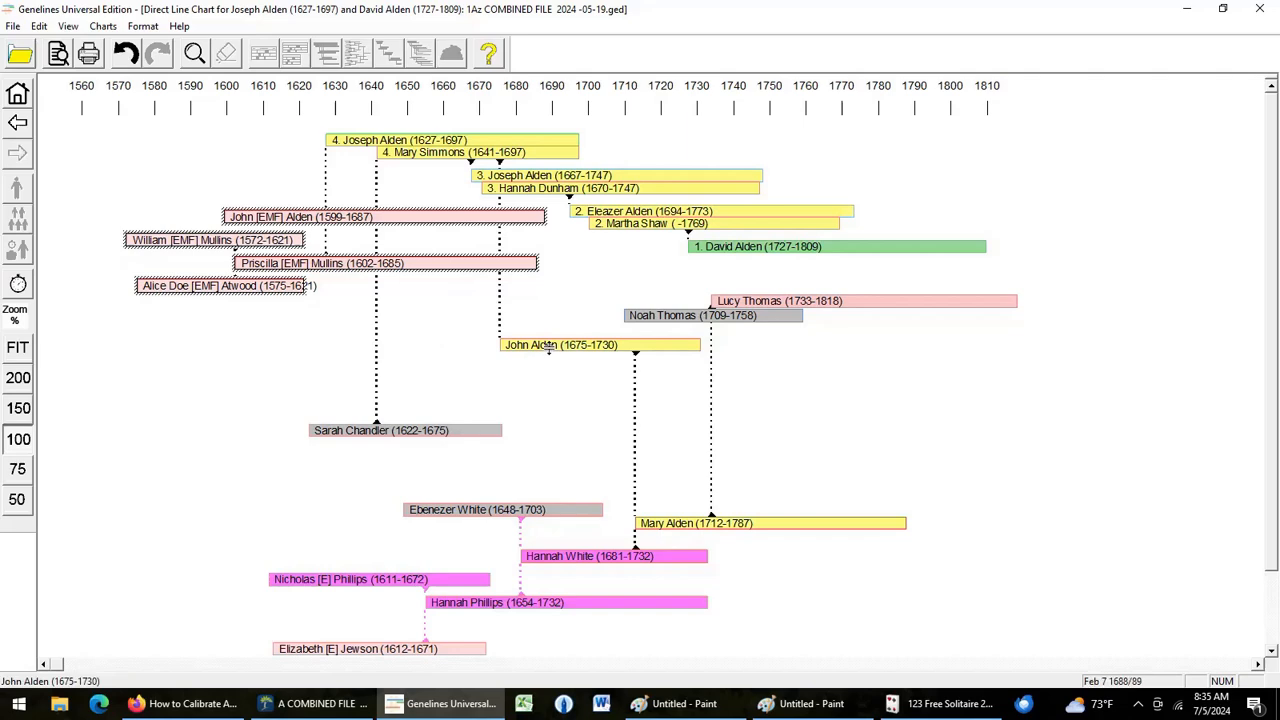
Move the yellow 1675-1730 bar up to just above the grey 1709-1758 bar, and the grey 1622-1675 bar up to just above the pink 1599-1687 bar
click(543, 345)
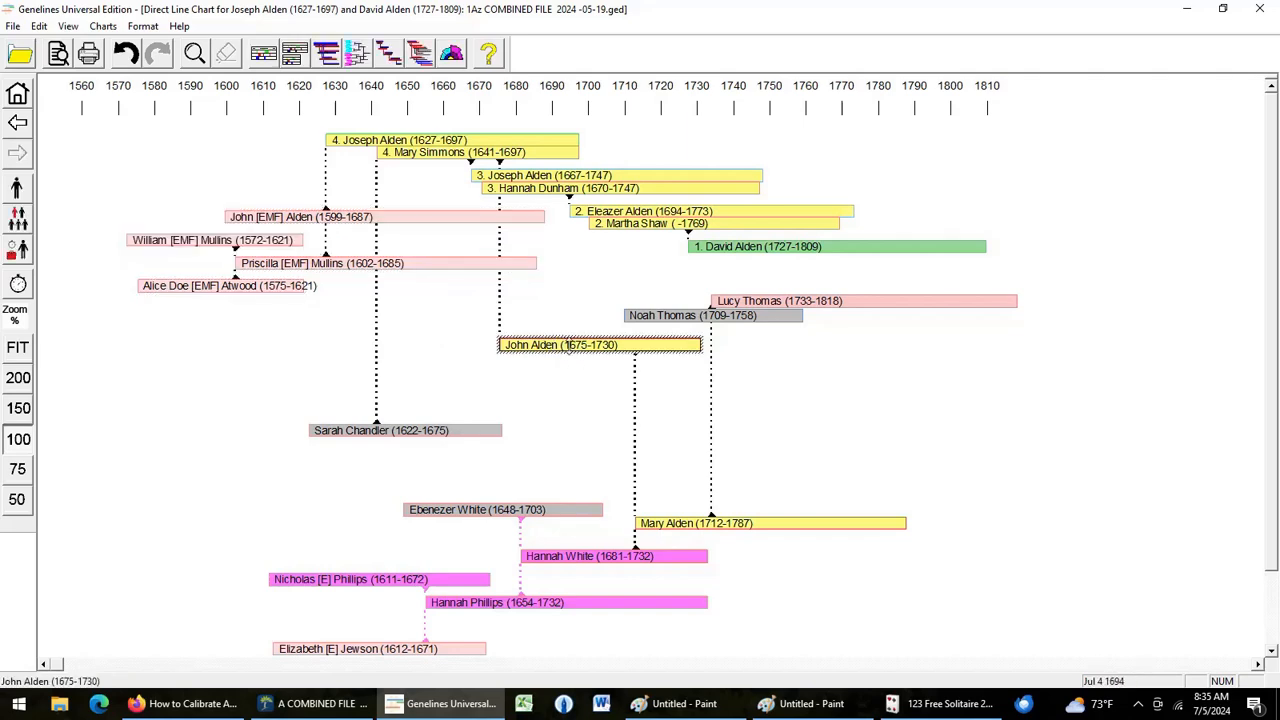
drag(568, 346, 565, 290)
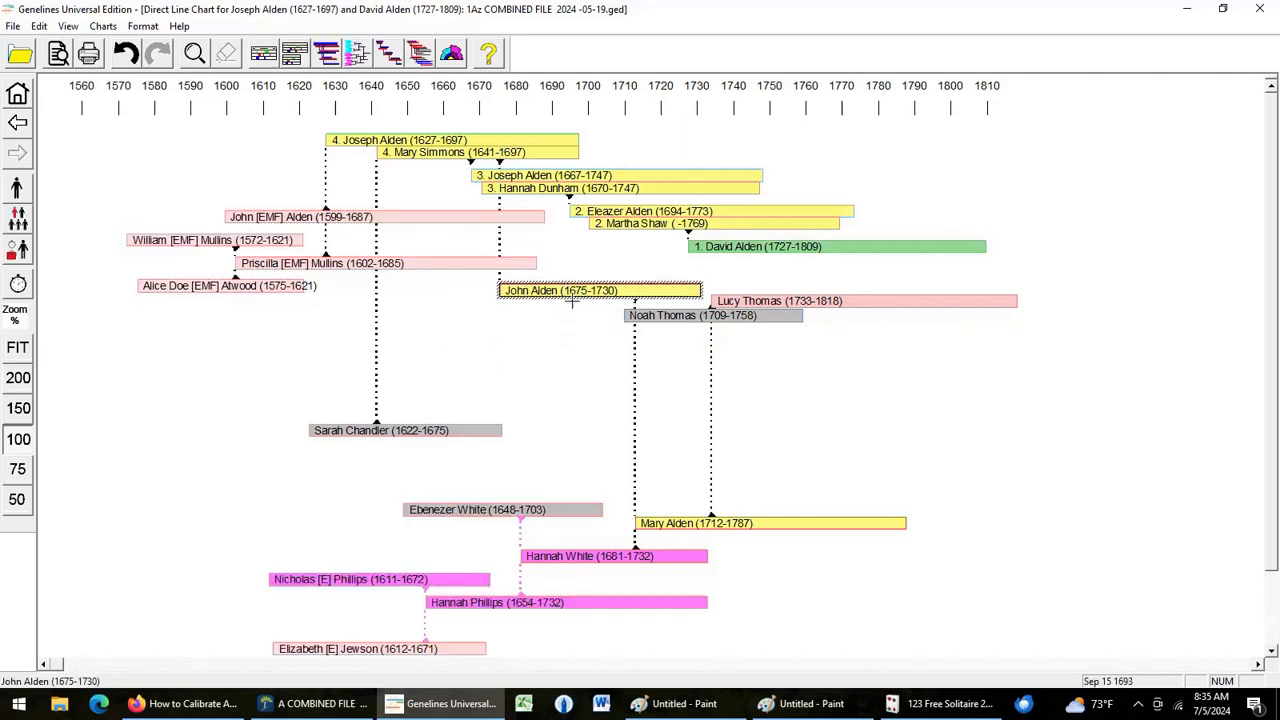
click(410, 443)
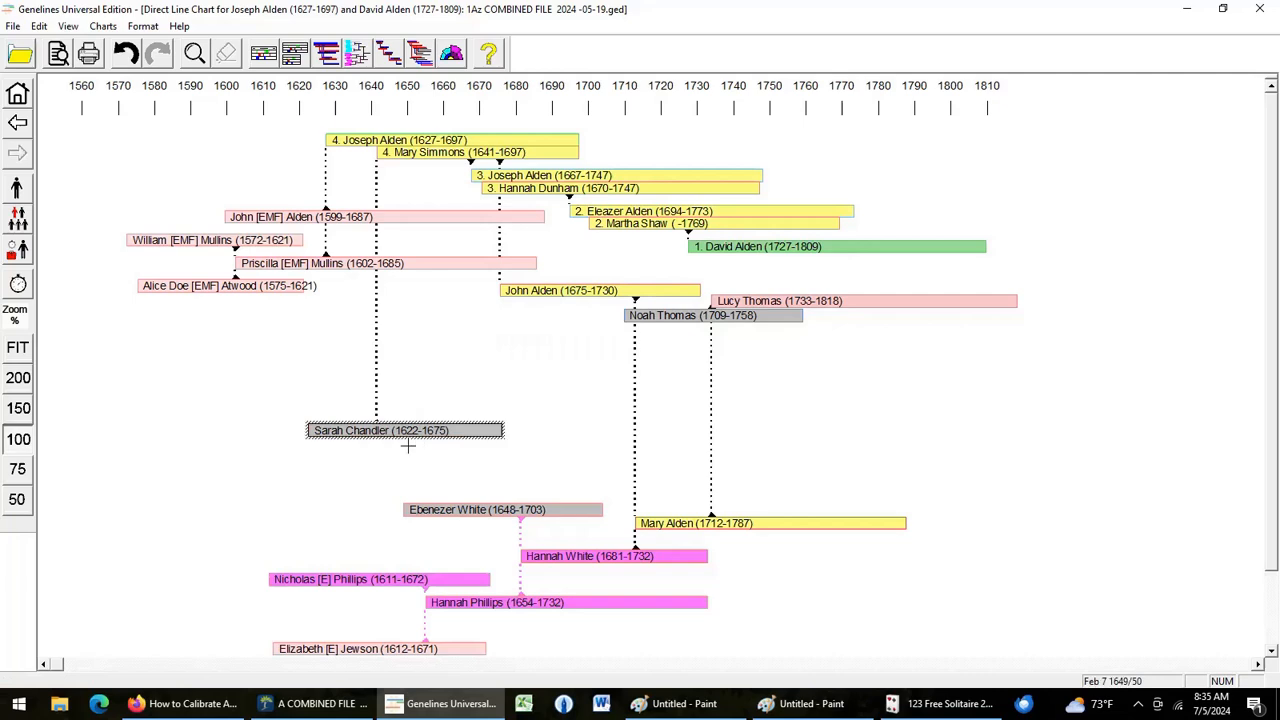
drag(428, 438, 411, 206)
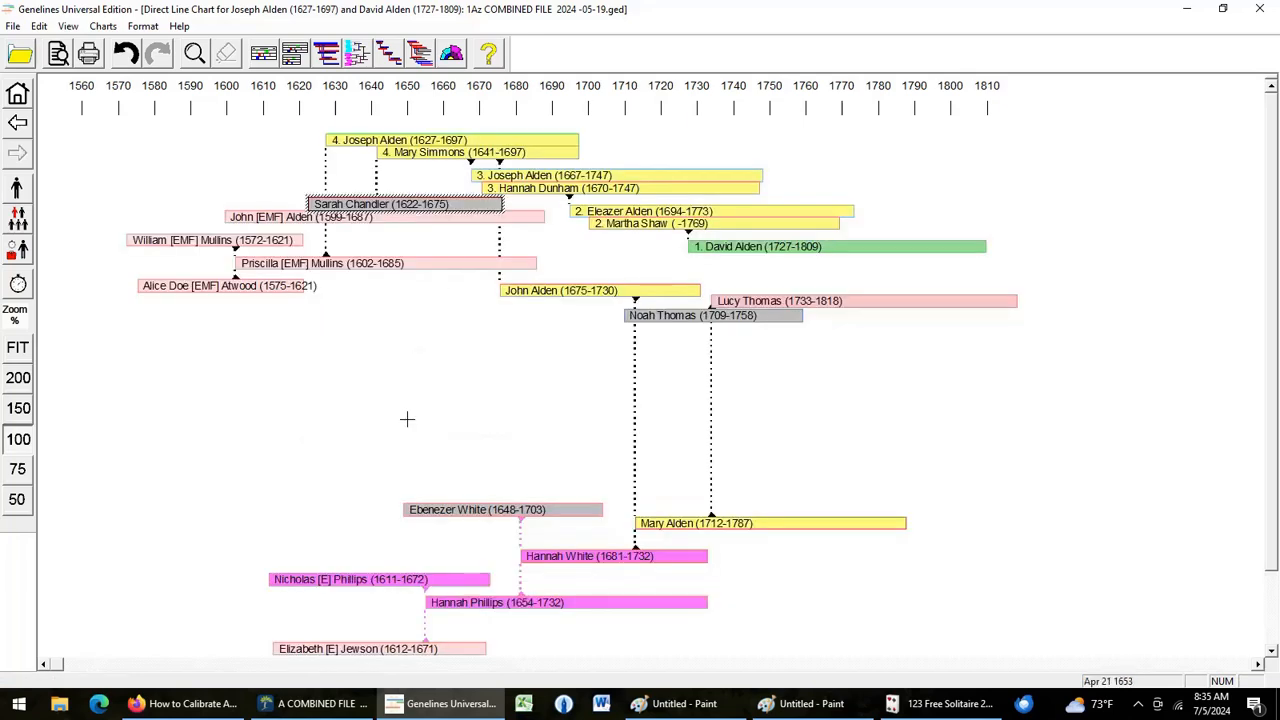
Move the four pink bars 1599-1687, 1572-1621, 1602-1685 and 1575-1621 slightly down, and the yellow 1712-1787 bar up below the grey 1709-1758 bar
drag(232, 188, 224, 328)
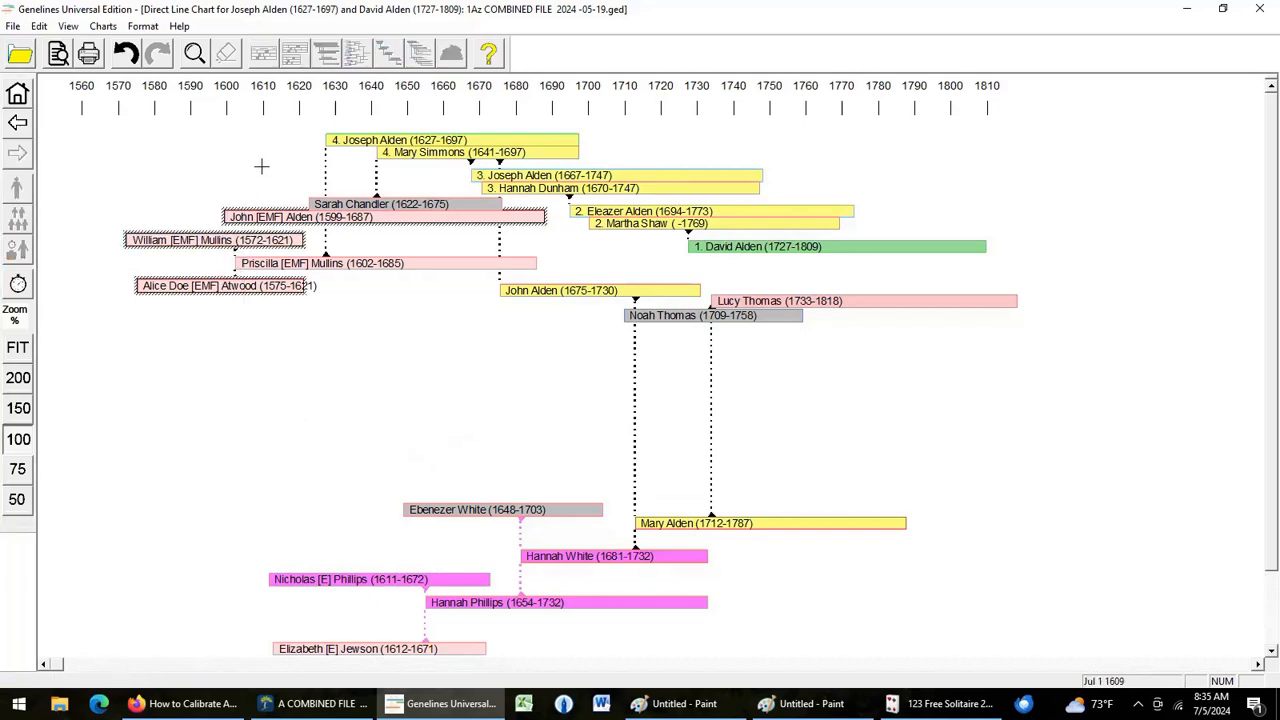
drag(263, 171, 265, 269)
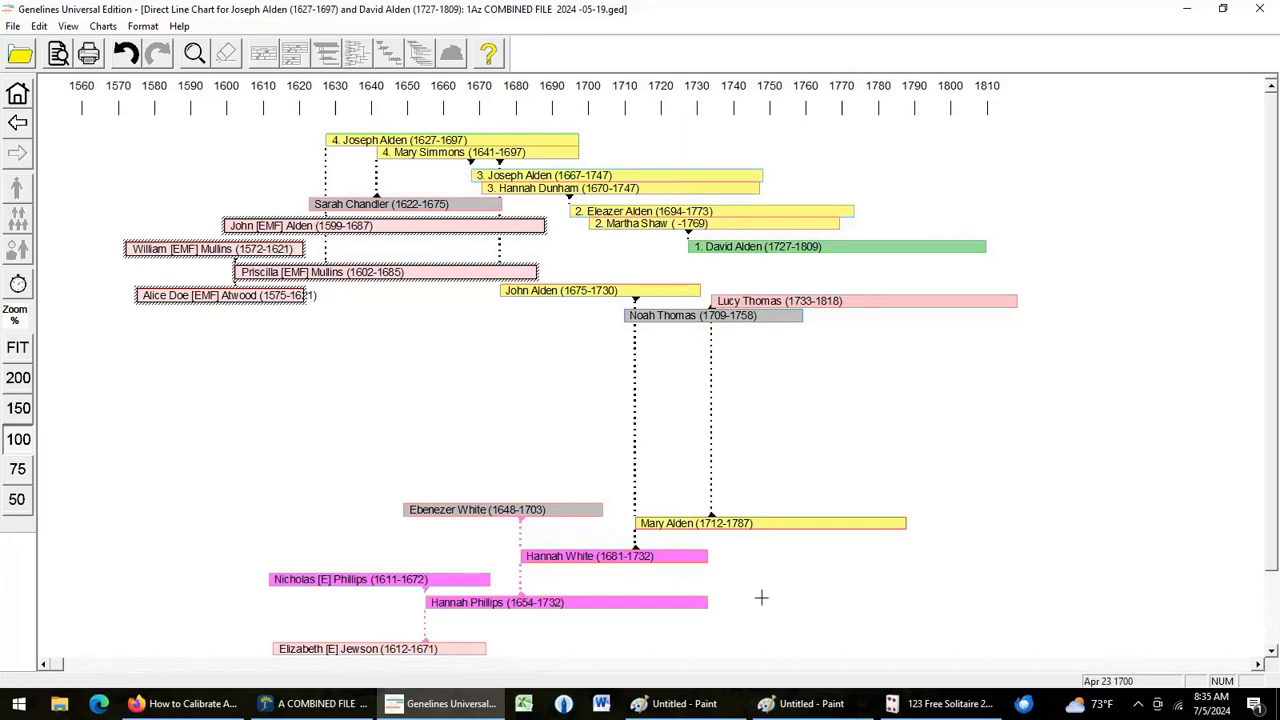
click(814, 543)
drag(814, 523, 806, 345)
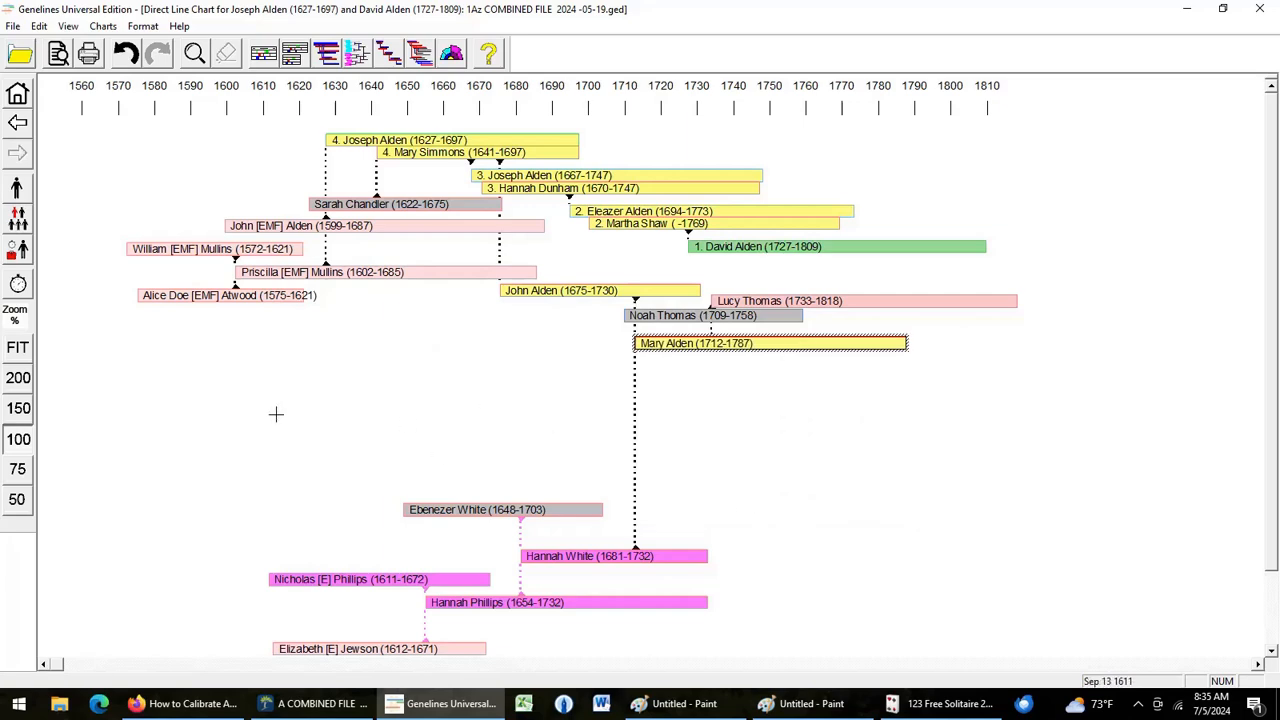
Move the grey 1648-1703 bar and the three magenta bars up near the yellow 1712-1787 bar, and the pink 1612-1671 bar below the magenta 1654-1732 bar
mouse_move(274, 418)
mouse_down()
mouse_move(302, 570)
mouse_move(545, 640)
mouse_move(548, 630)
mouse_up()
drag(491, 504, 500, 337)
scroll(415, 541, down, 2)
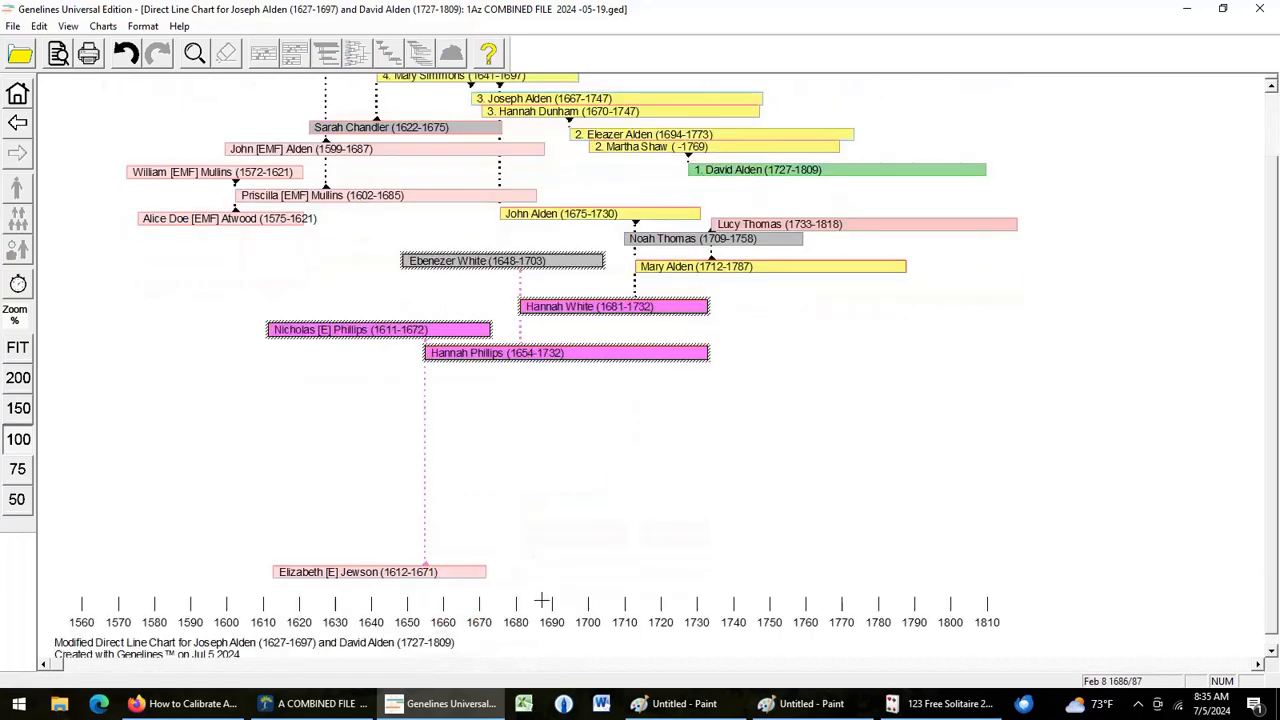
mouse_move(366, 530)
mouse_down()
mouse_move(414, 592)
mouse_move(447, 593)
mouse_up()
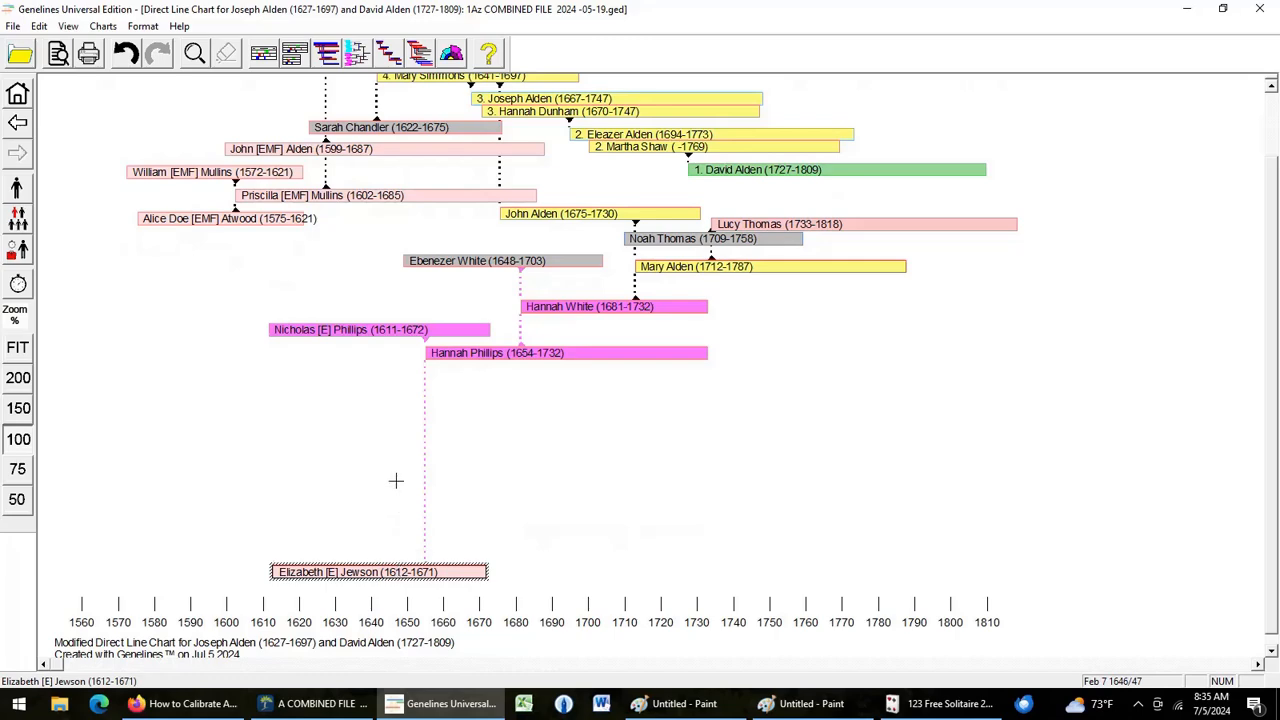
drag(396, 481, 401, 377)
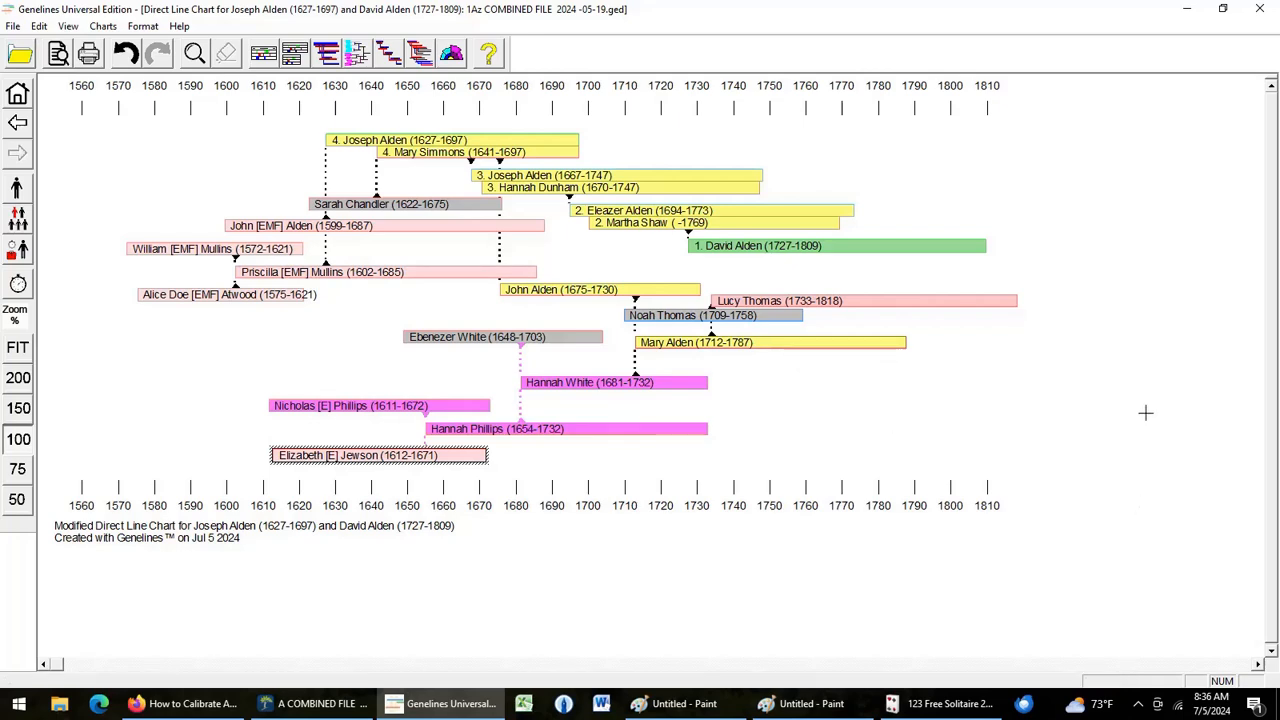
Add the 1764-1846 life bar, expanding the timeline to include it, and place it between the green 1727-1809 and pink 1733-1818 bars
right_click(930, 408)
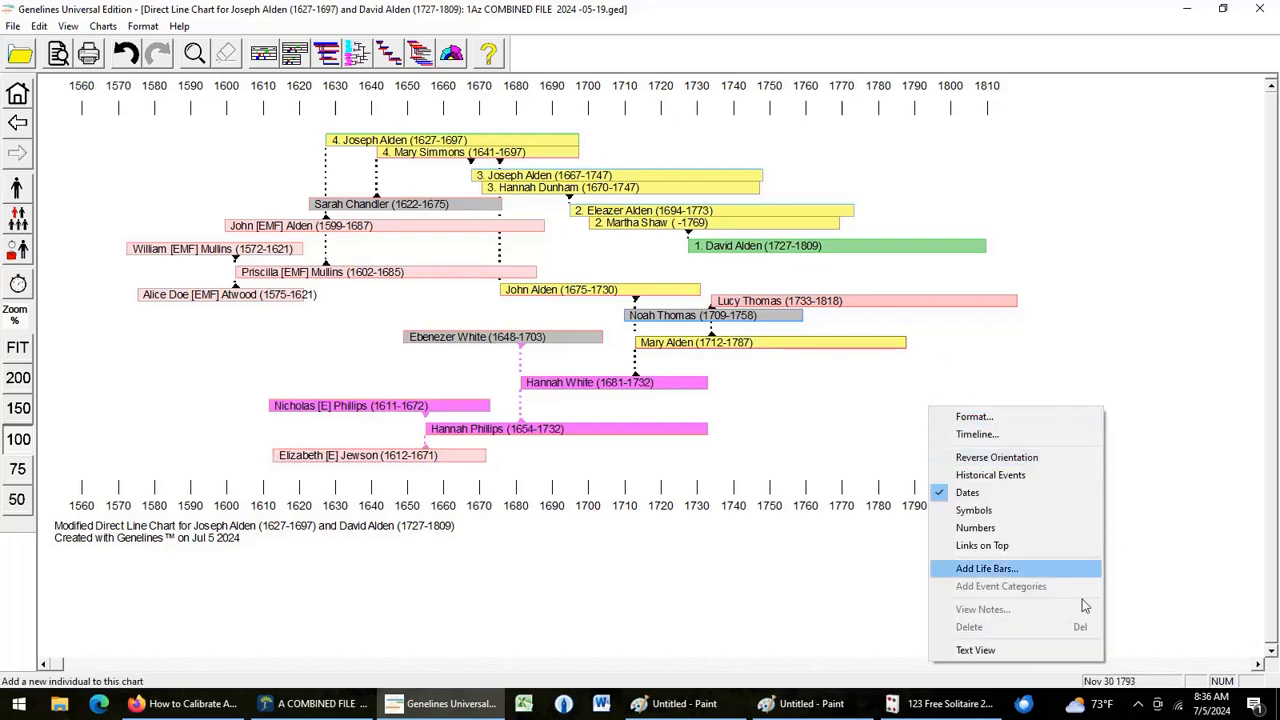
click(1018, 569)
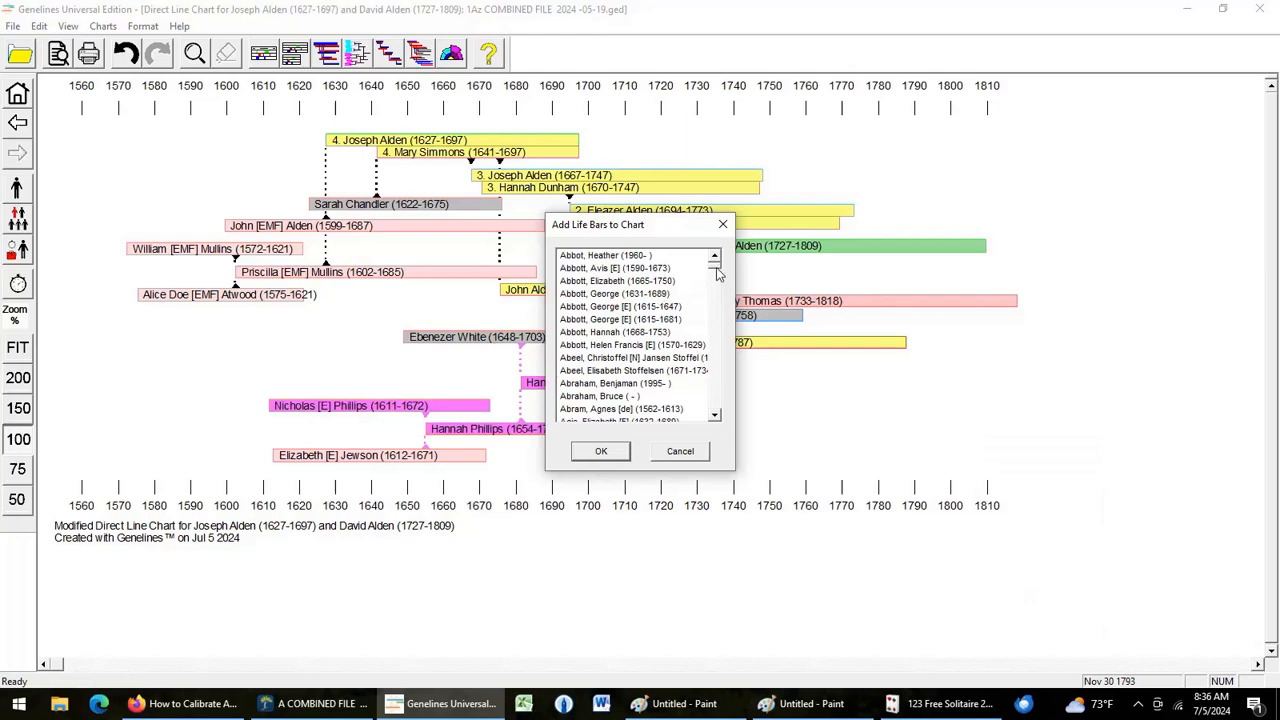
mouse_move(716, 270)
mouse_down()
mouse_move(718, 288)
mouse_move(725, 272)
mouse_up()
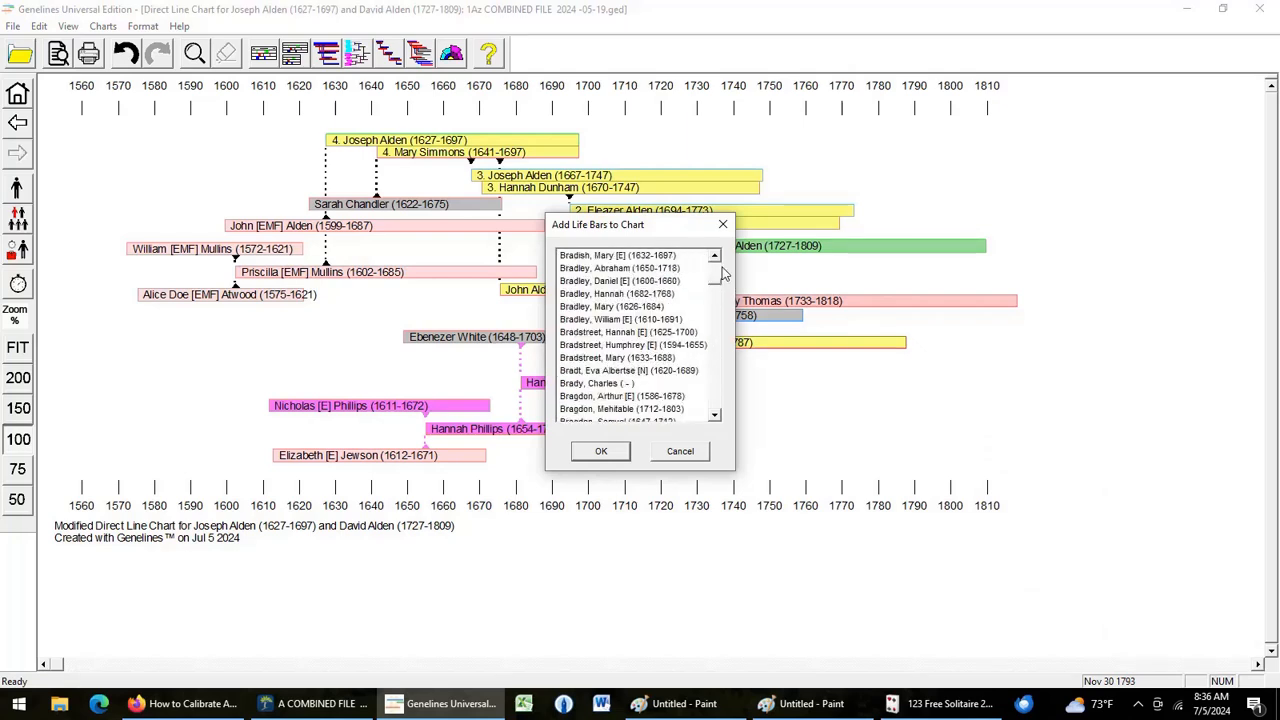
click(716, 267)
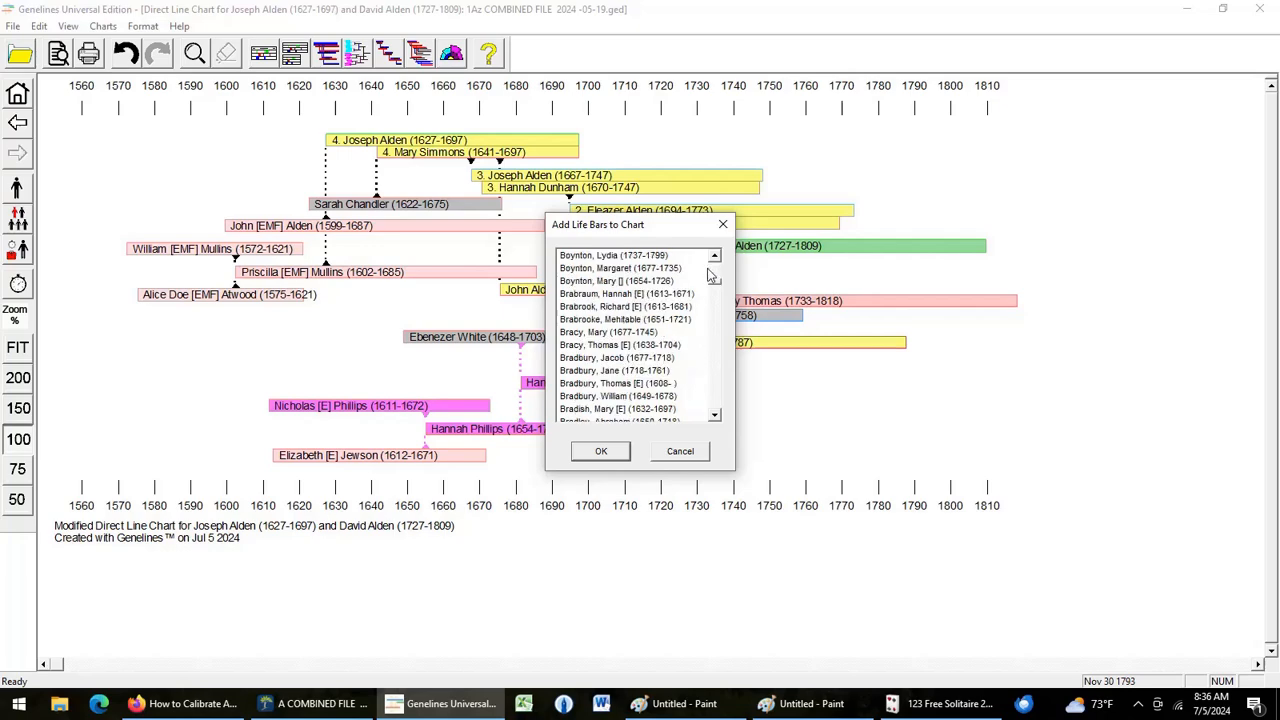
click(715, 268)
click(715, 268)
click(715, 268)
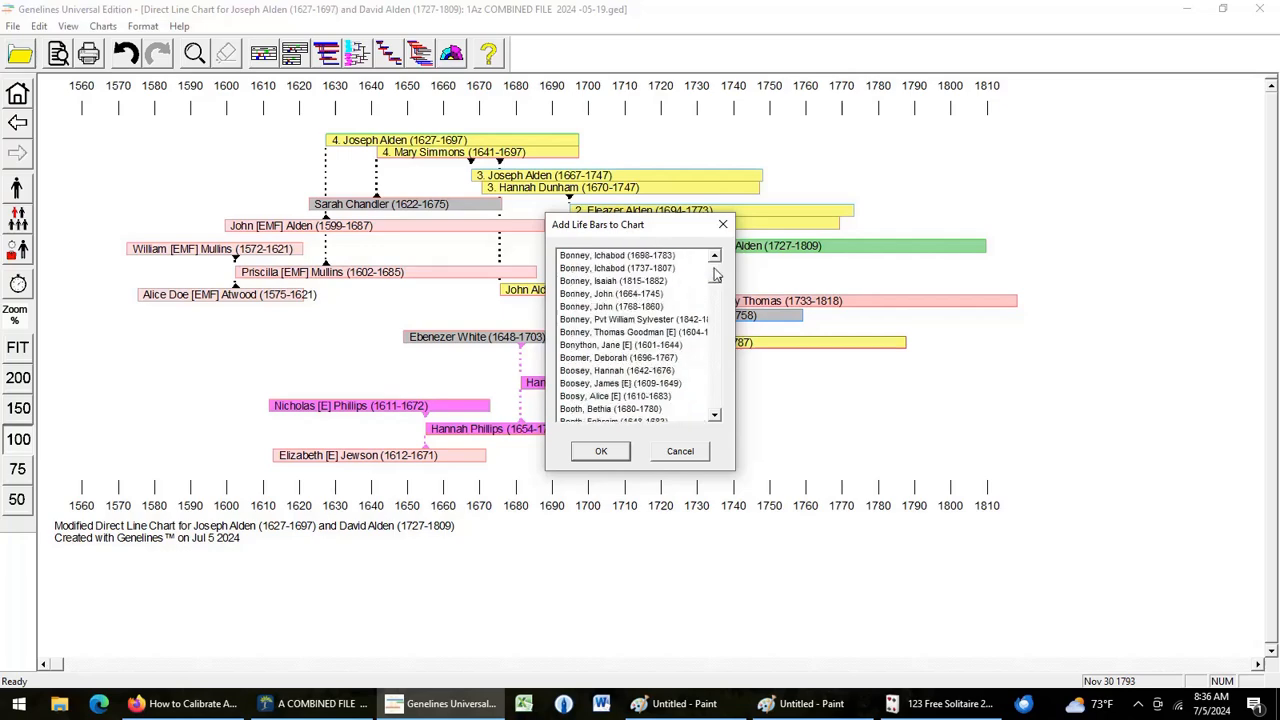
click(715, 270)
click(715, 270)
click(715, 270)
click(715, 270)
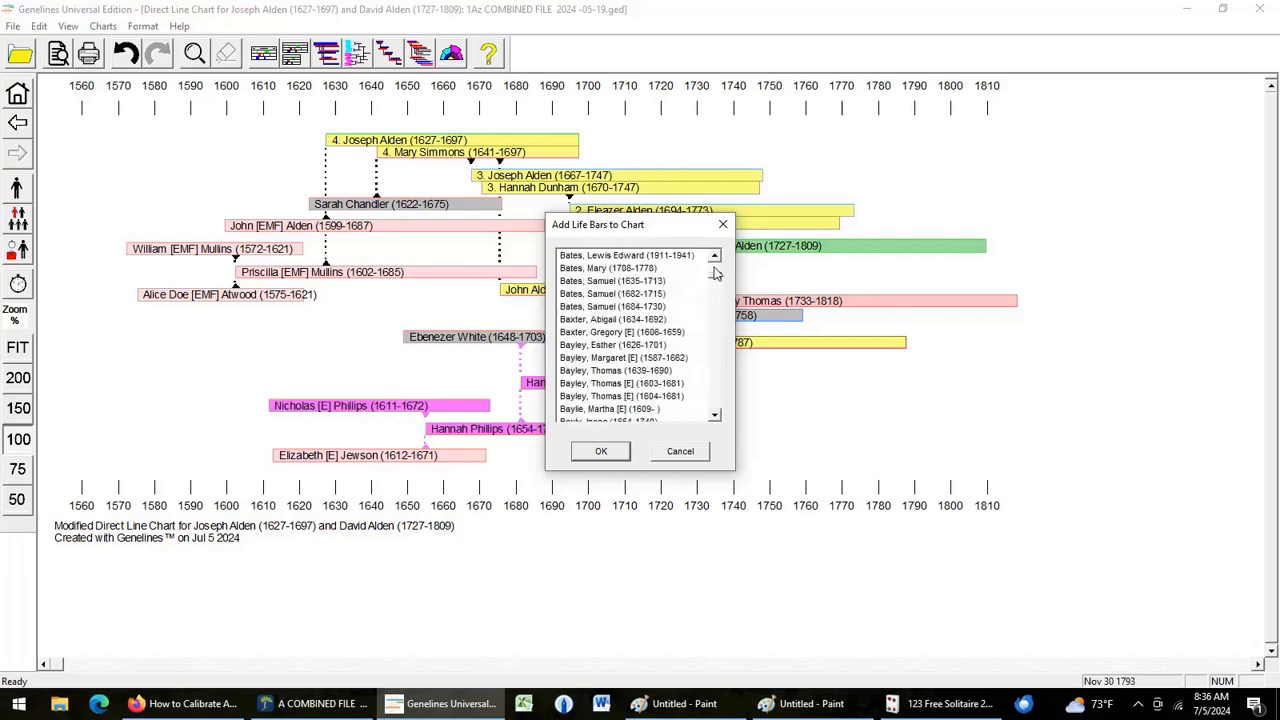
click(715, 270)
click(715, 270)
click(715, 270)
click(715, 270)
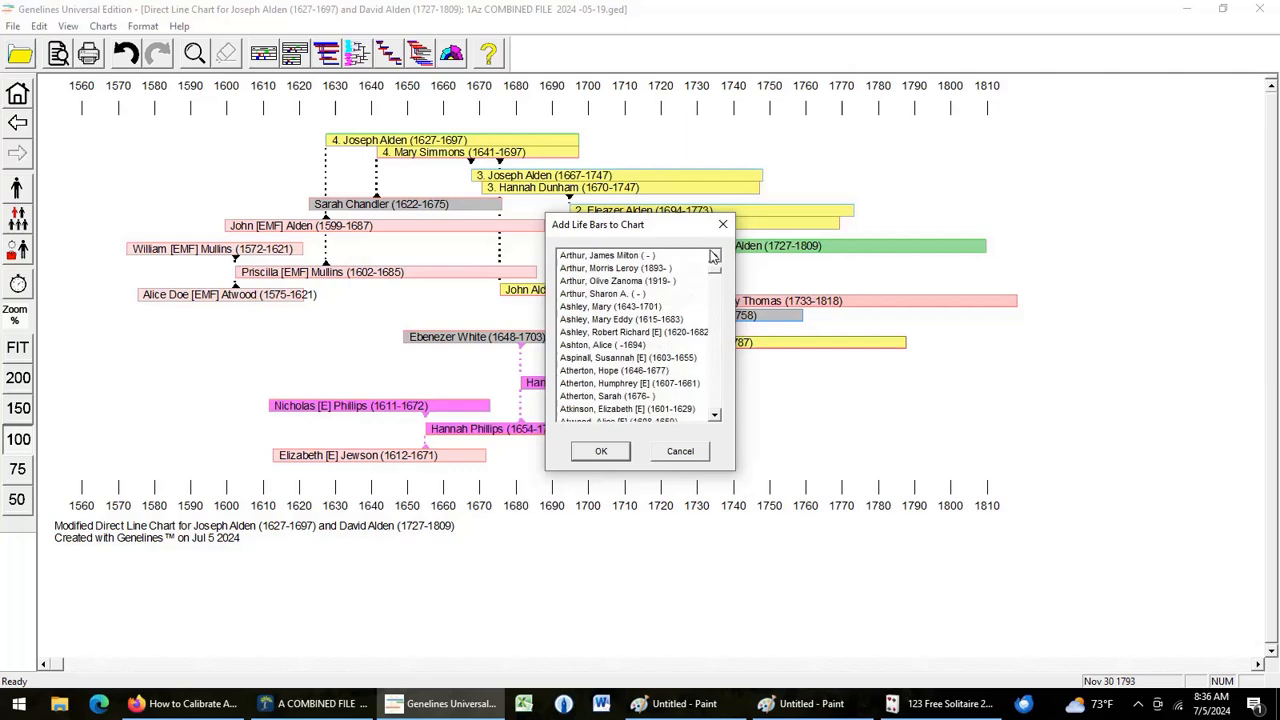
drag(716, 260, 716, 259)
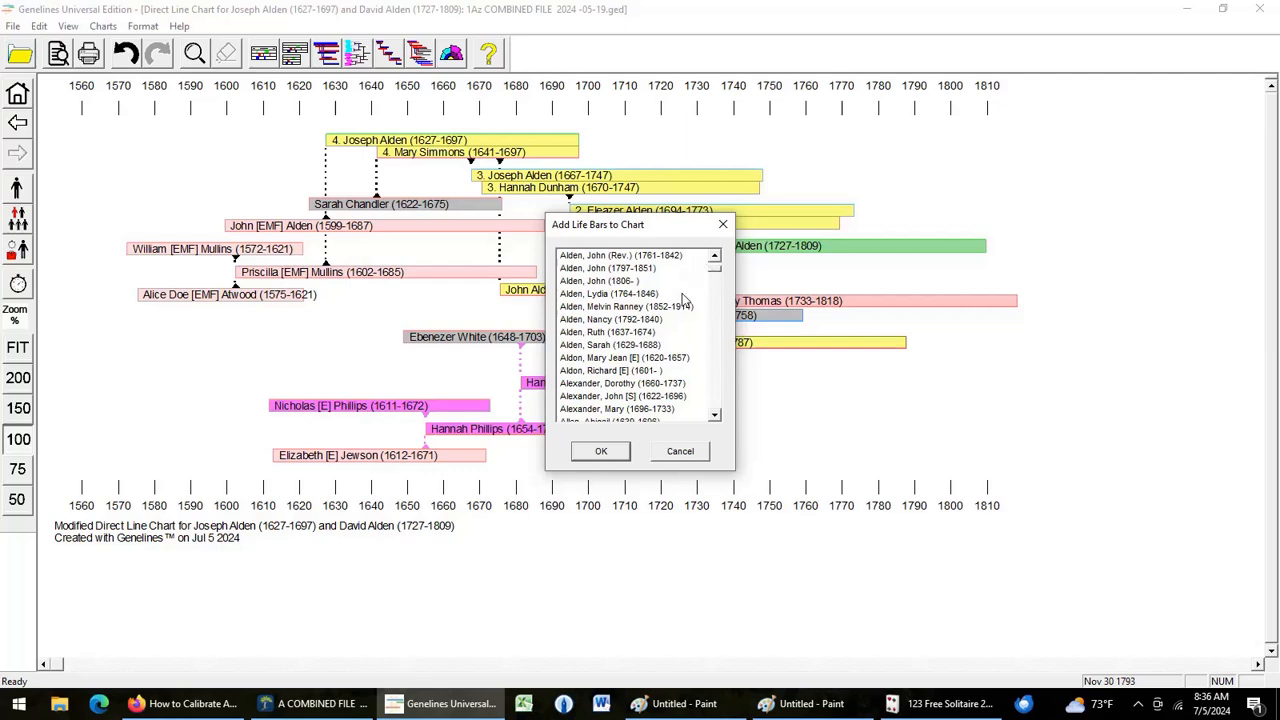
click(626, 294)
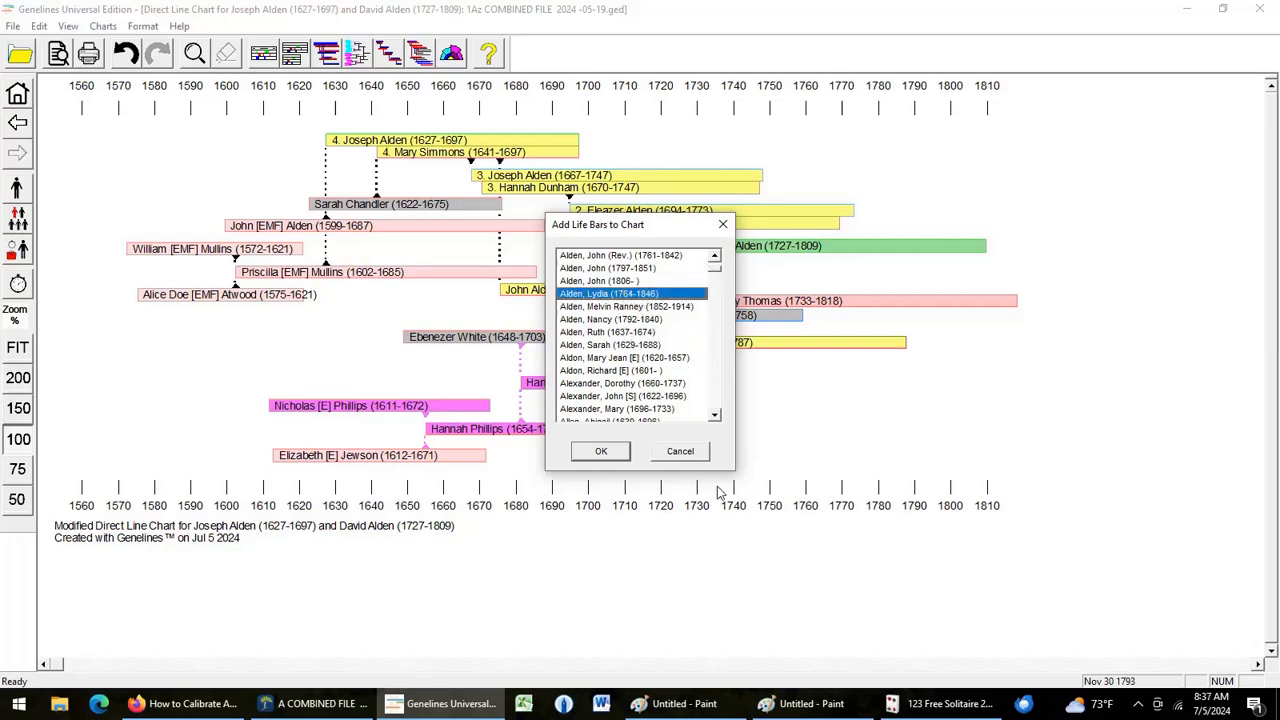
click(610, 452)
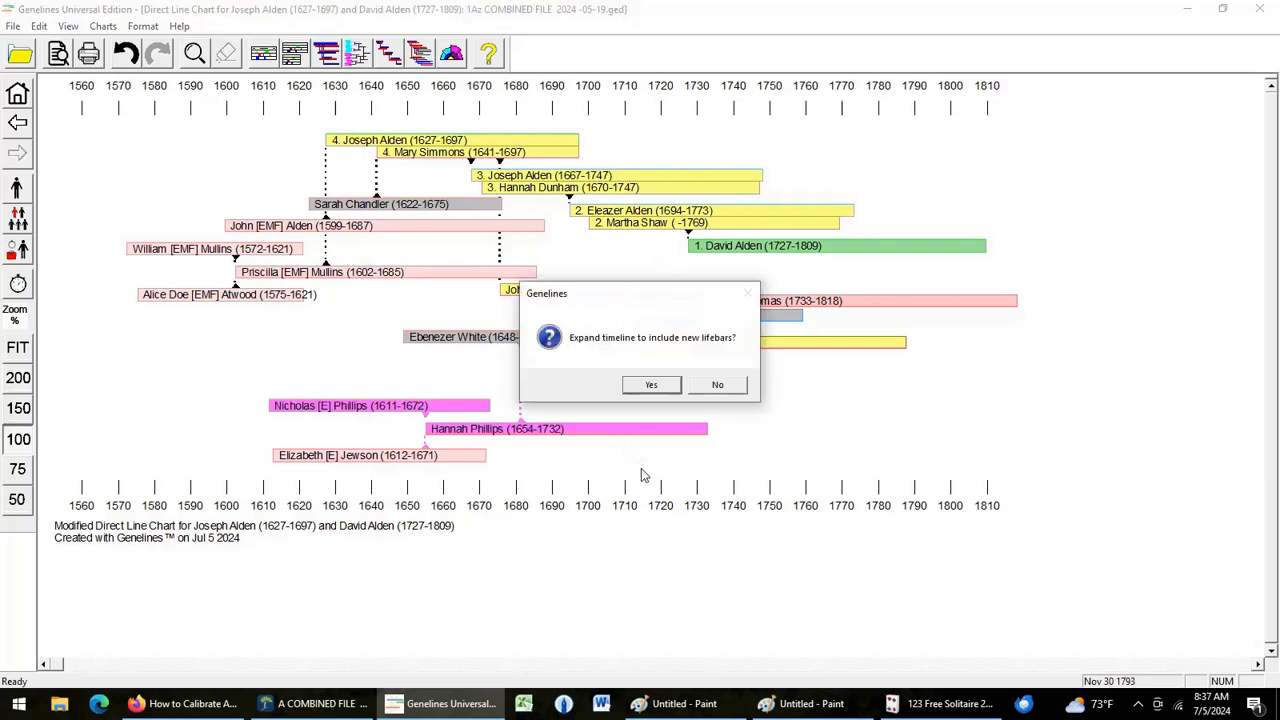
click(651, 385)
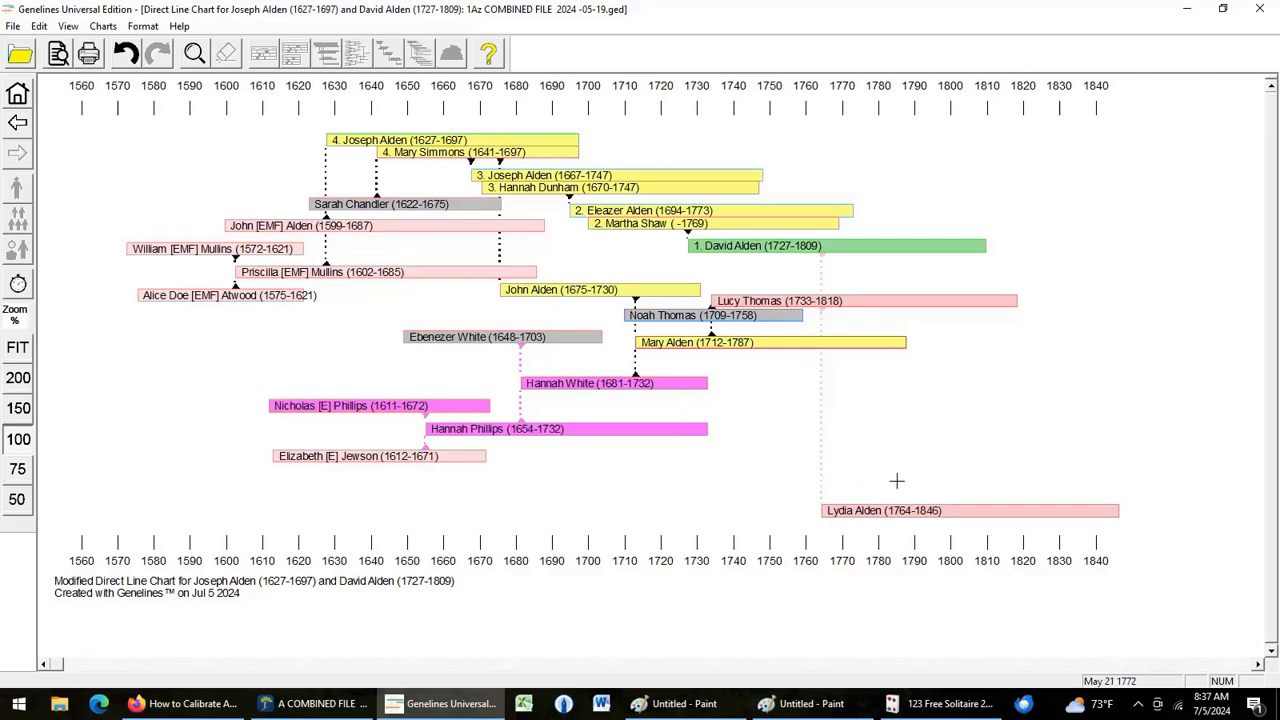
drag(930, 511, 915, 276)
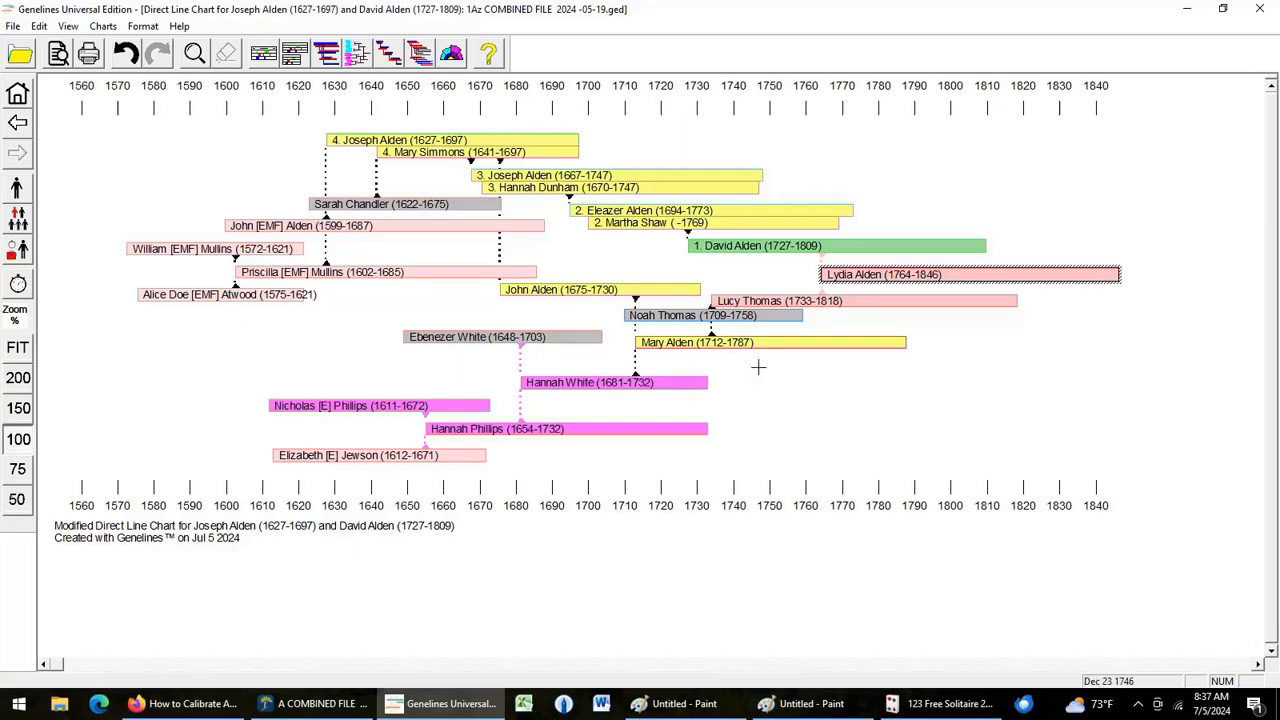
Reverse the chart's orientation
right_click(938, 404)
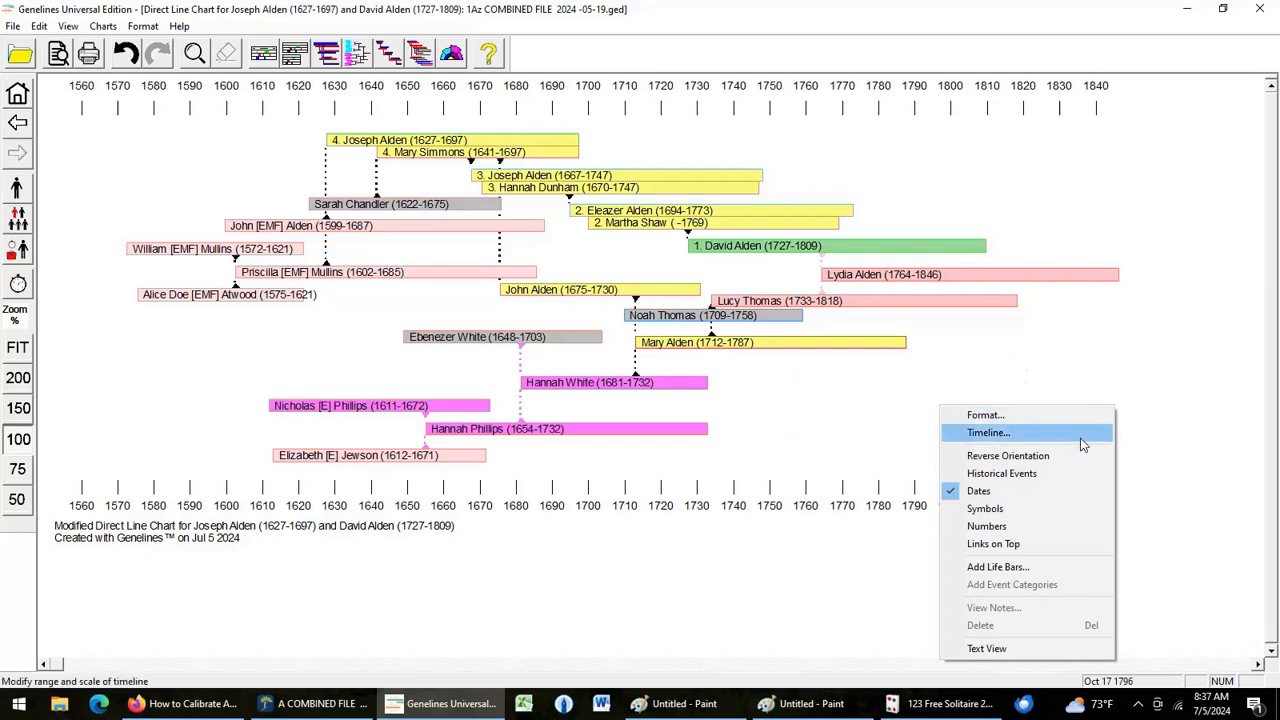
click(1003, 456)
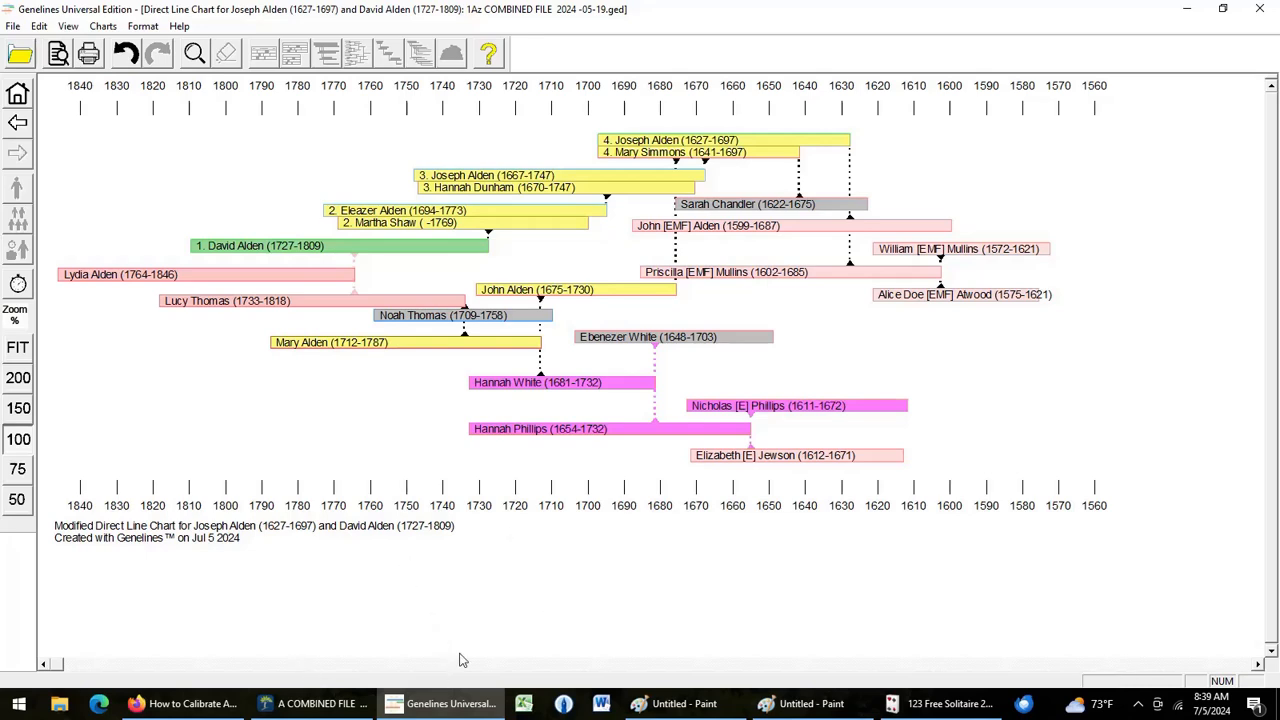
mouse_move(449, 707)
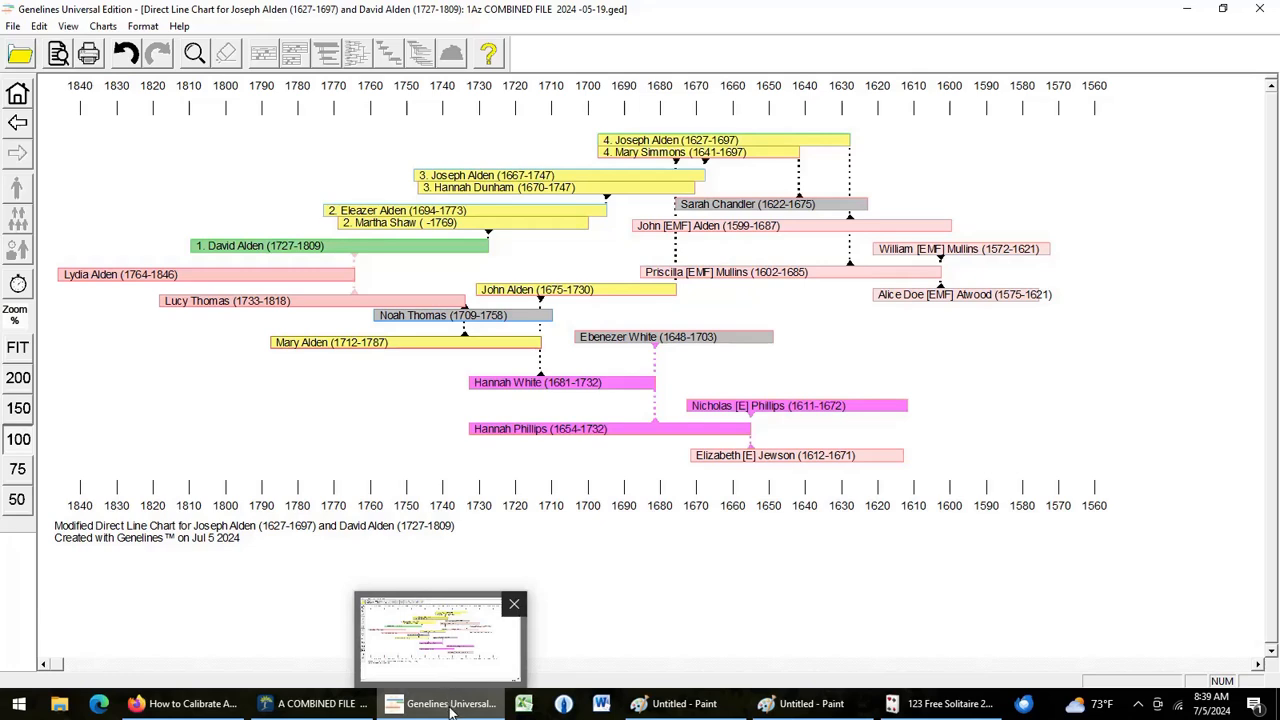
click(450, 712)
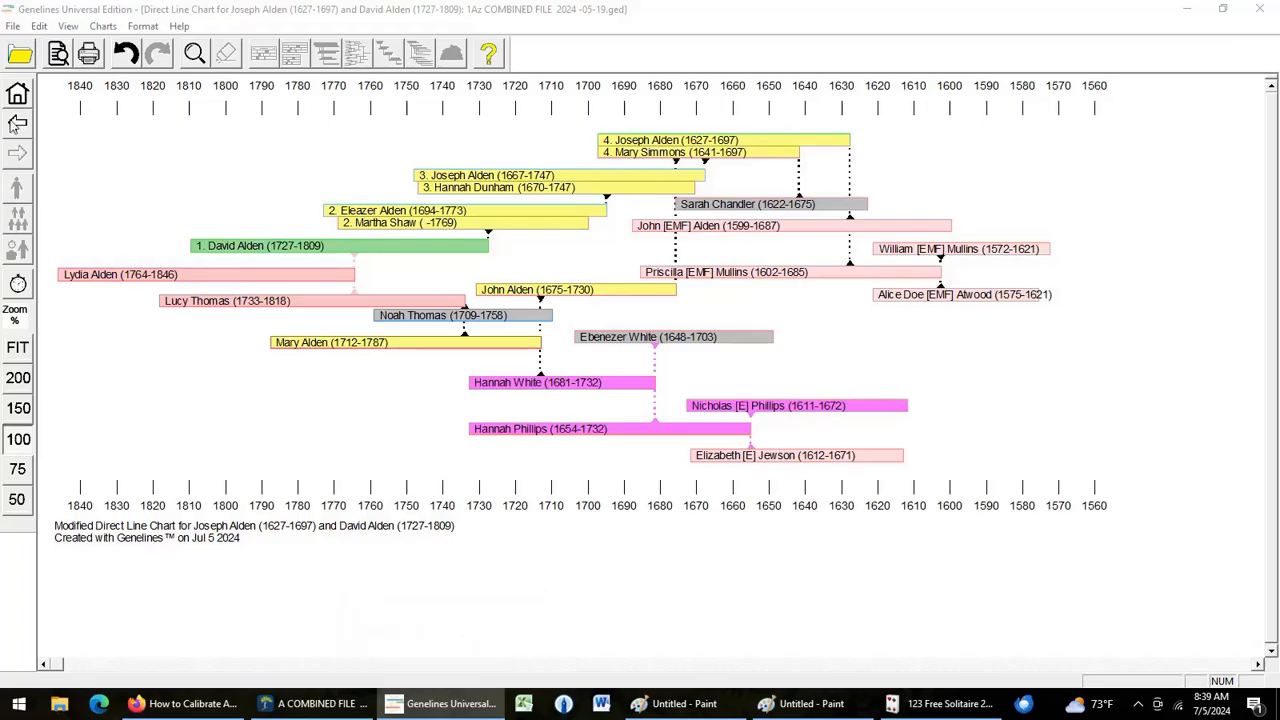
click(11, 103)
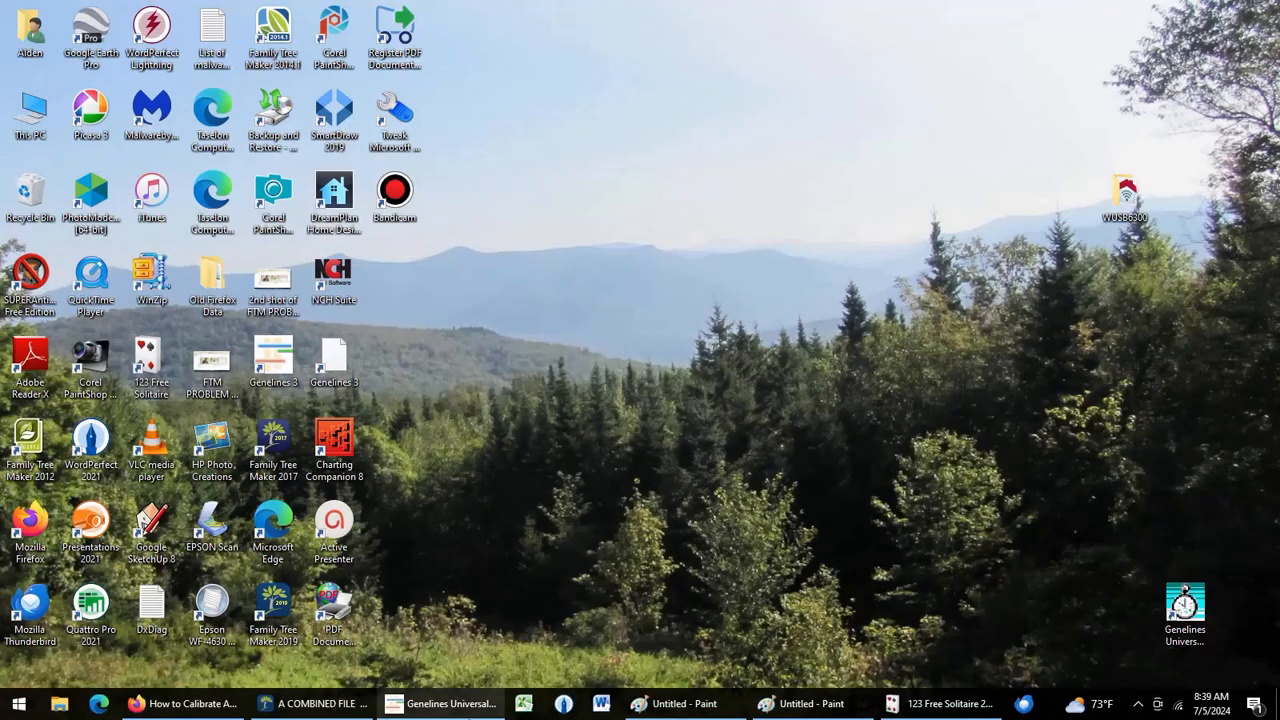
click(450, 705)
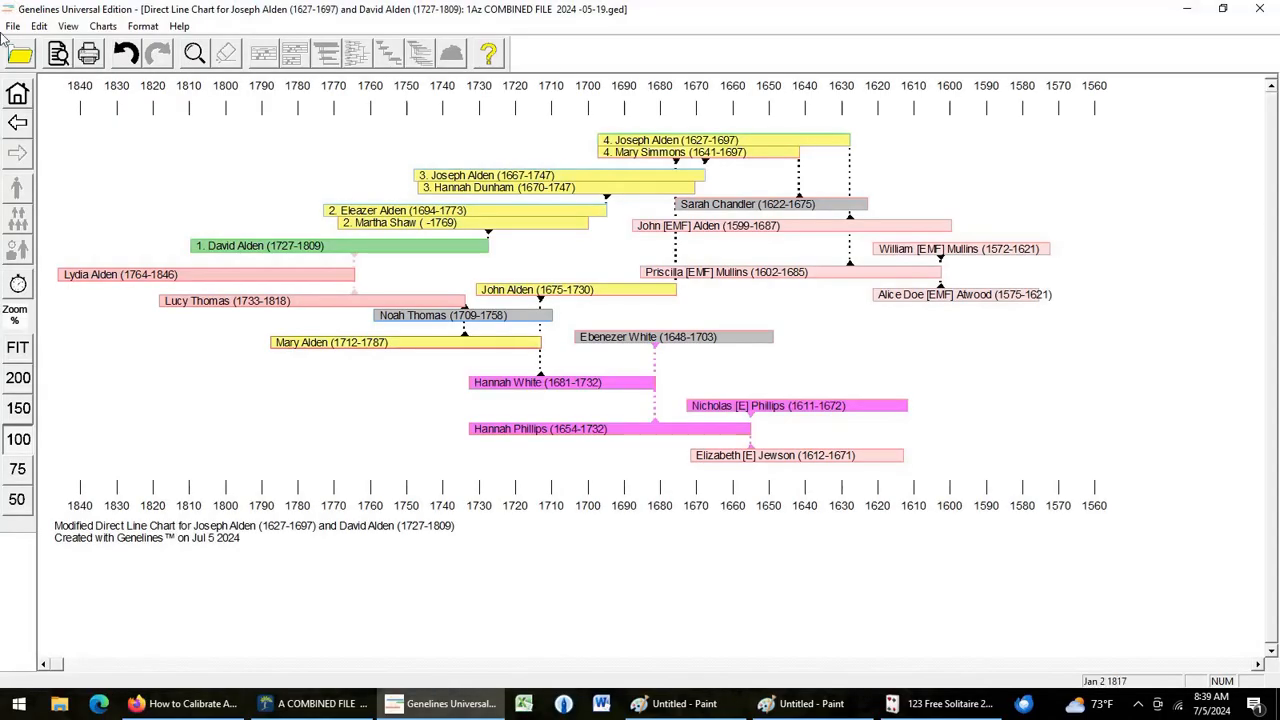
Return to the home screen without keeping the chart's changes, and create a pedigree chart of the 1727-1809 subject with at most 5 generations
click(17, 93)
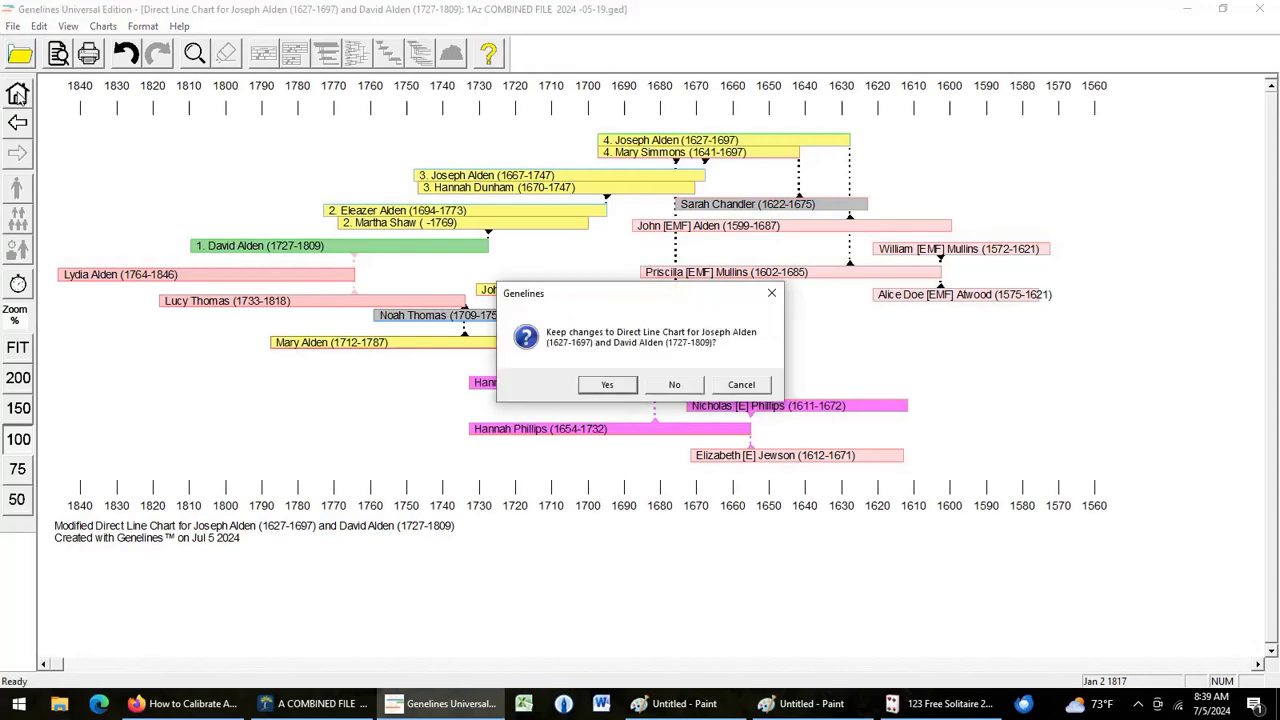
click(673, 386)
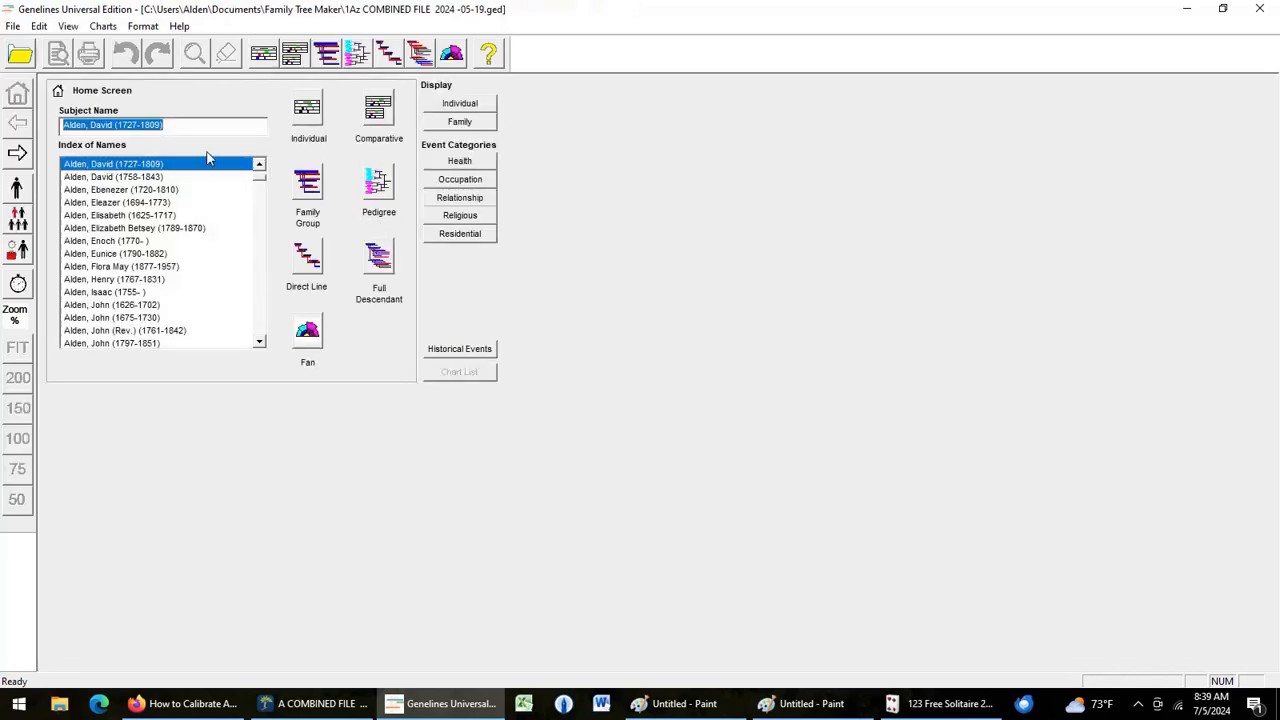
scroll(136, 202, down, 2)
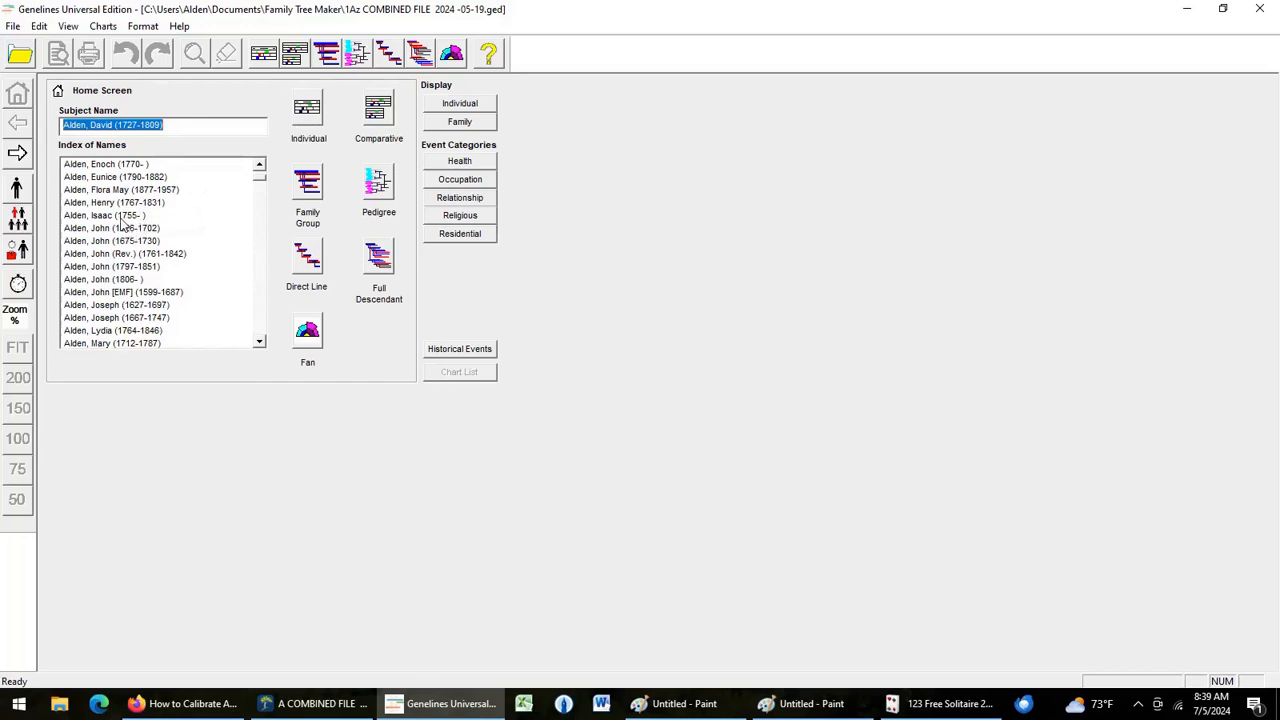
scroll(122, 222, up, 2)
scroll(122, 220, down, 1)
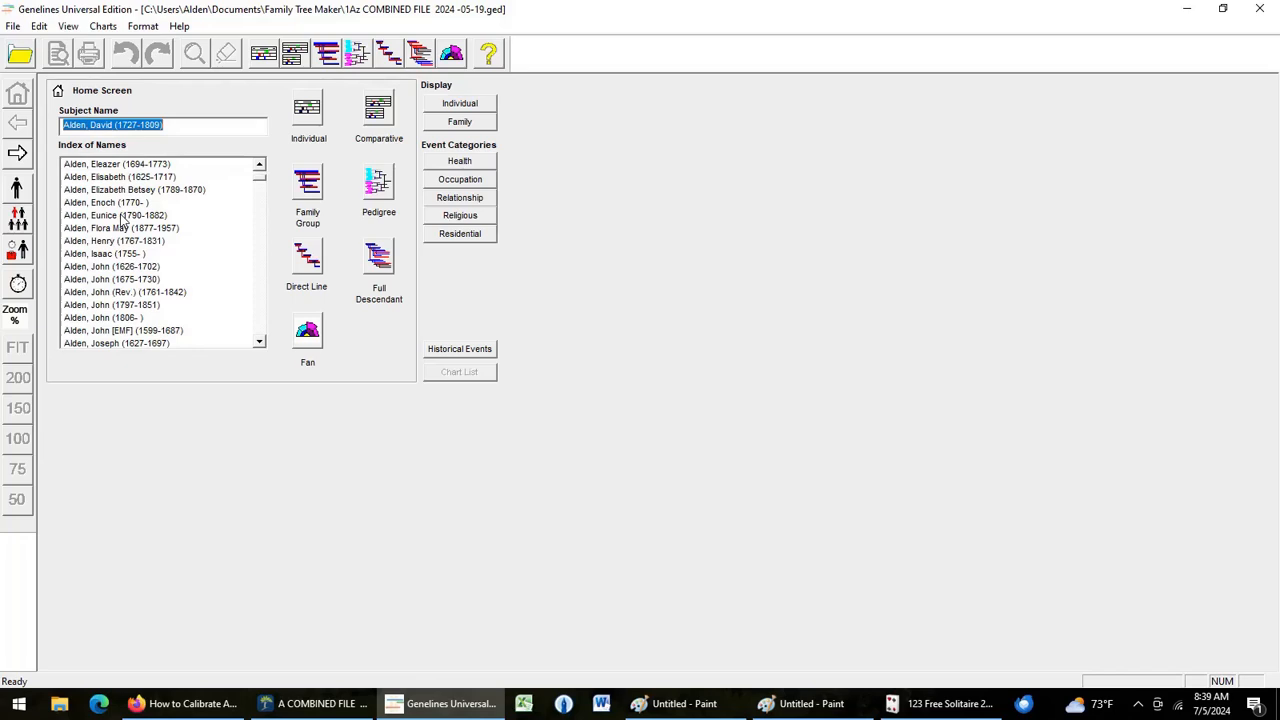
scroll(122, 220, up, 2)
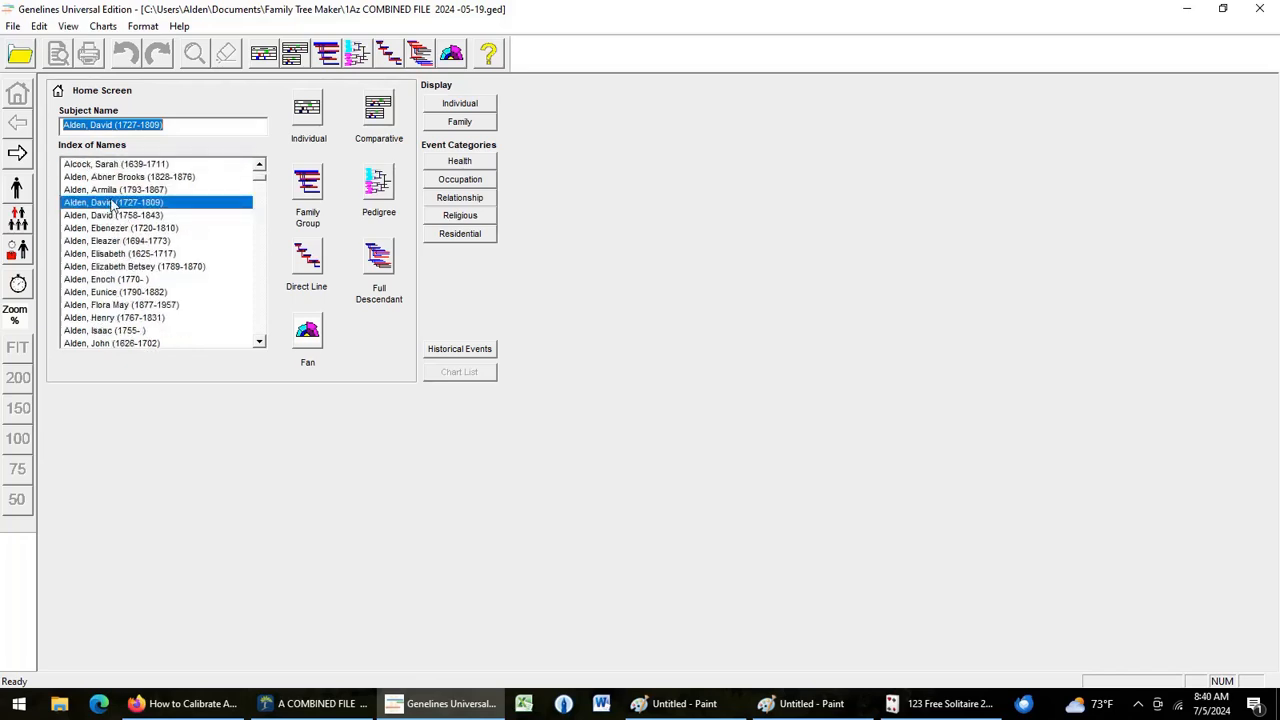
click(379, 190)
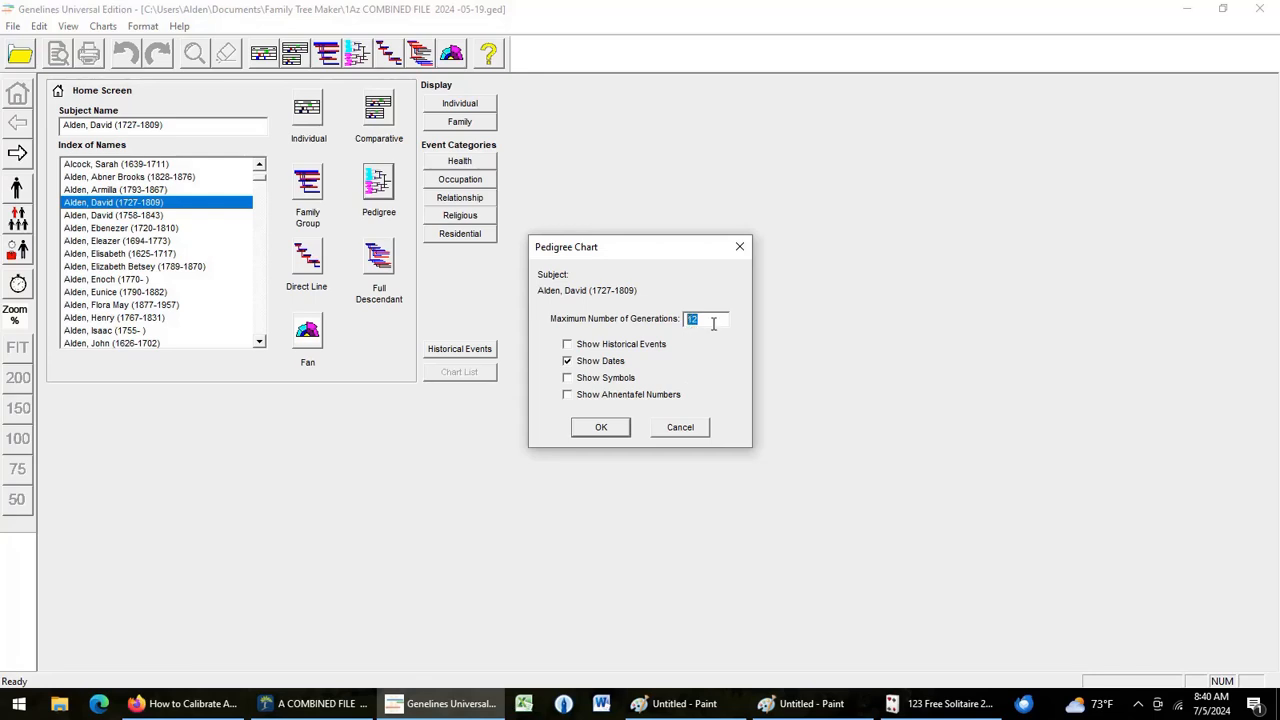
text(5)
click(601, 428)
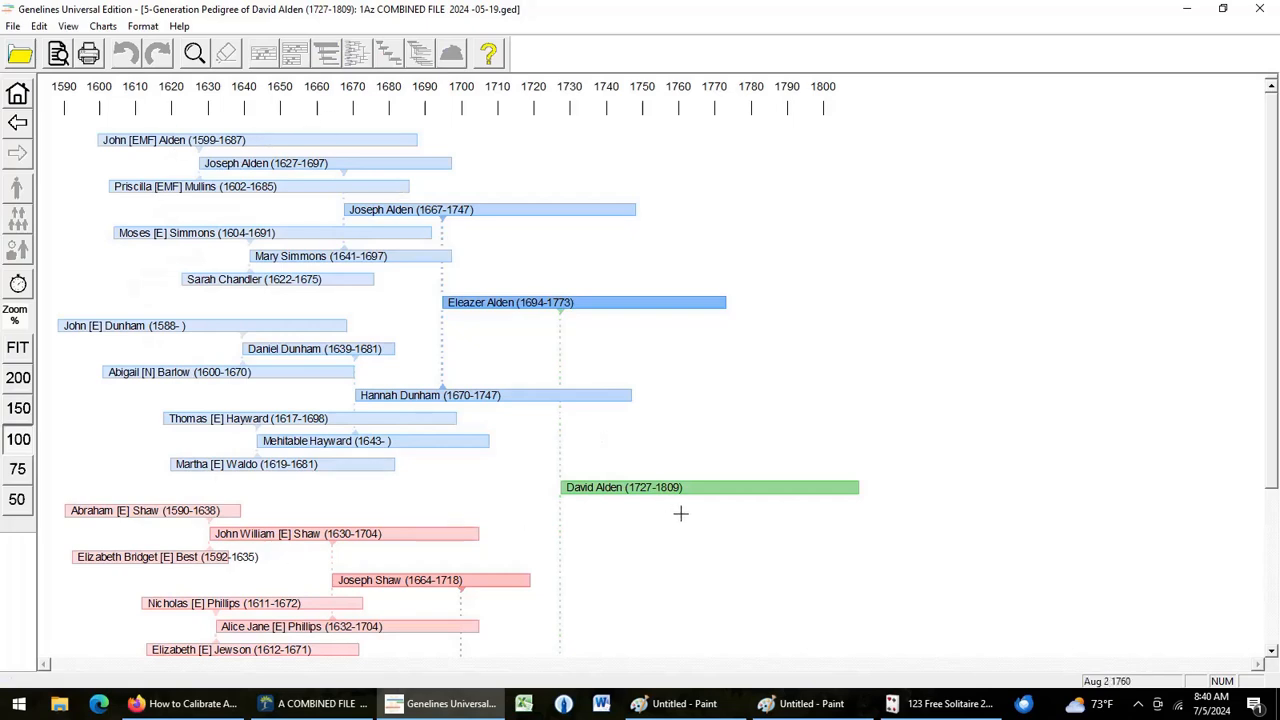
Set the spacing between the pedigree chart's life bars to .02 inches
right_click(882, 292)
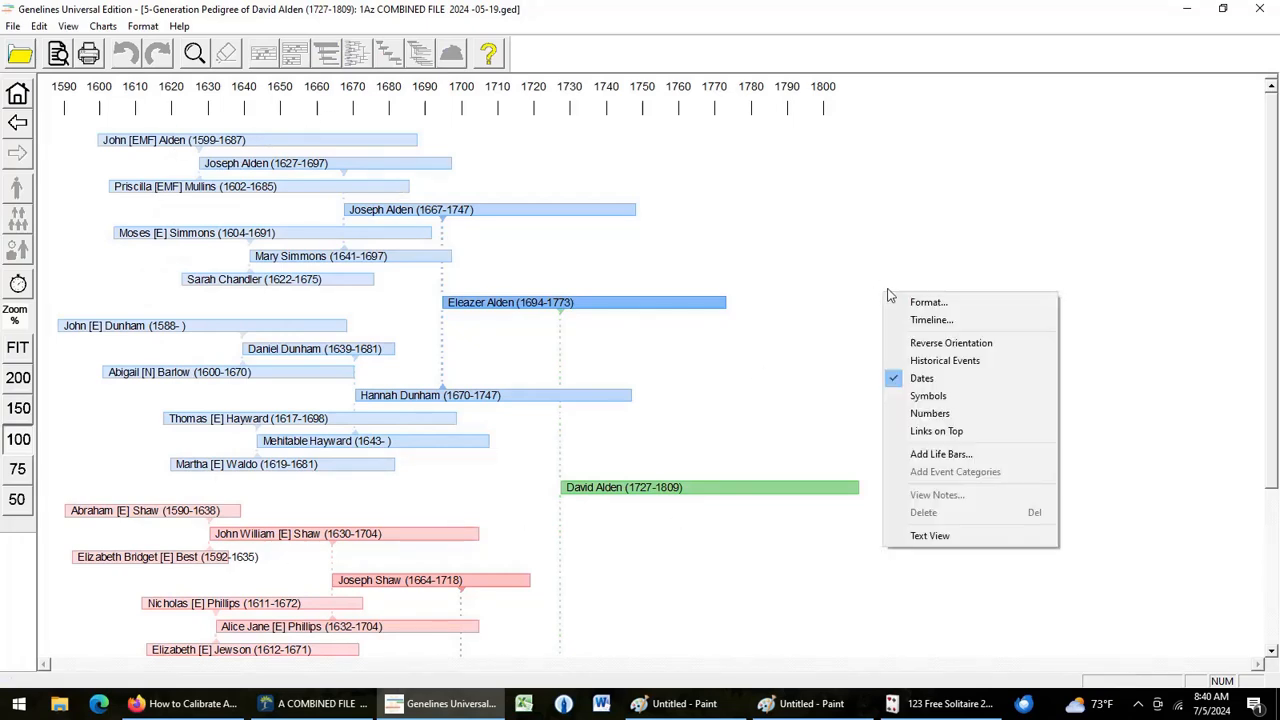
click(940, 303)
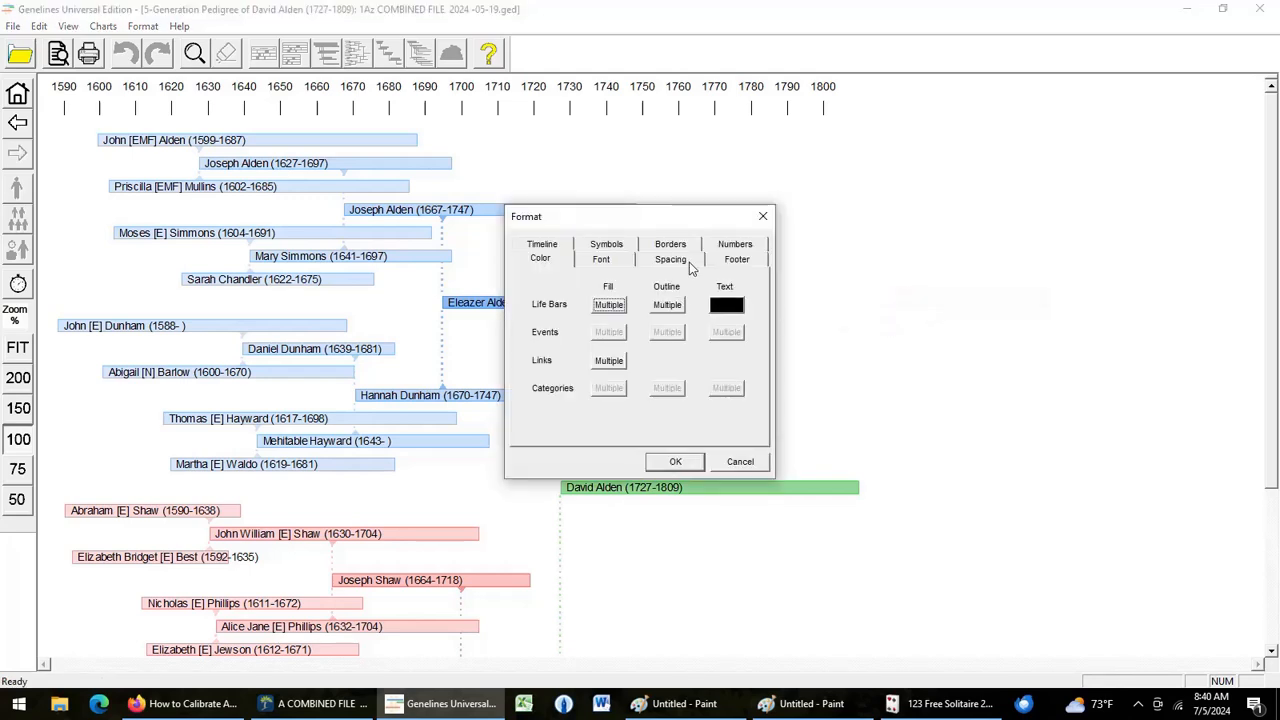
click(691, 262)
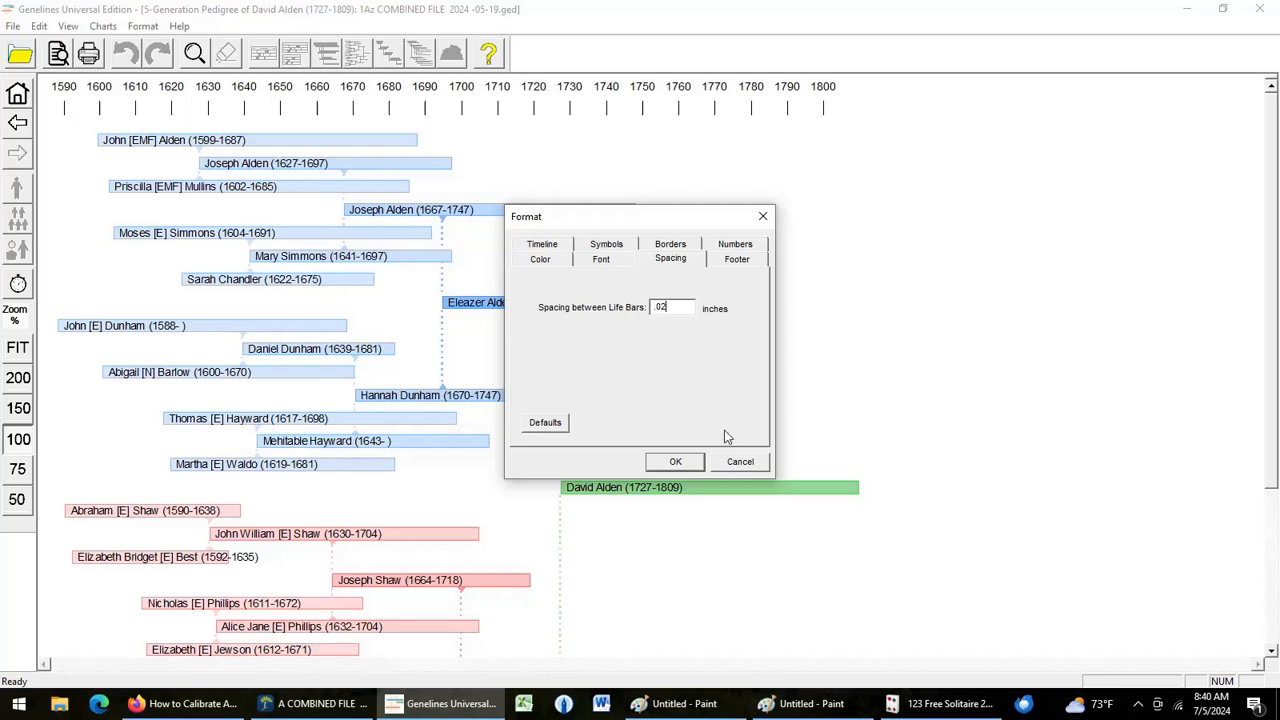
click(676, 462)
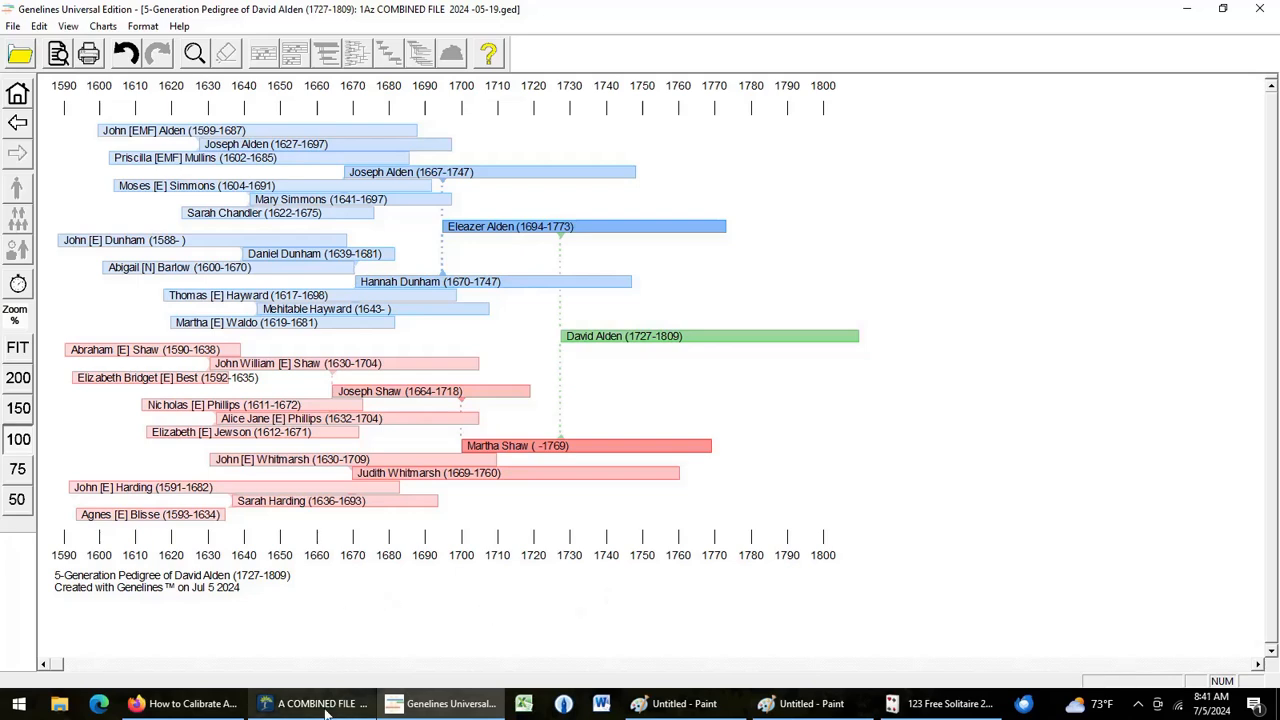
Add the life bar of the spouse who lived 1733-1818 to the pedigree chart, expanding the timeline to include it
mouse_move(320, 710)
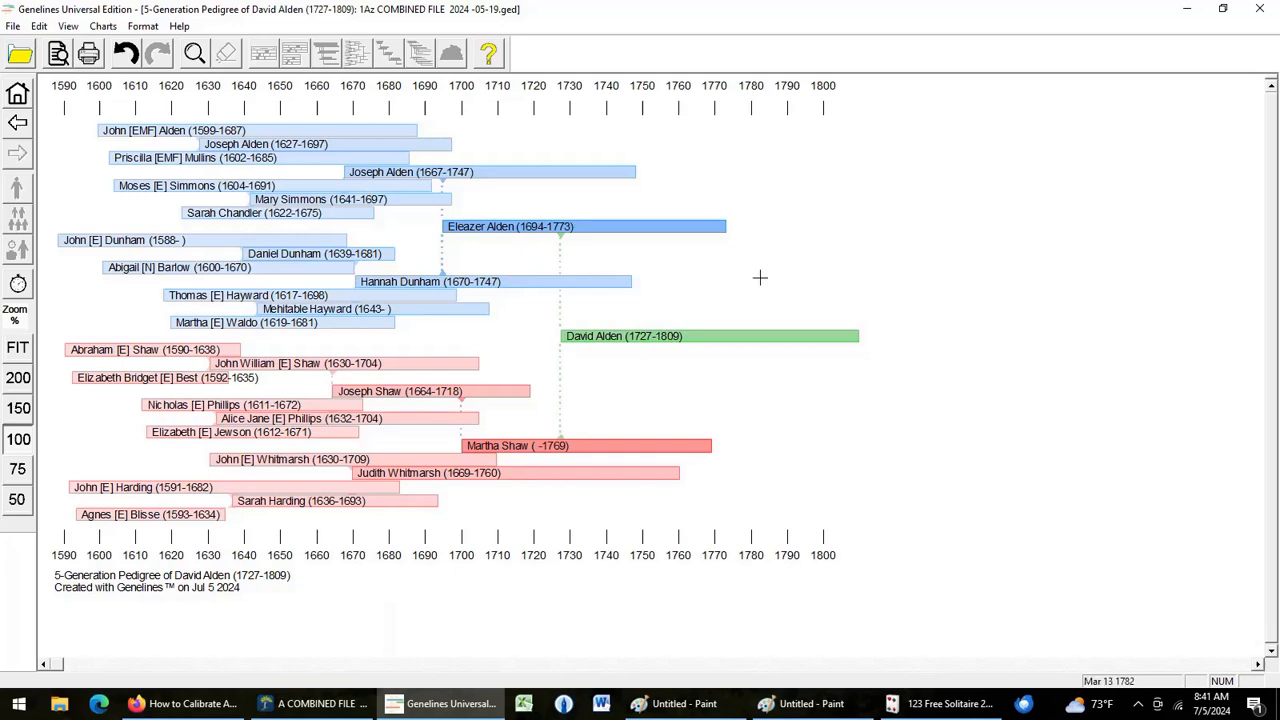
right_click(856, 399)
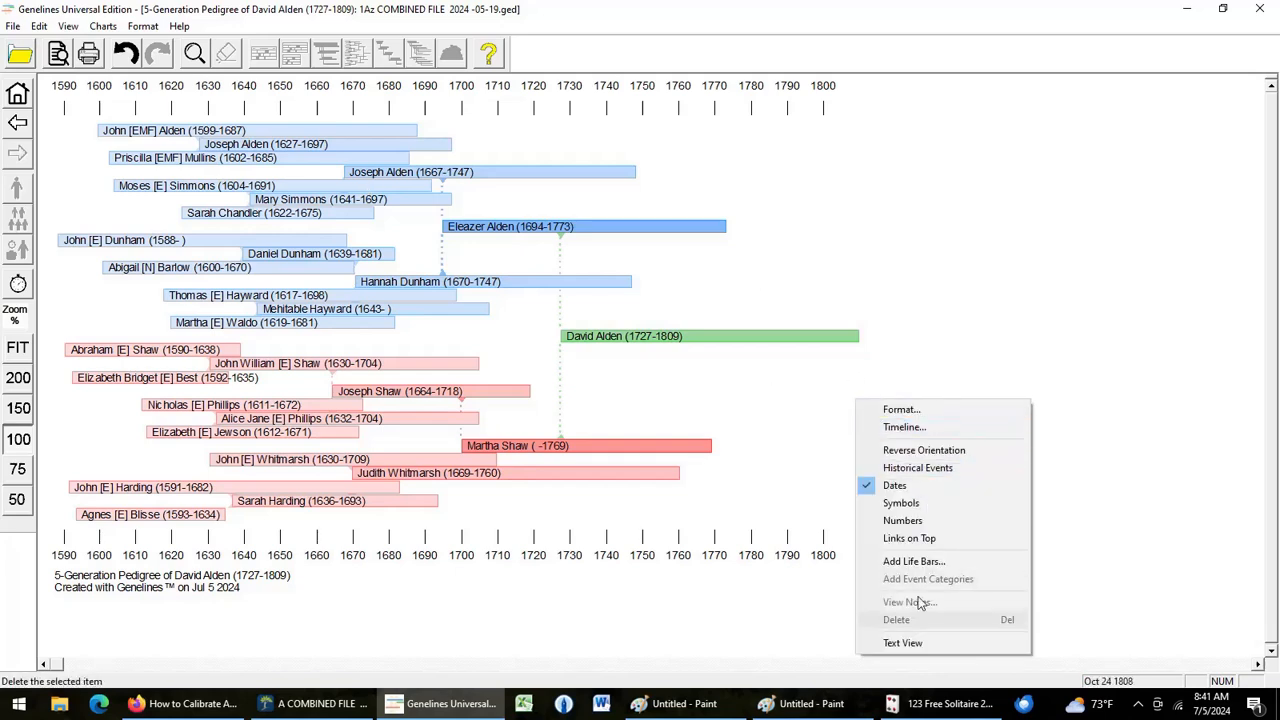
click(910, 562)
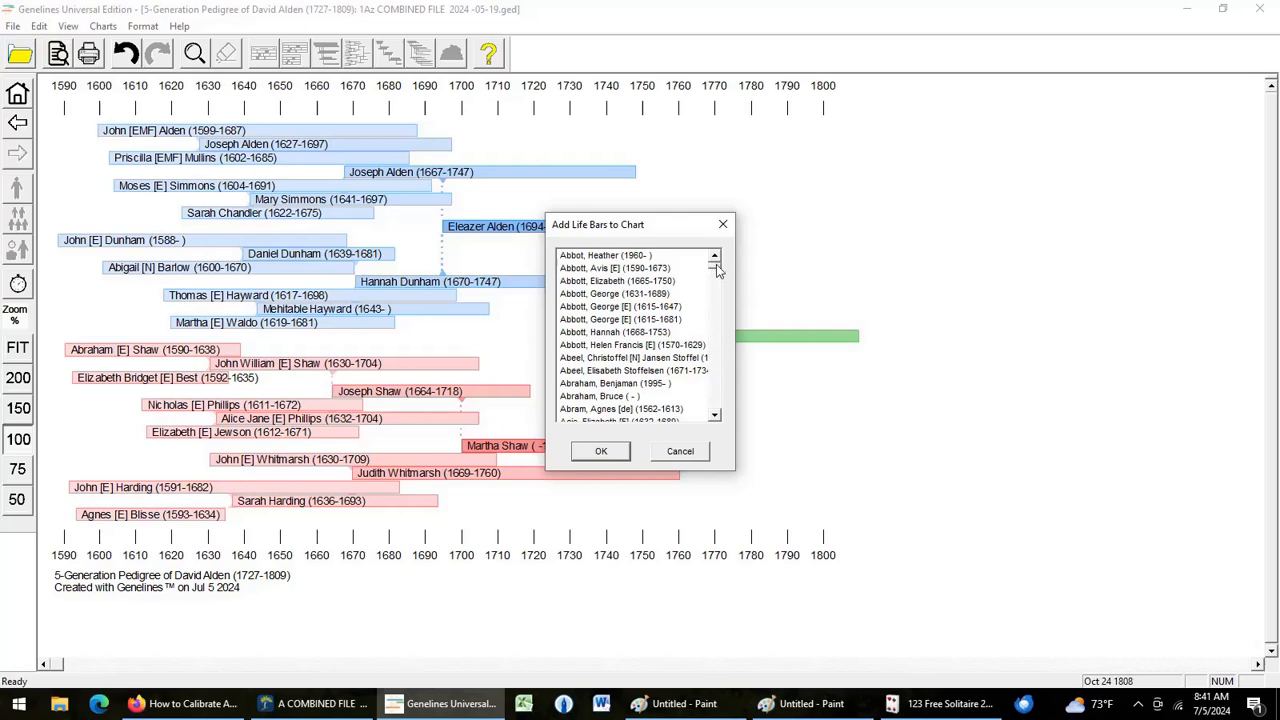
drag(714, 263, 714, 391)
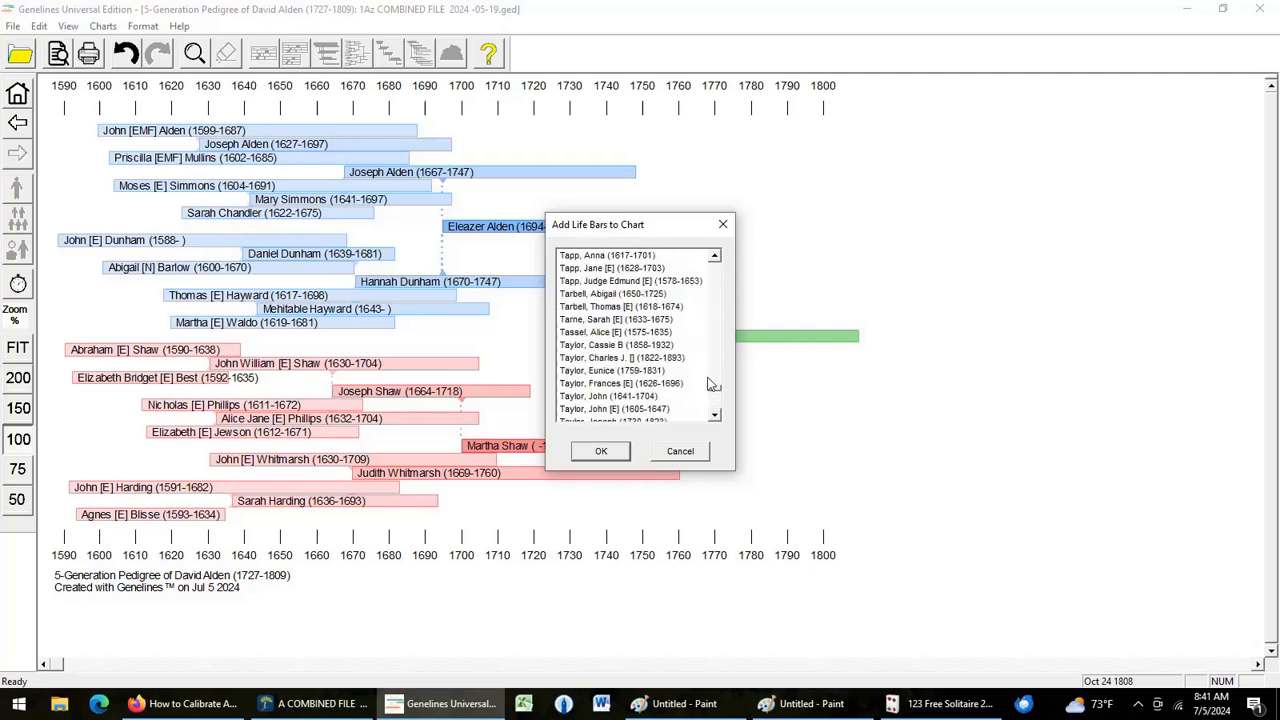
click(713, 333)
drag(716, 394, 716, 406)
click(716, 408)
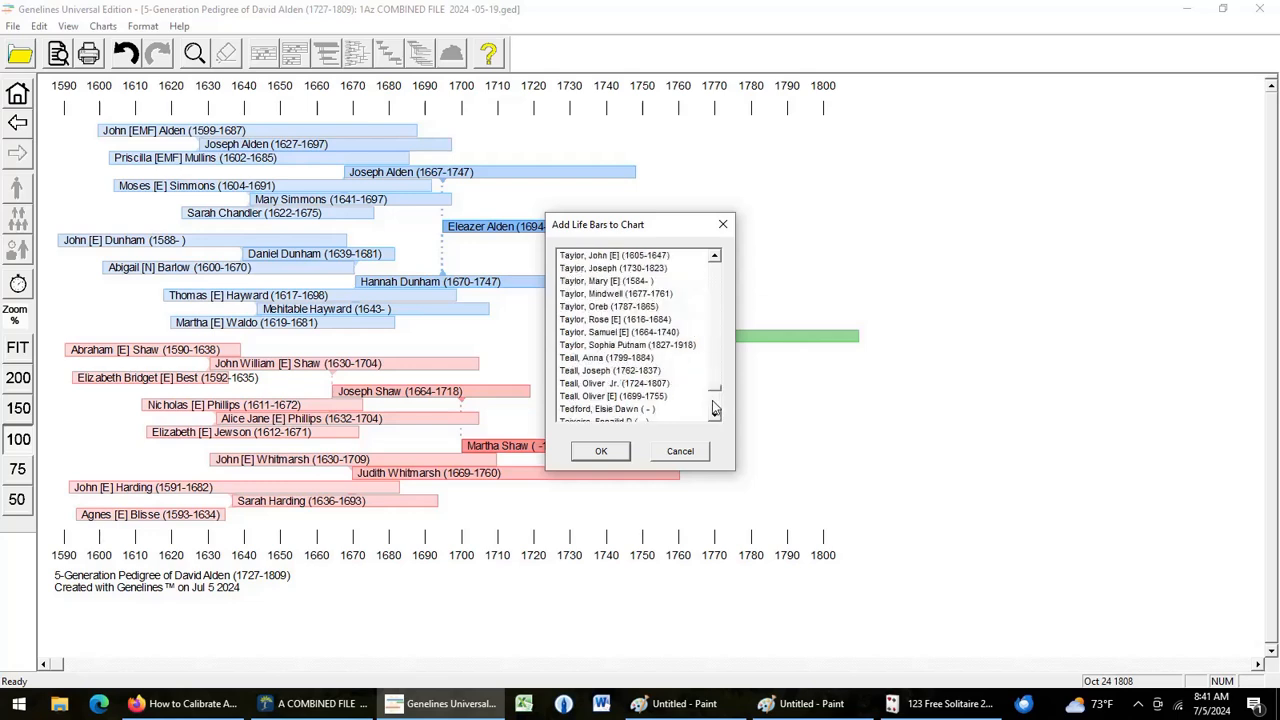
click(716, 407)
click(716, 406)
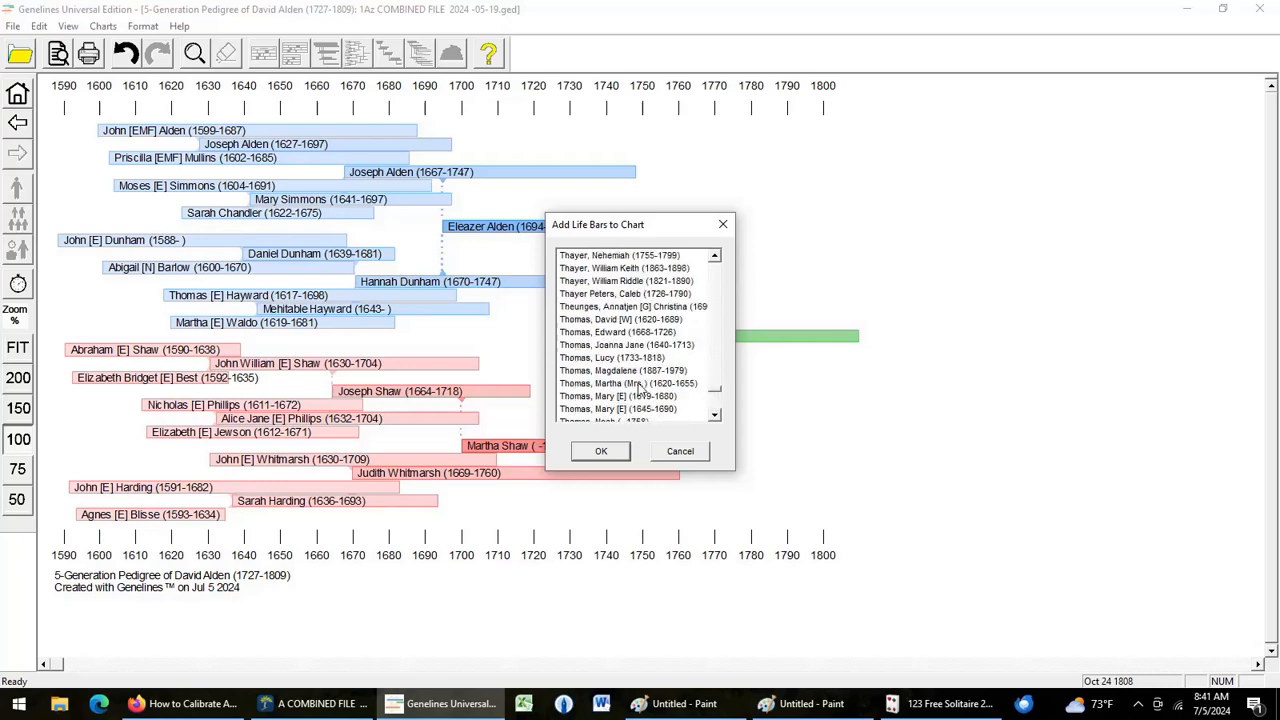
click(613, 357)
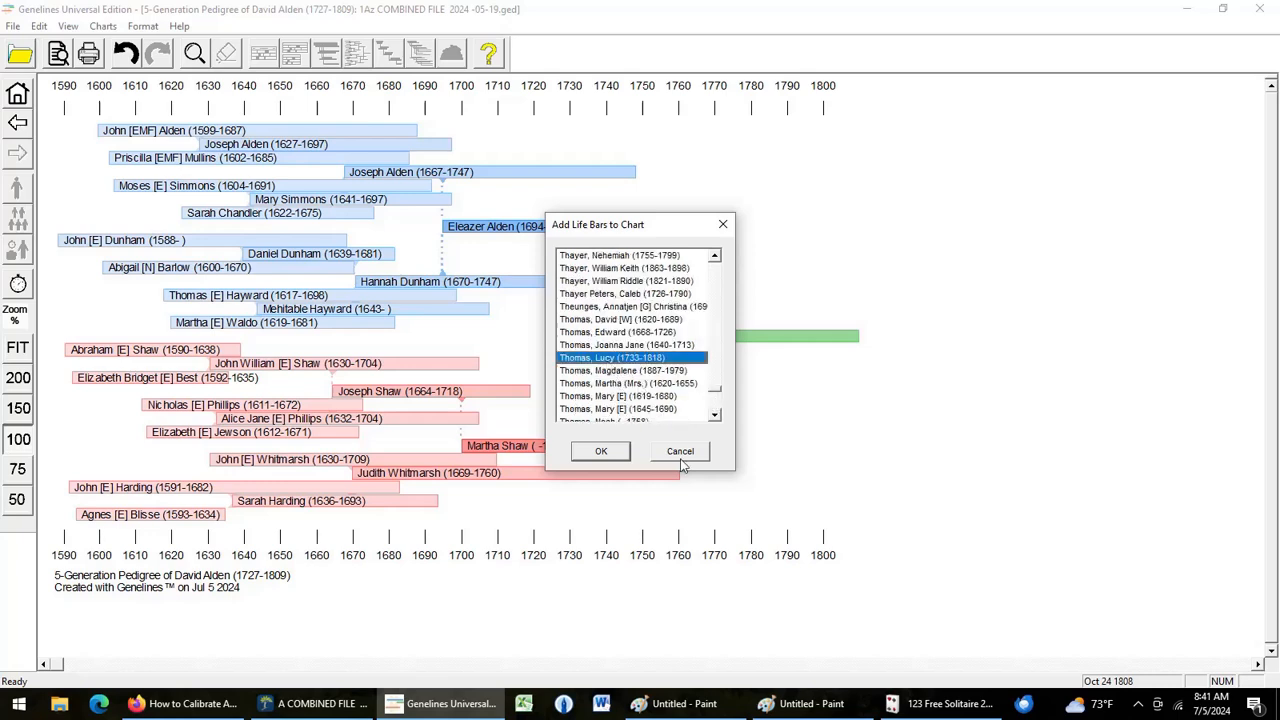
click(602, 451)
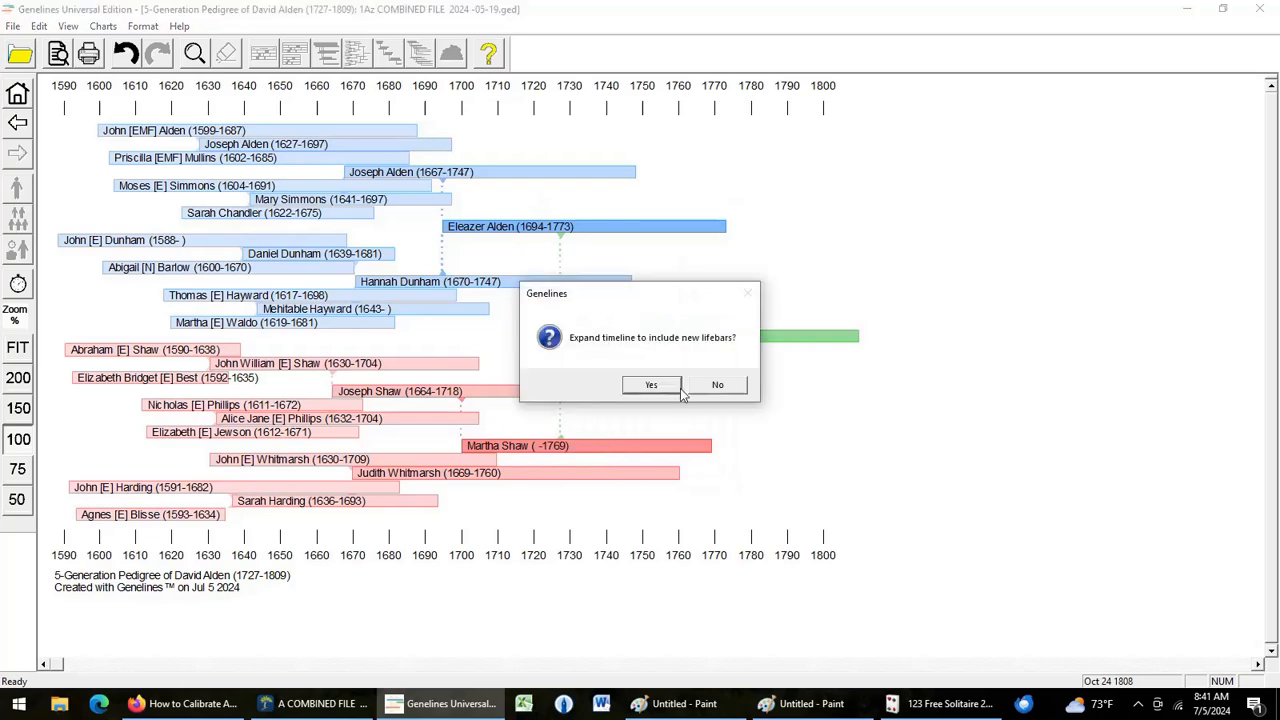
click(651, 385)
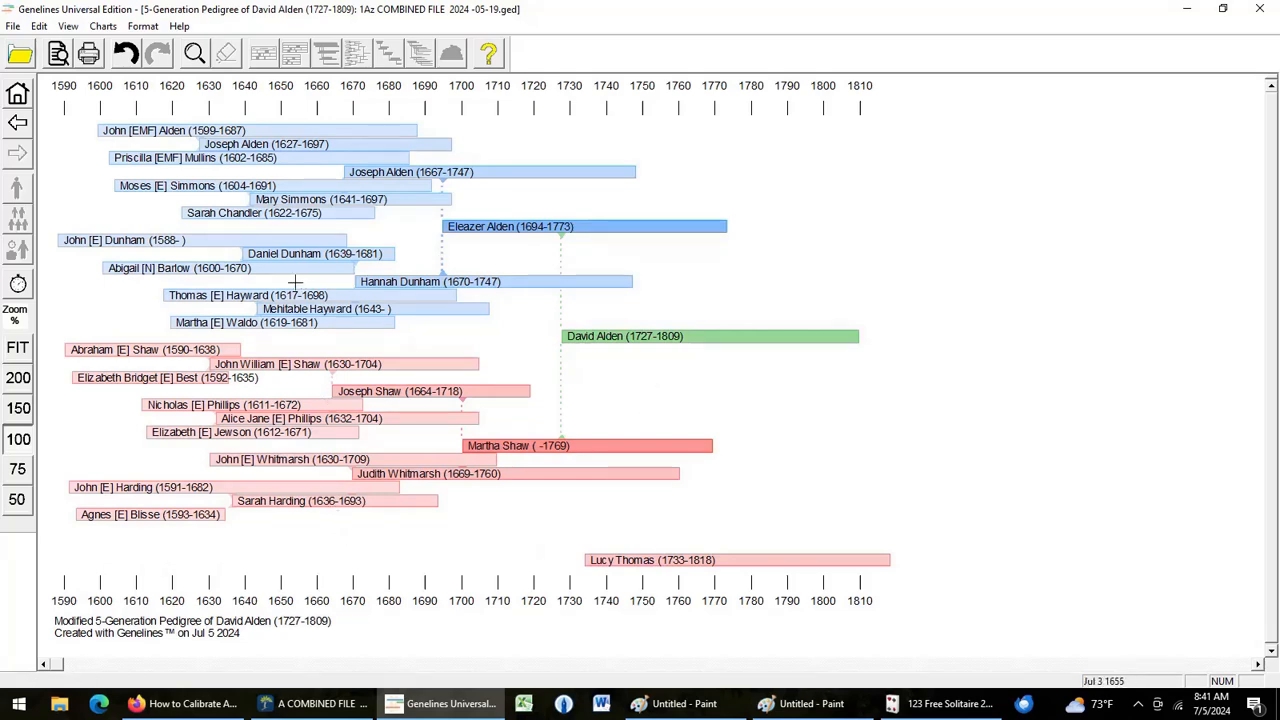
Fill all life bars with black, without applying the color change to the corresponding links
right_click(881, 231)
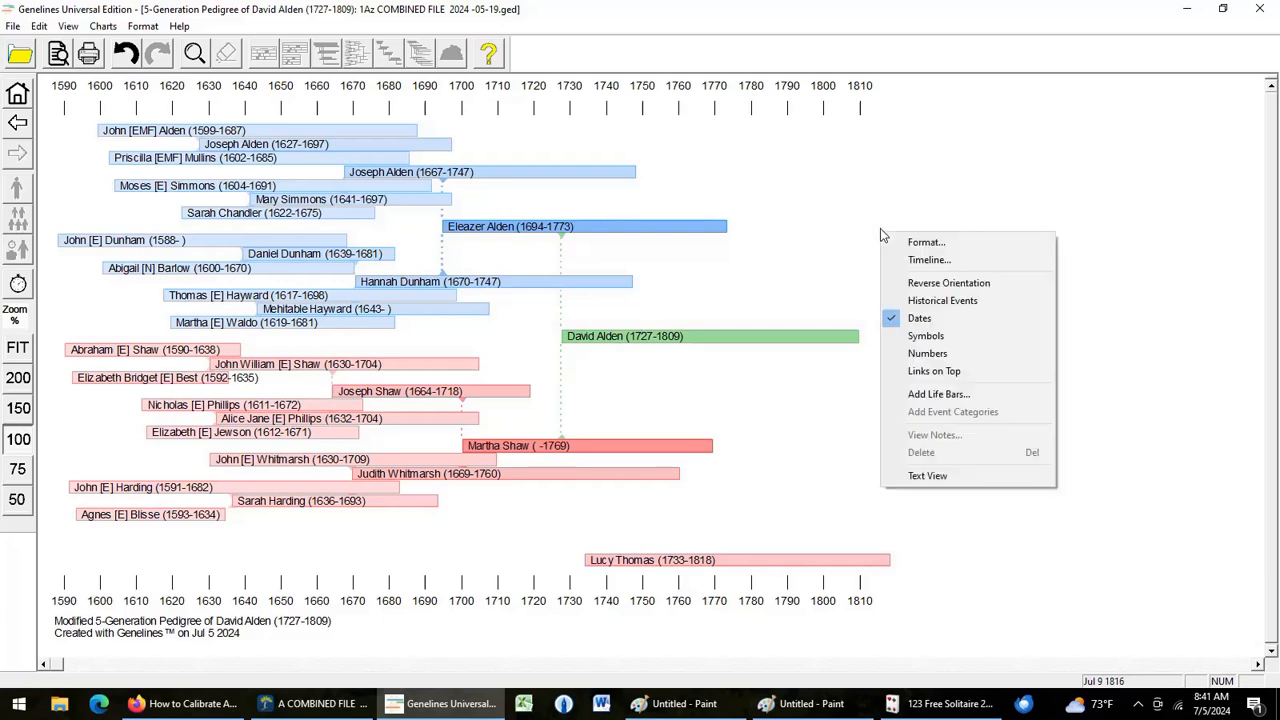
click(933, 244)
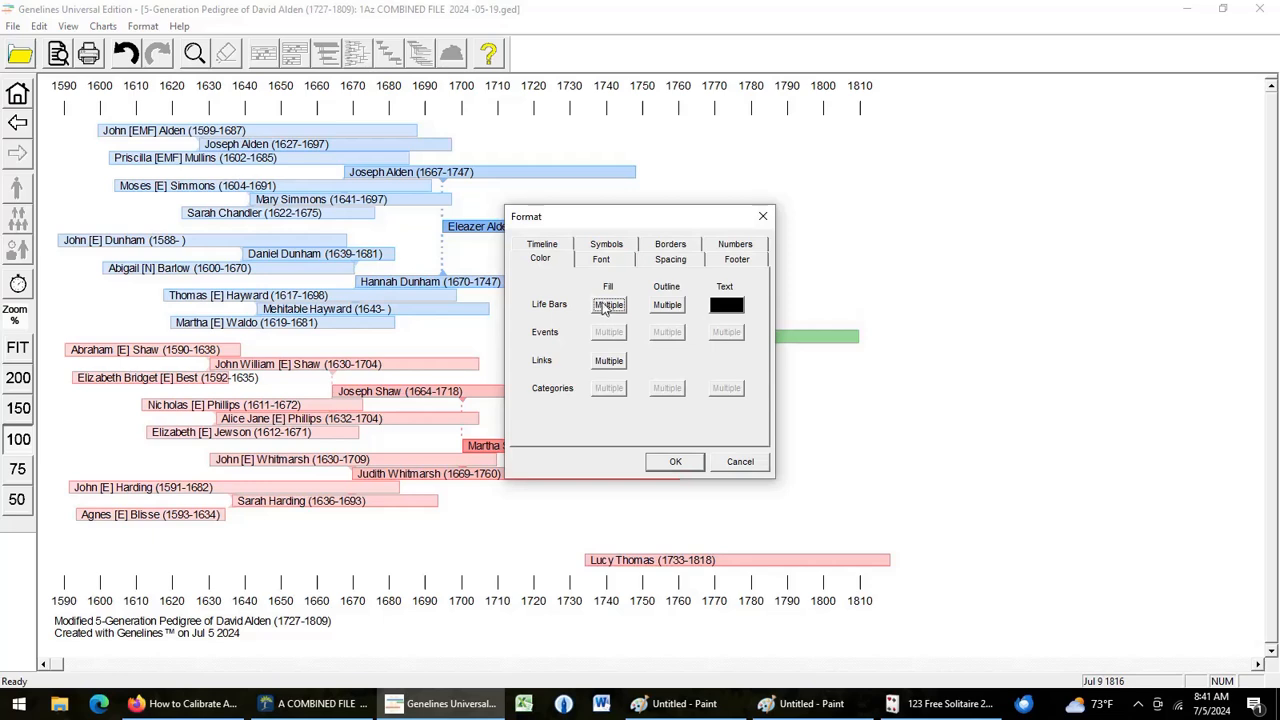
click(606, 306)
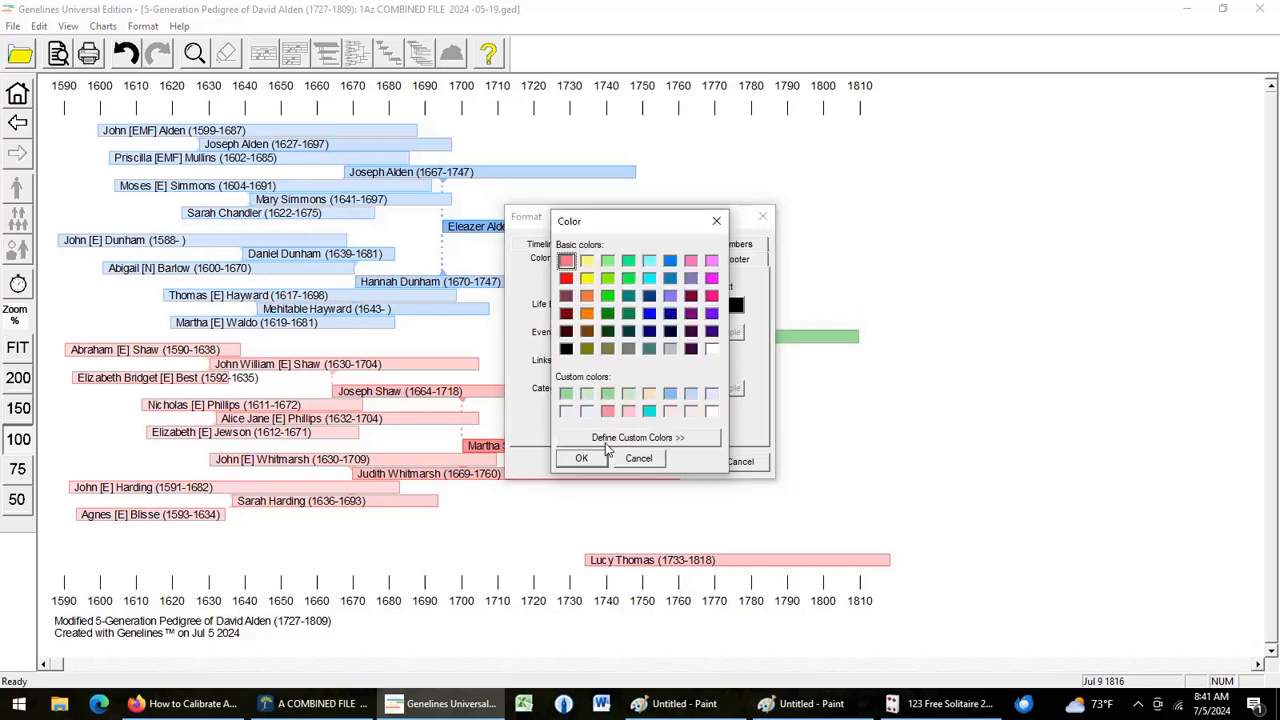
click(566, 349)
click(581, 458)
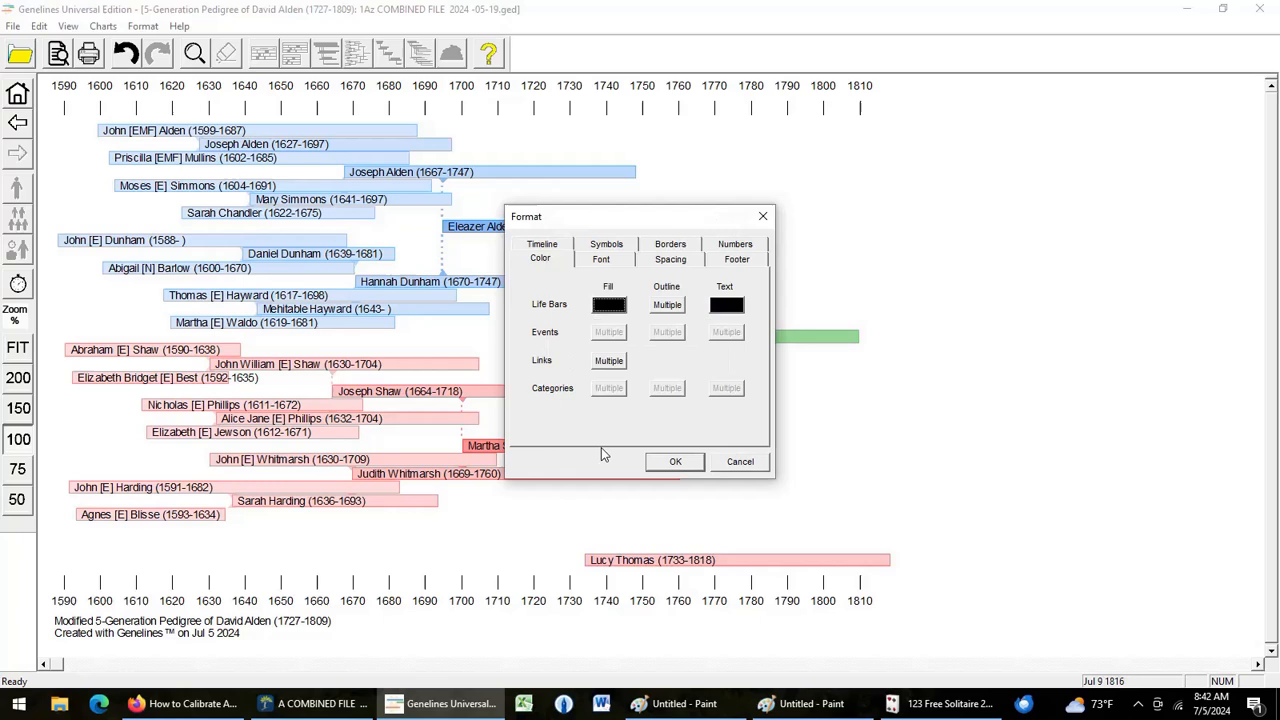
click(675, 461)
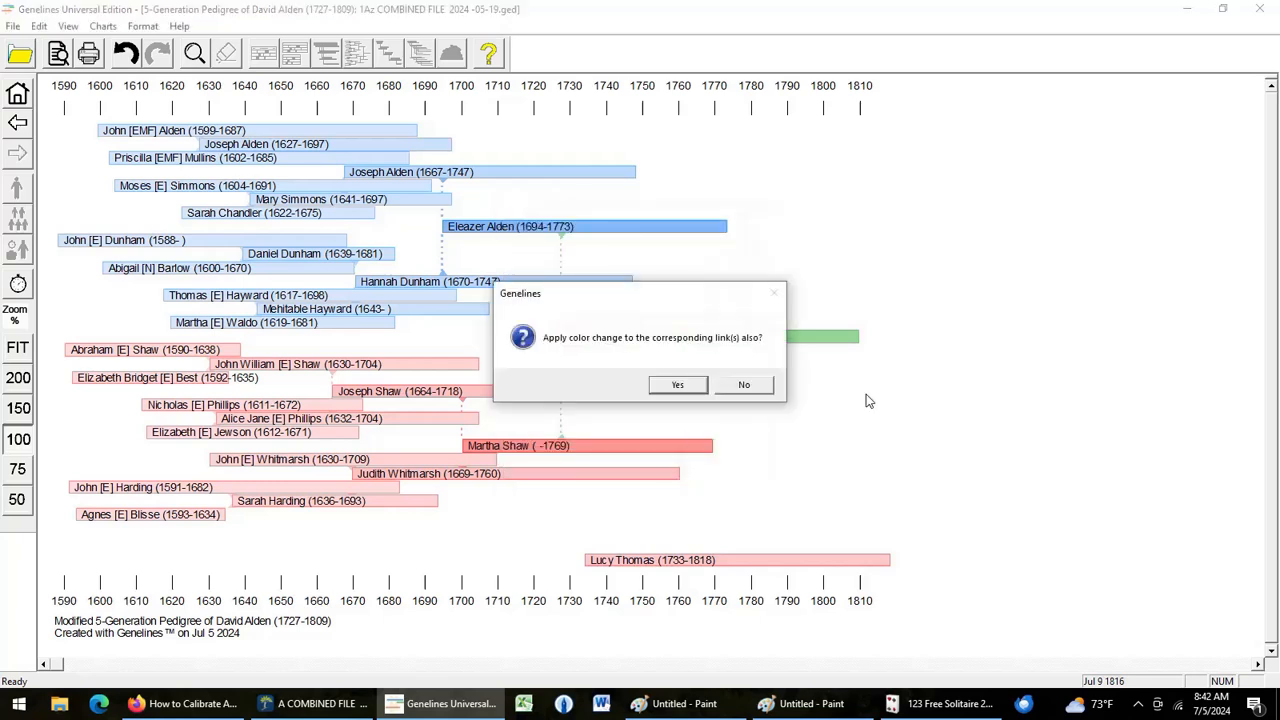
click(742, 386)
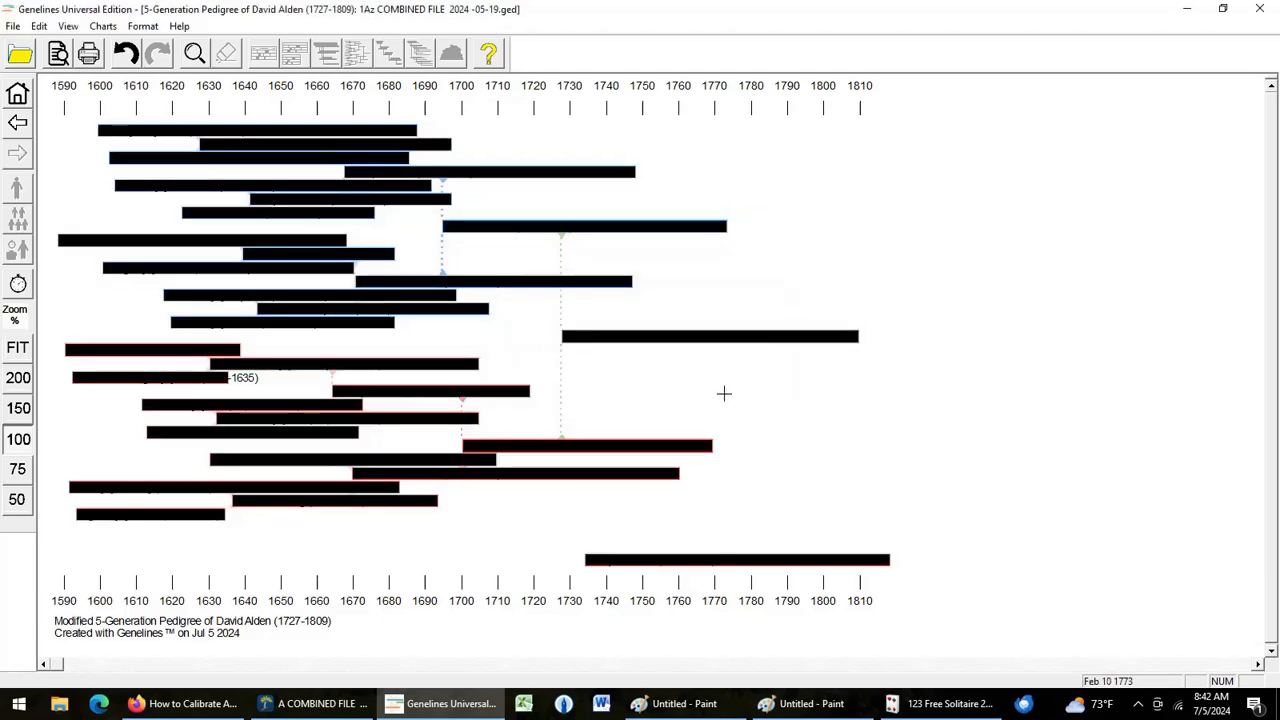
Fill all life bars with the pale lavender custom color, without applying the change to the corresponding links
right_click(858, 233)
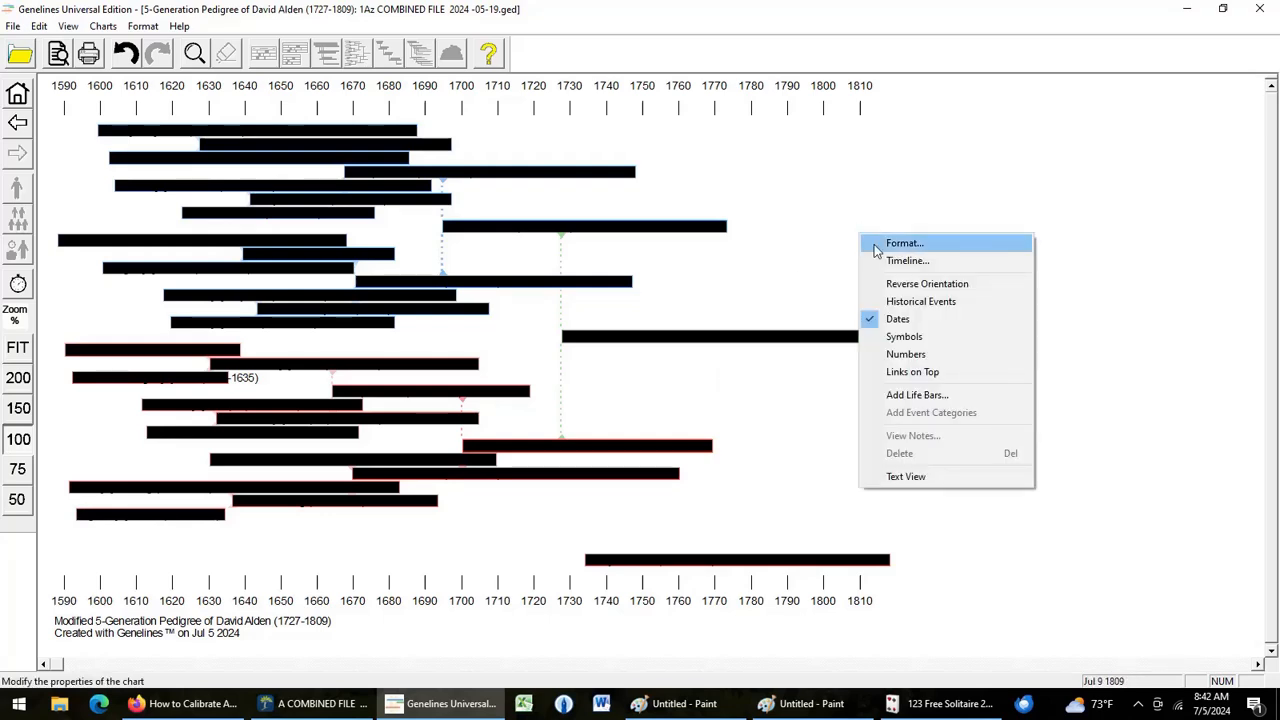
click(893, 243)
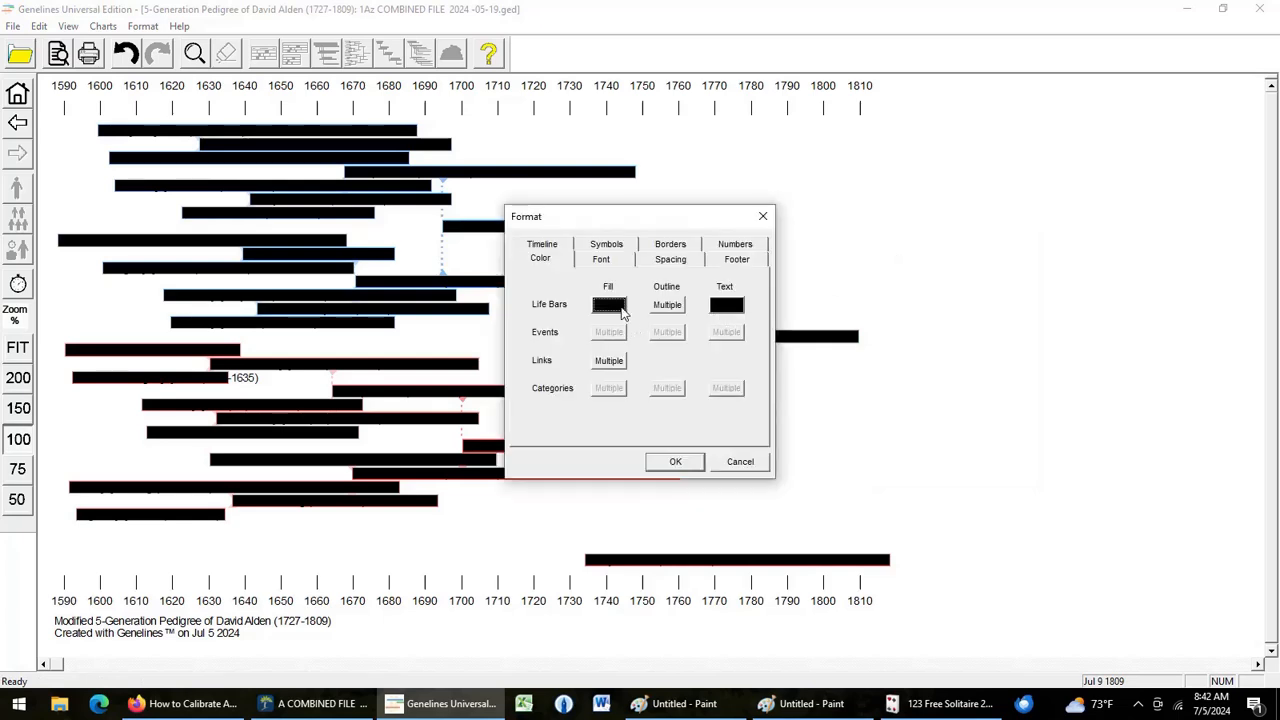
click(619, 310)
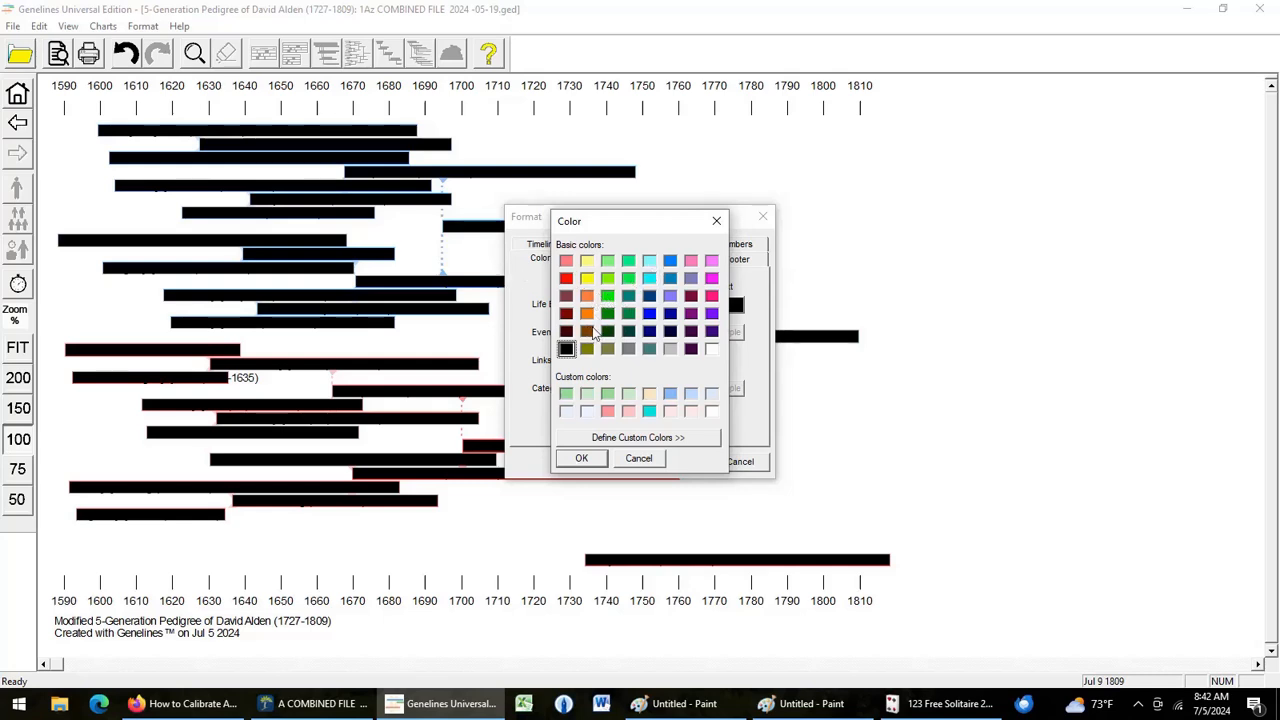
click(587, 411)
click(588, 461)
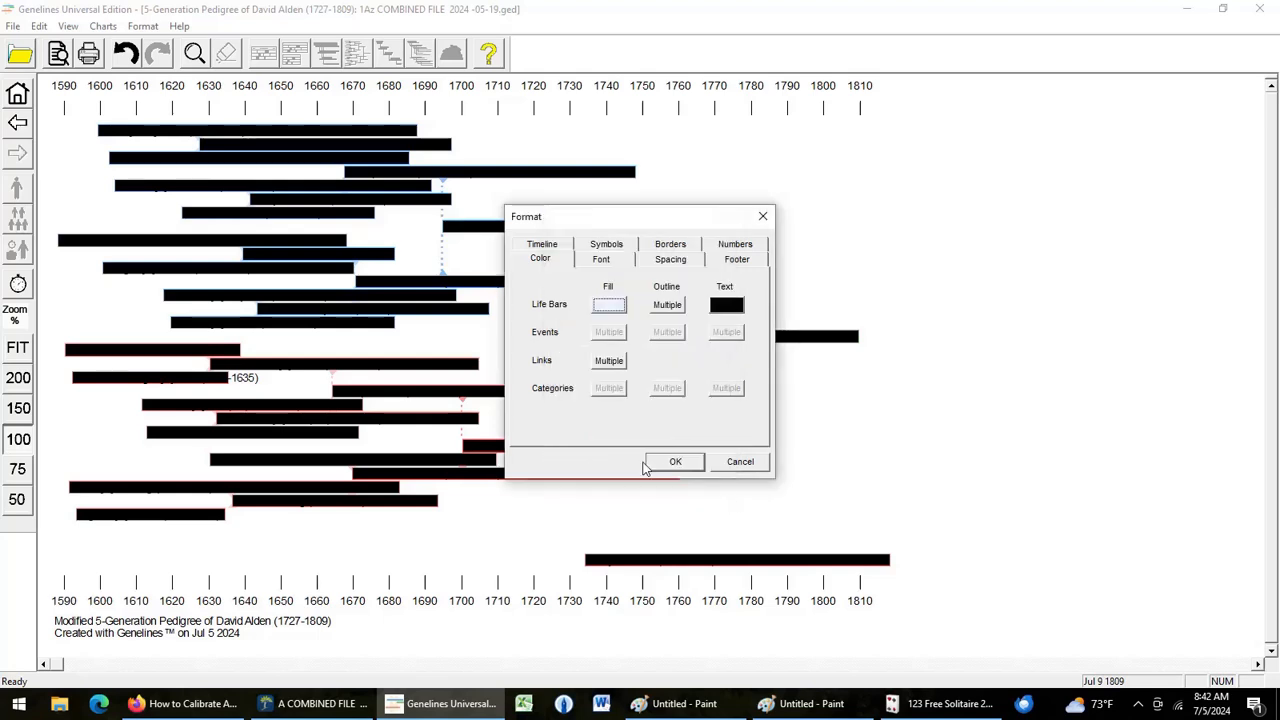
click(670, 462)
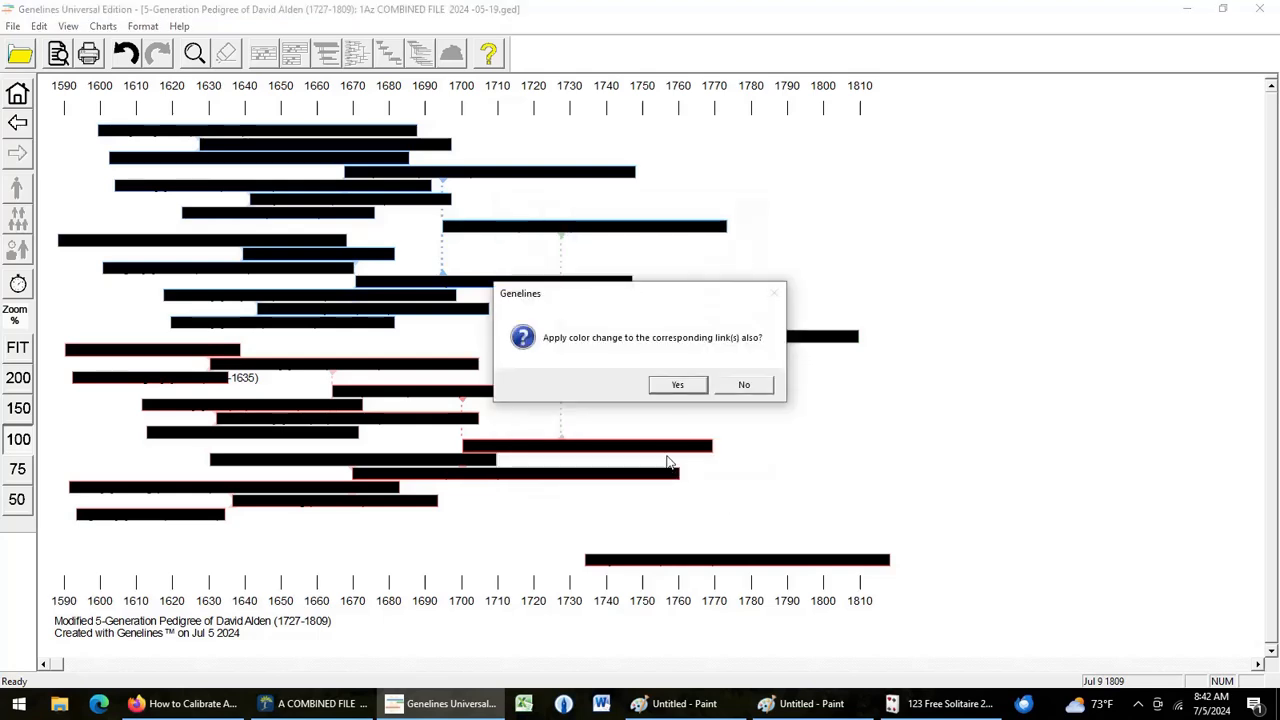
click(740, 387)
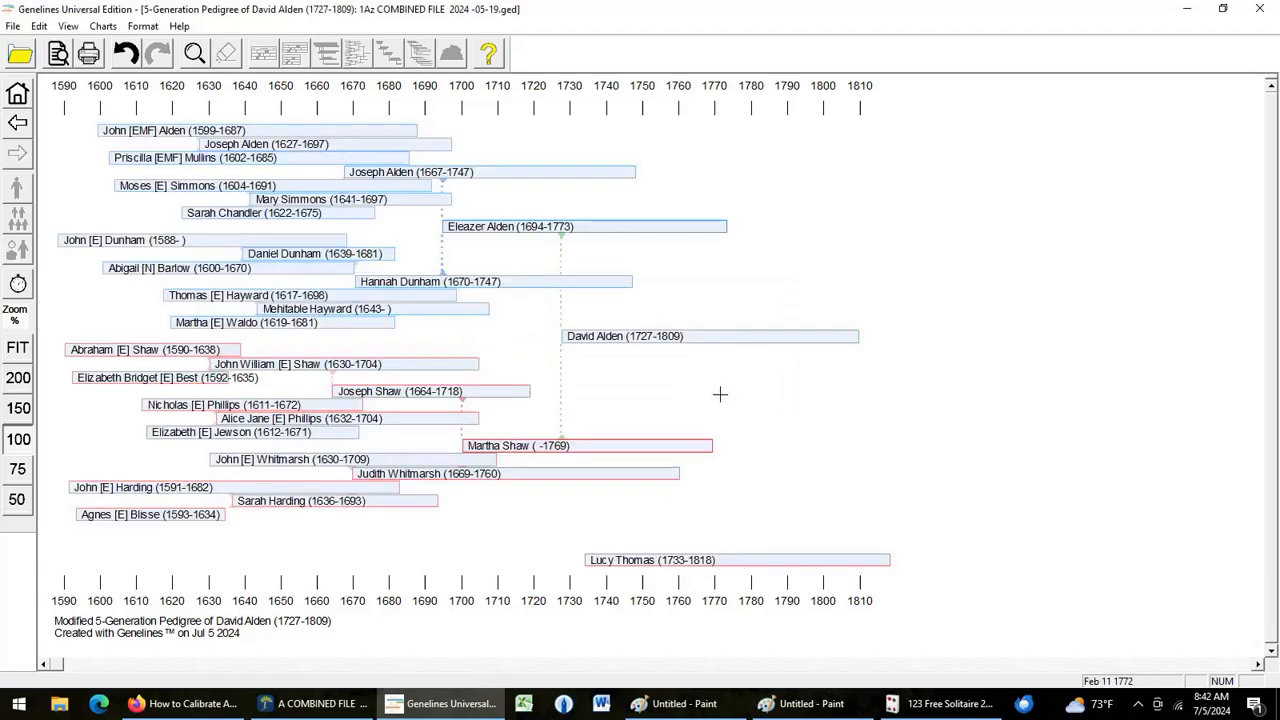
Color all the chart's links black and display the links on top of the life bars
right_click(716, 388)
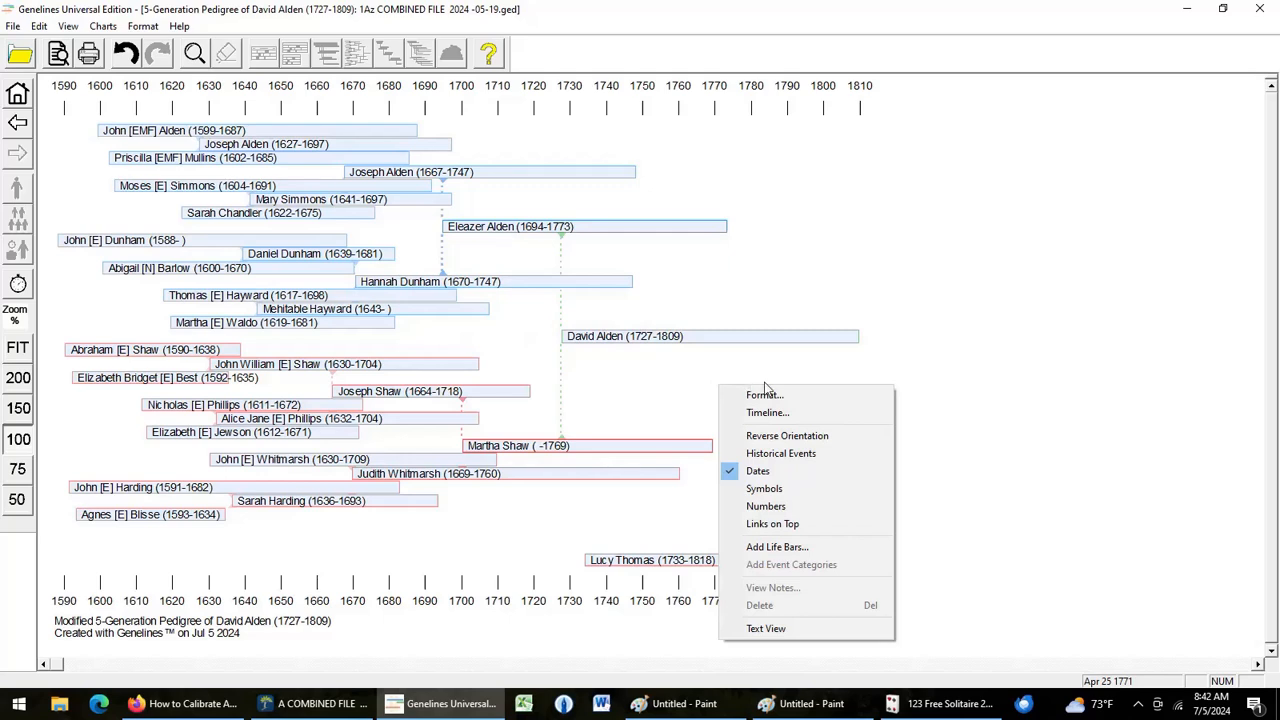
click(771, 400)
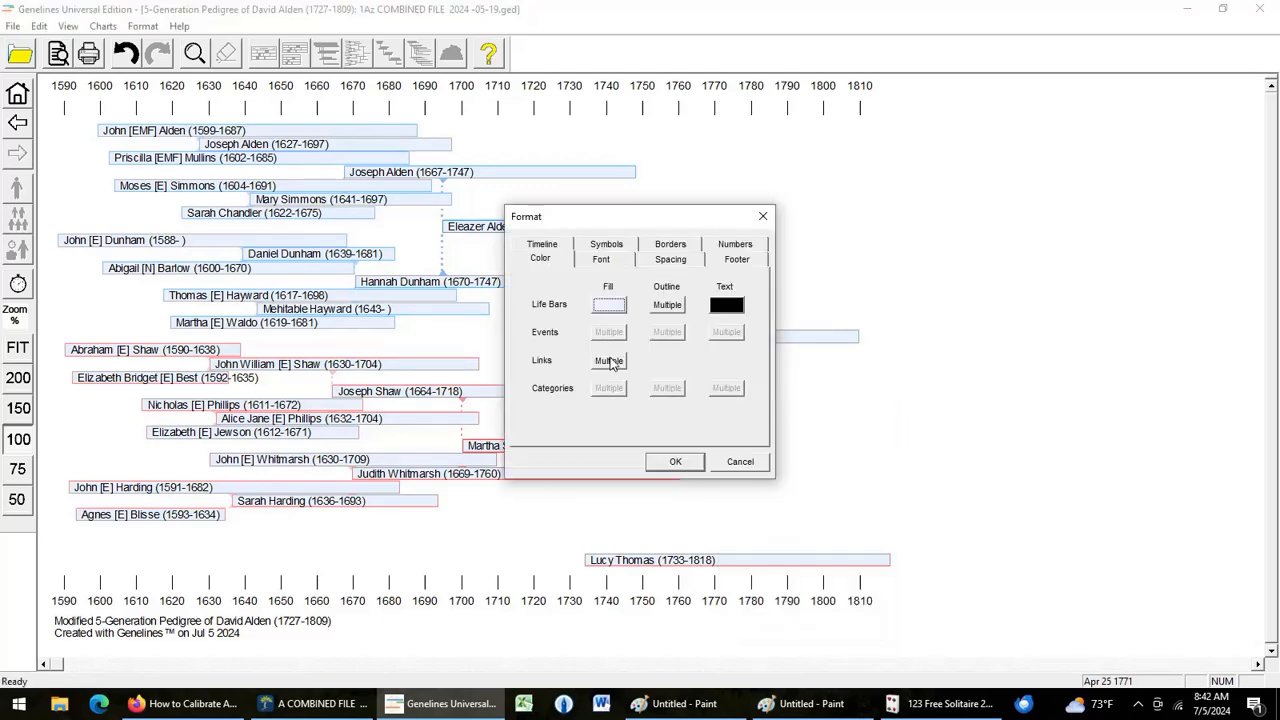
click(610, 361)
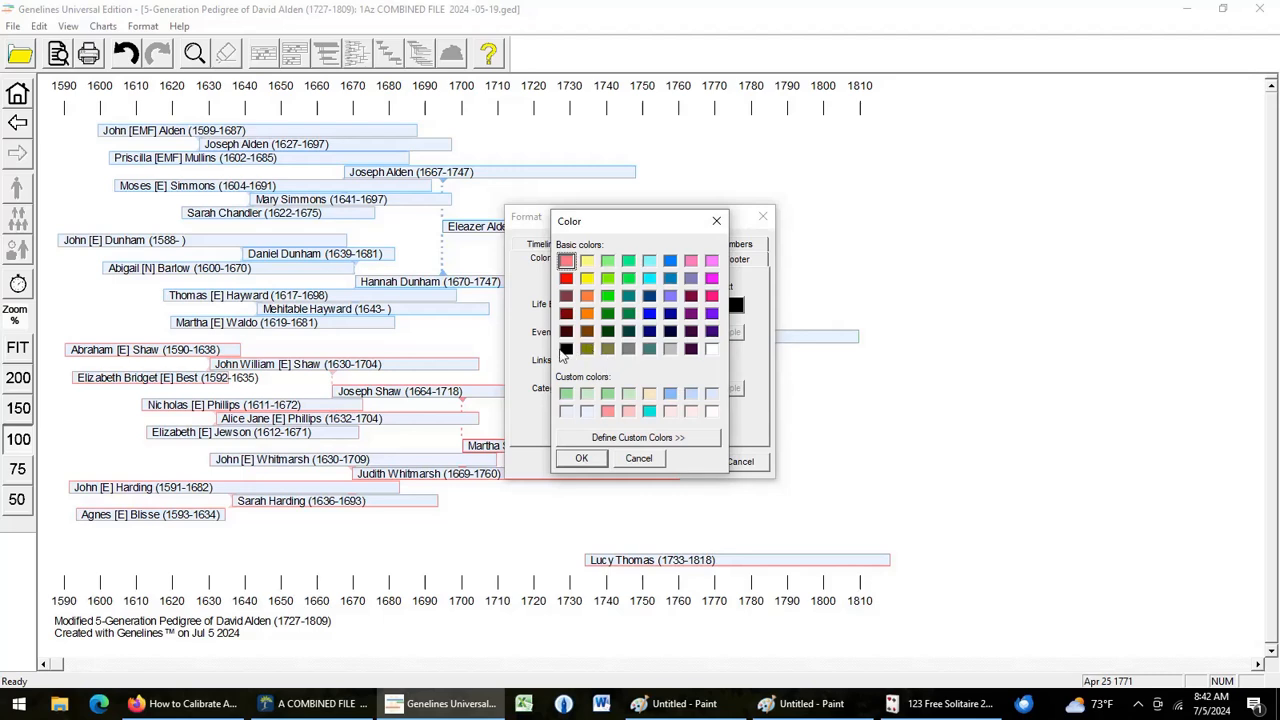
click(566, 350)
click(583, 458)
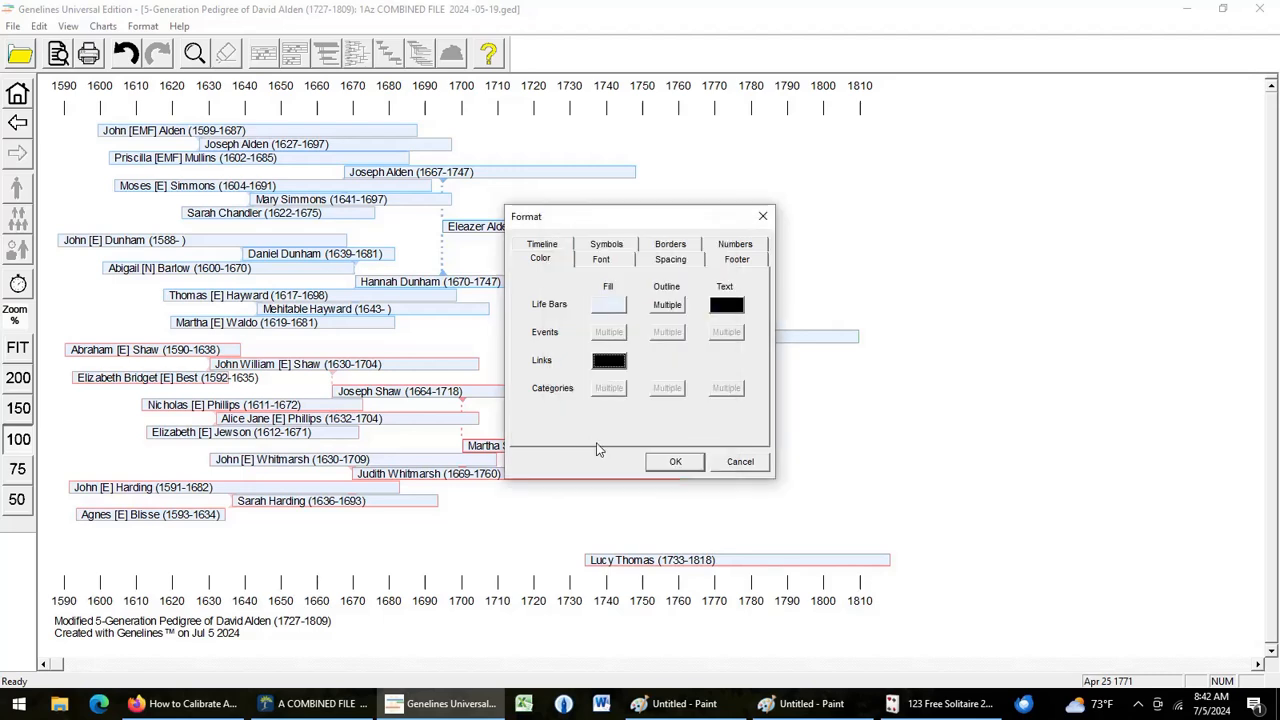
click(670, 461)
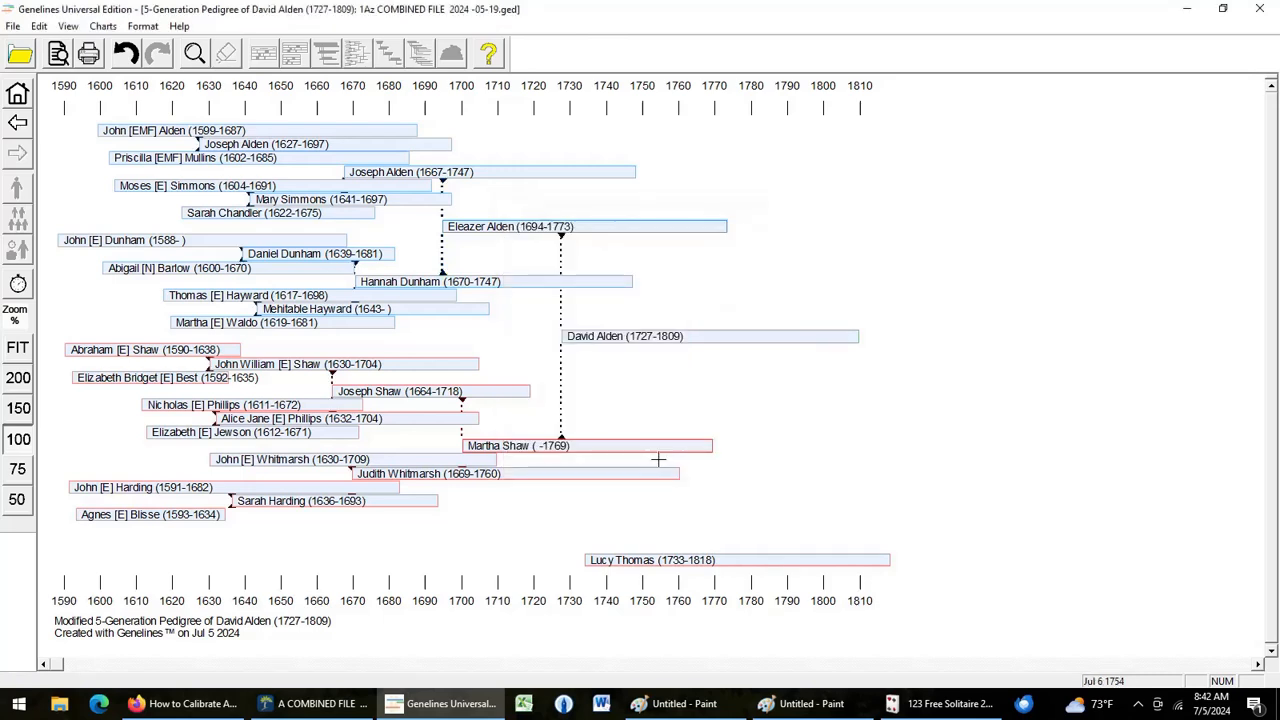
right_click(679, 393)
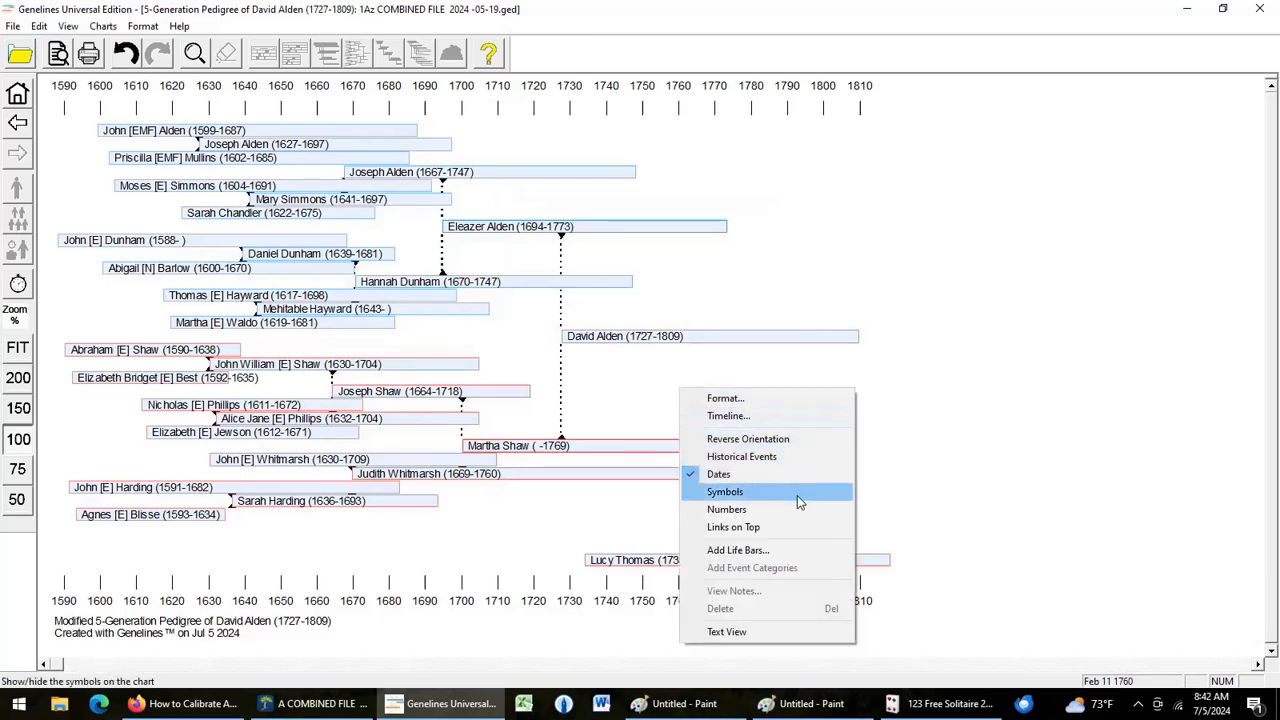
click(781, 528)
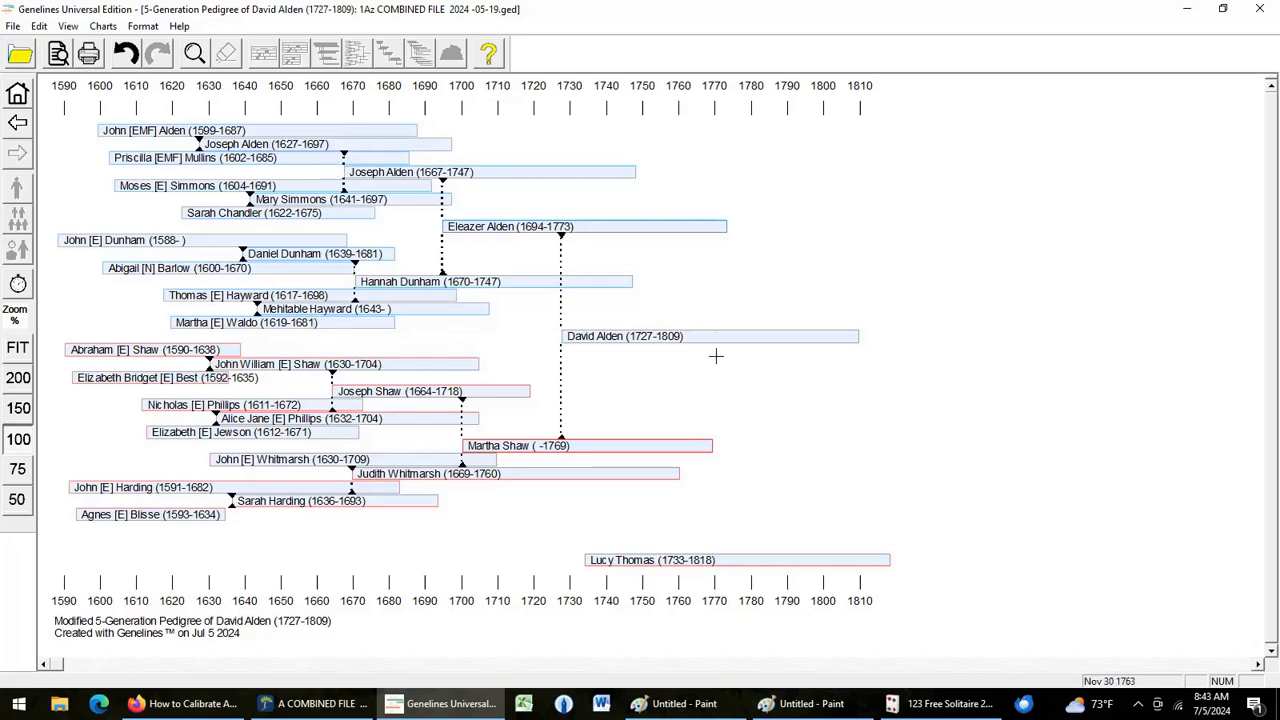
Merge a pedigree of the 1733-1818 subject, with at most 5 generations and dates shown, into the current chart
click(762, 560)
right_click(760, 560)
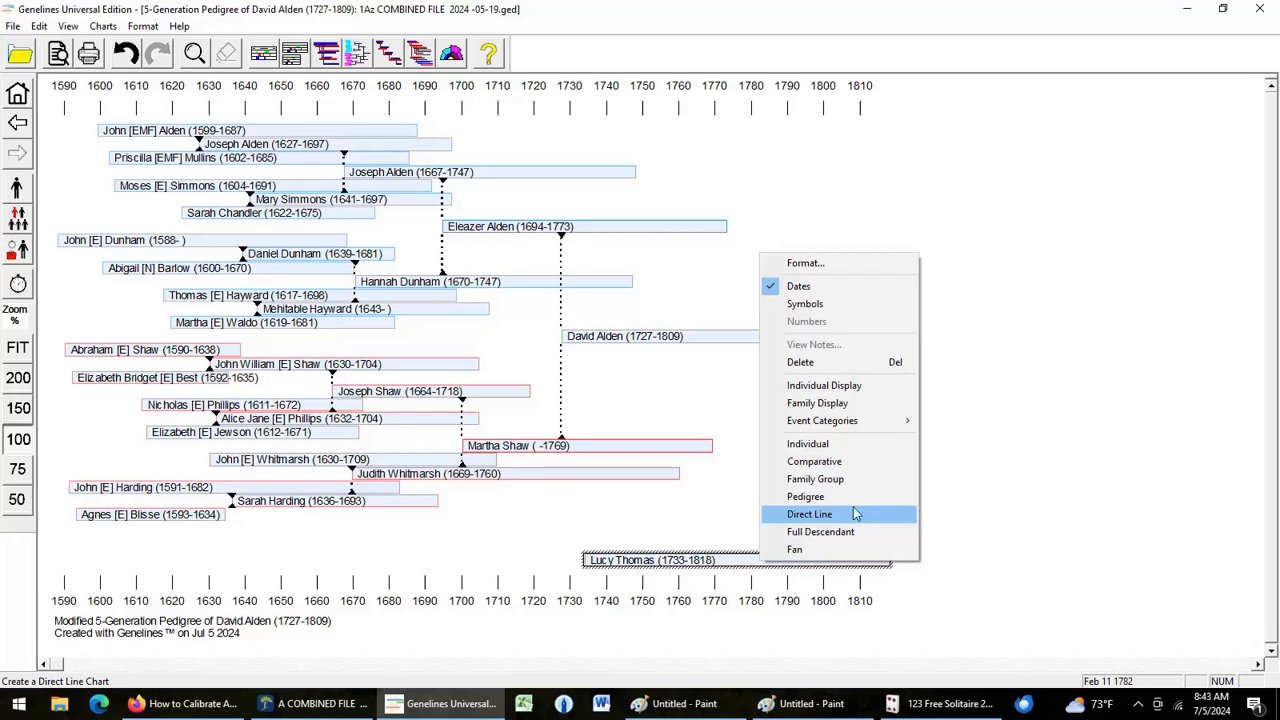
click(846, 500)
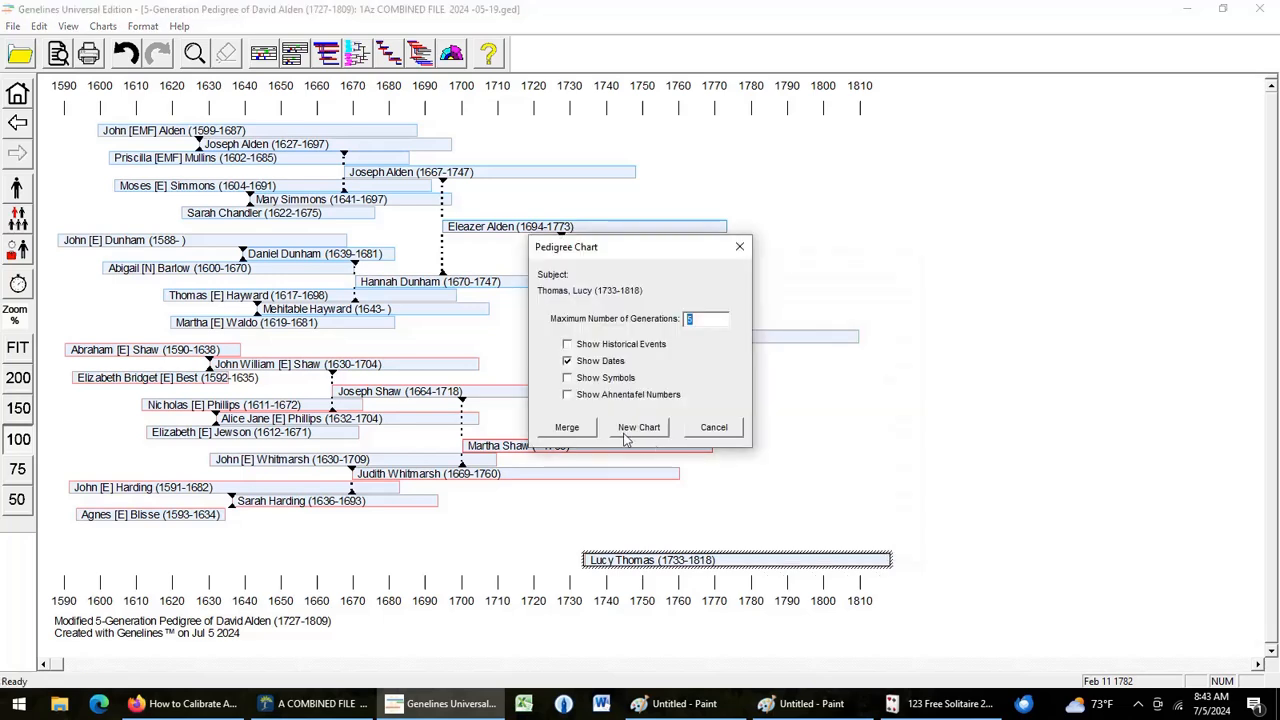
click(586, 428)
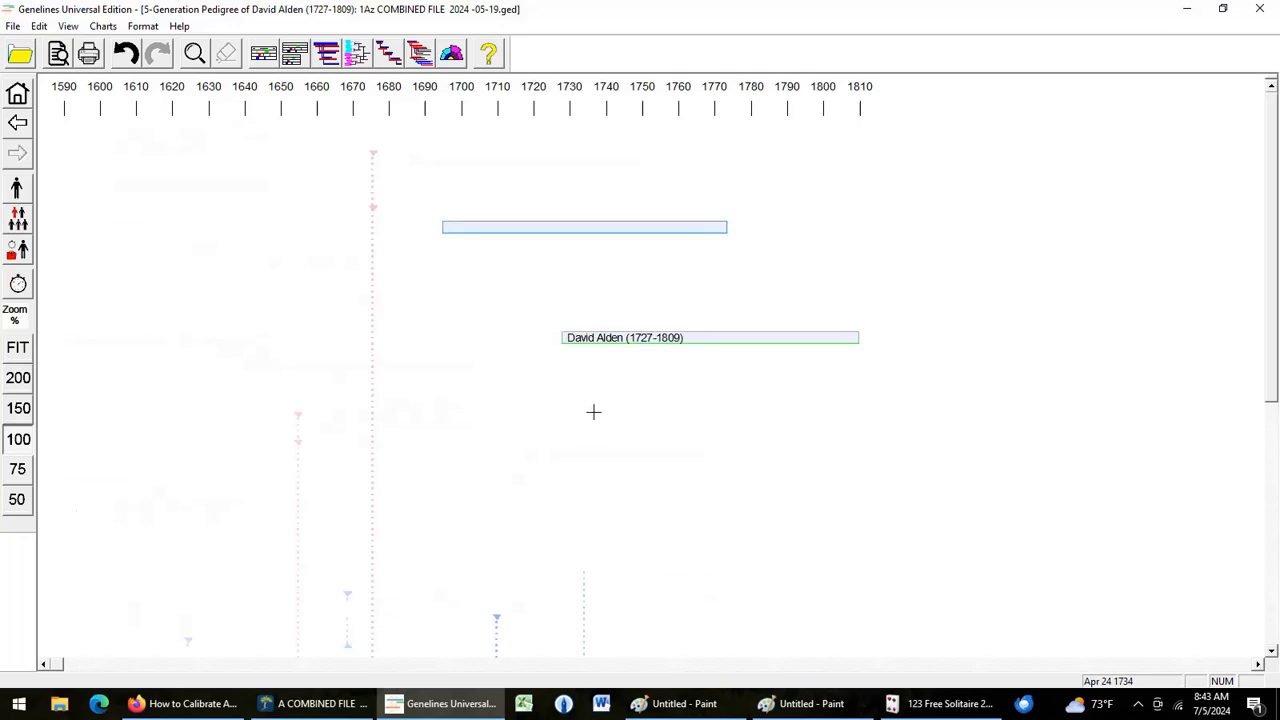
Set a uniform black color for all links in the merged chart and display them on top of the life bars
scroll(793, 386, down, 3)
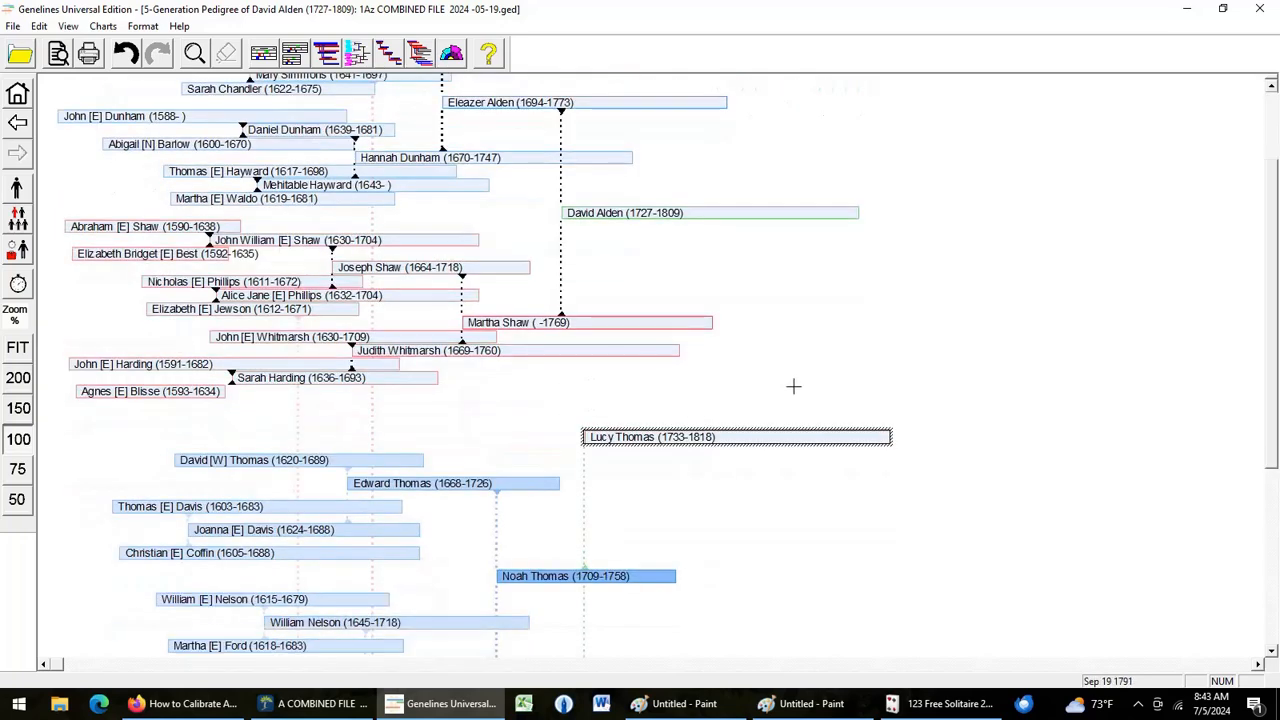
right_click(972, 366)
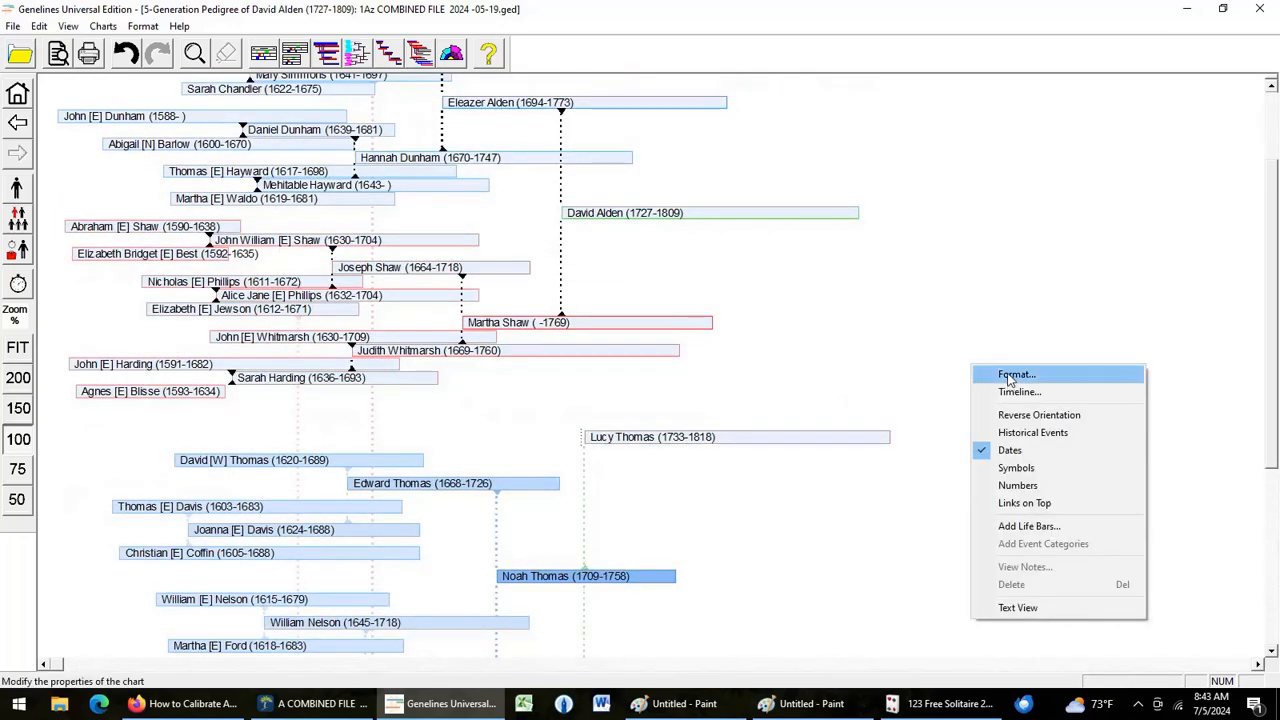
click(1010, 376)
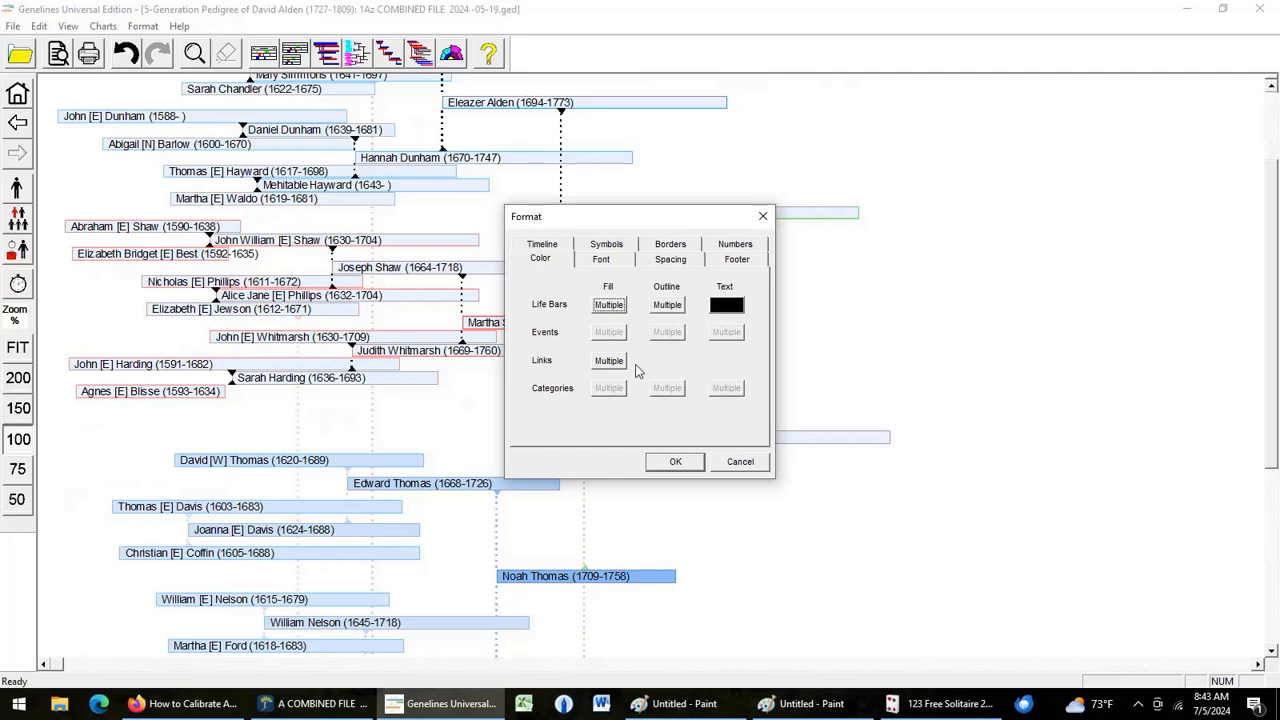
click(609, 360)
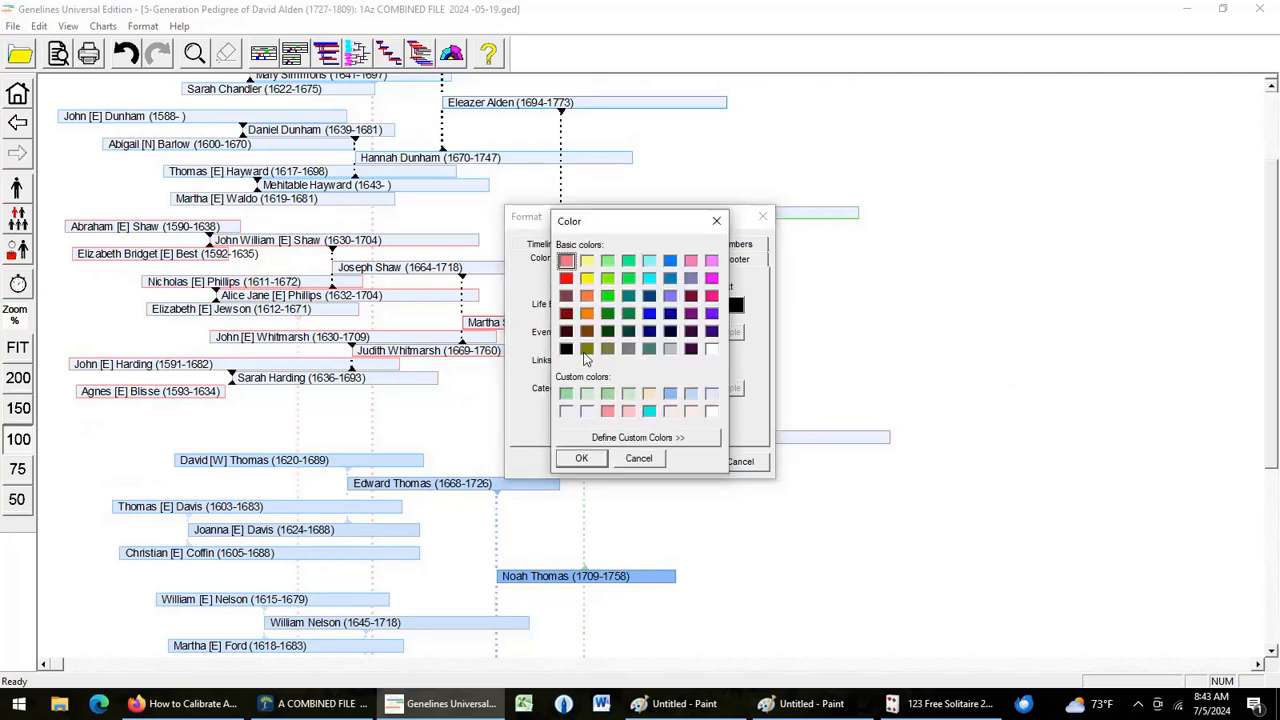
click(566, 349)
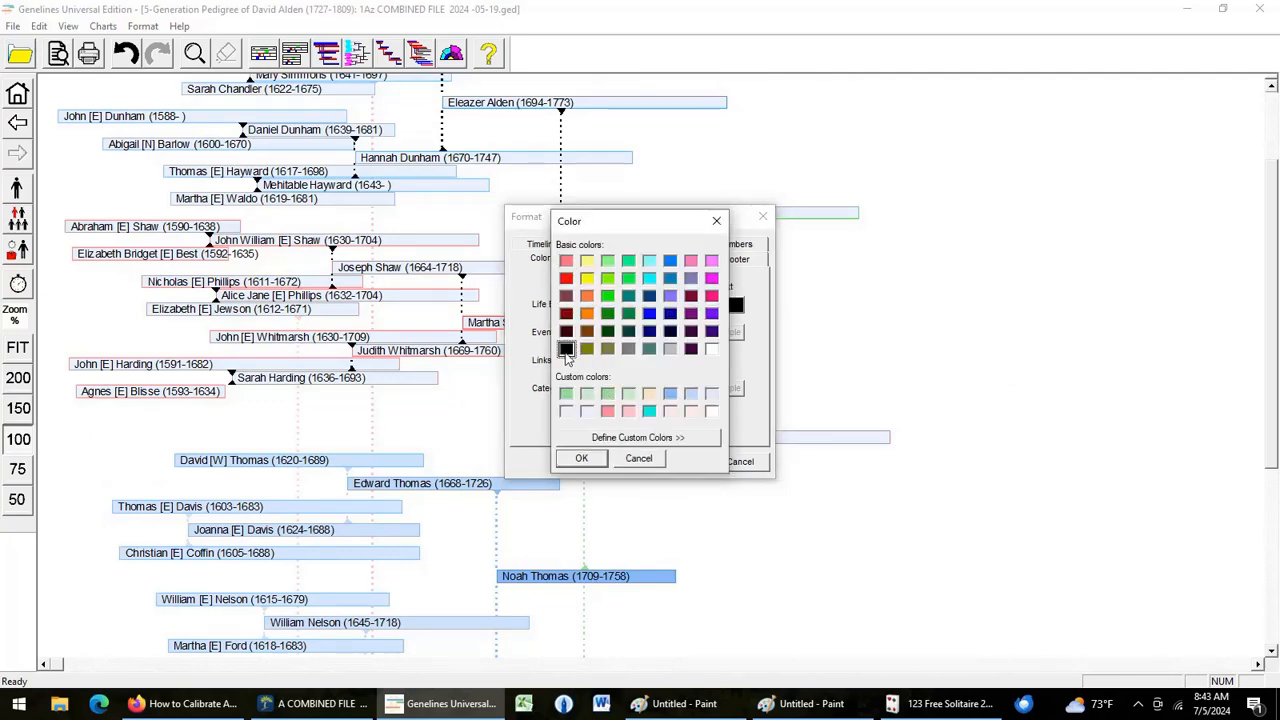
click(597, 459)
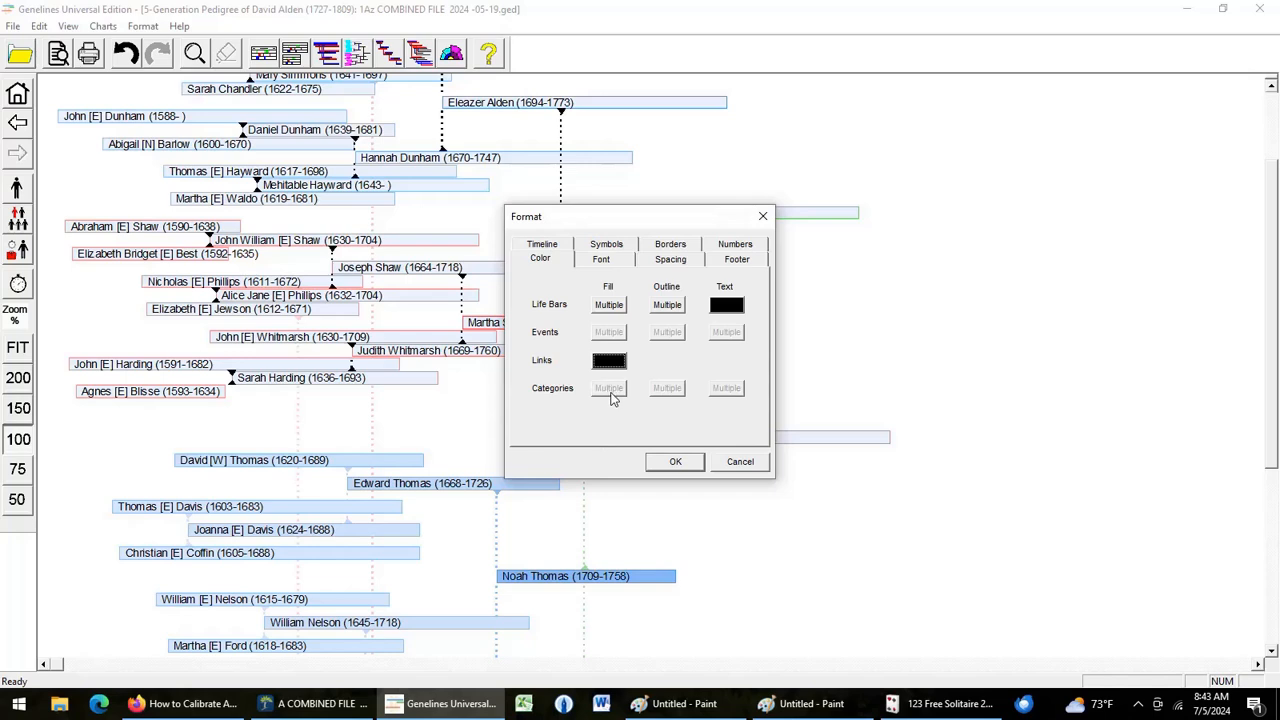
click(666, 465)
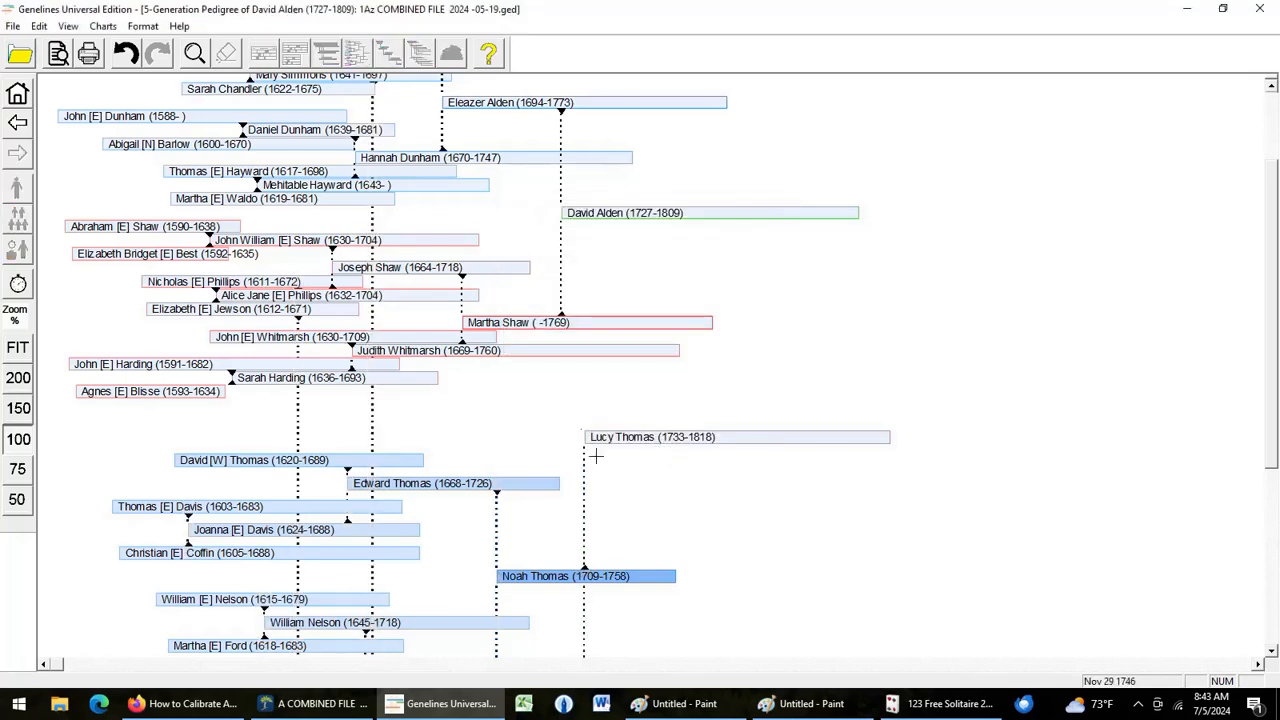
right_click(817, 511)
click(870, 397)
Trace the long vertical links between the original and merged pedigrees, selecting the 1632-1704 life bar
scroll(780, 510, down, 3)
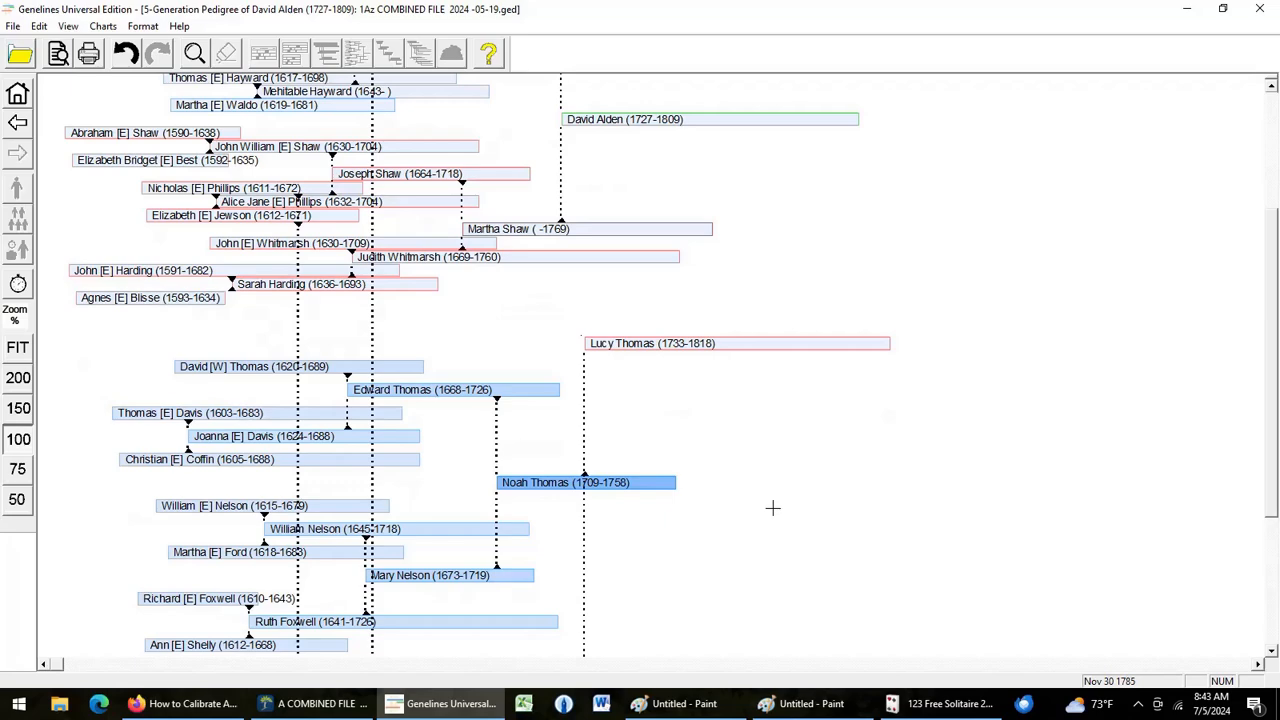
scroll(772, 508, down, 2)
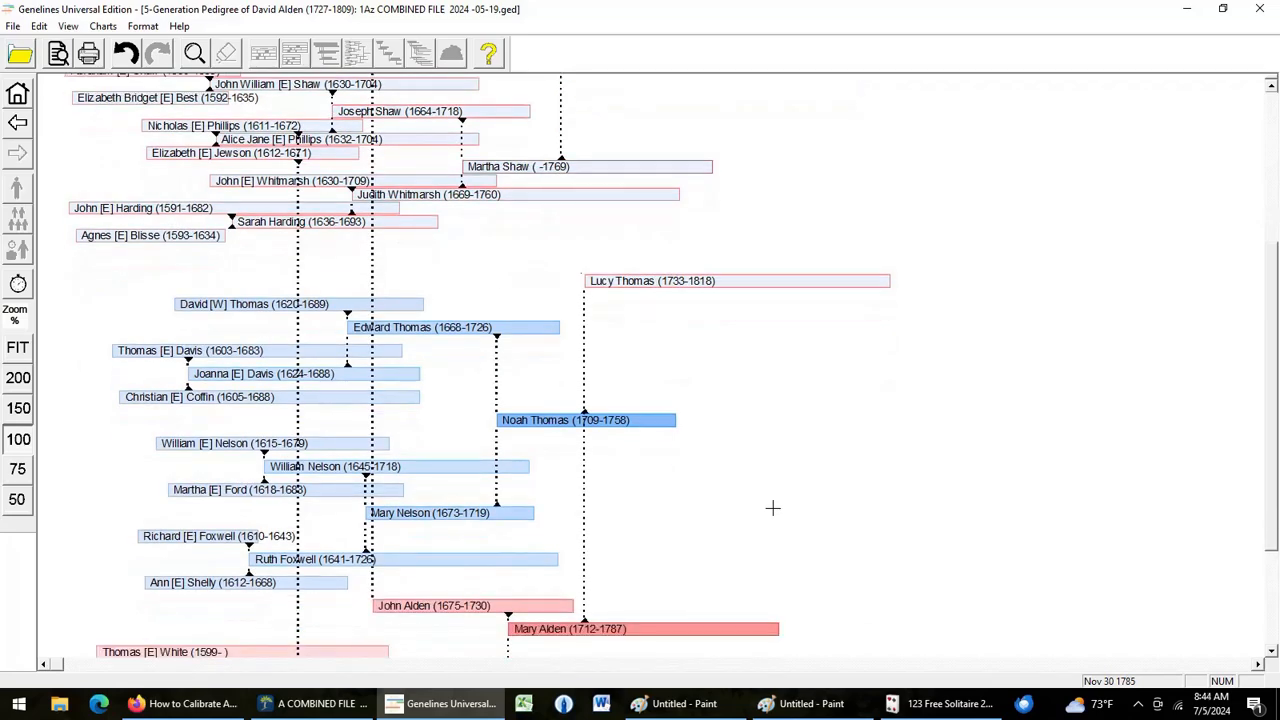
scroll(772, 508, down, 6)
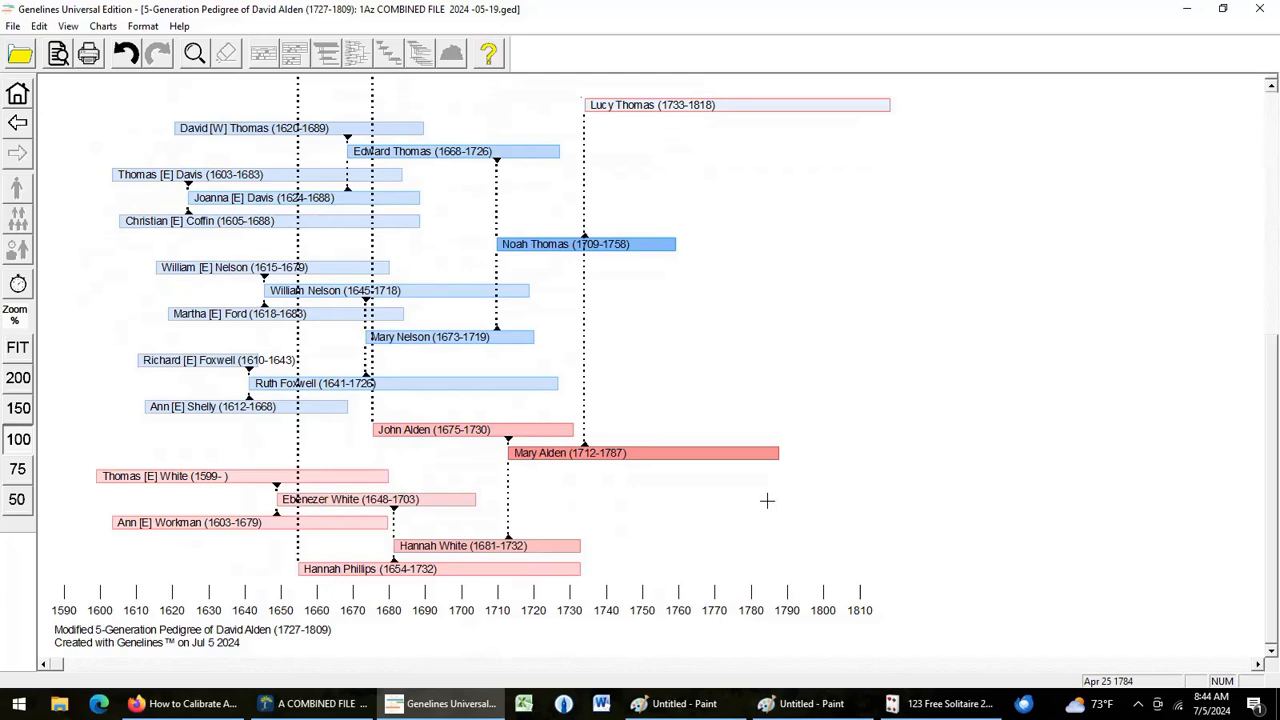
scroll(767, 500, up, 1)
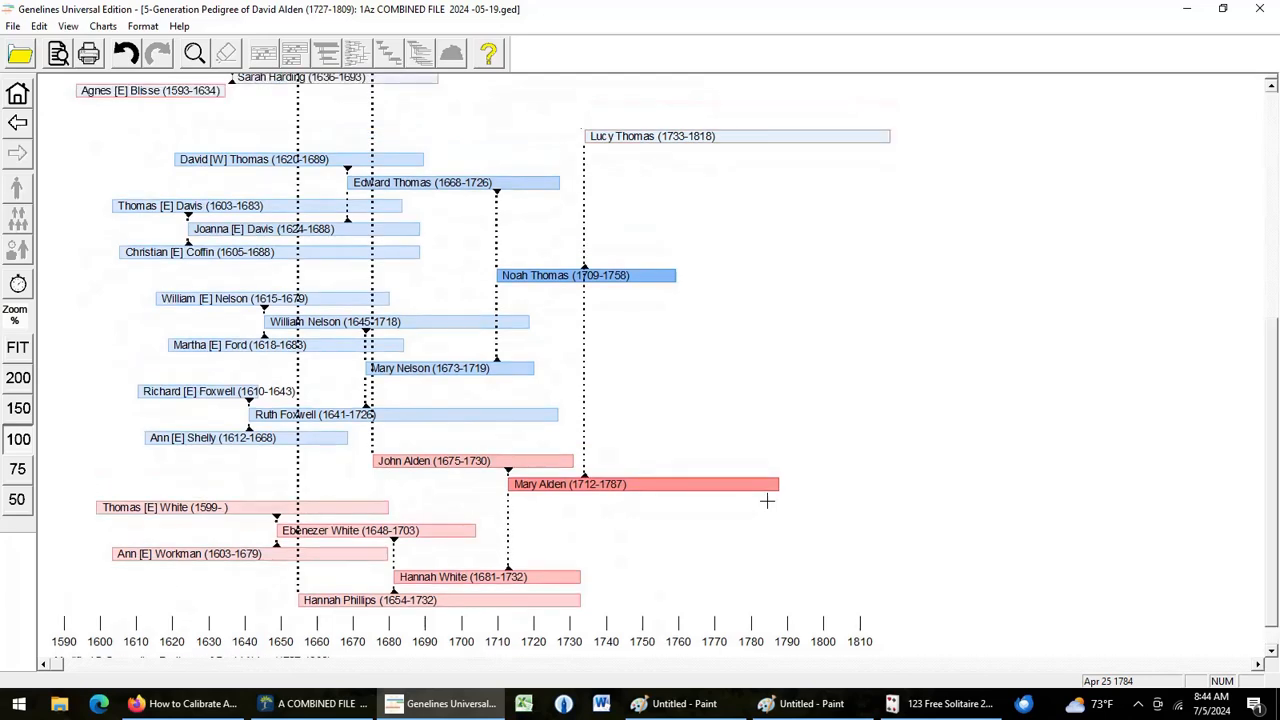
scroll(767, 500, up, 4)
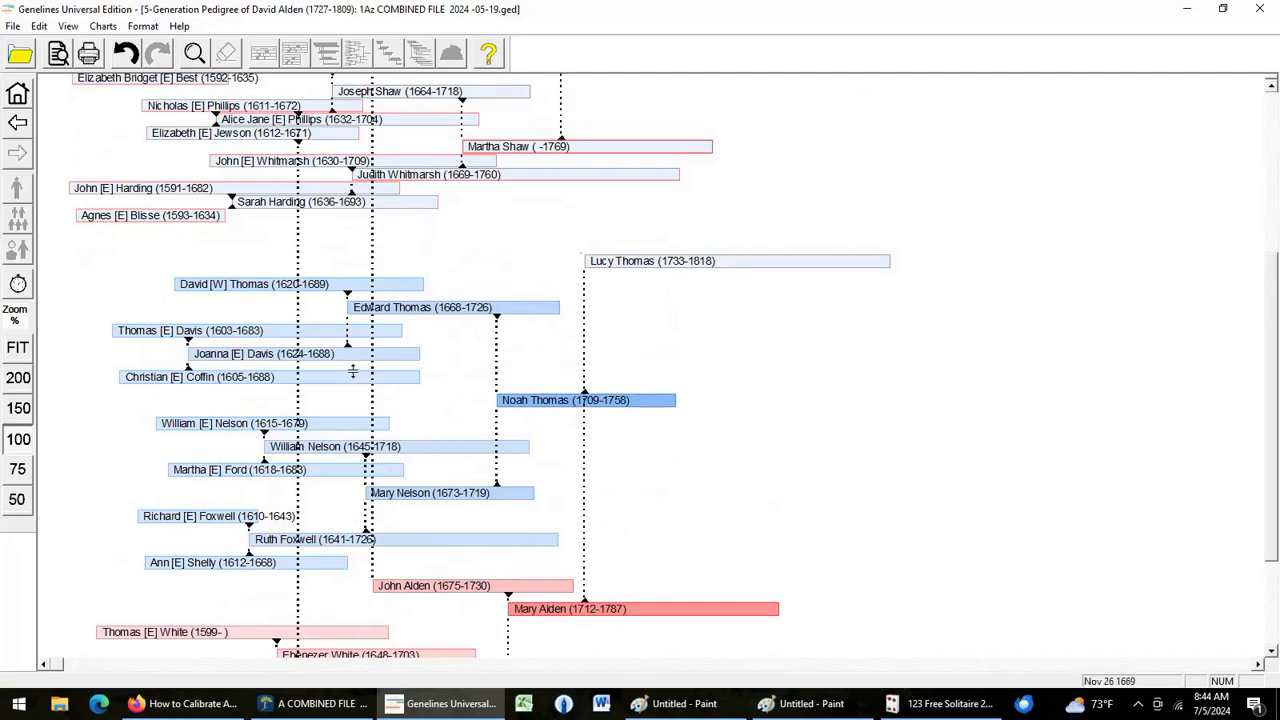
scroll(351, 369, up, 2)
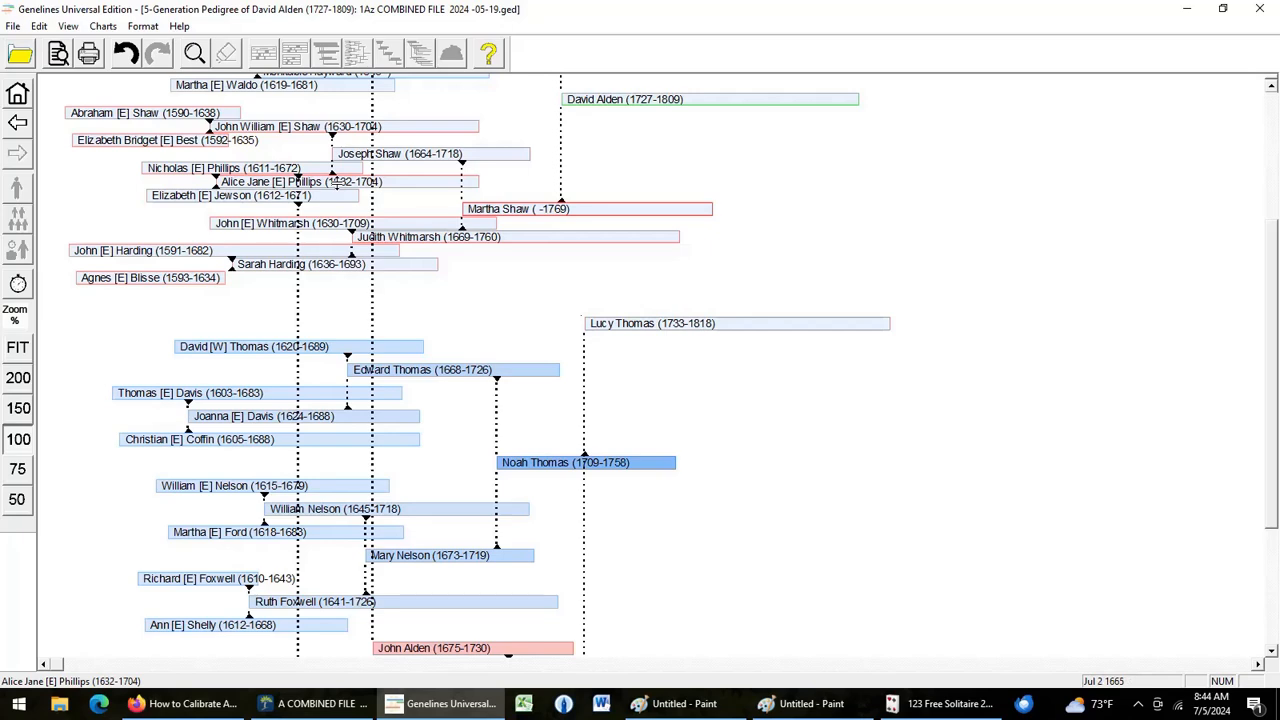
click(415, 183)
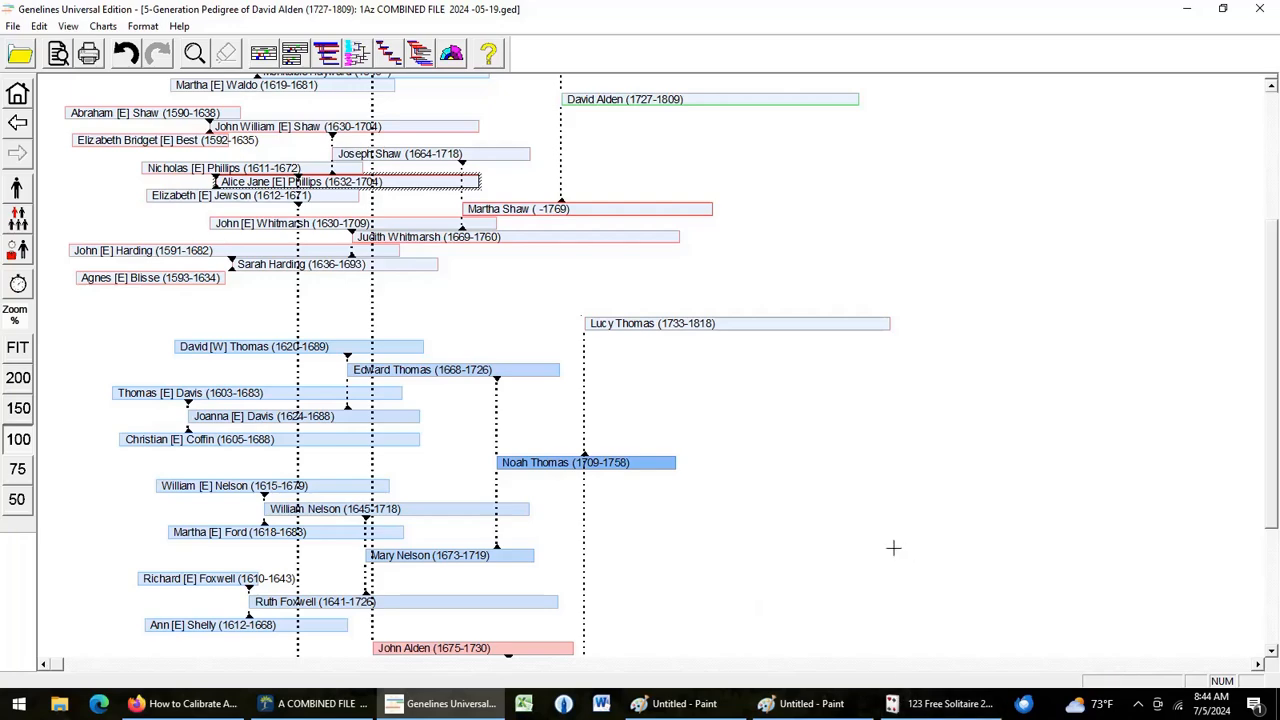
scroll(893, 548, up, 6)
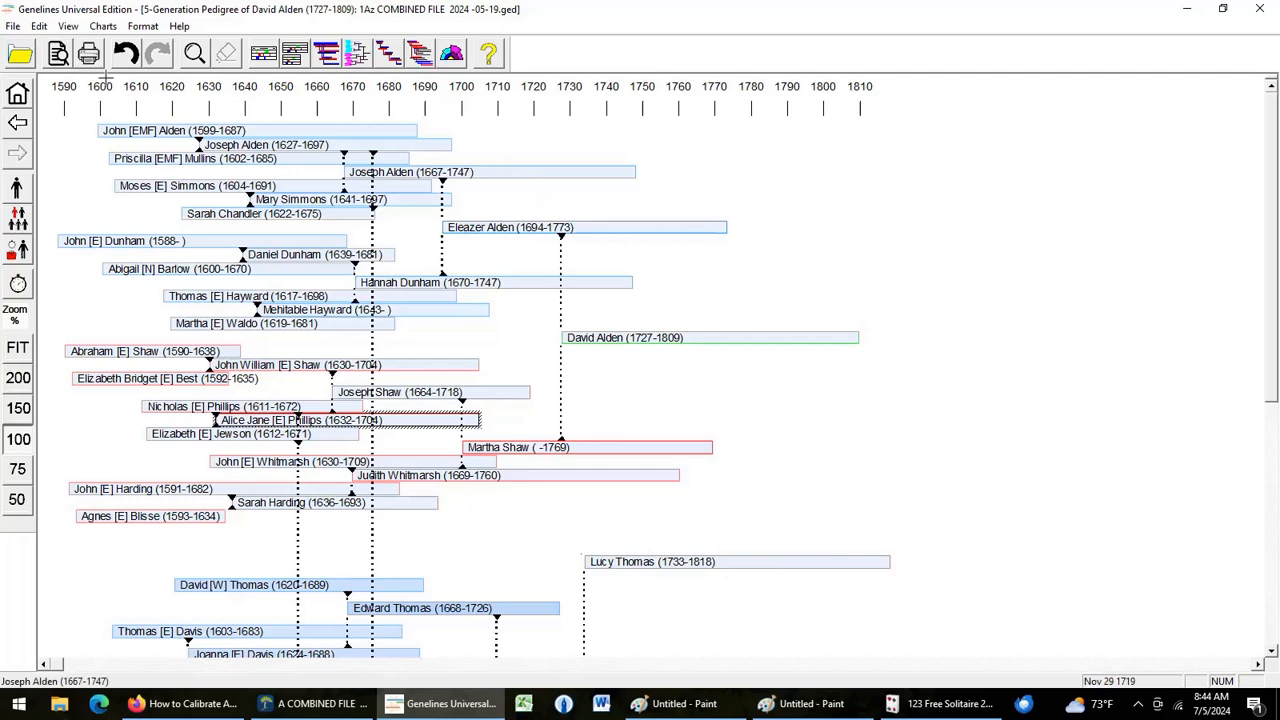
Discard the current chart's changes and create a pedigree of President George Herbert Walker Bush with at most 10 generations and dates shown
click(17, 93)
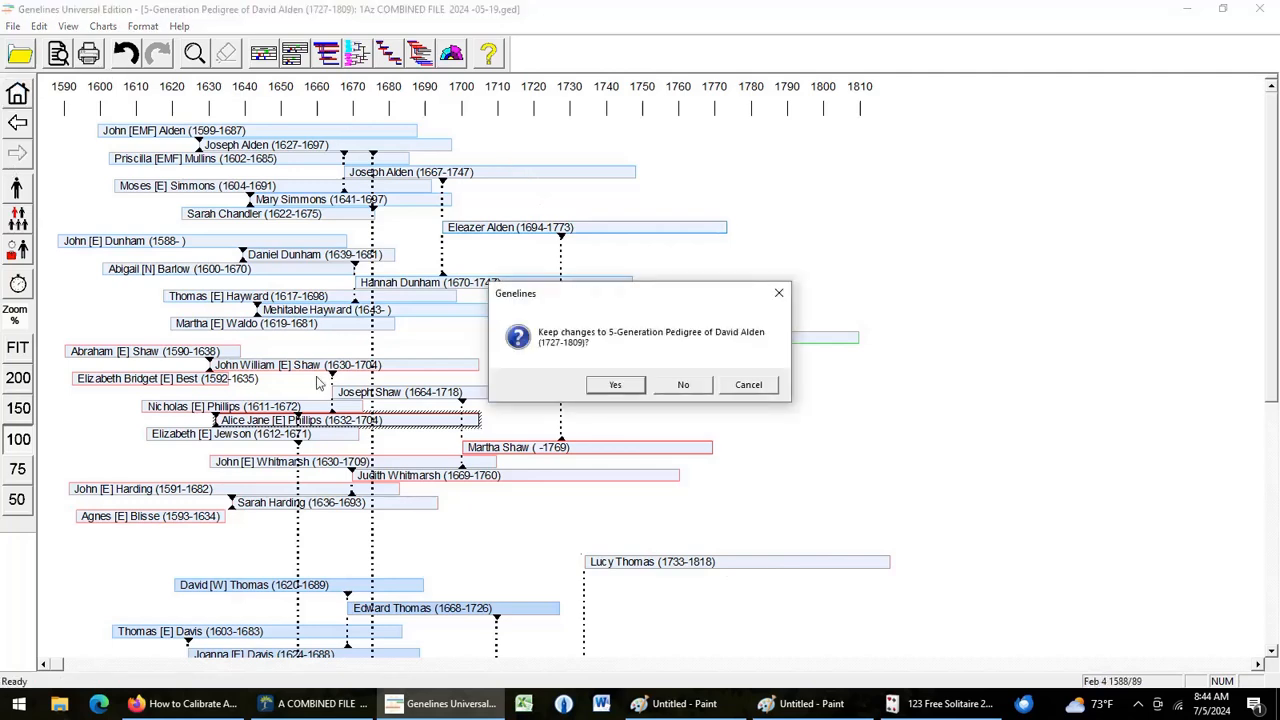
click(679, 386)
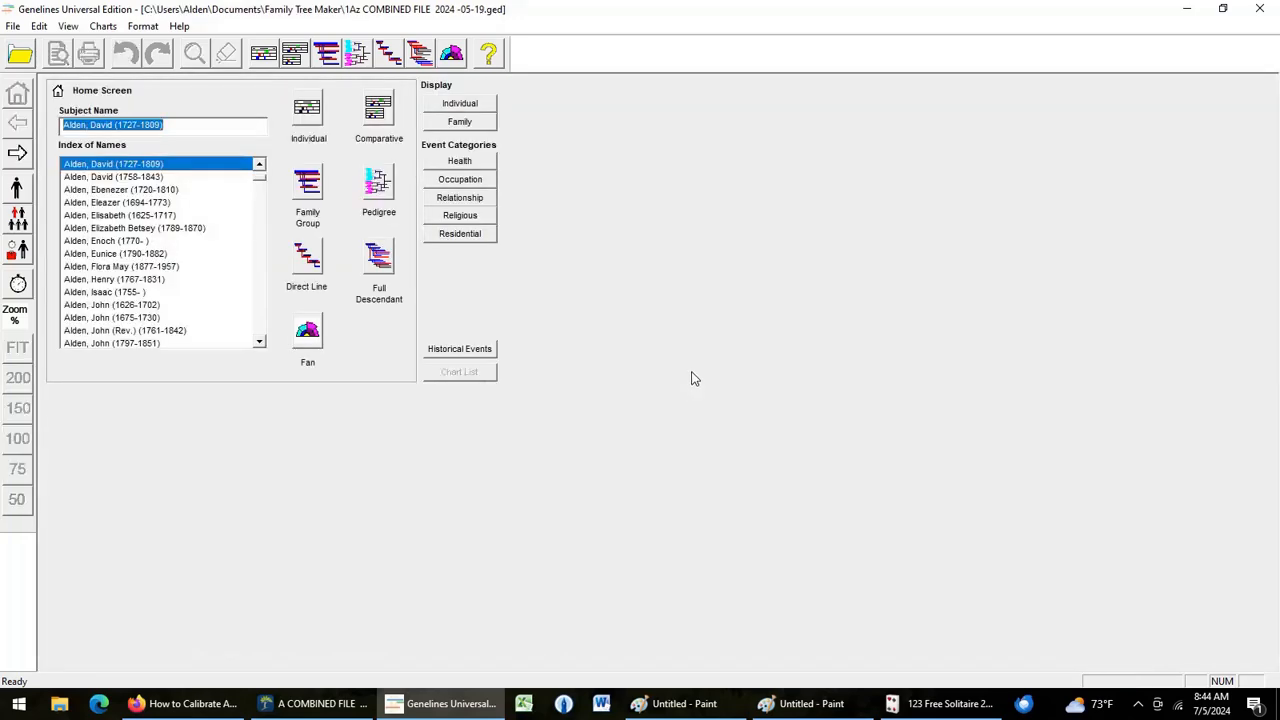
scroll(232, 202, down, 7)
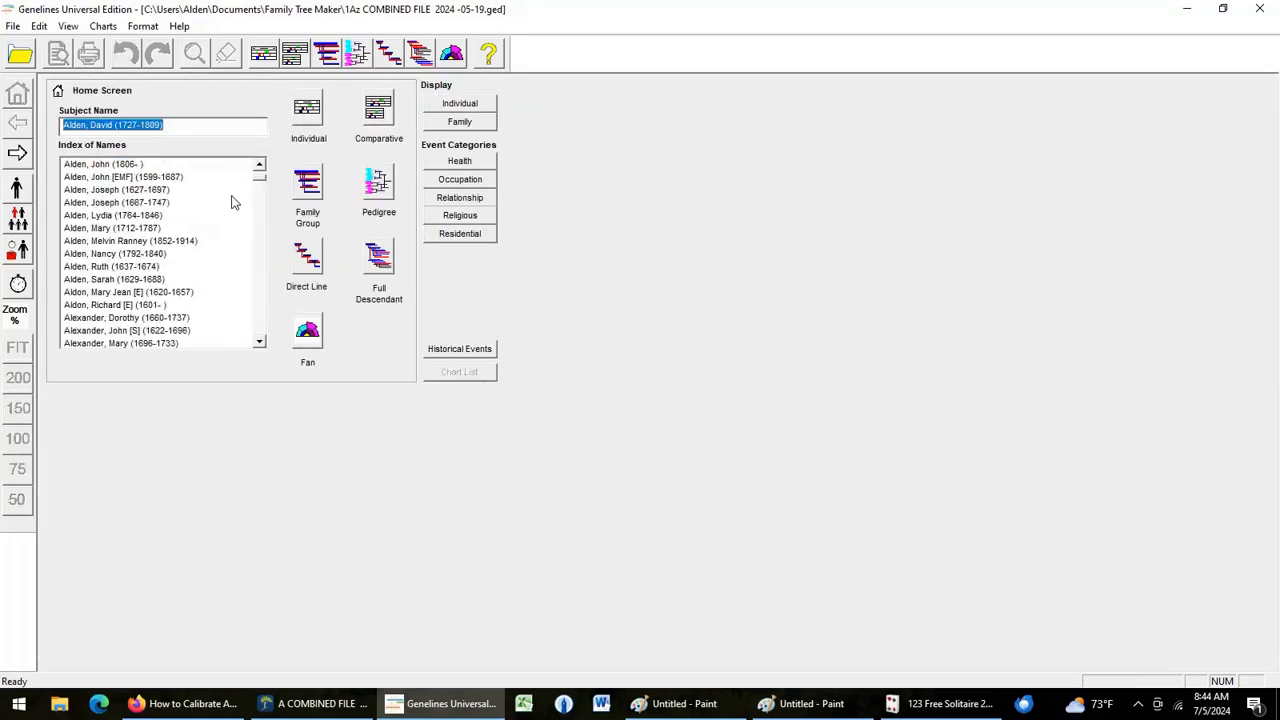
scroll(232, 202, down, 8)
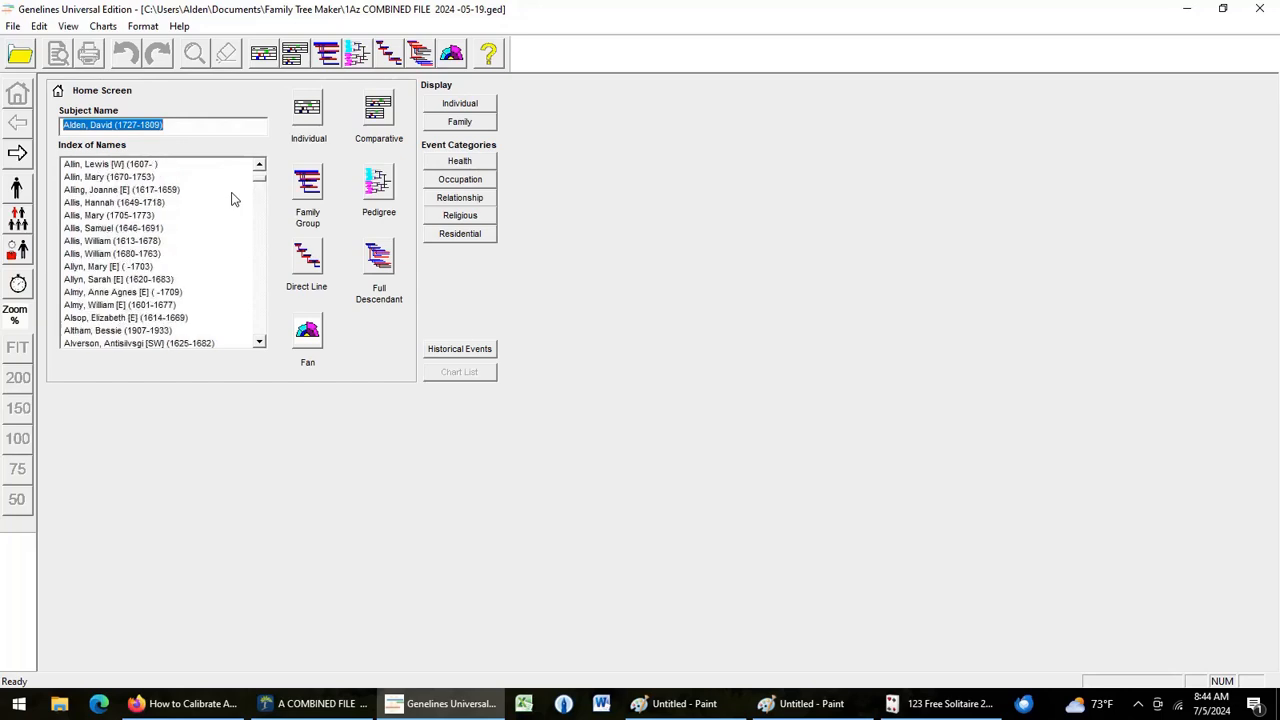
click(256, 200)
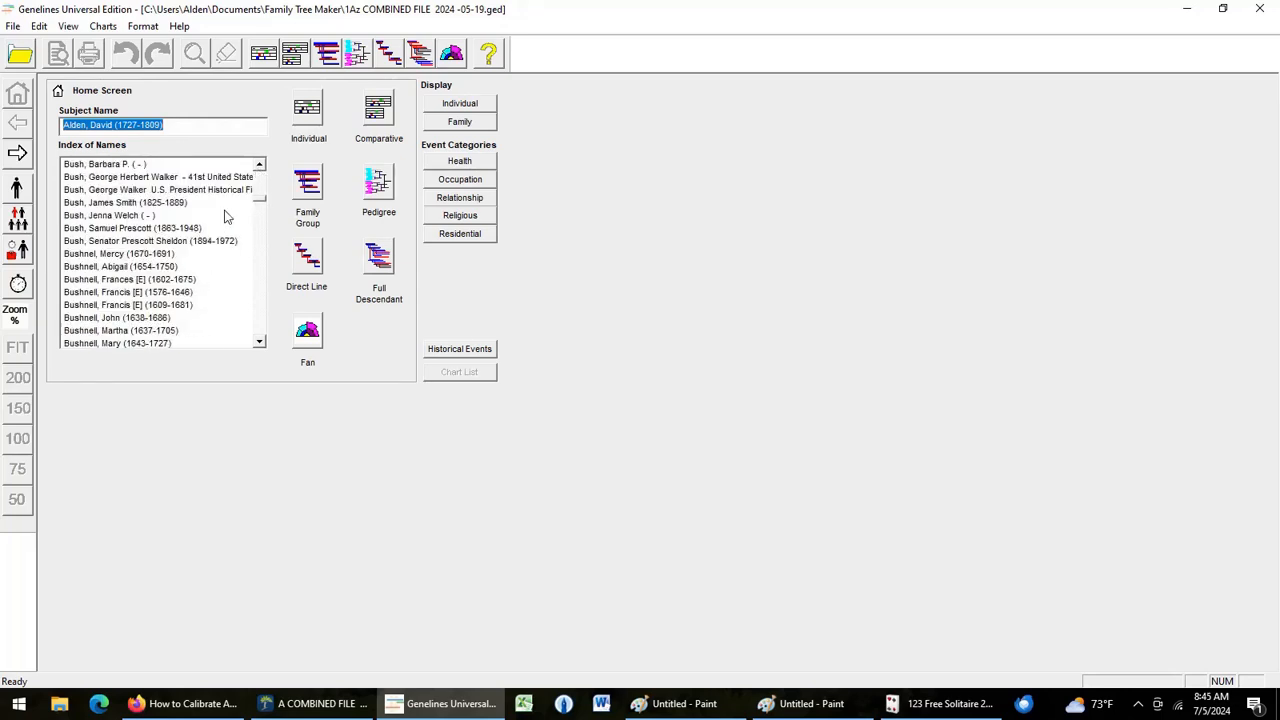
click(168, 177)
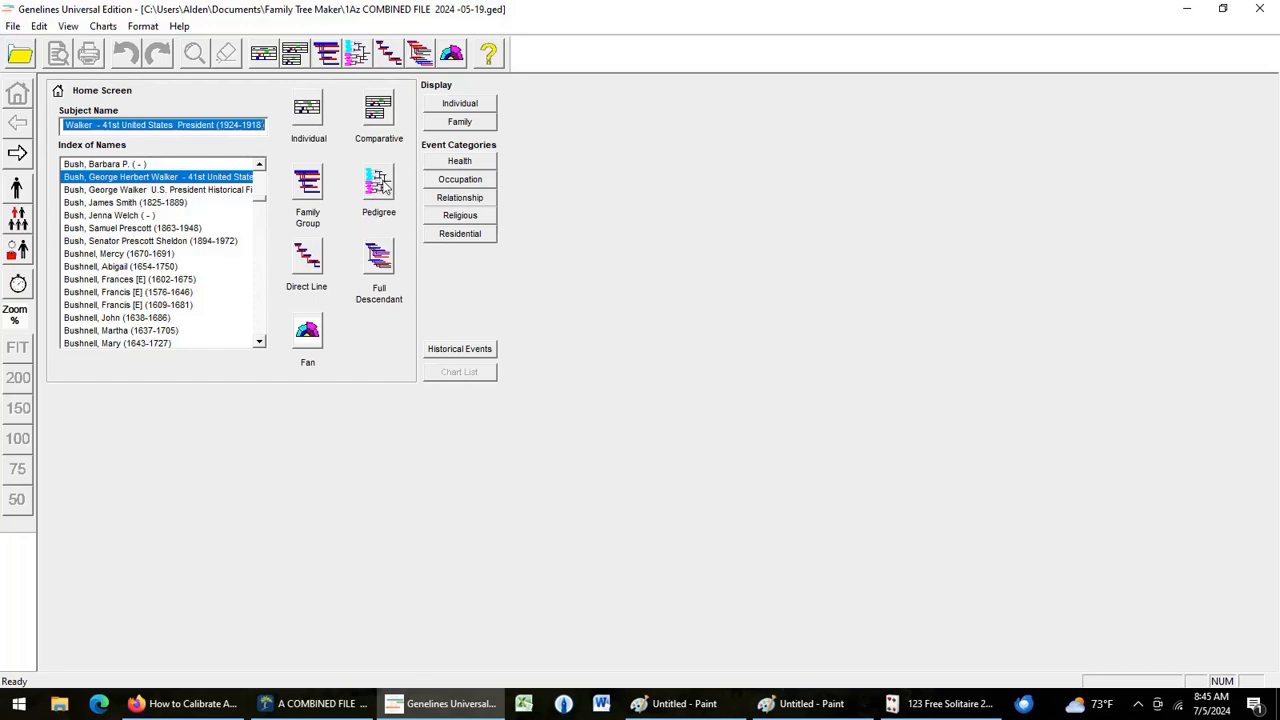
click(383, 185)
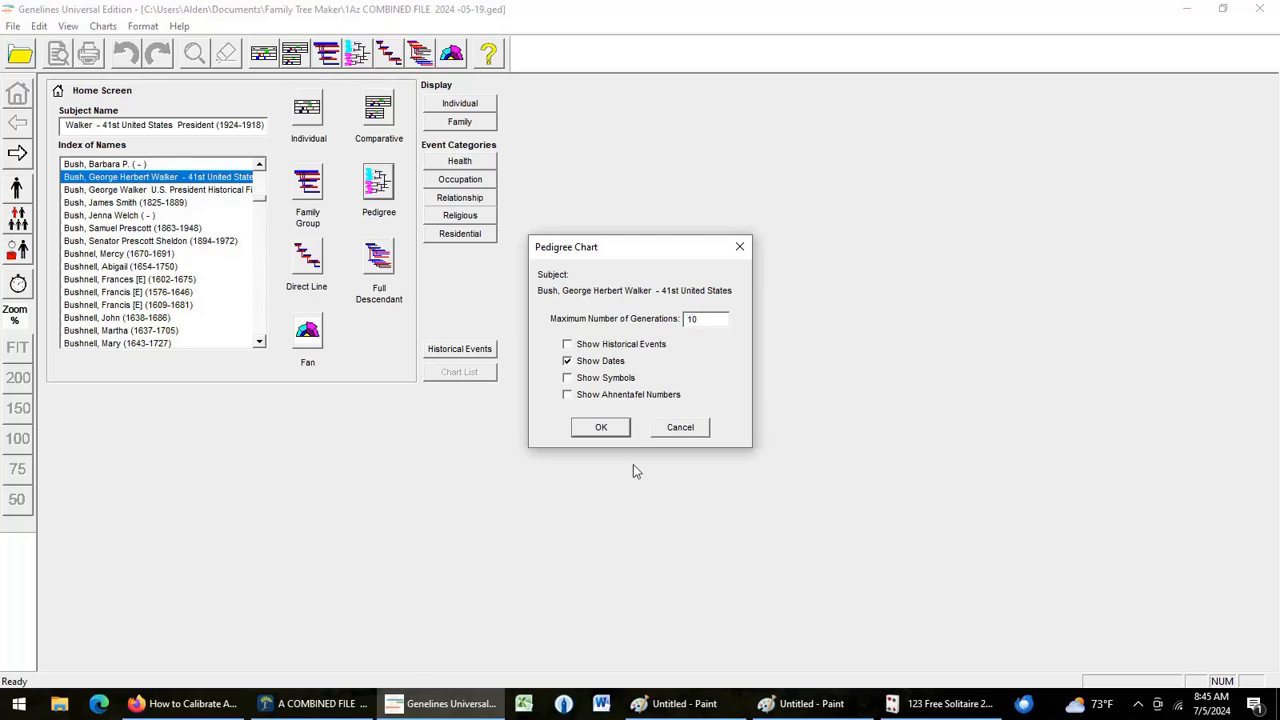
click(620, 428)
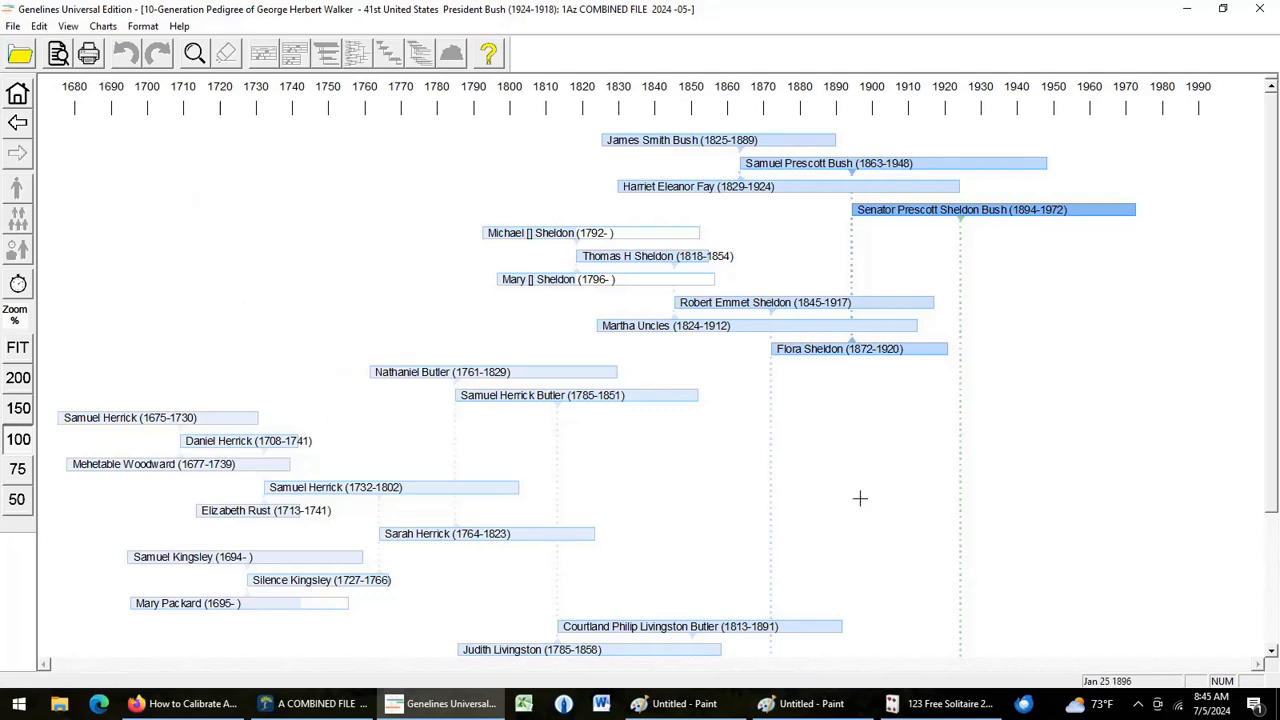
Add the life bar of the unlinked 1755-1845 Cross family member to the Bush pedigree chart
scroll(873, 437, down, 3)
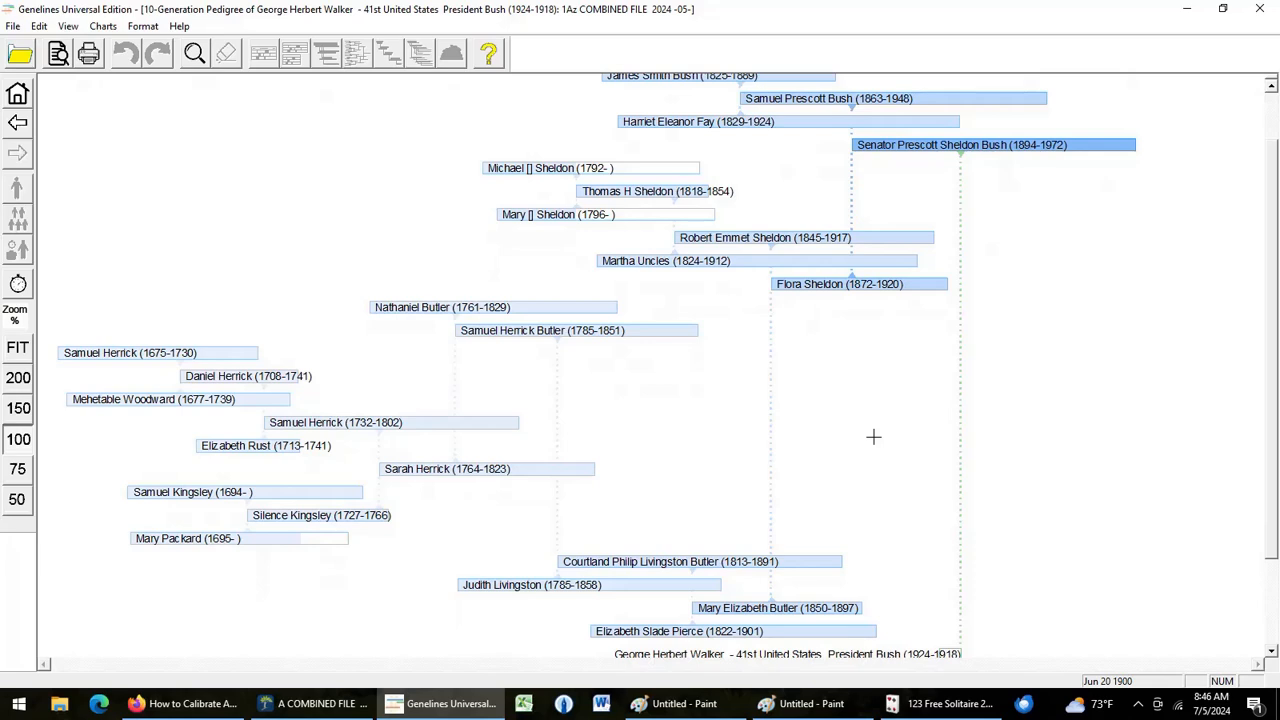
scroll(873, 437, down, 2)
scroll(873, 436, down, 1)
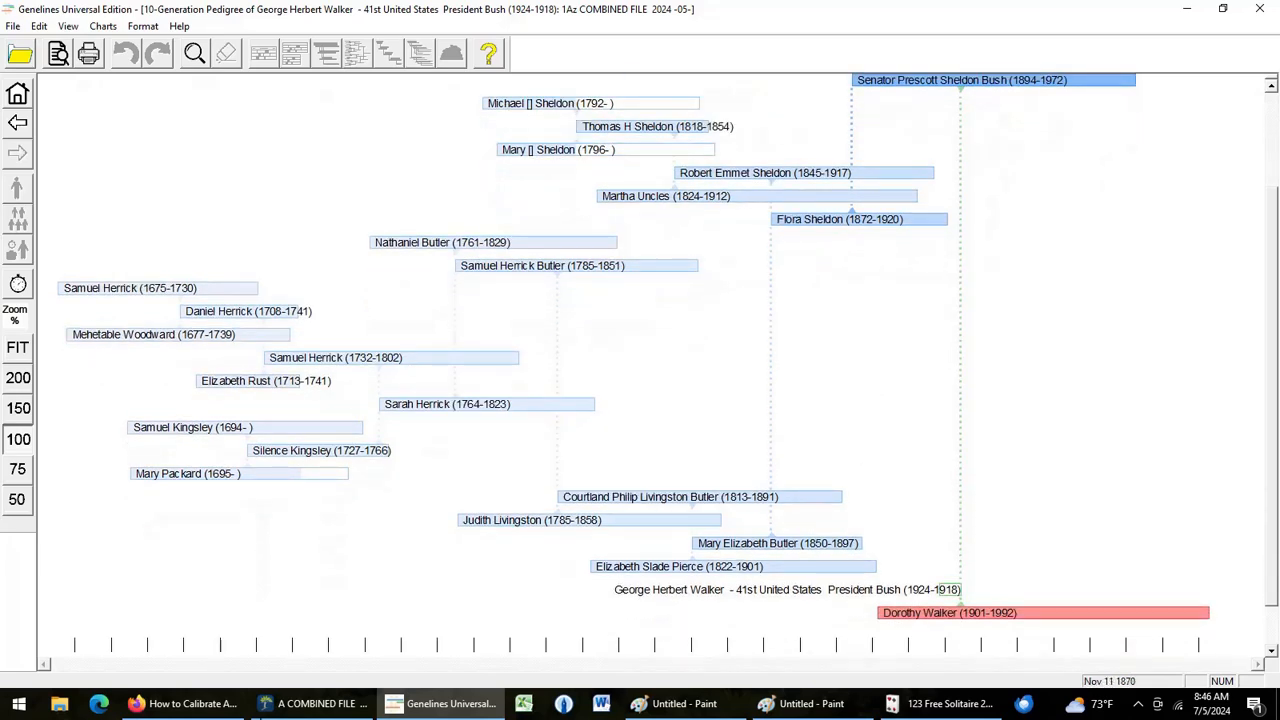
mouse_move(252, 707)
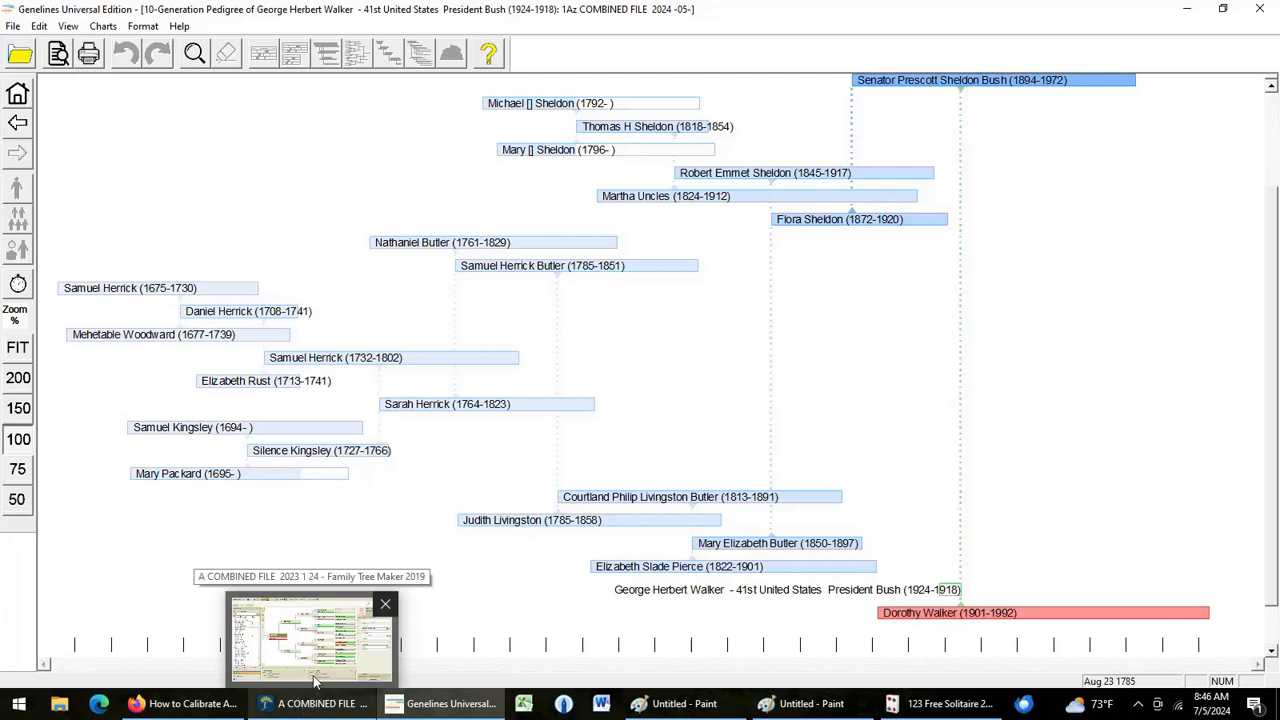
right_click(836, 372)
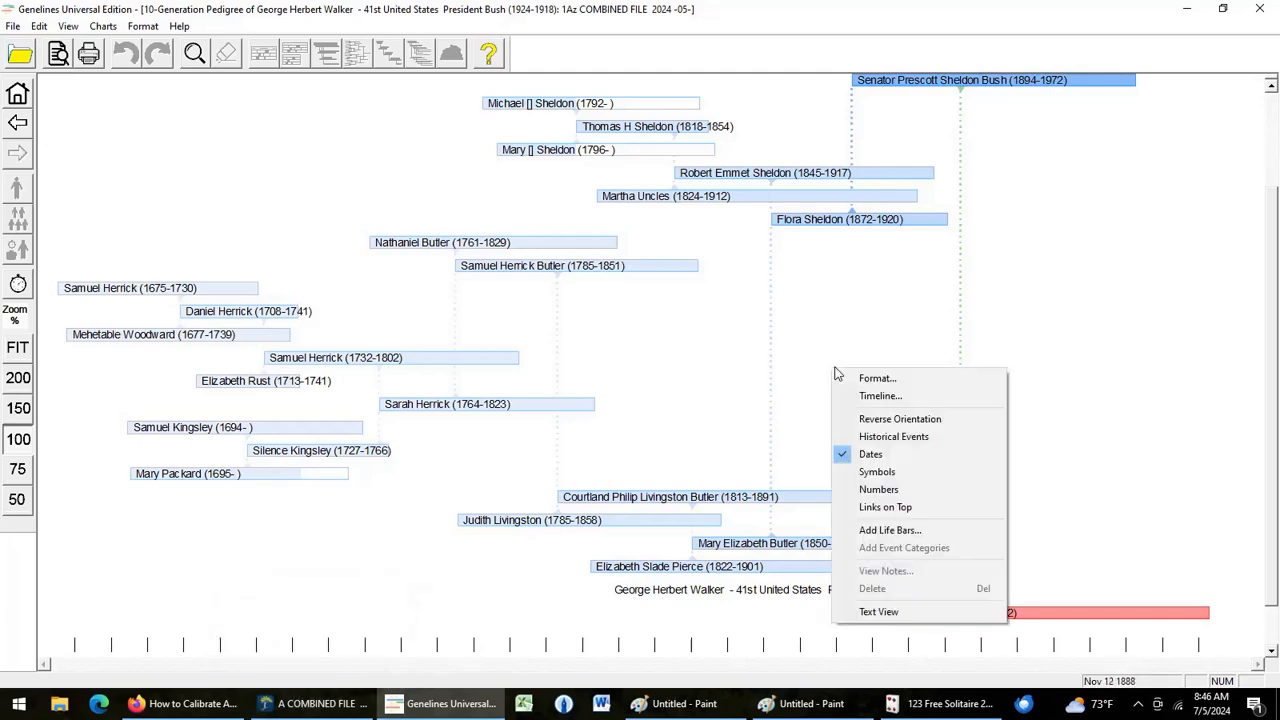
click(889, 530)
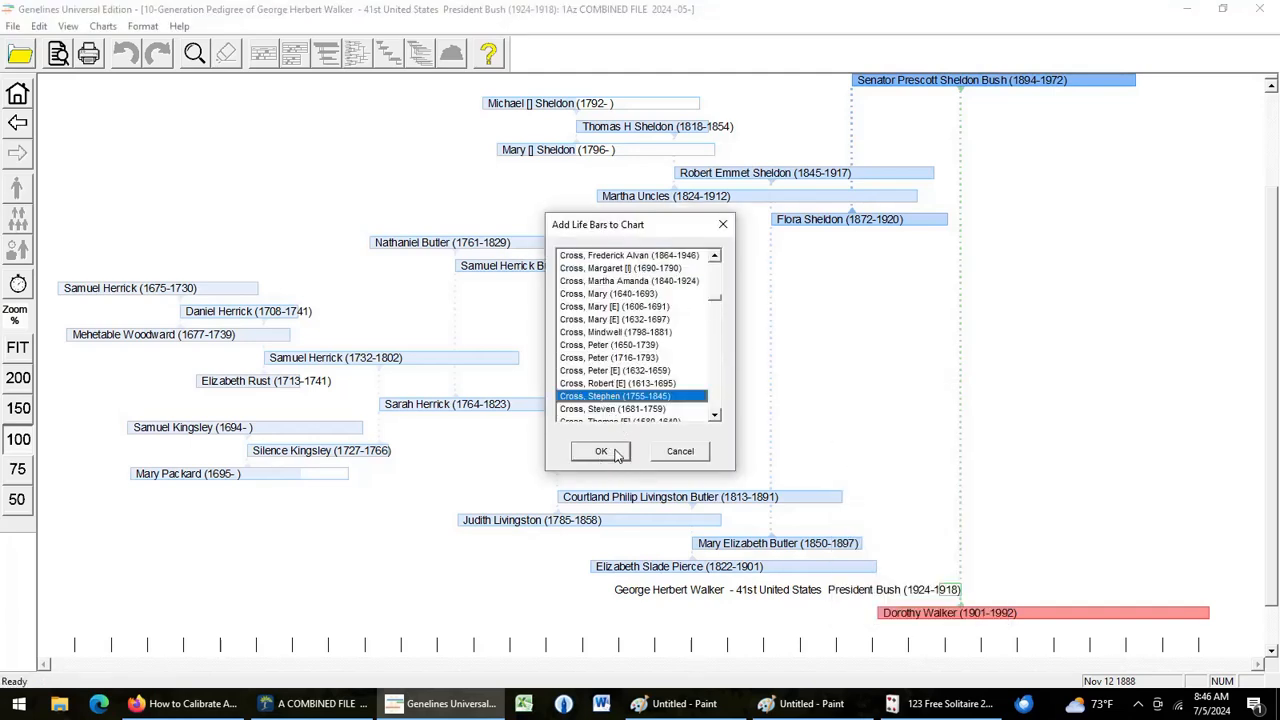
click(601, 451)
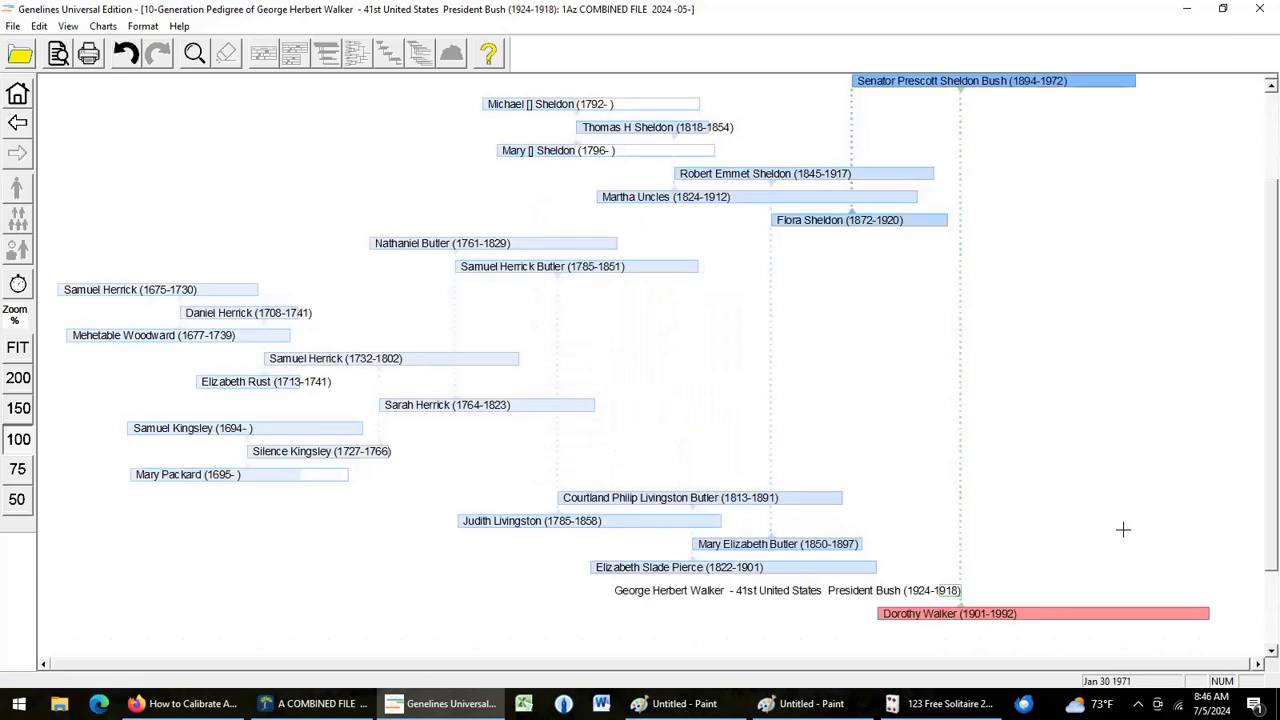
Merge a pedigree of the added 1755-1845 person, with at most 10 generations and dates shown, into the Bush chart
scroll(1005, 421, up, 3)
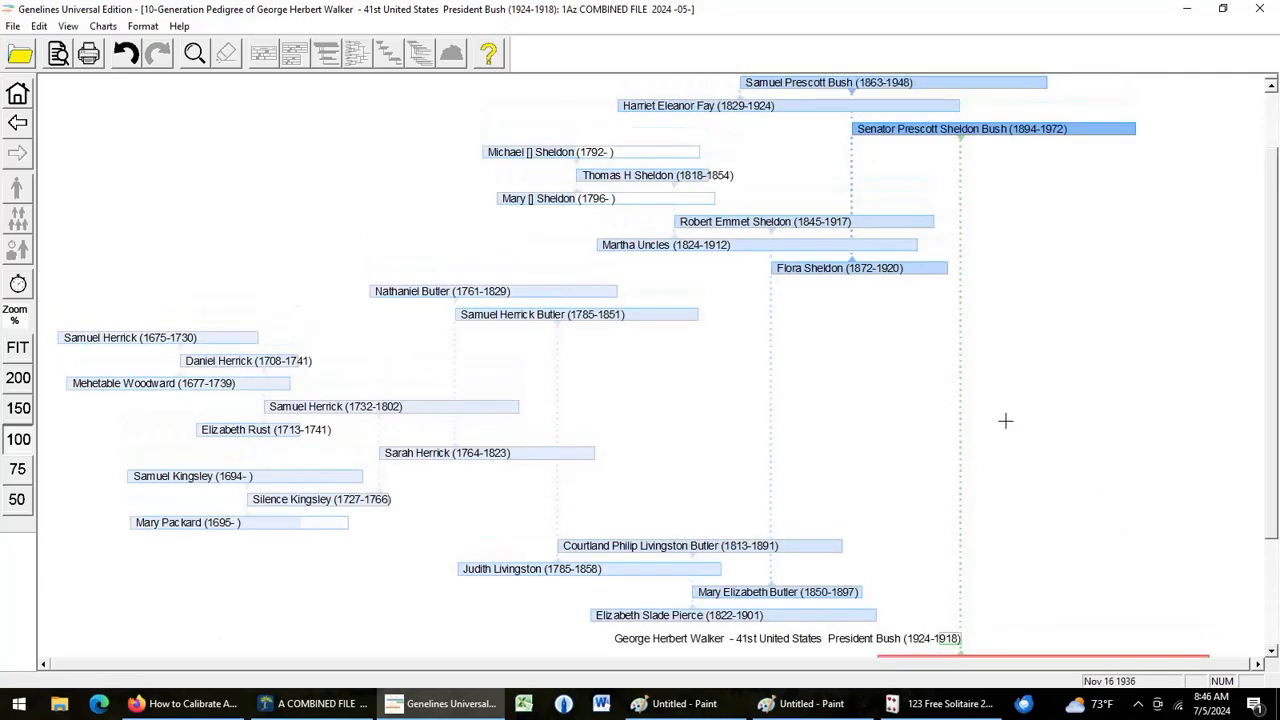
scroll(1005, 424, down, 6)
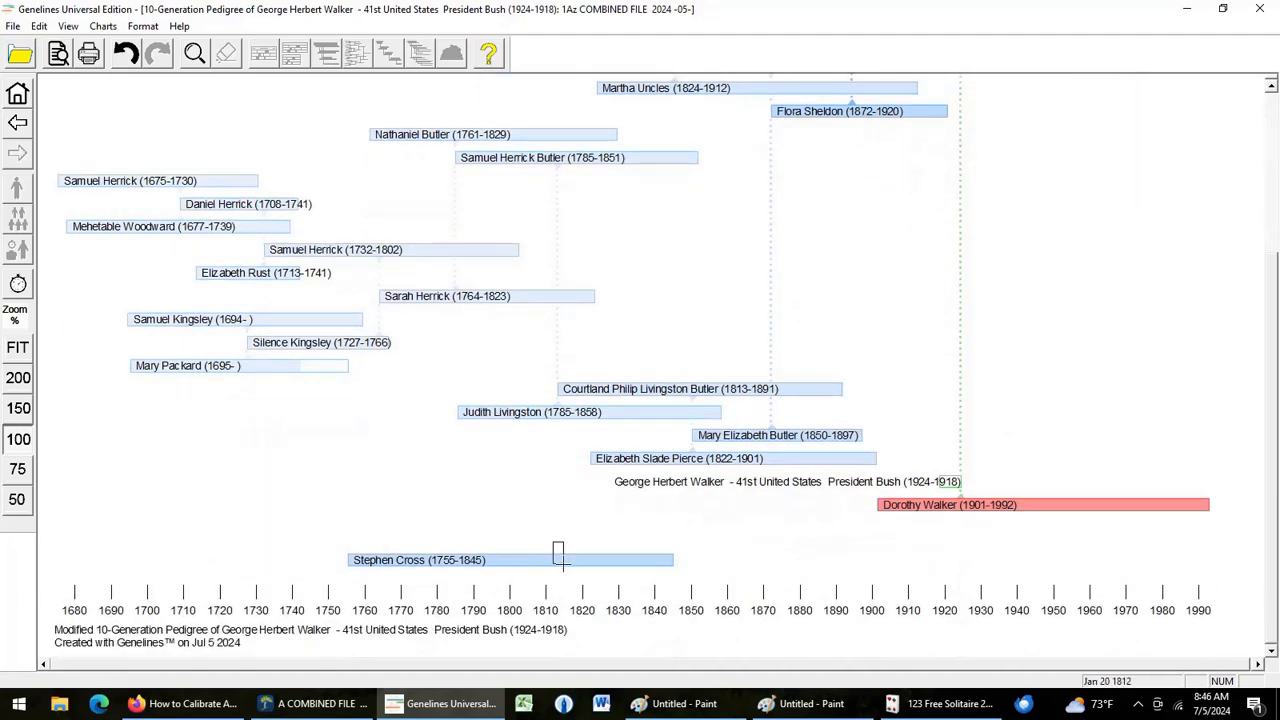
drag(562, 565, 575, 576)
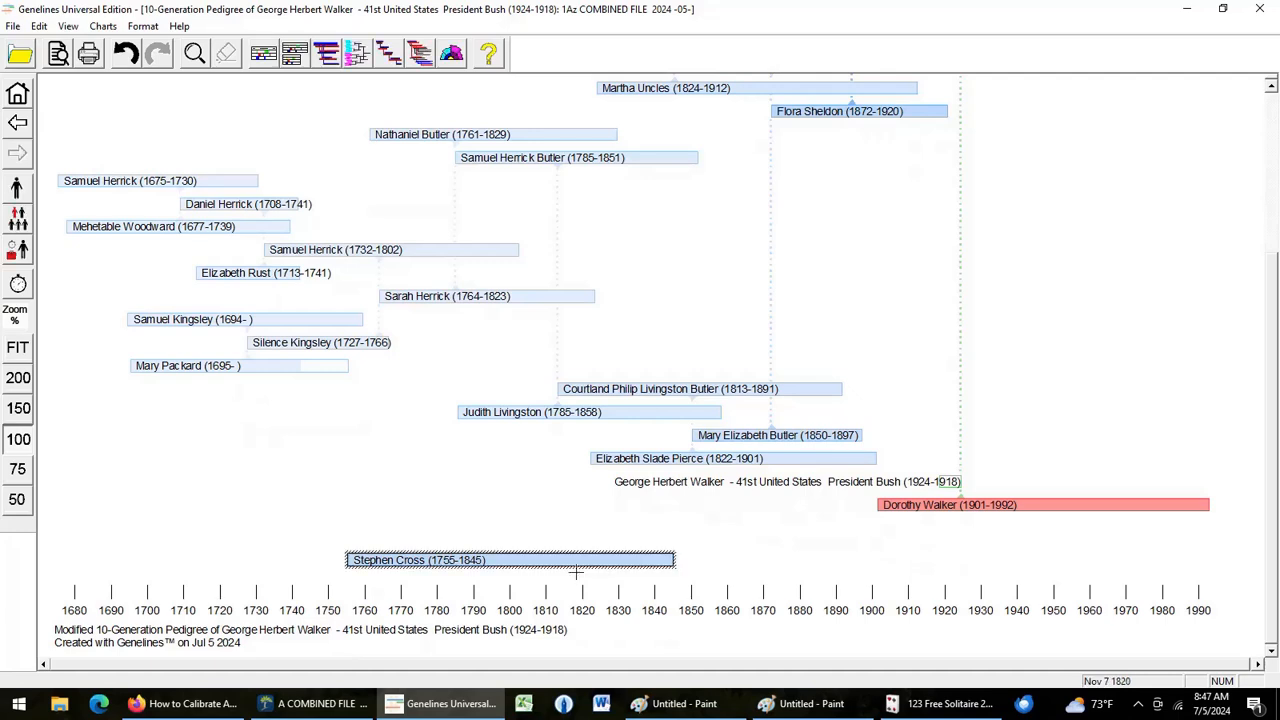
right_click(576, 567)
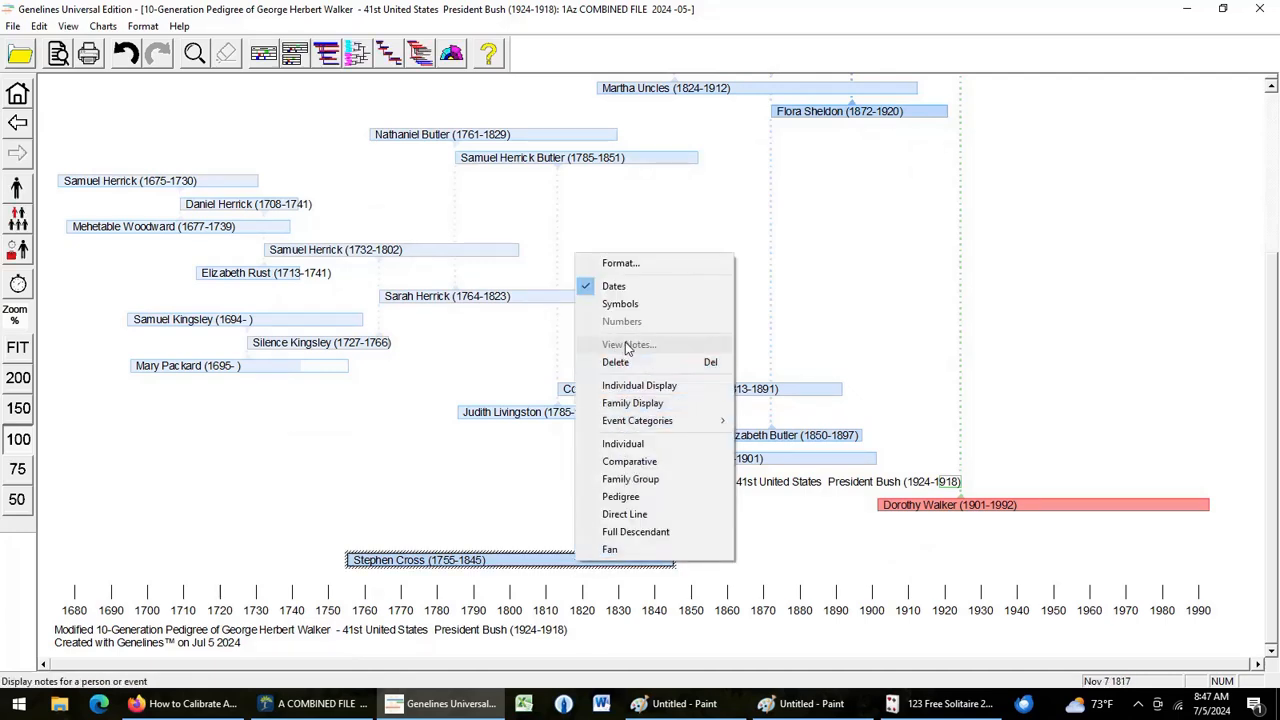
click(659, 497)
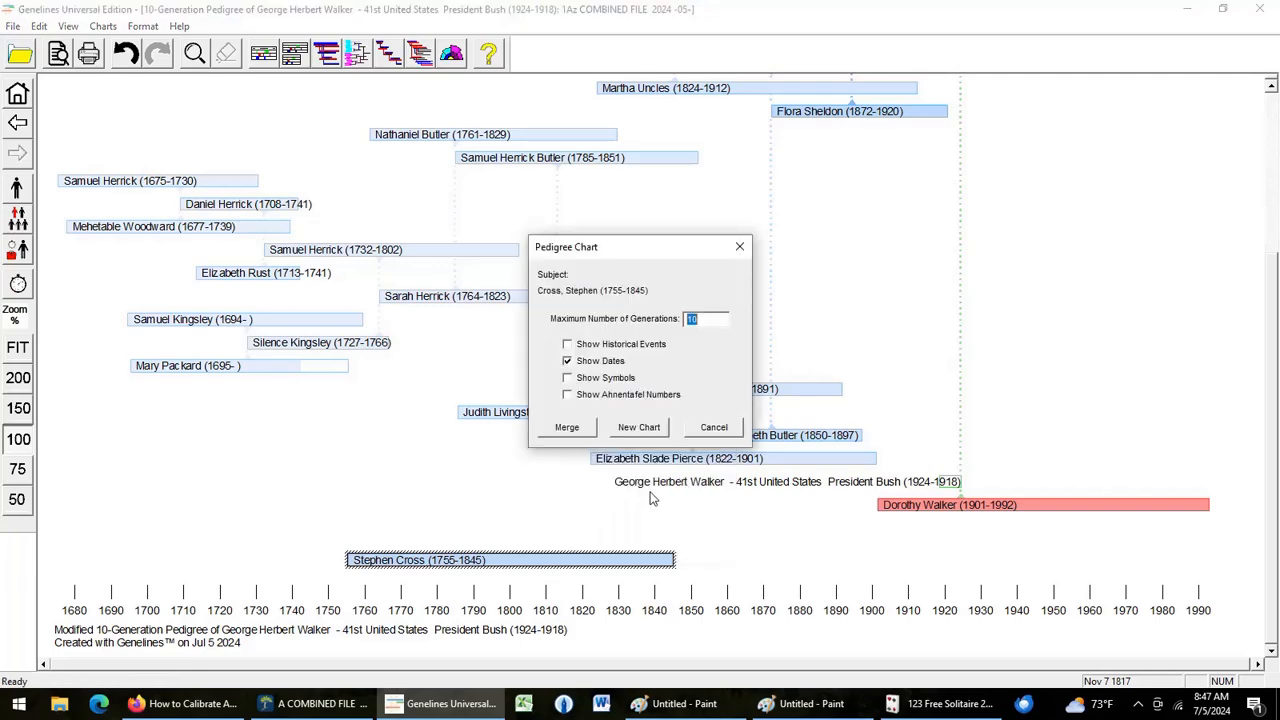
click(588, 436)
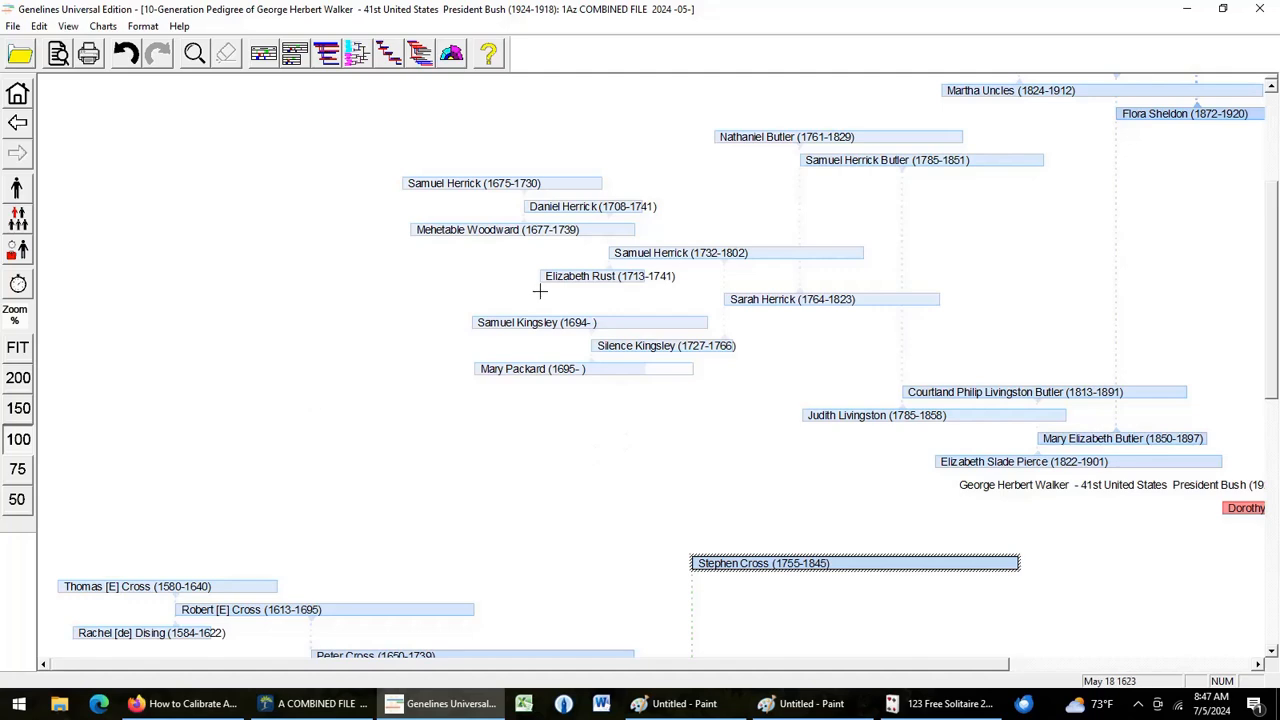
Set the spacing between life bars to .02 inches in the combined Bush chart
click(1193, 251)
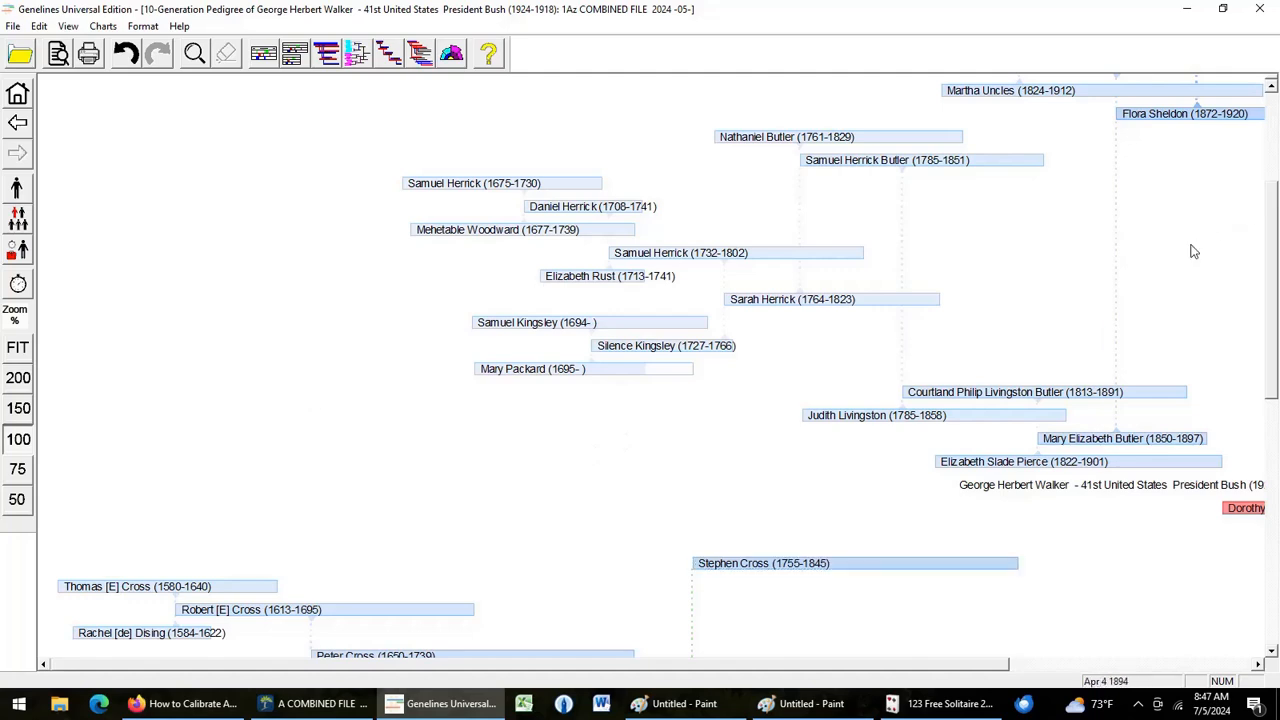
right_click(1190, 248)
click(1170, 265)
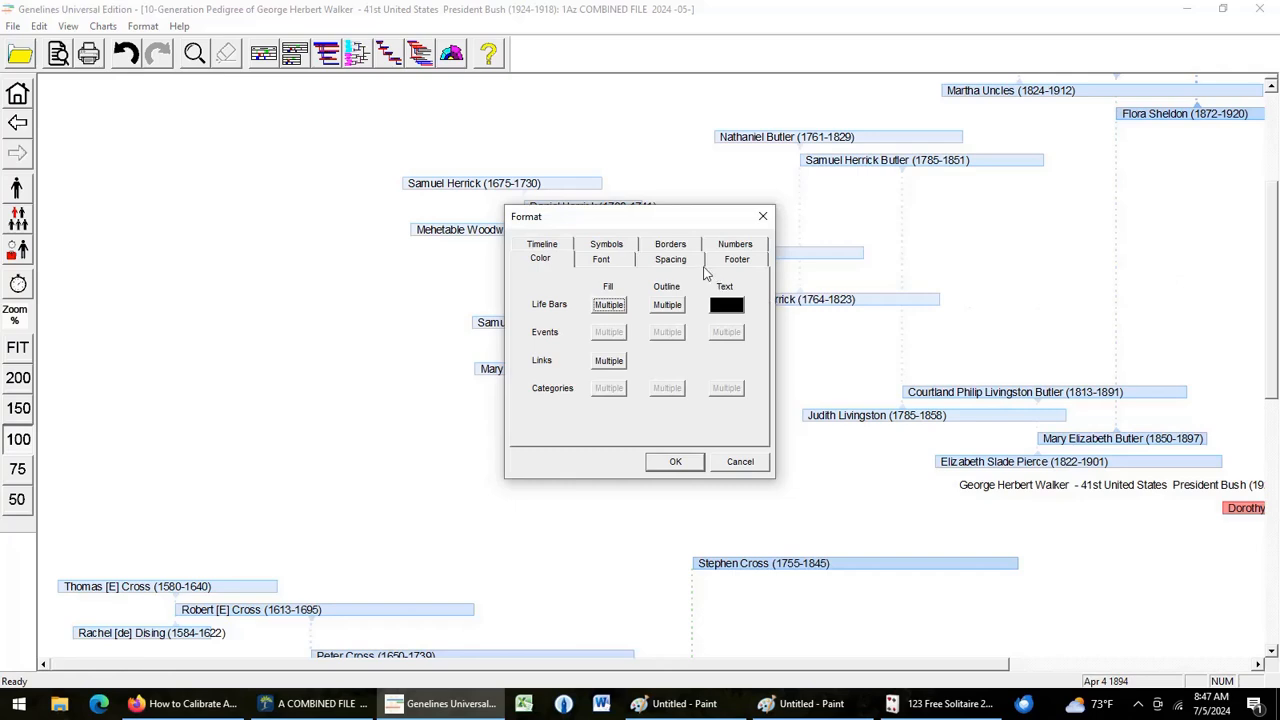
click(676, 261)
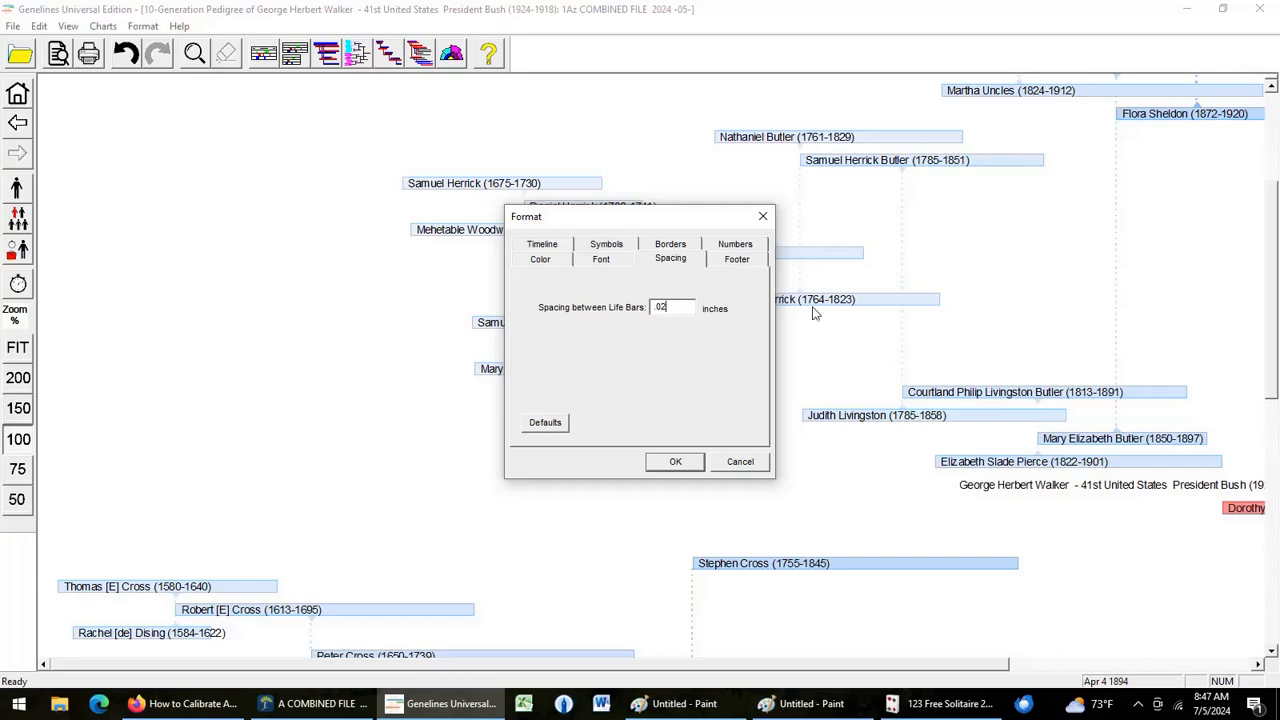
click(667, 461)
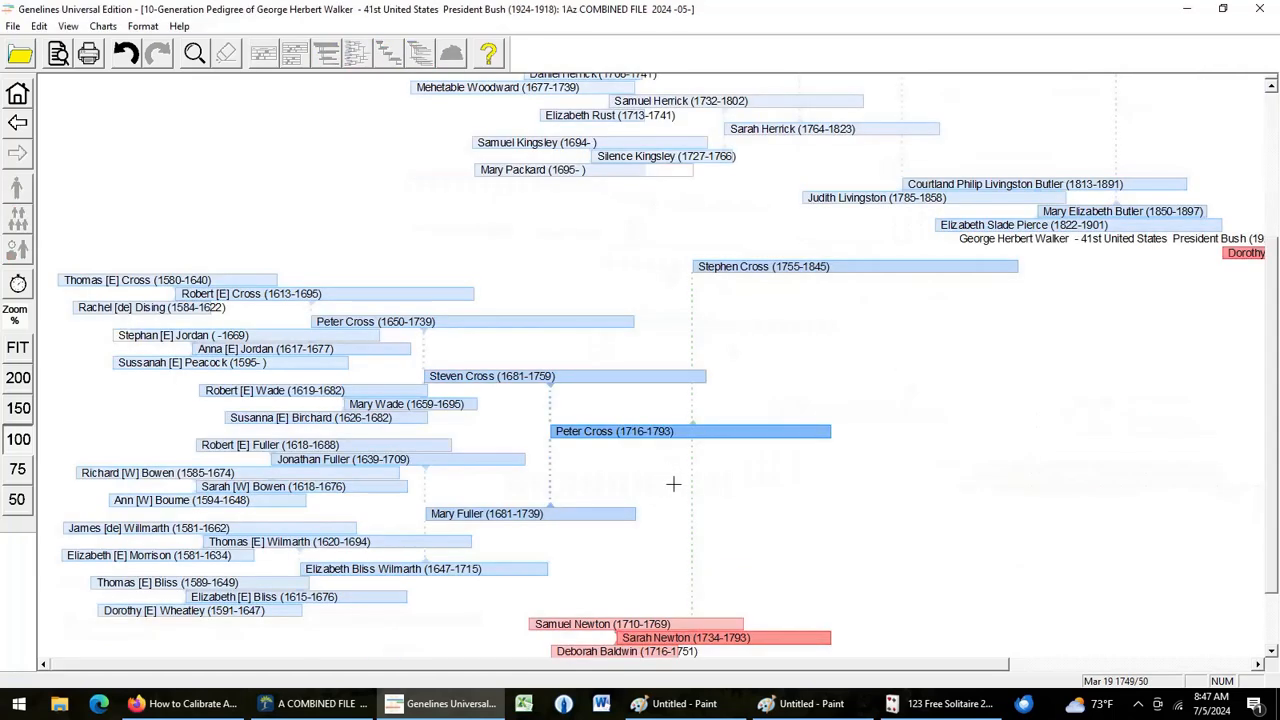
Place the links on top of the life bars and set the color of all links to black
right_click(951, 407)
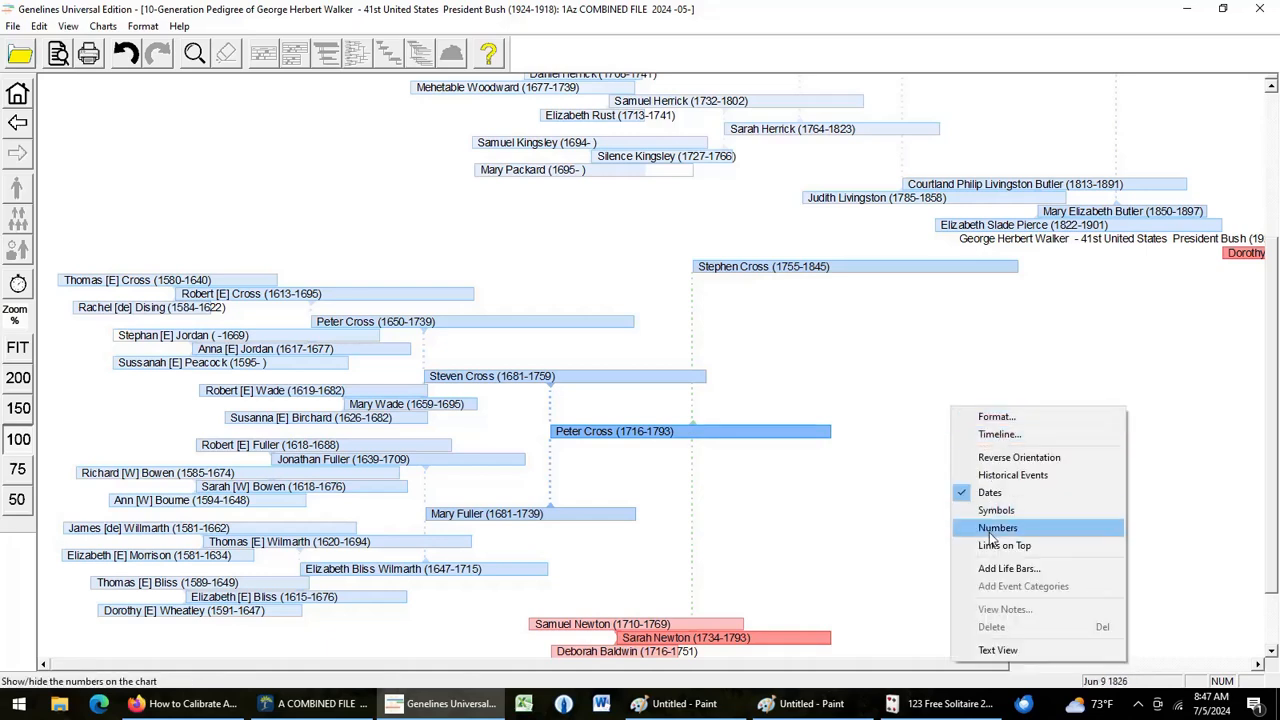
click(948, 482)
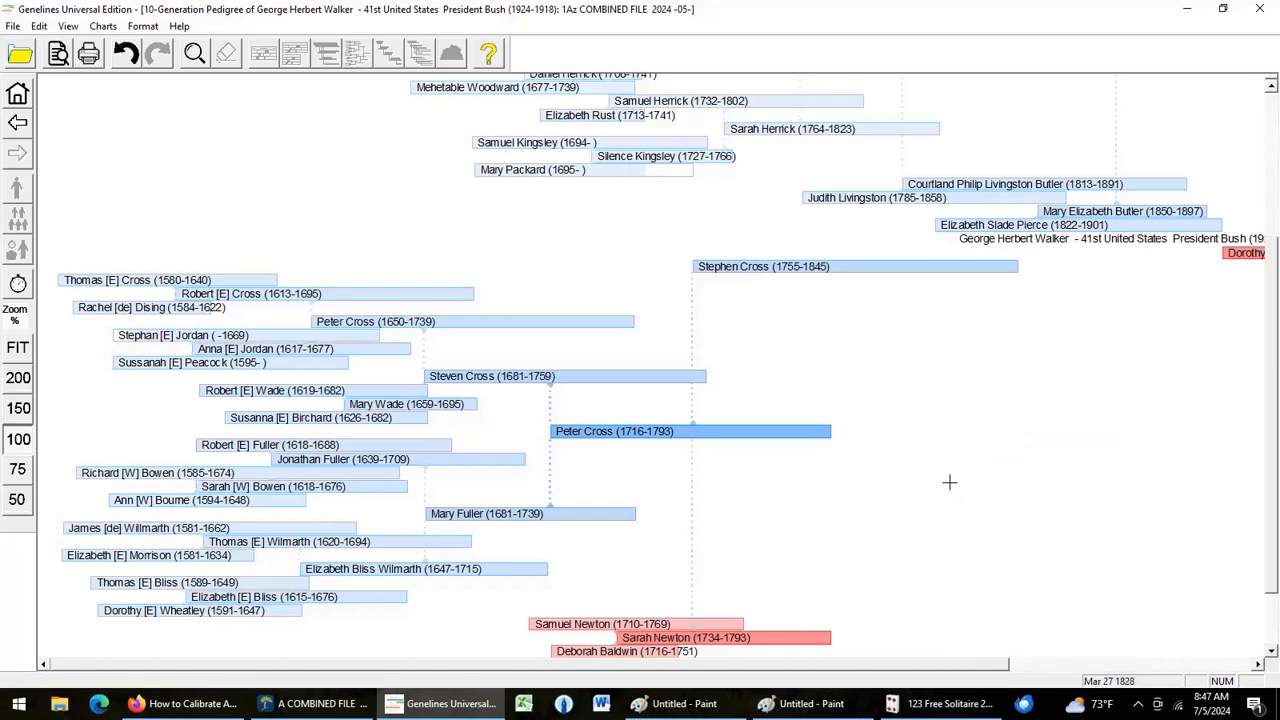
right_click(976, 377)
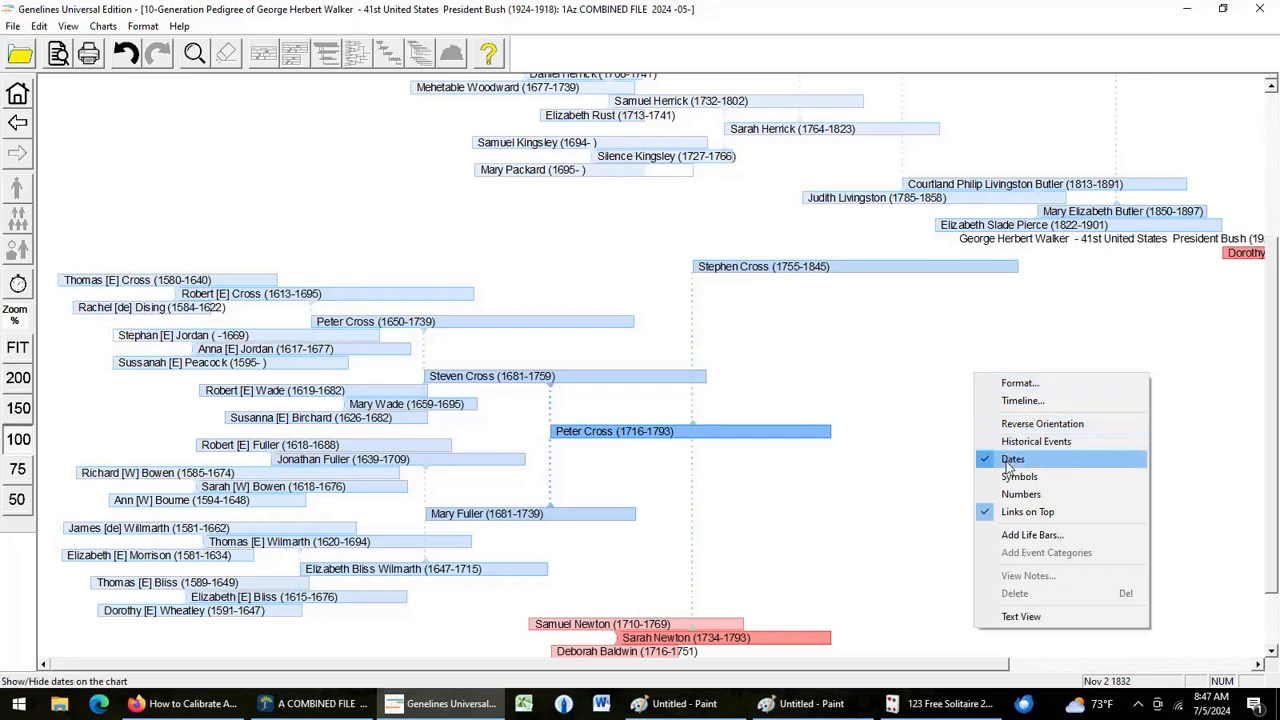
click(1028, 385)
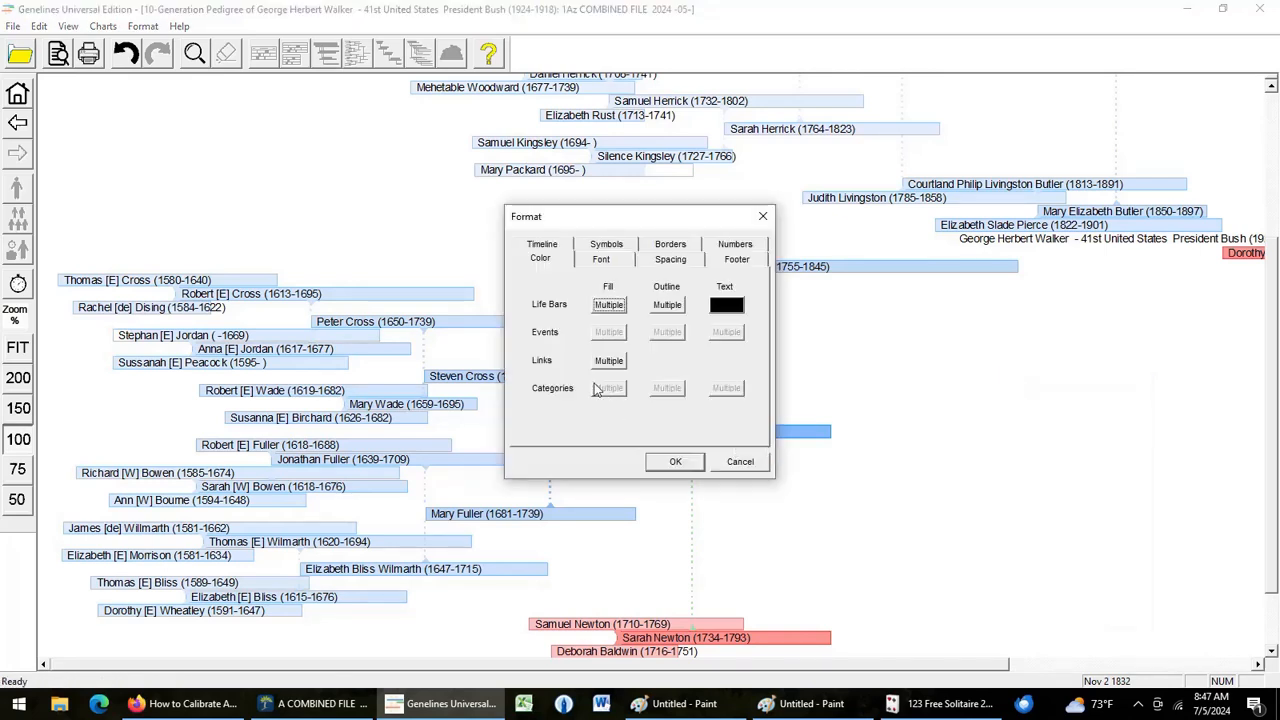
click(609, 361)
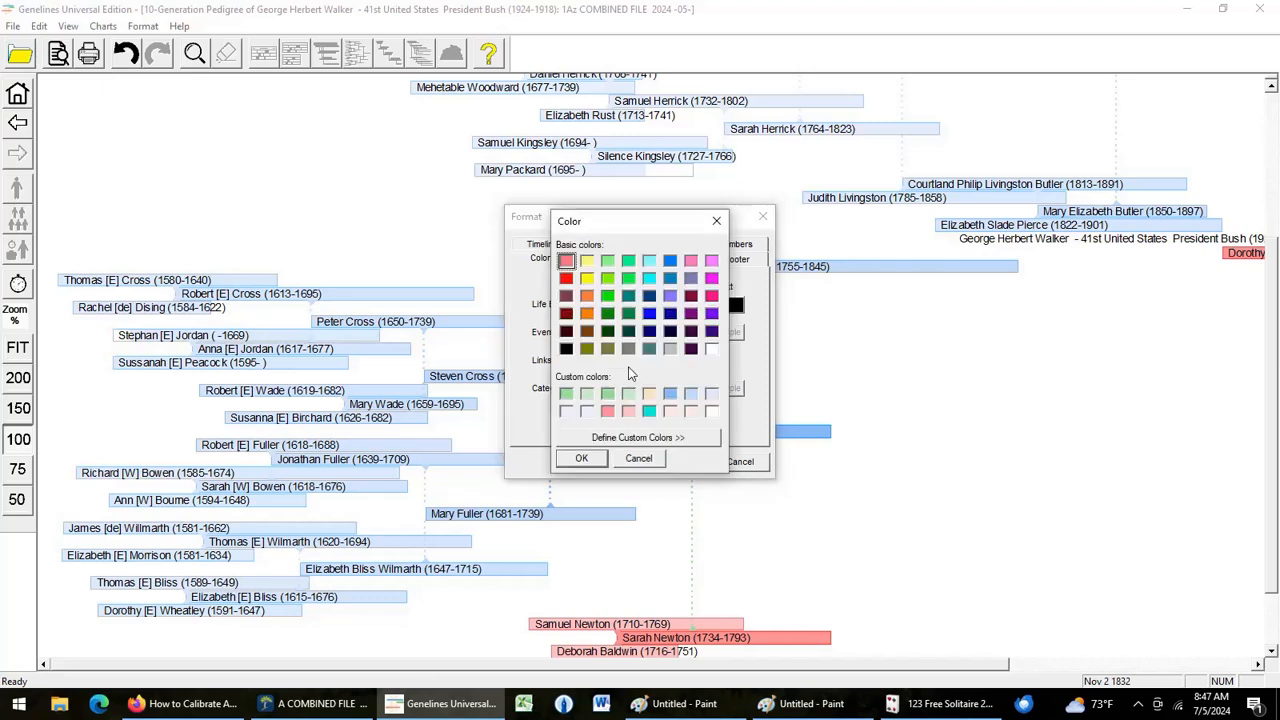
click(566, 348)
click(583, 458)
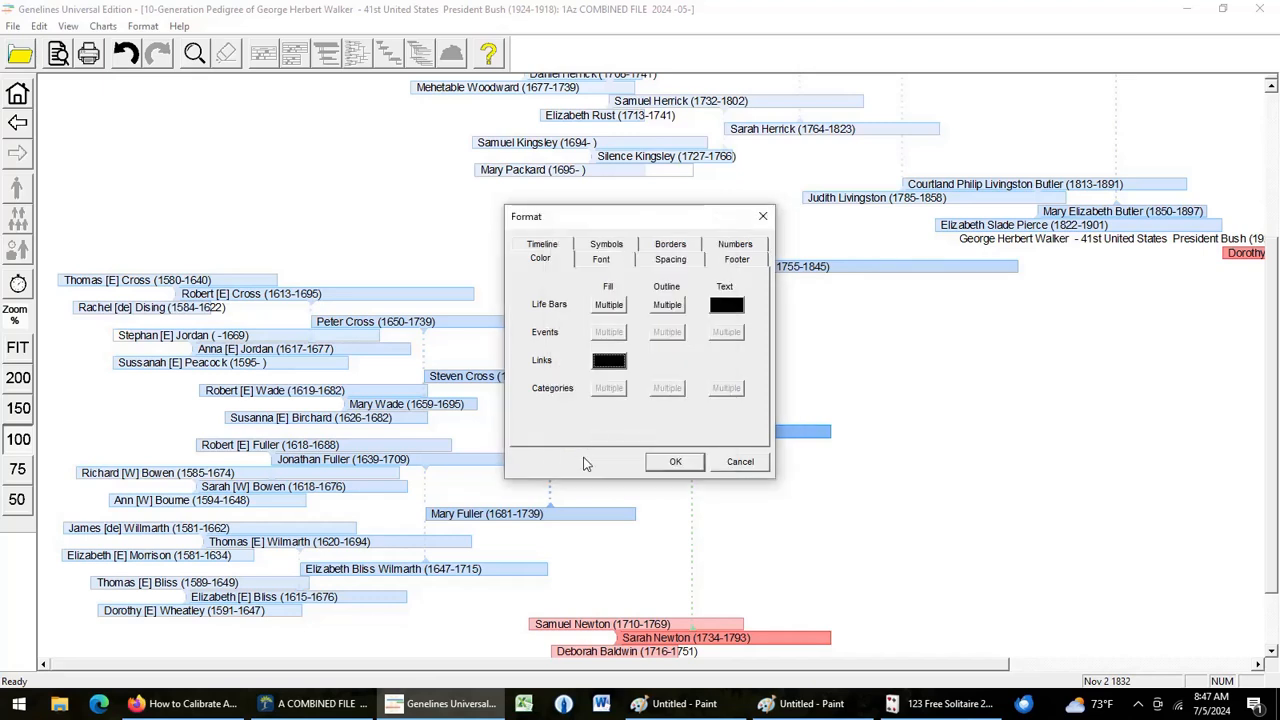
click(674, 464)
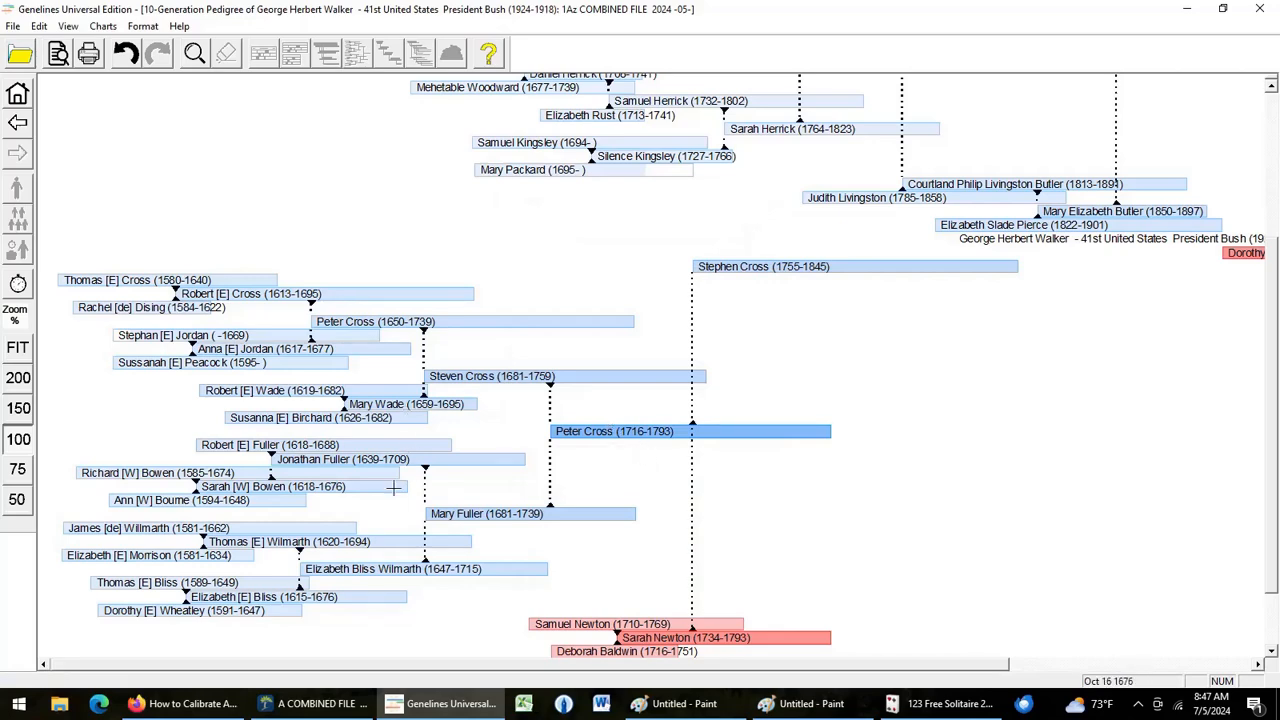
Examine the black links across the Bush pedigree and the merged Cross pedigree, from the timeline to the chart footer
scroll(322, 486, up, 4)
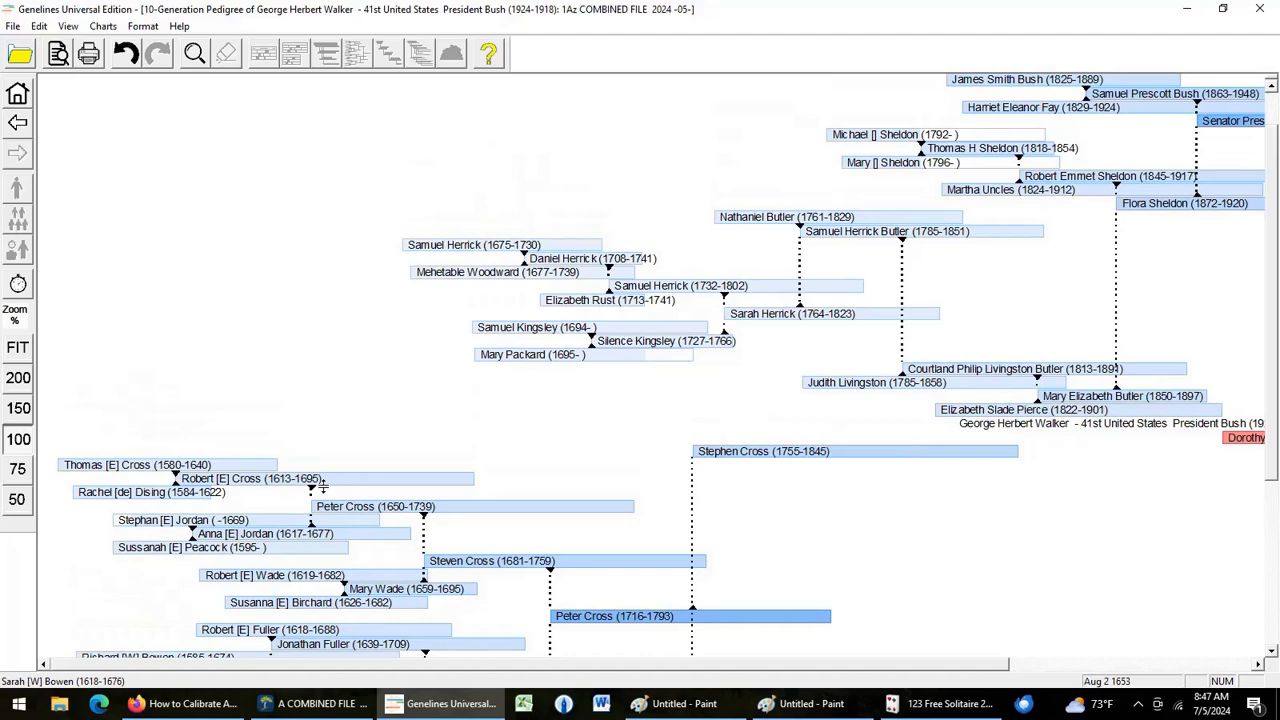
scroll(322, 486, down, 1)
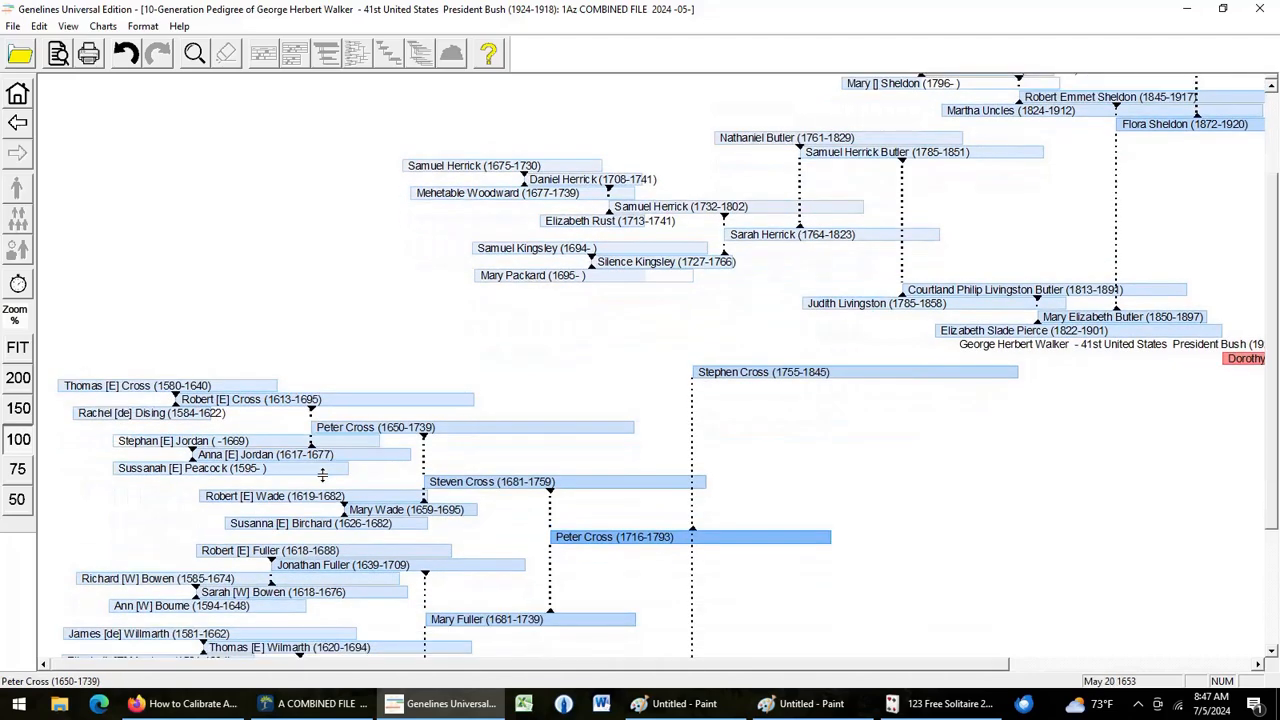
scroll(322, 475, down, 3)
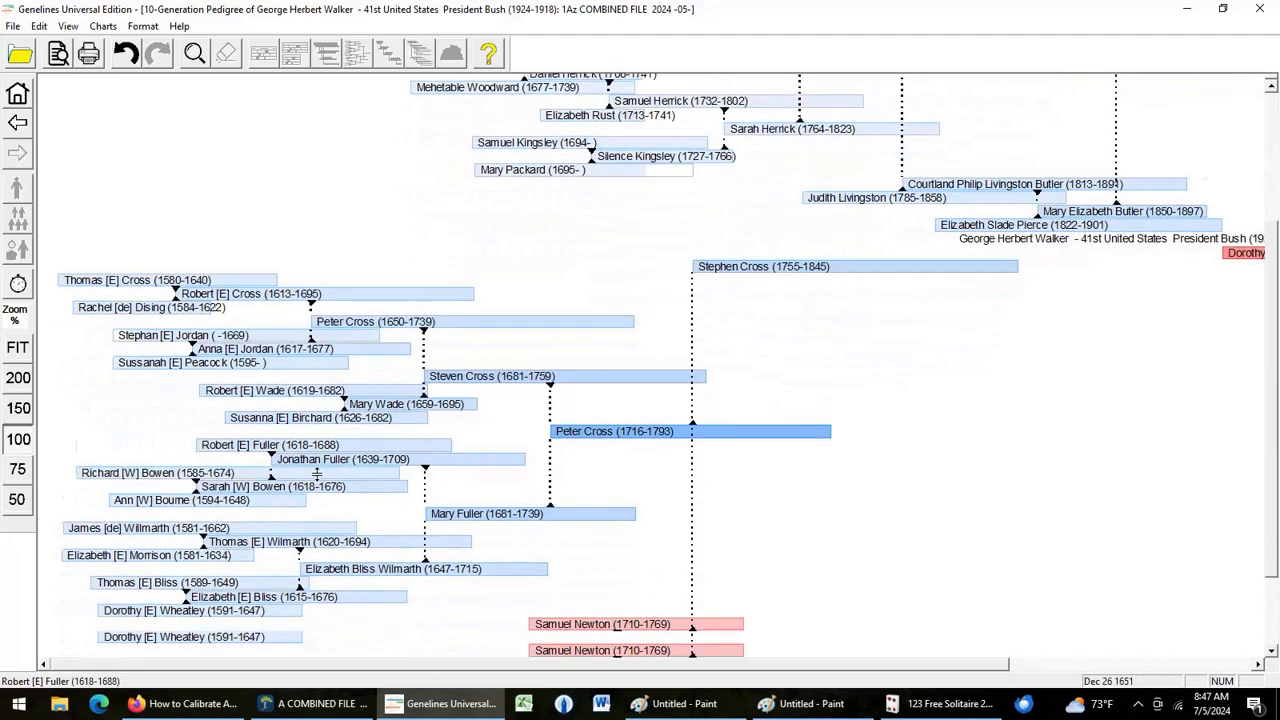
scroll(317, 474, down, 3)
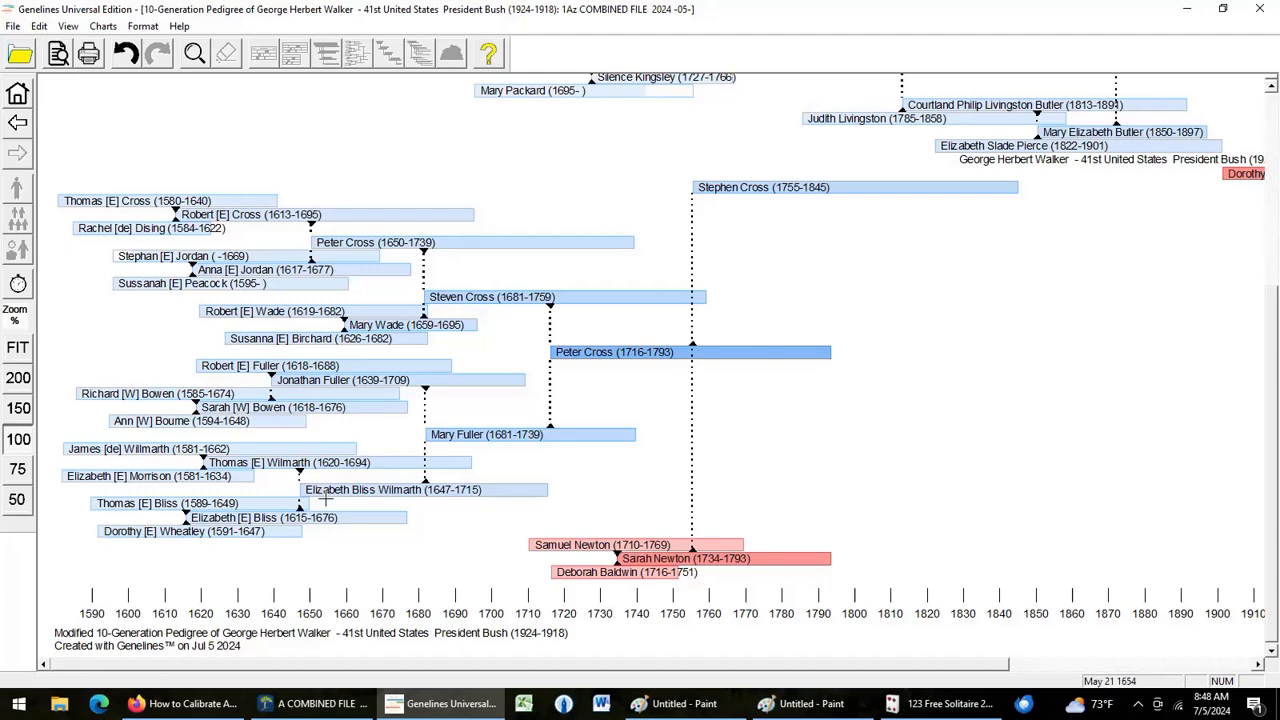
scroll(354, 535, up, 3)
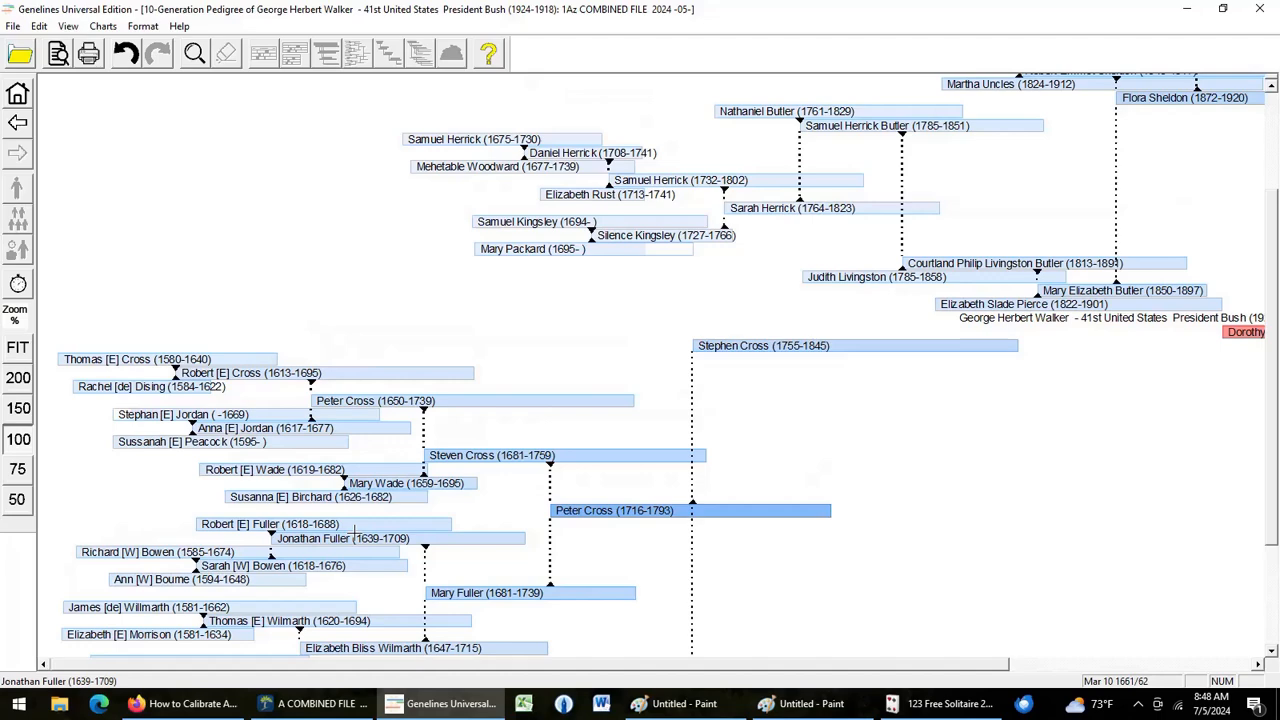
scroll(354, 530, up, 2)
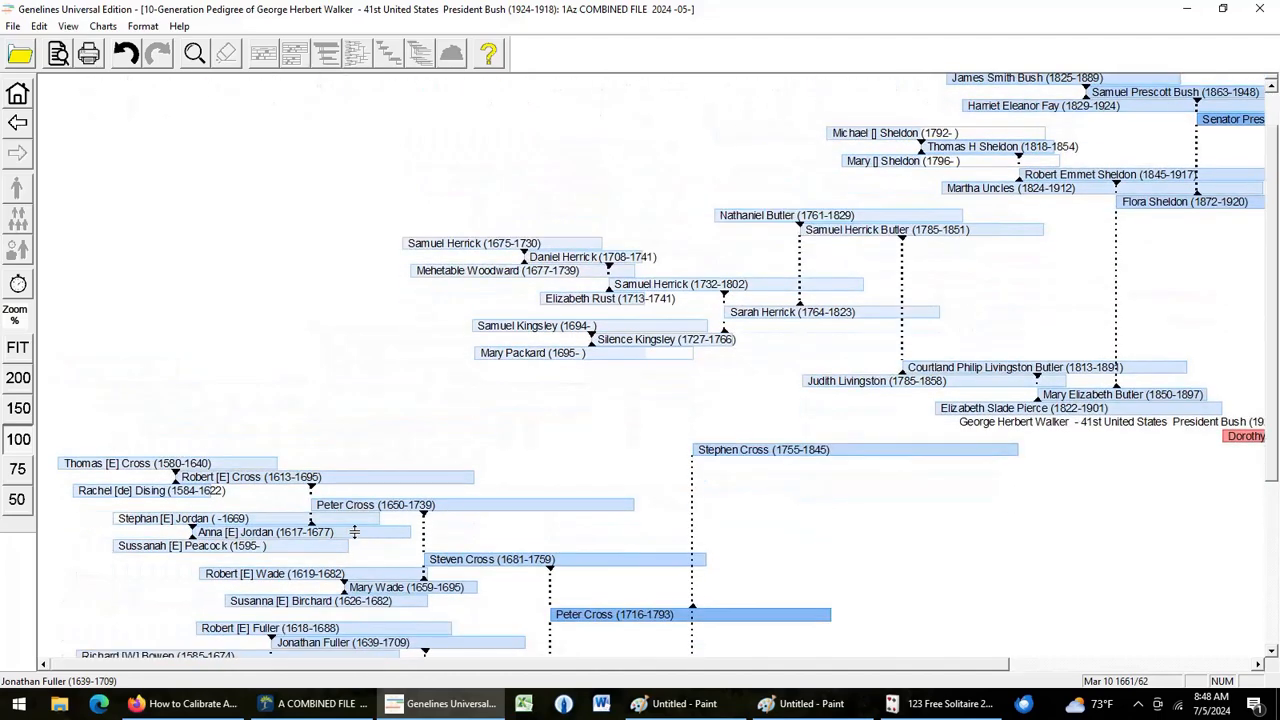
scroll(354, 532, up, 1)
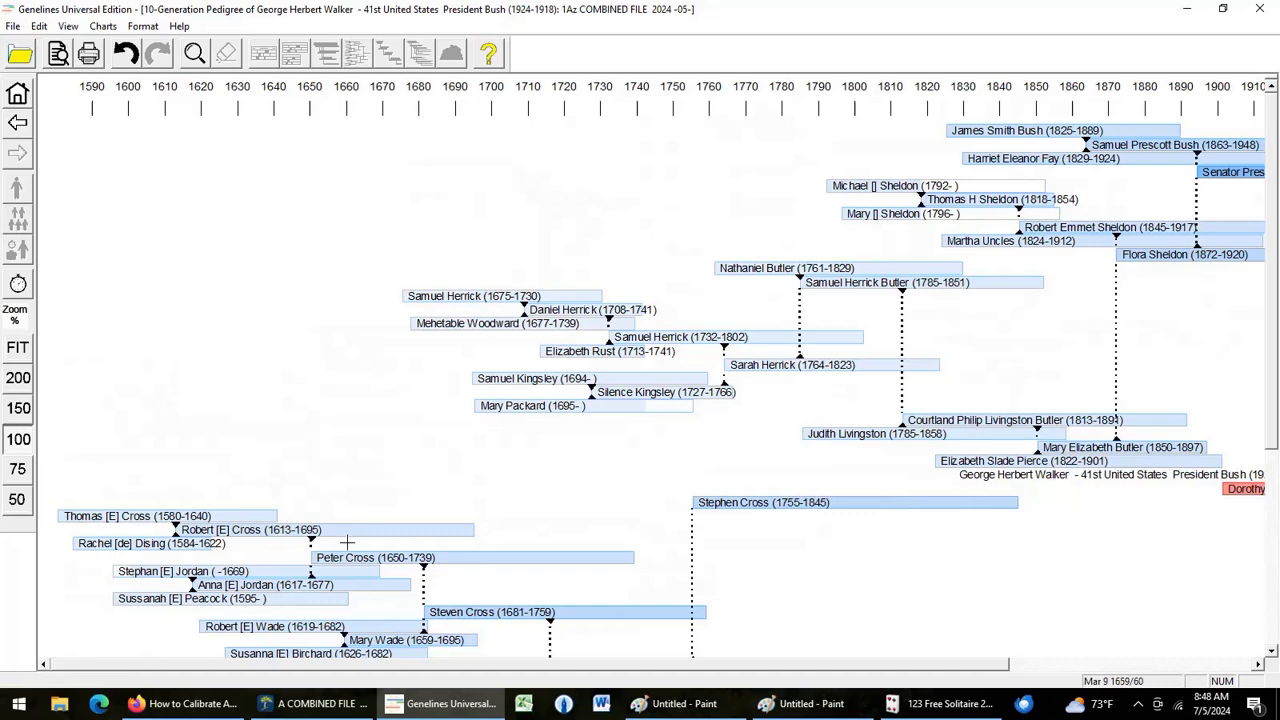
Merge a full descendant chart of the 1675-1730 Herrick ancestor, with dates, generation numbers, children in reverse order and child-line colors
drag(477, 254, 464, 311)
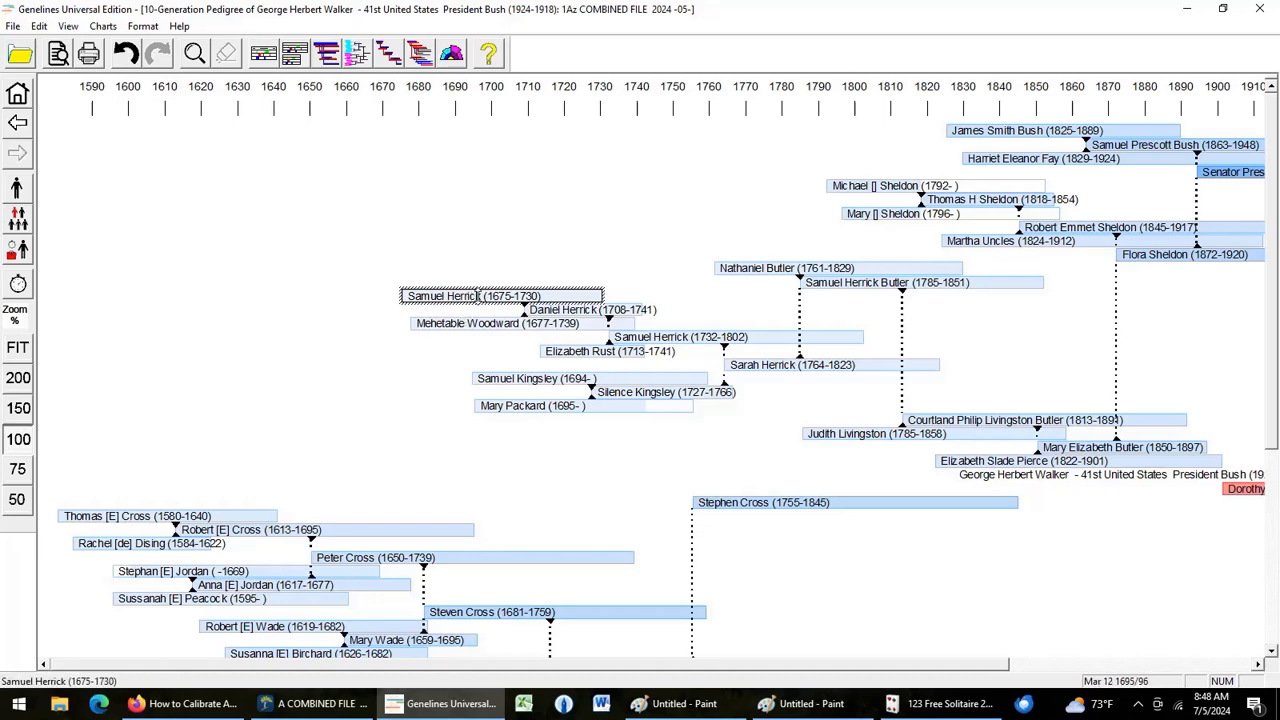
right_click(479, 298)
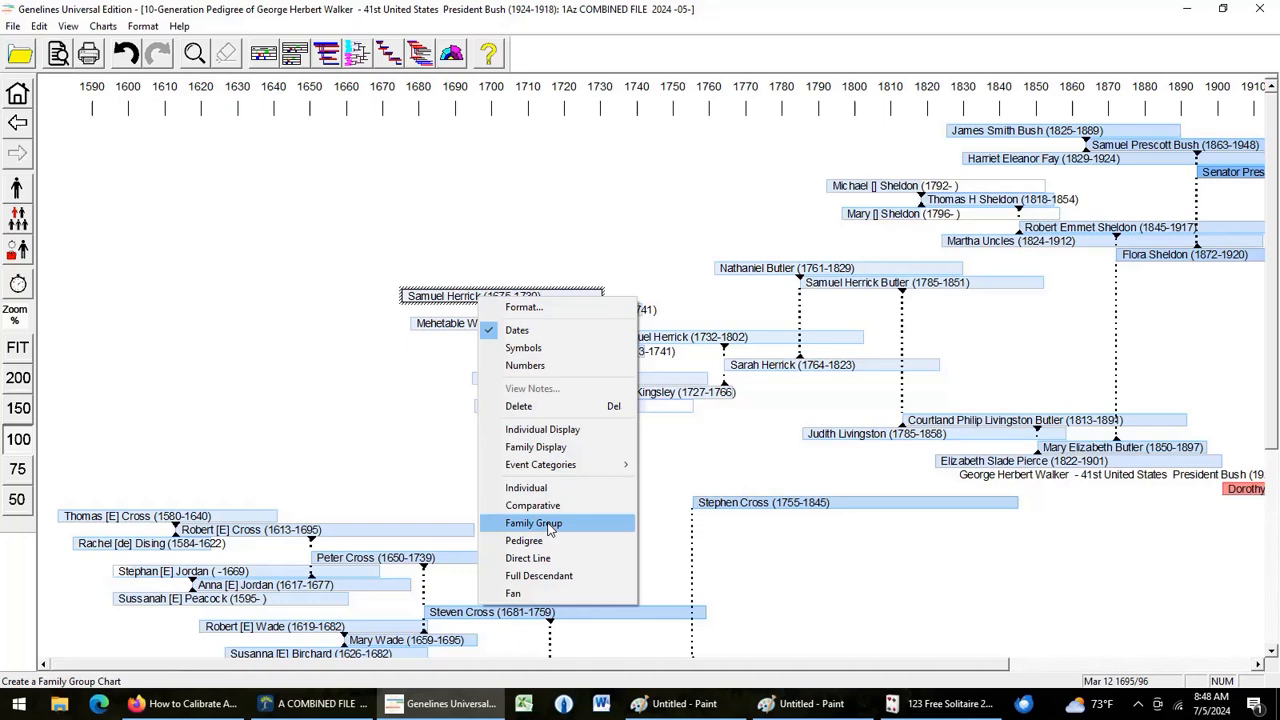
click(547, 578)
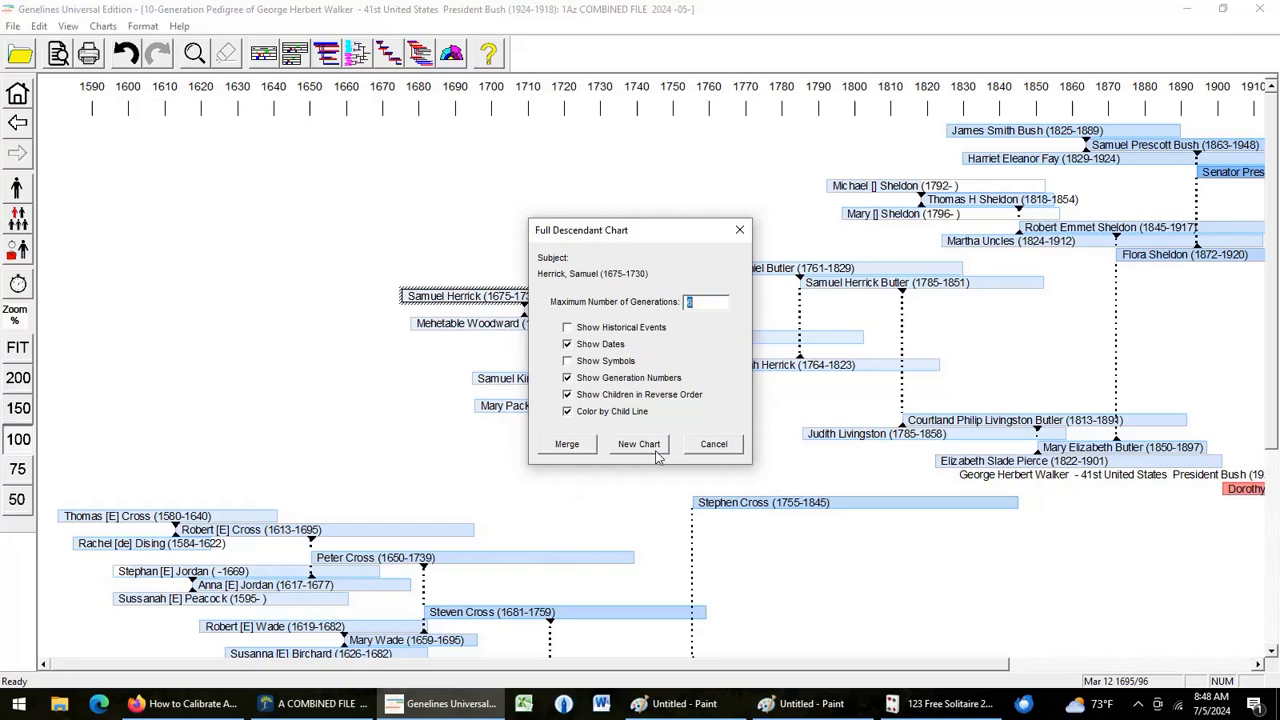
click(566, 444)
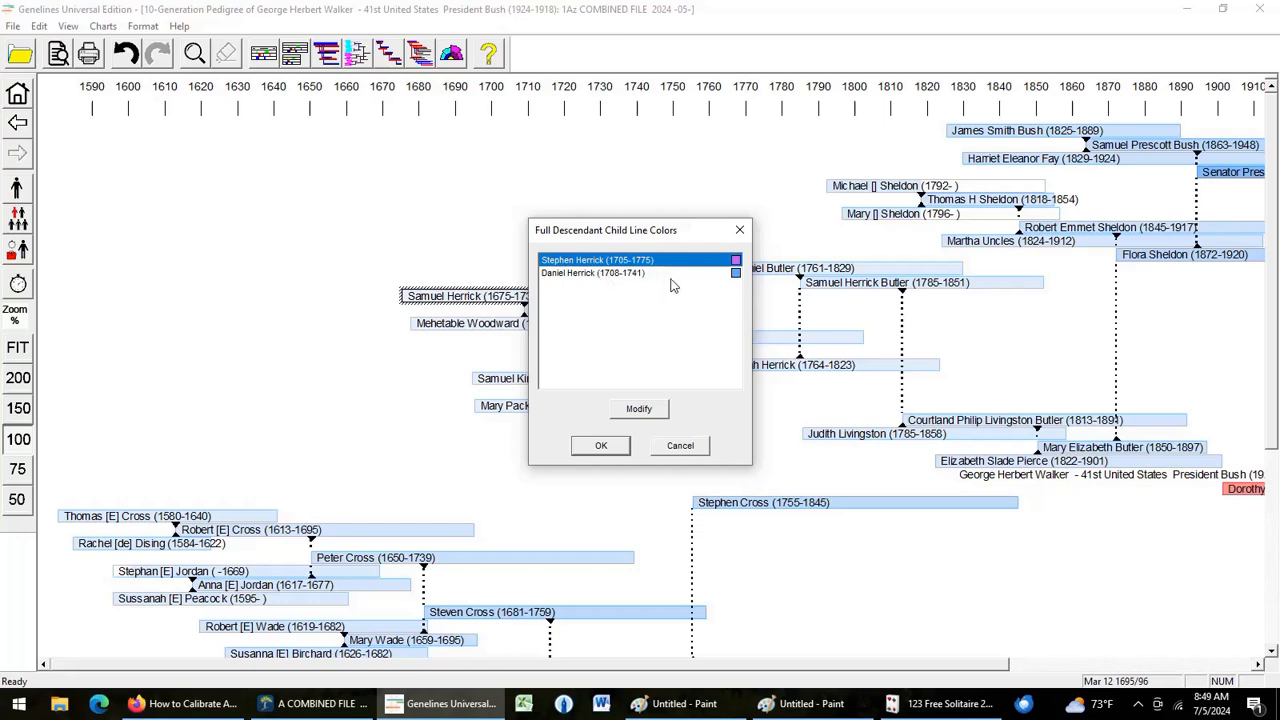
click(601, 446)
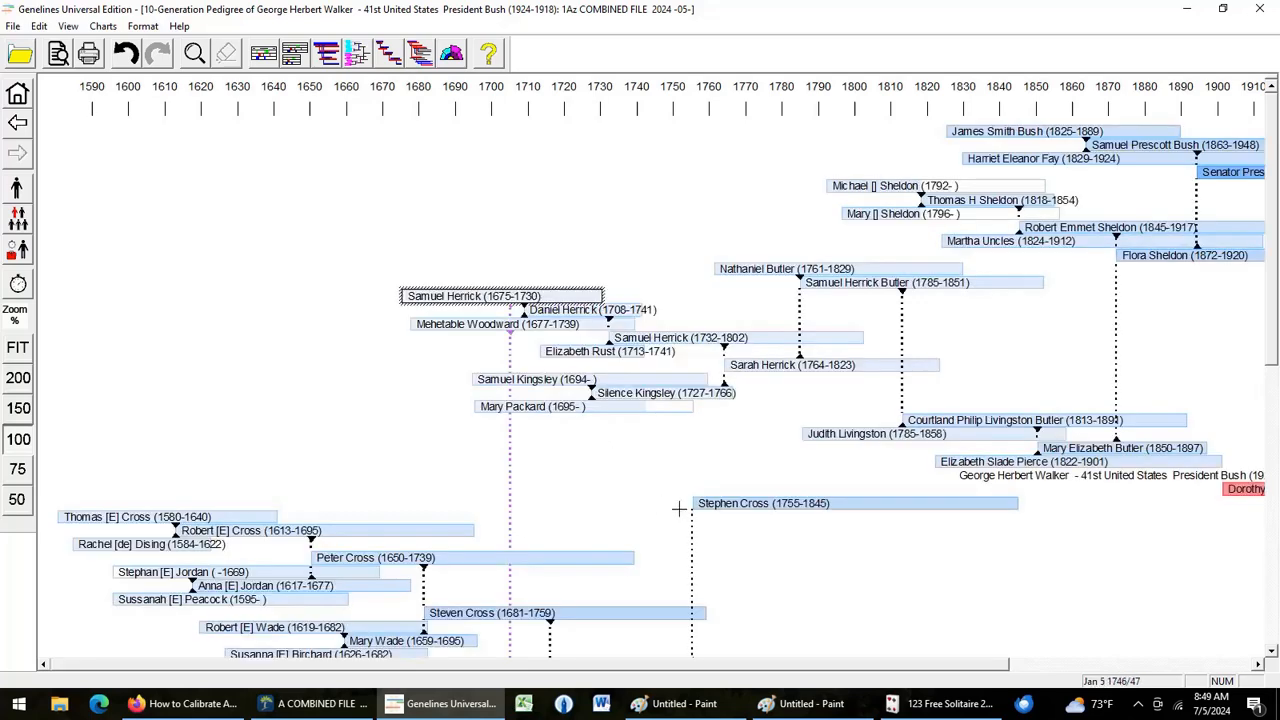
Trace the purple vertical link from the 1675-1730 Herrick life bar down to the merged descendants
scroll(707, 480, down, 1)
scroll(707, 480, down, 2)
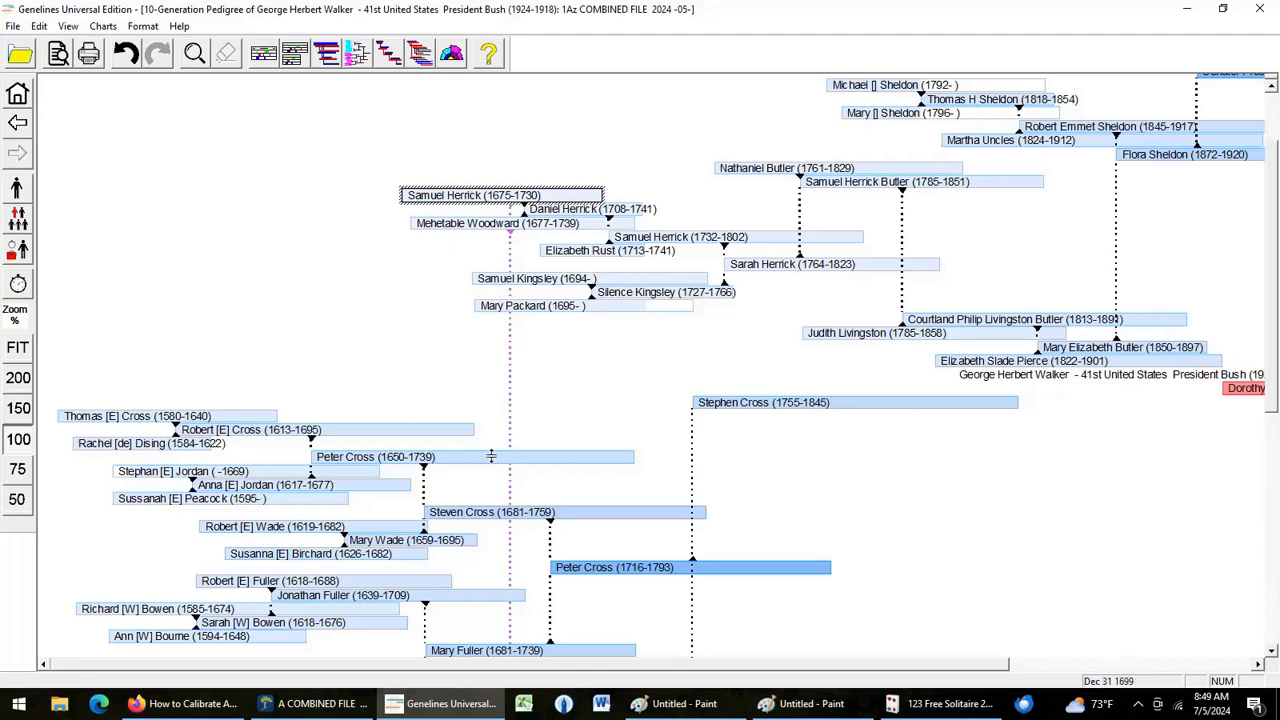
scroll(492, 458, down, 5)
scroll(492, 458, down, 2)
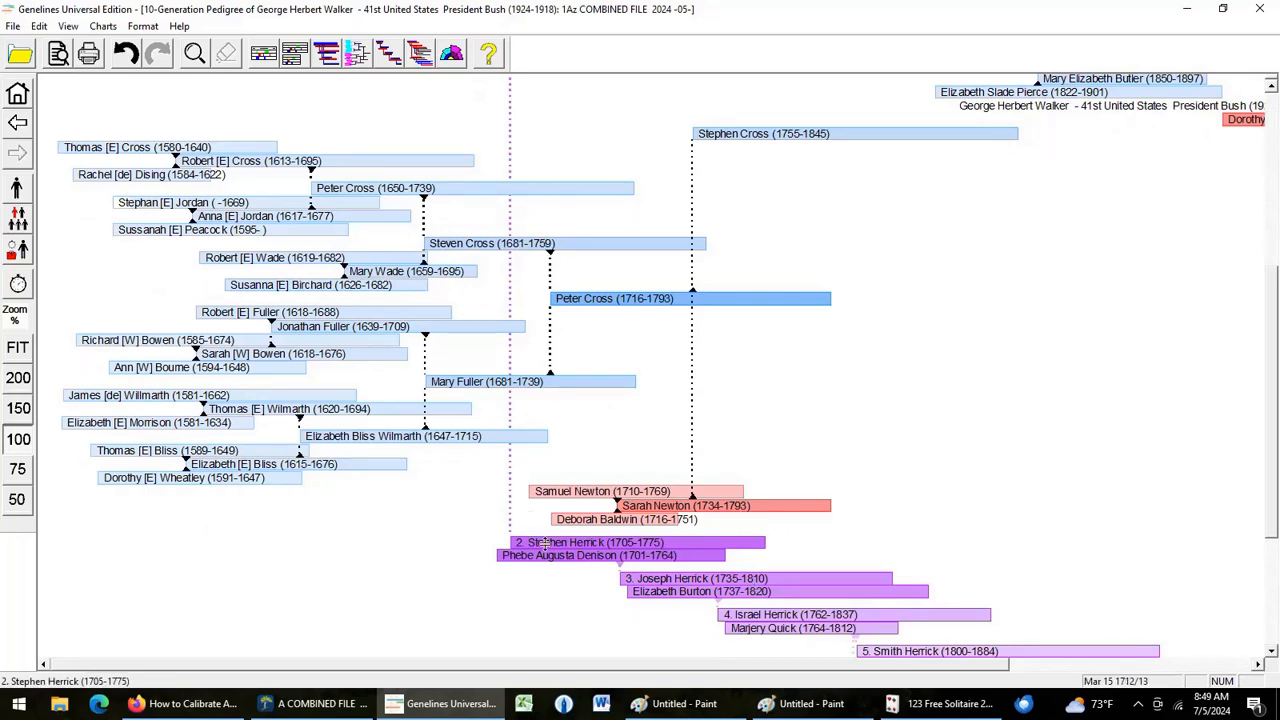
scroll(640, 509, down, 2)
scroll(640, 509, down, 1)
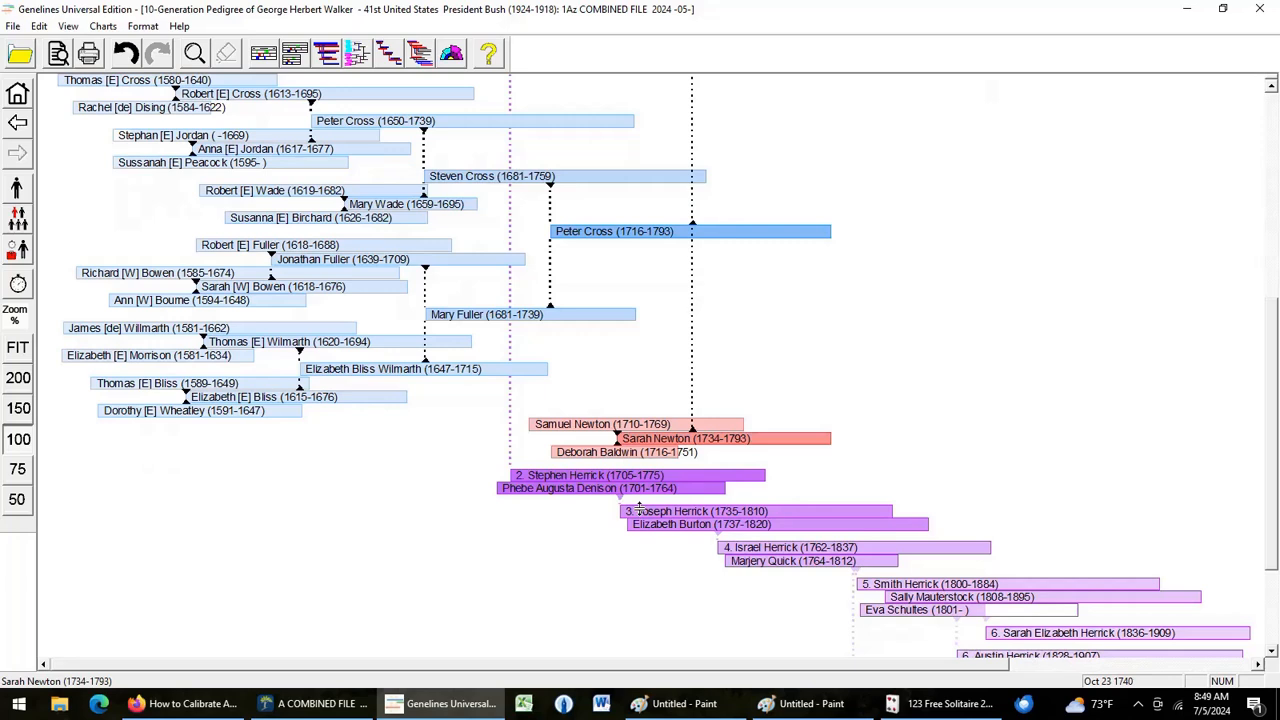
Color all links in the combined chart black, including those of the merged Herrick descendants, and check them along the chart
right_click(1126, 311)
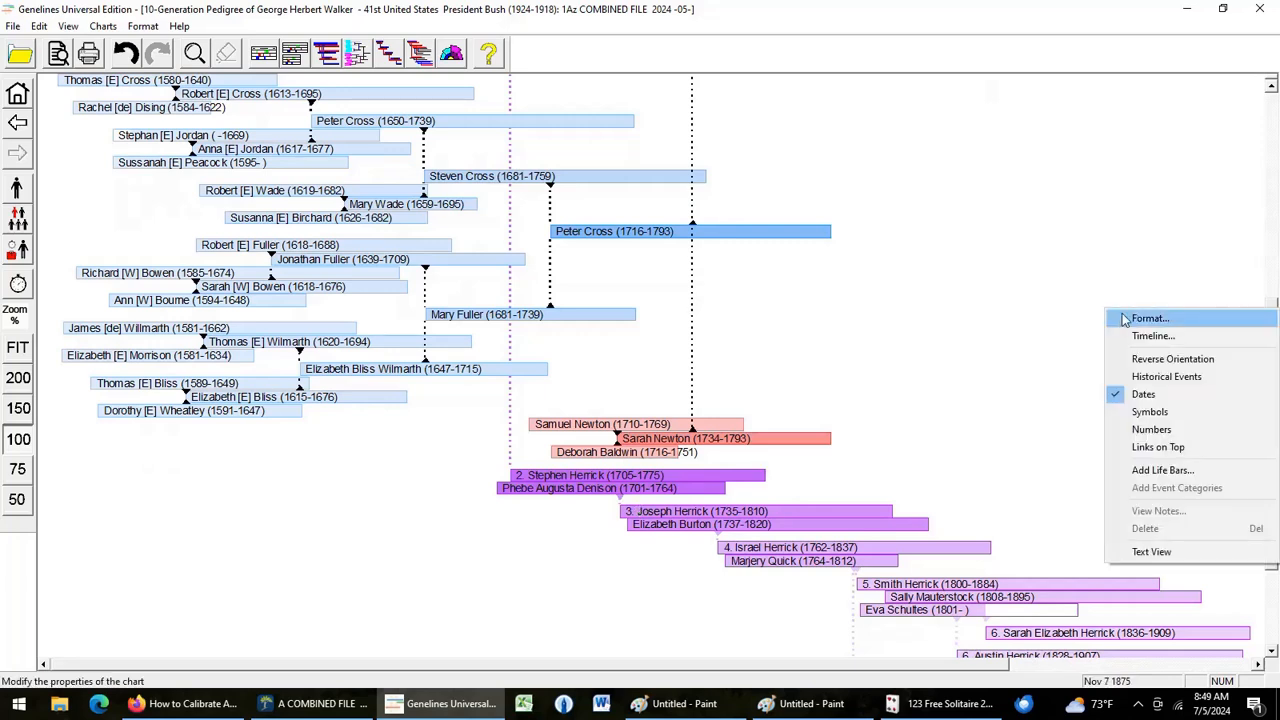
click(1150, 318)
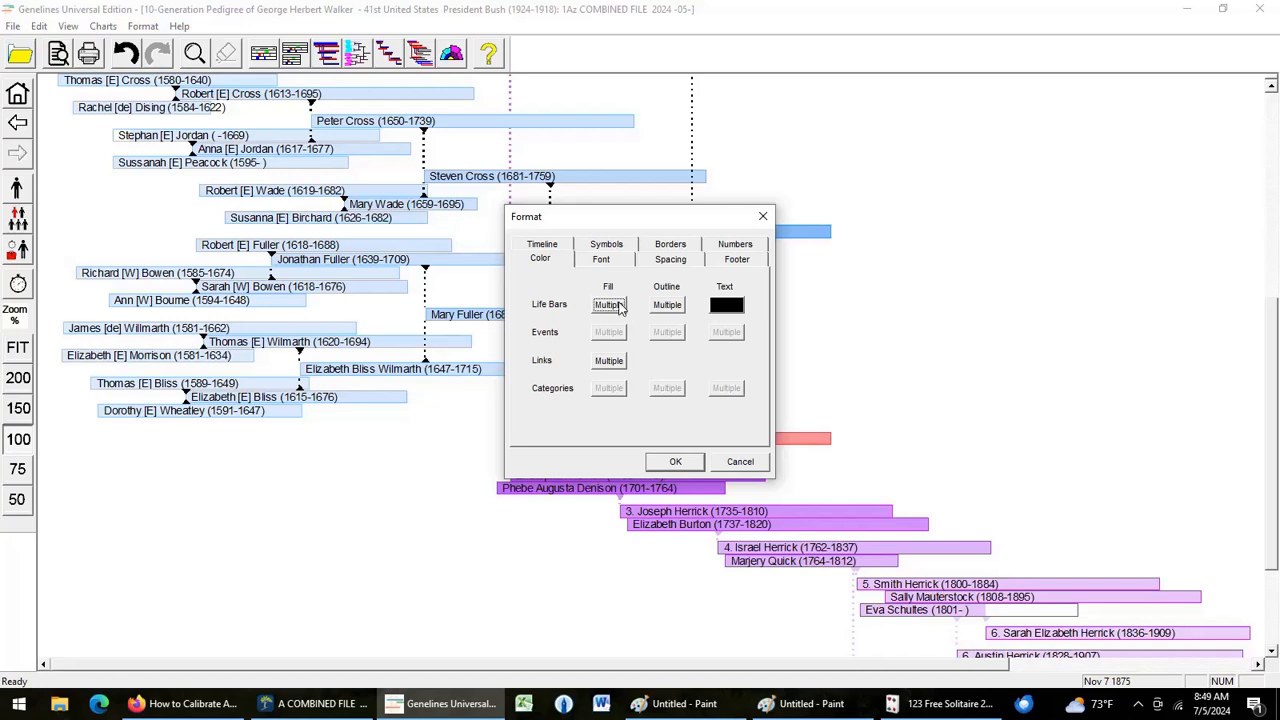
click(609, 360)
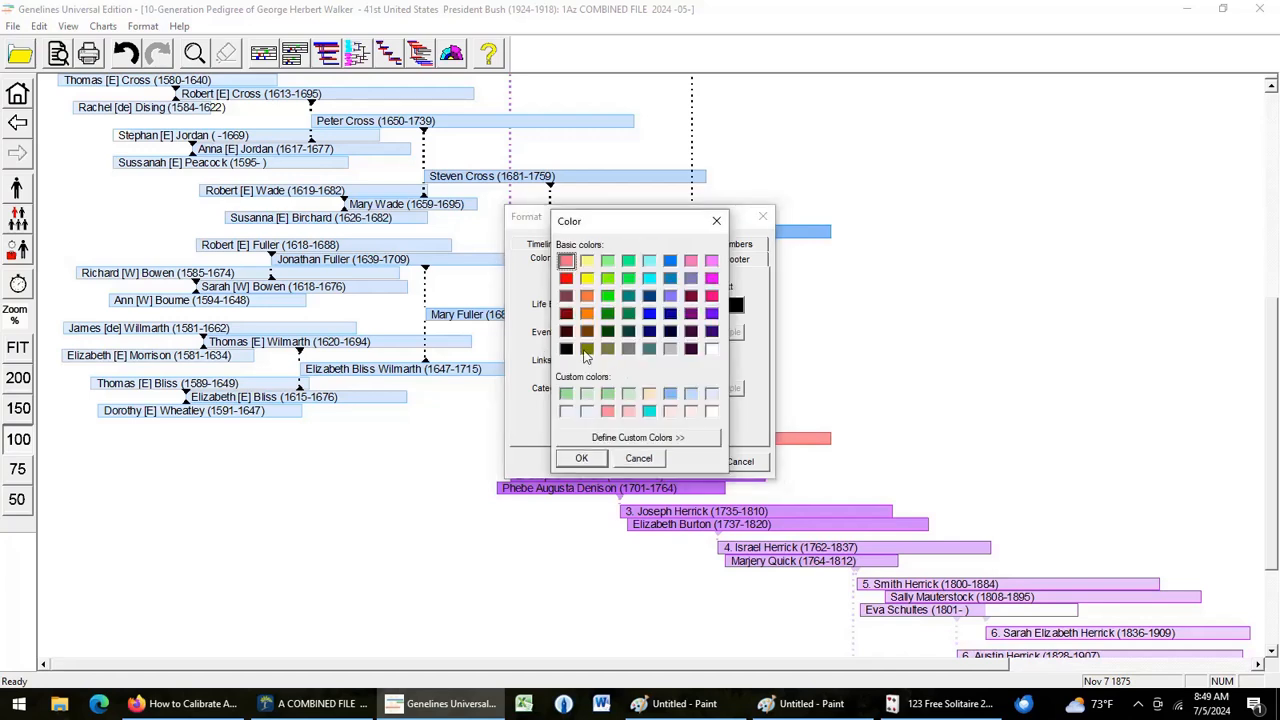
click(566, 349)
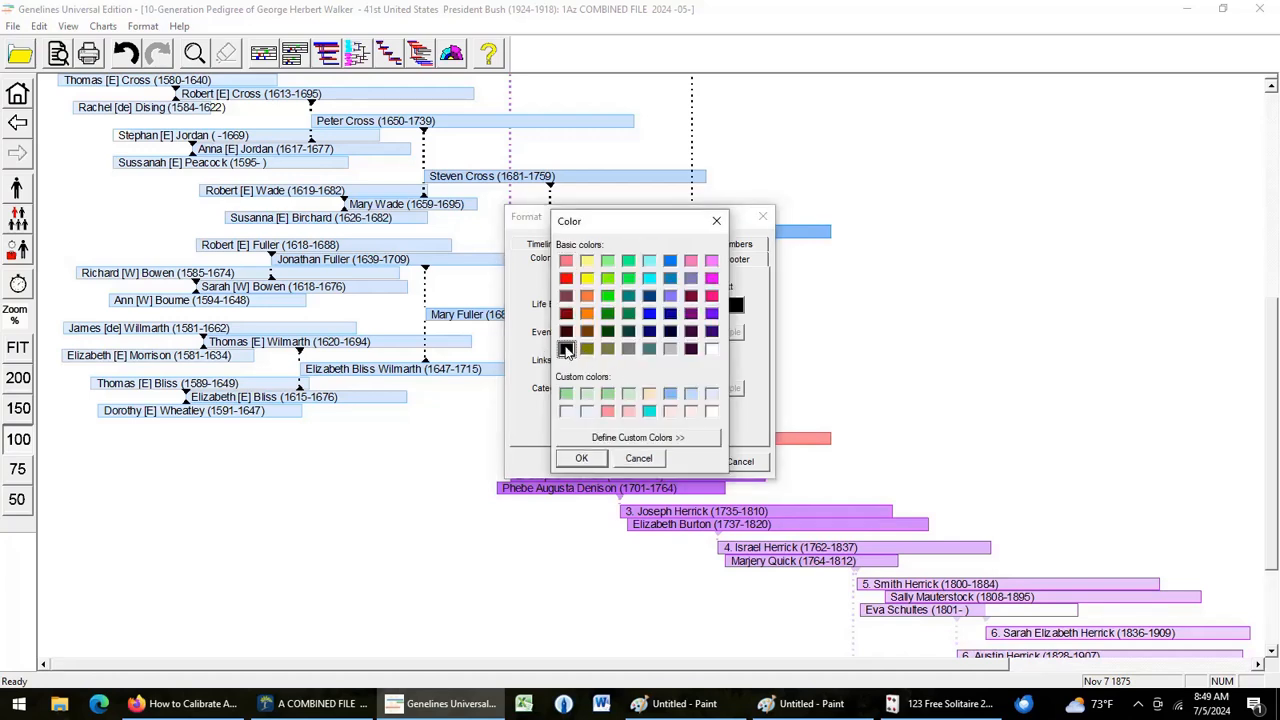
click(598, 458)
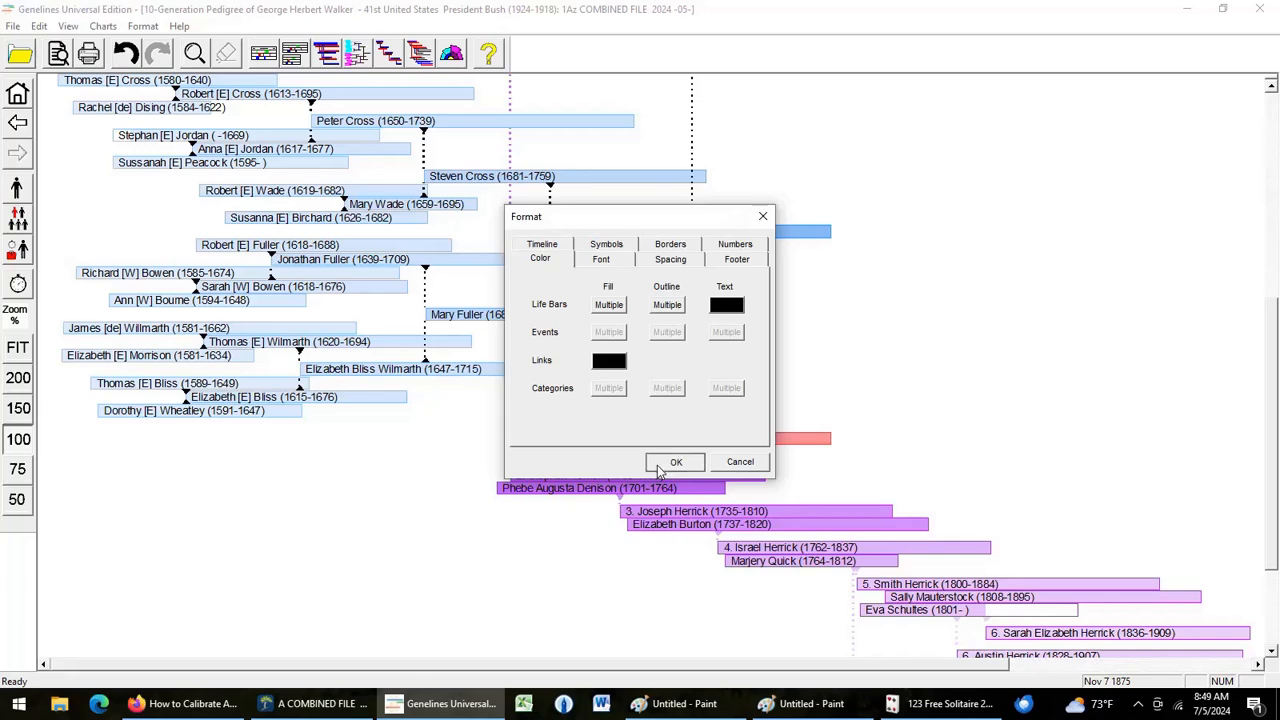
click(673, 462)
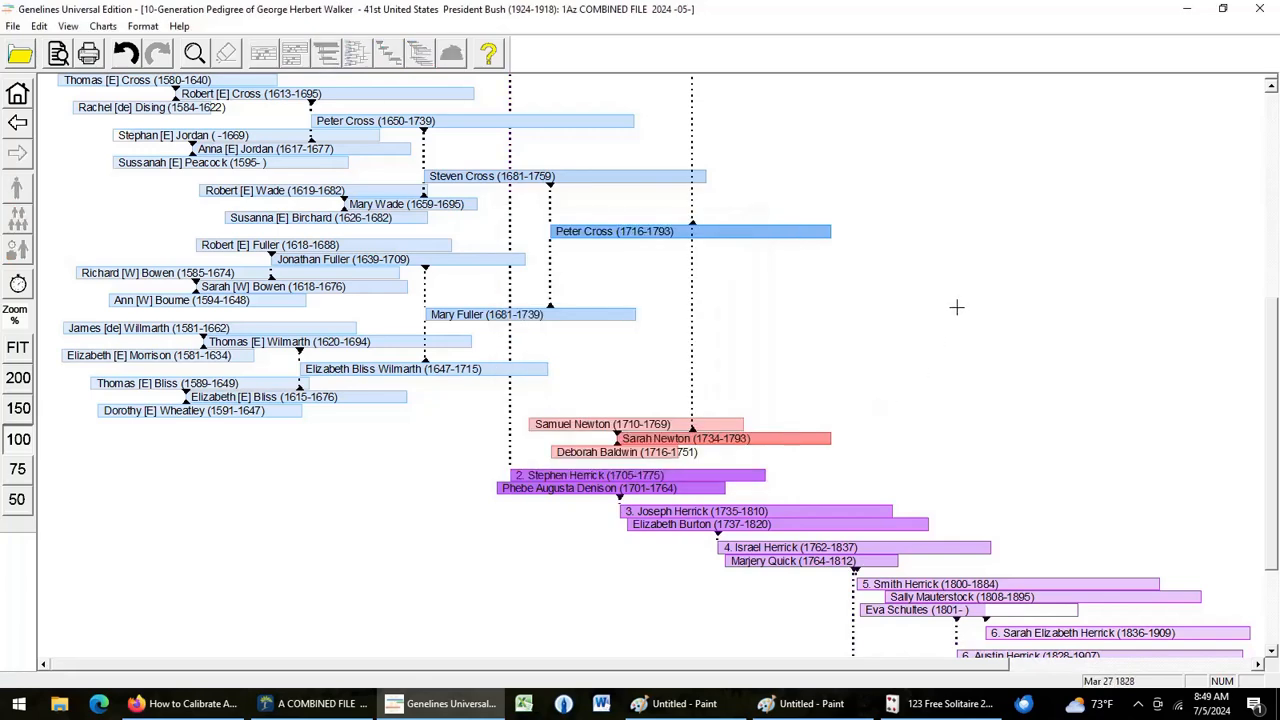
scroll(956, 297, down, 3)
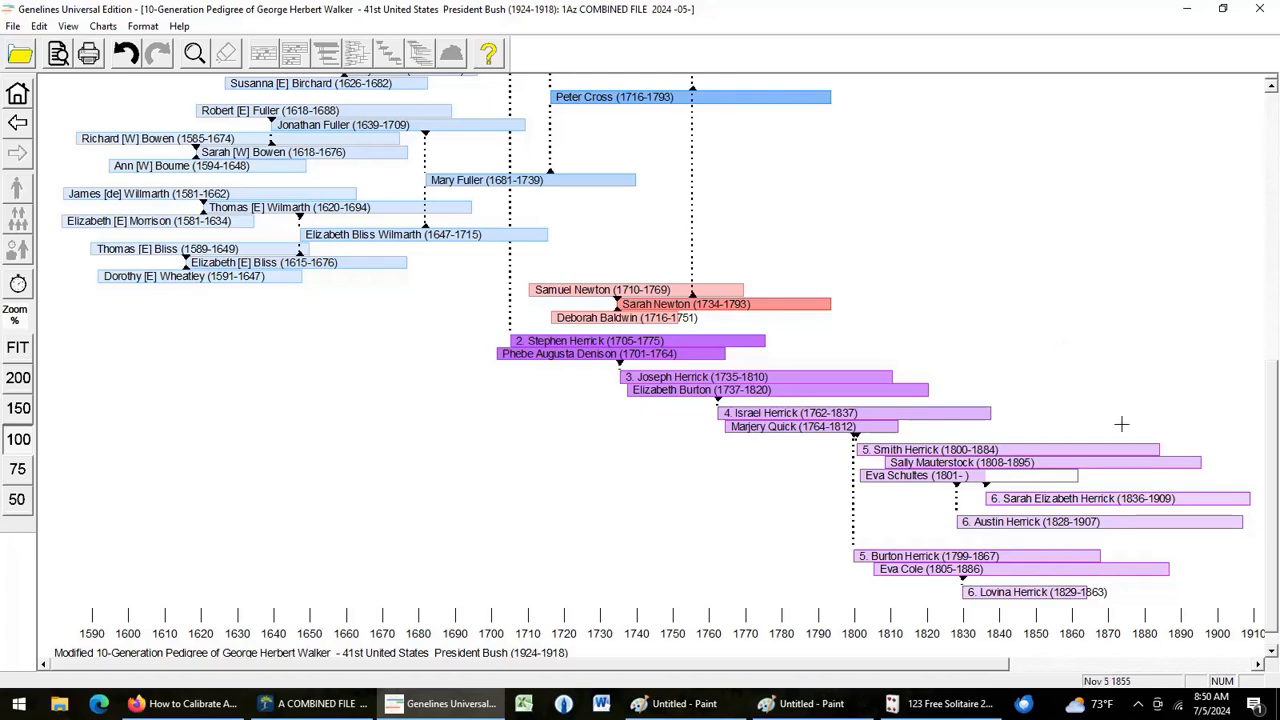
scroll(1059, 325, up, 3)
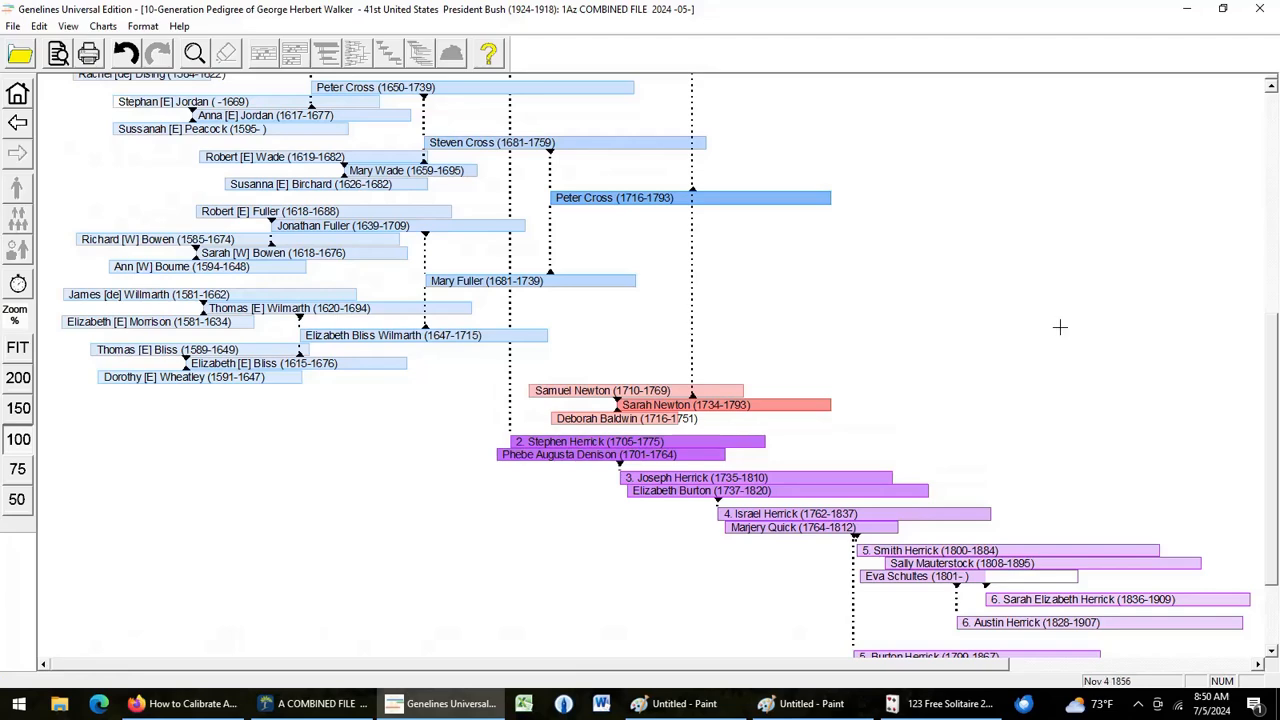
scroll(1065, 335, up, 7)
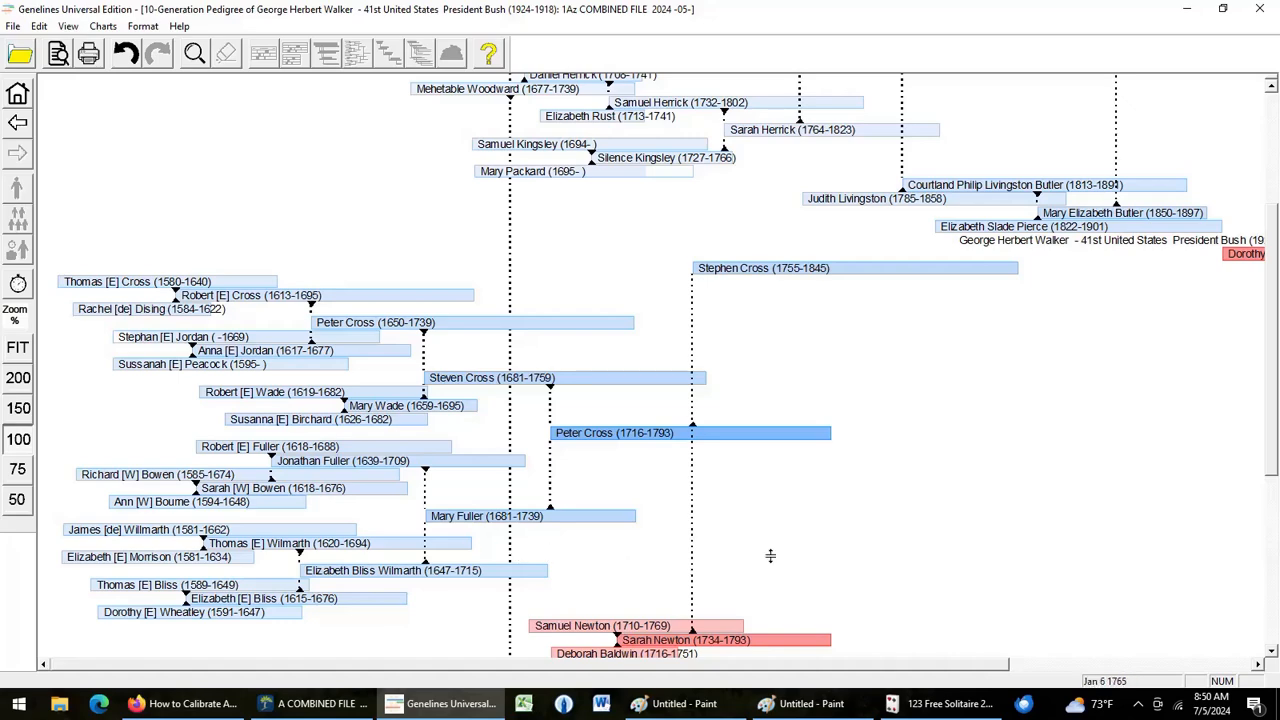
Select the 1828-1907 Herrick descendant's life bar and examine the black links between the merged Herrick descendants, the Cross pedigree and the Bush pedigree
scroll(1084, 523, down, 8)
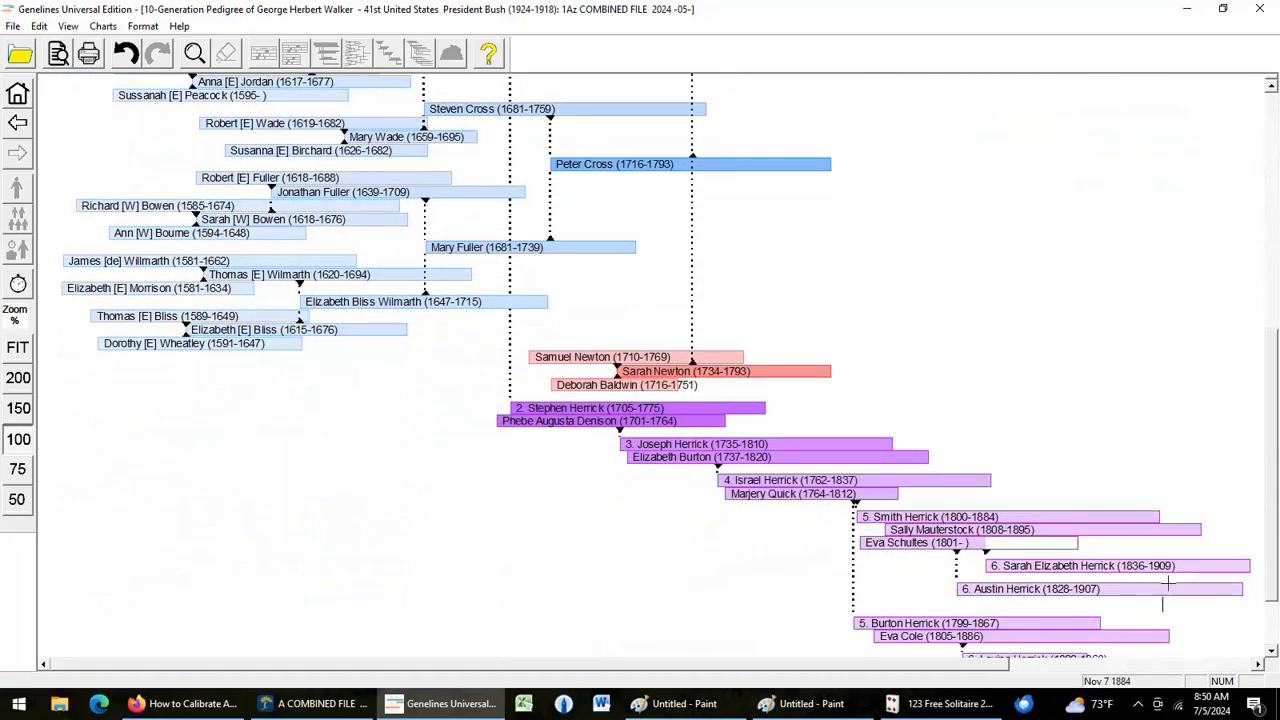
click(1165, 590)
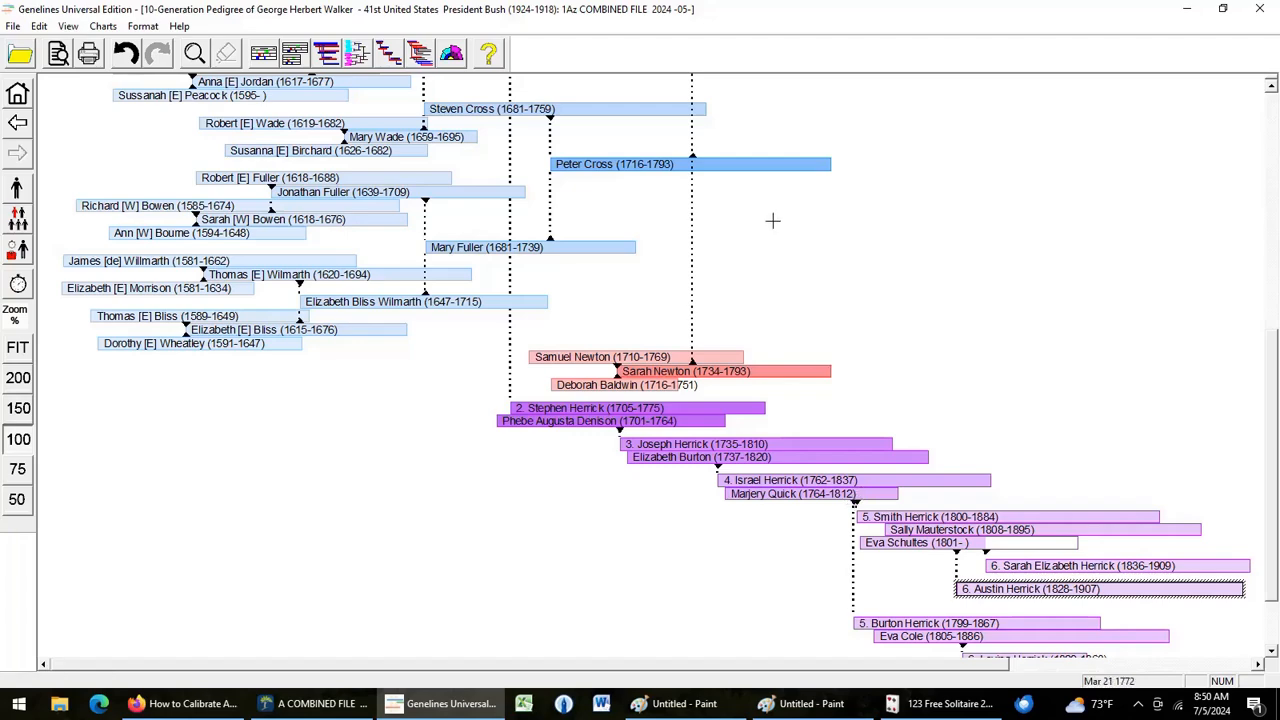
scroll(777, 220, up, 5)
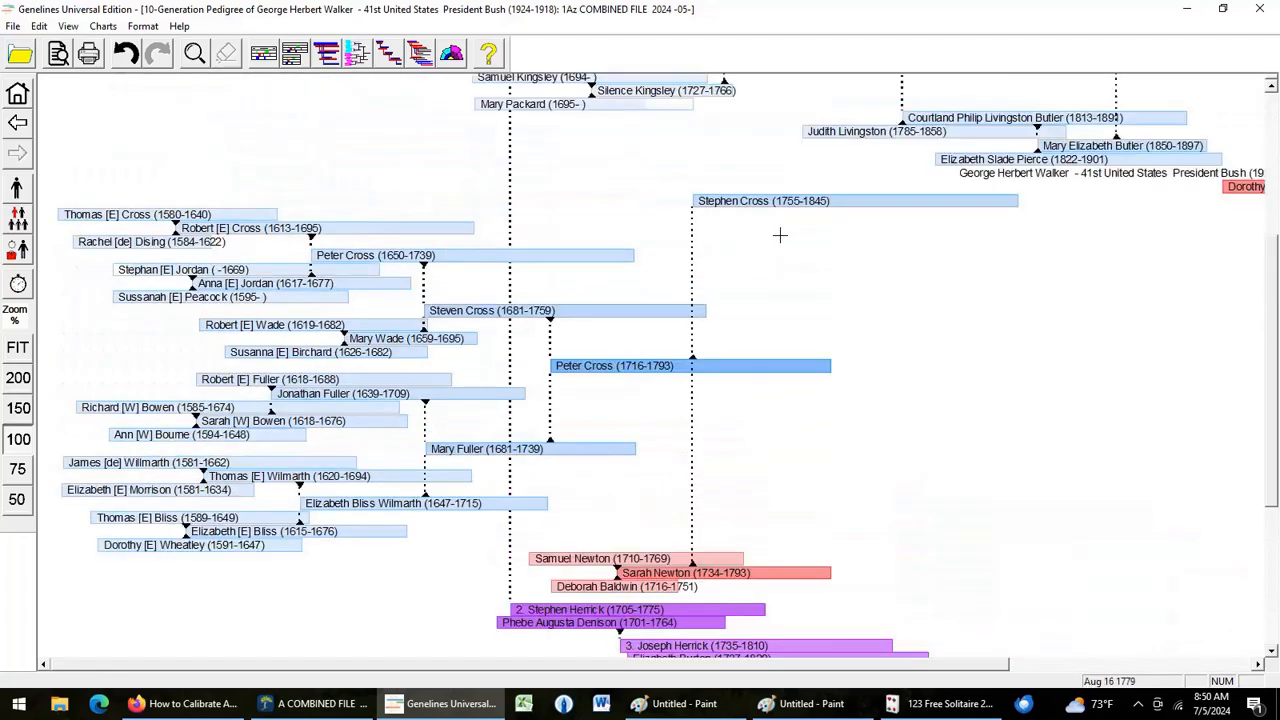
scroll(782, 235, up, 1)
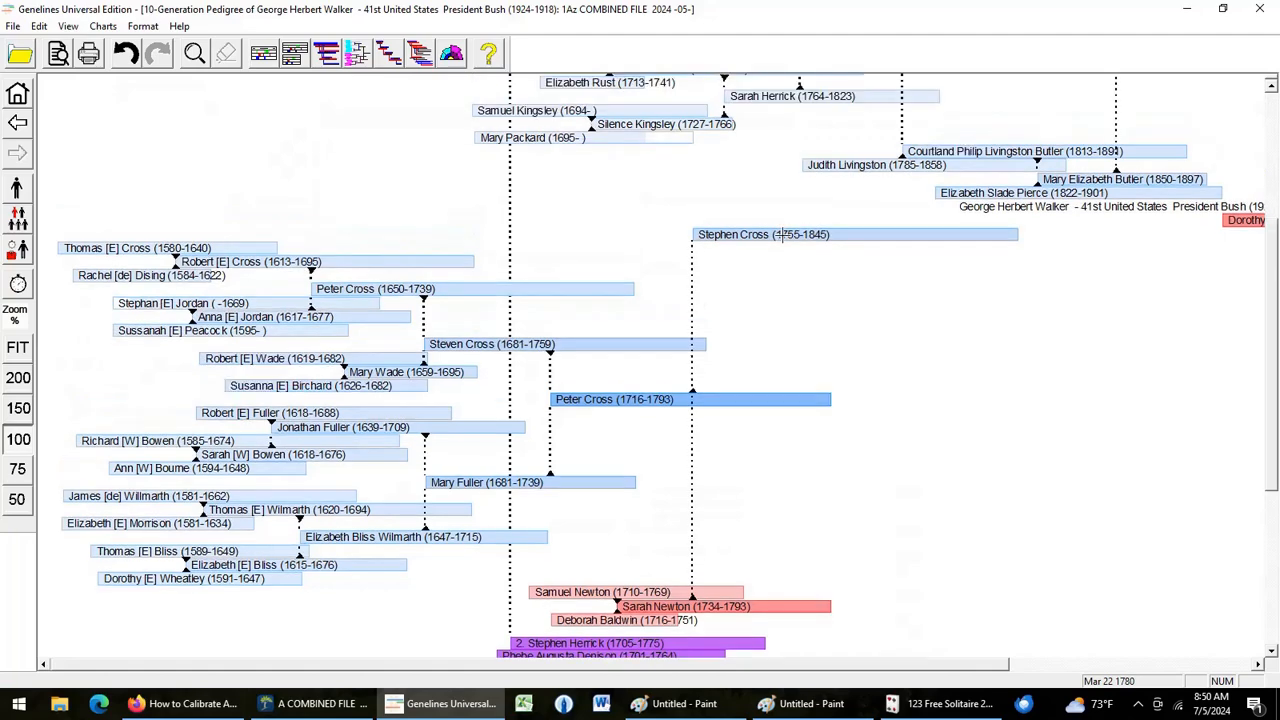
scroll(782, 234, up, 6)
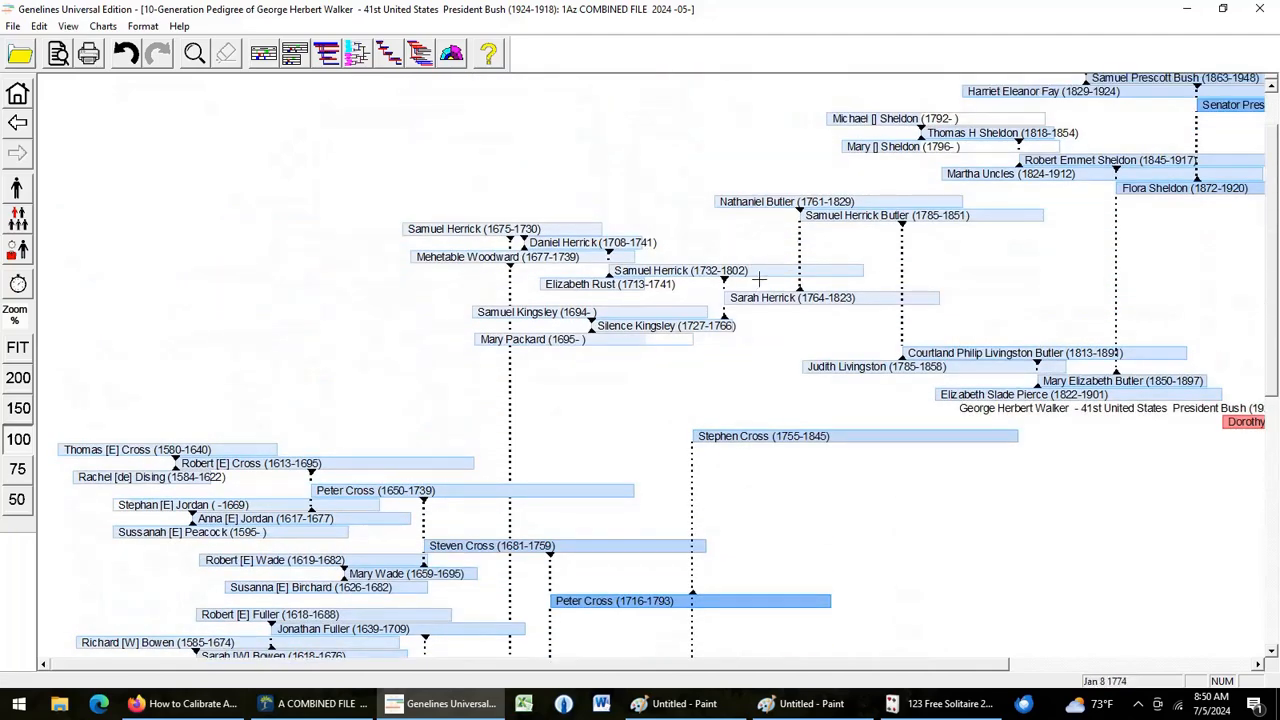
scroll(757, 276, down, 15)
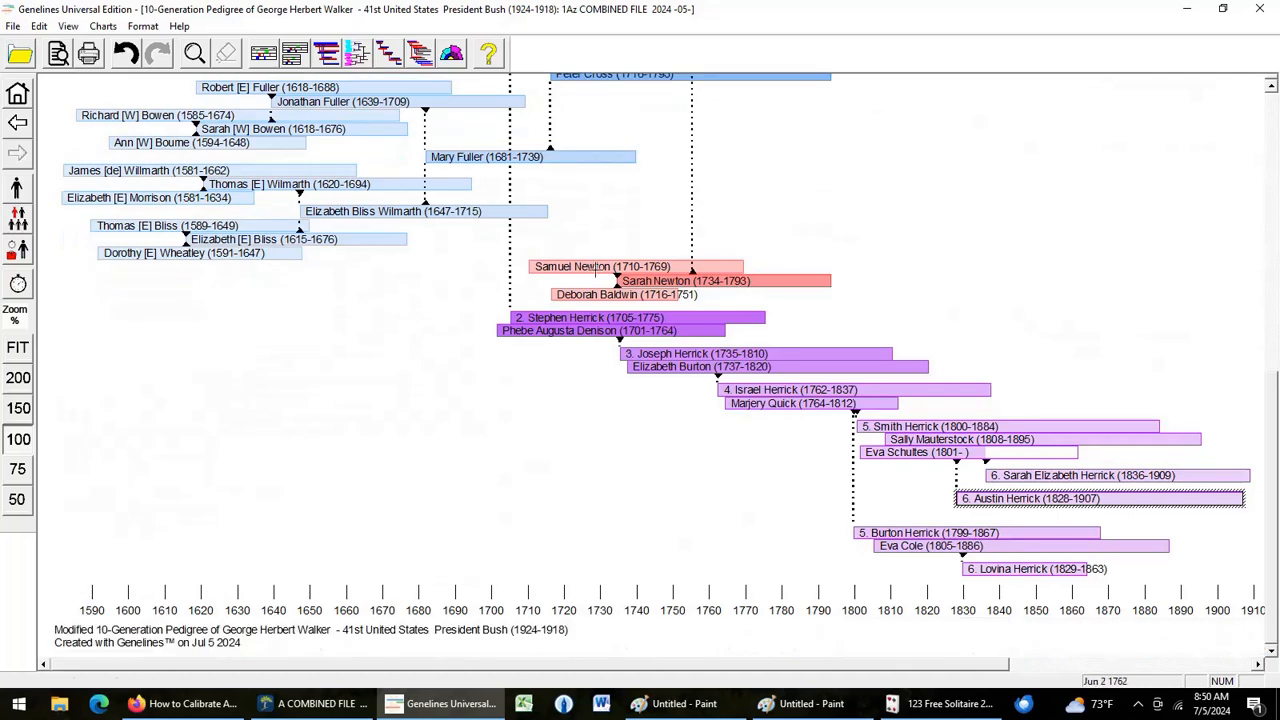
Switch to Family Tree Maker 2019 with the combined family file
click(312, 704)
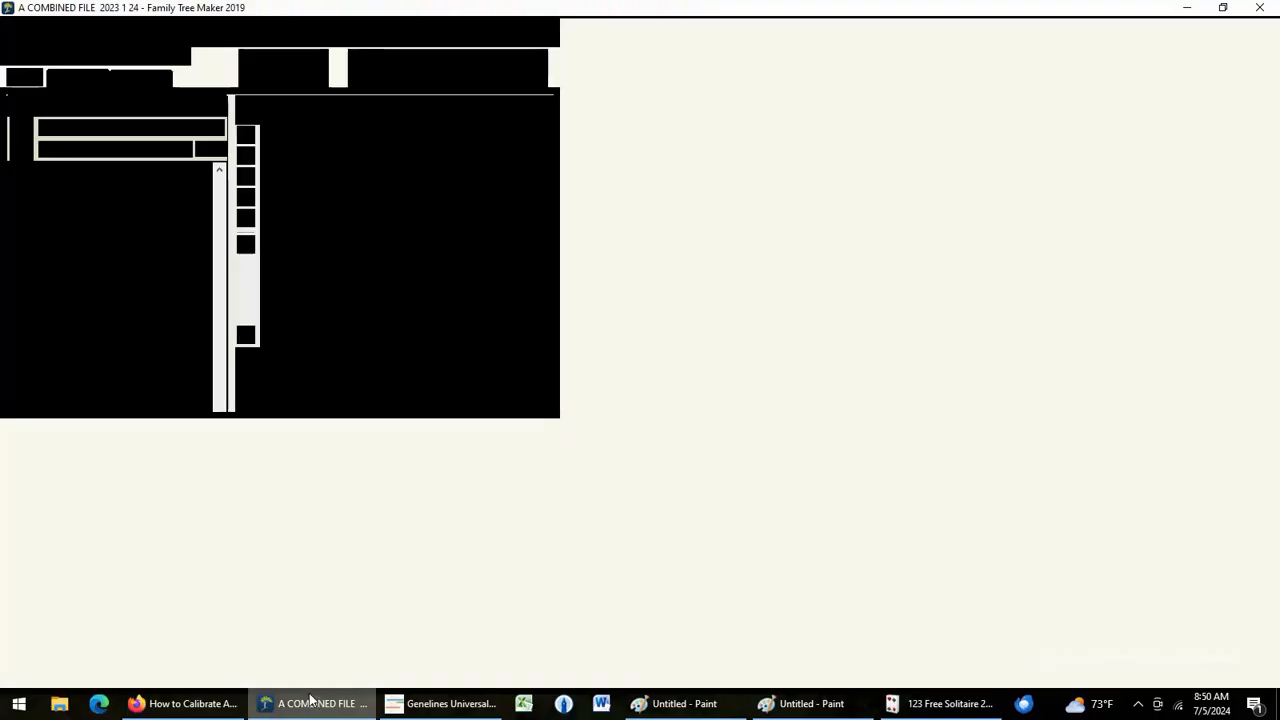